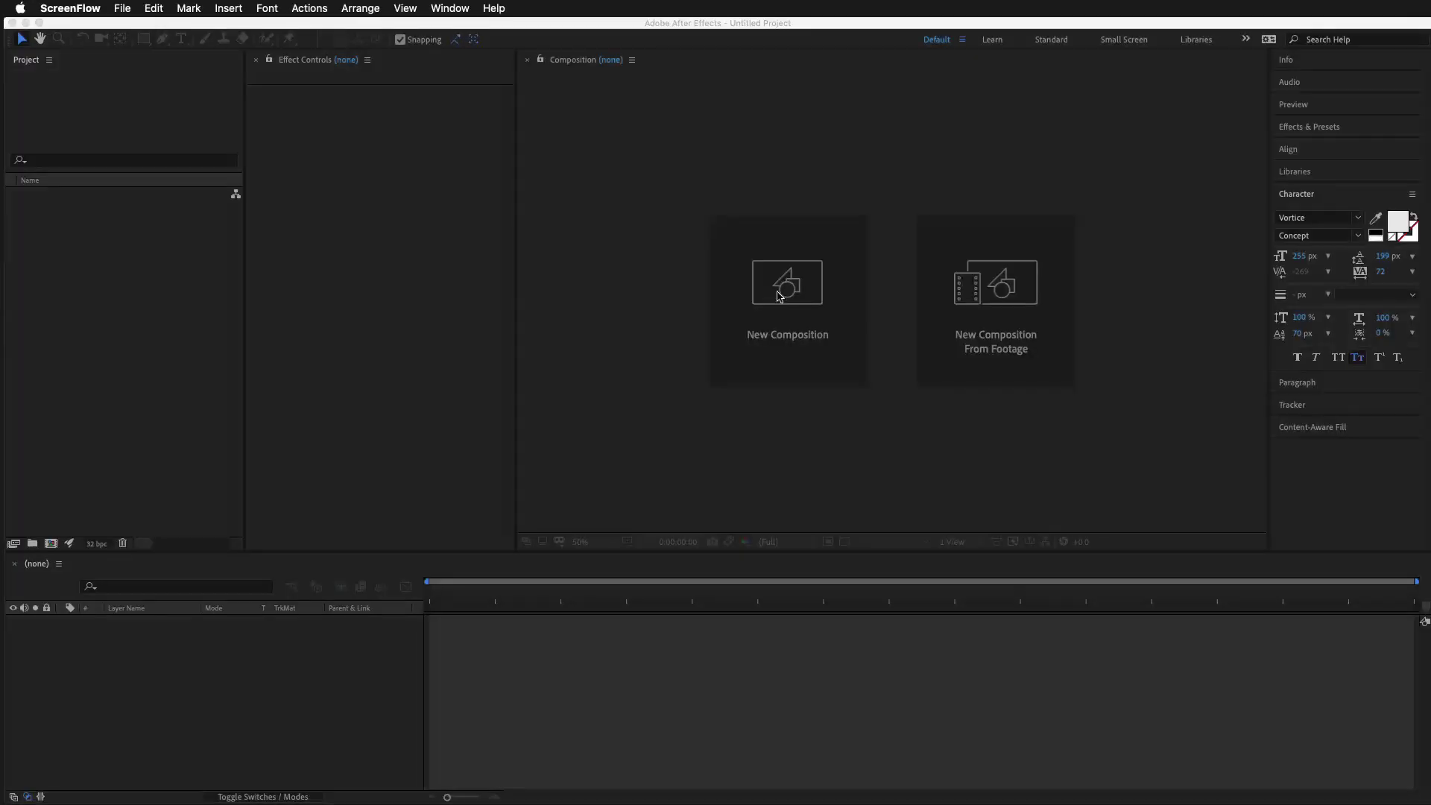
# Create a new 1920 x 1080 composition at 60 fps, 10 seconds long, named _Main
pyautogui.click(782, 295)
pyautogui.click(781, 296)
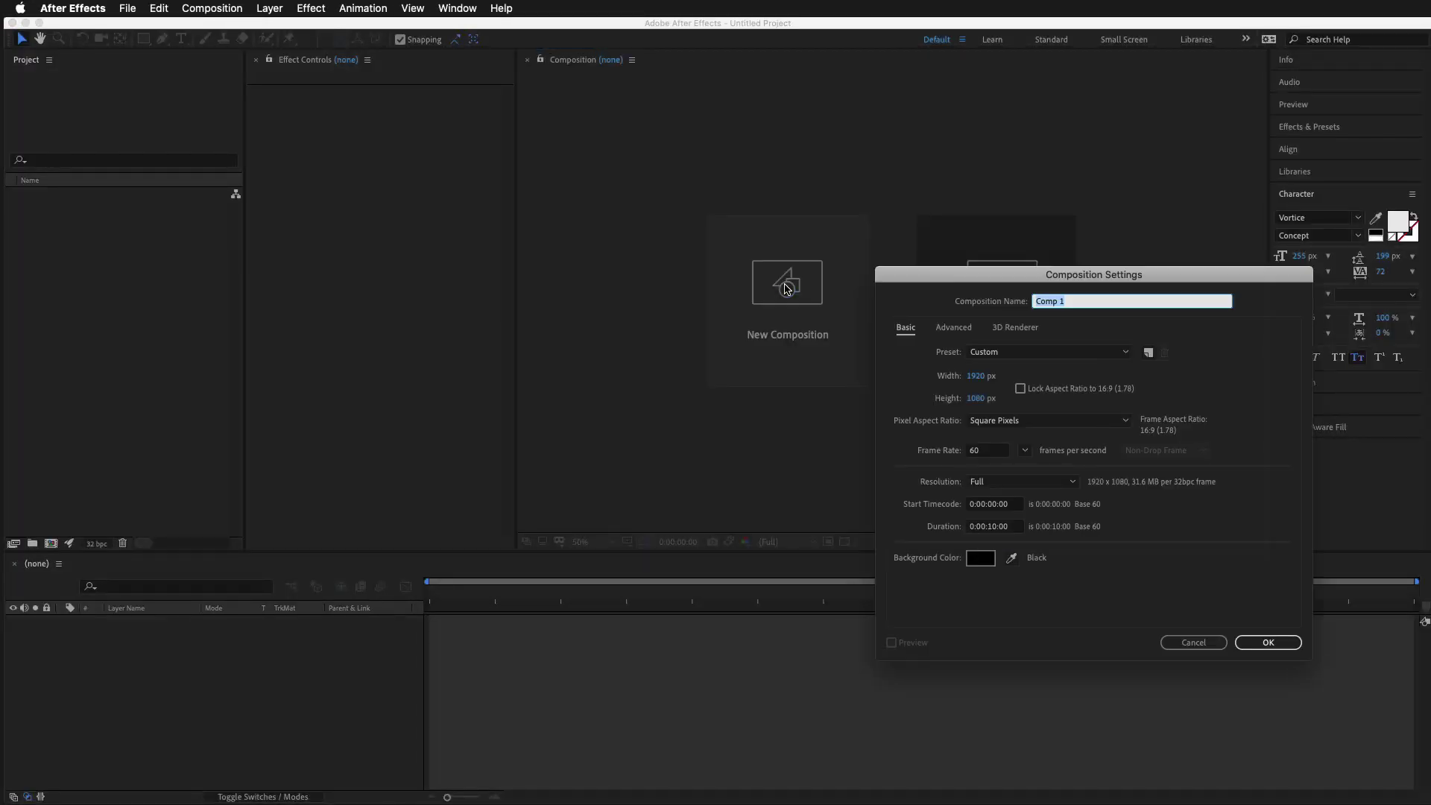
pyautogui.press('BackSpace')
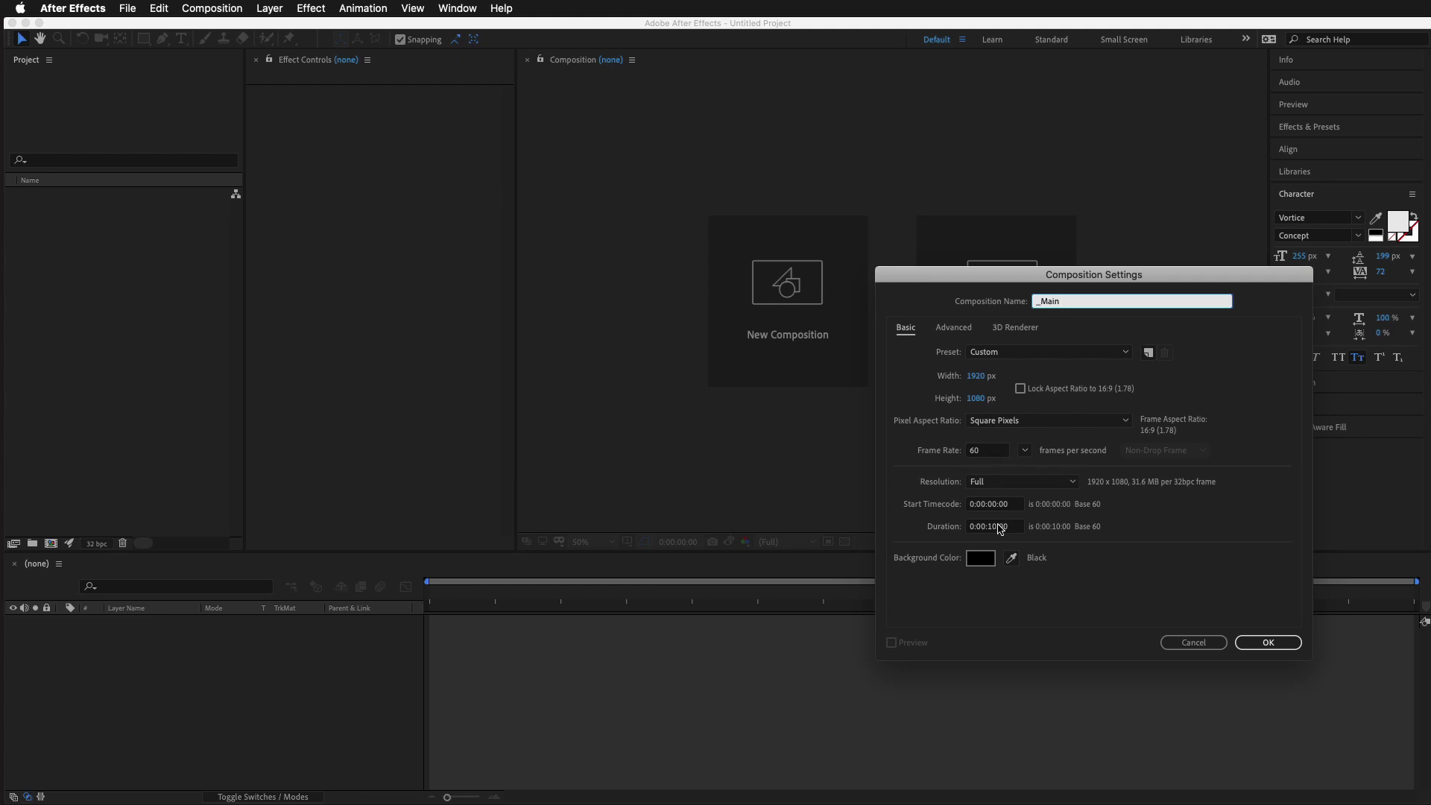
pyautogui.click(1264, 644)
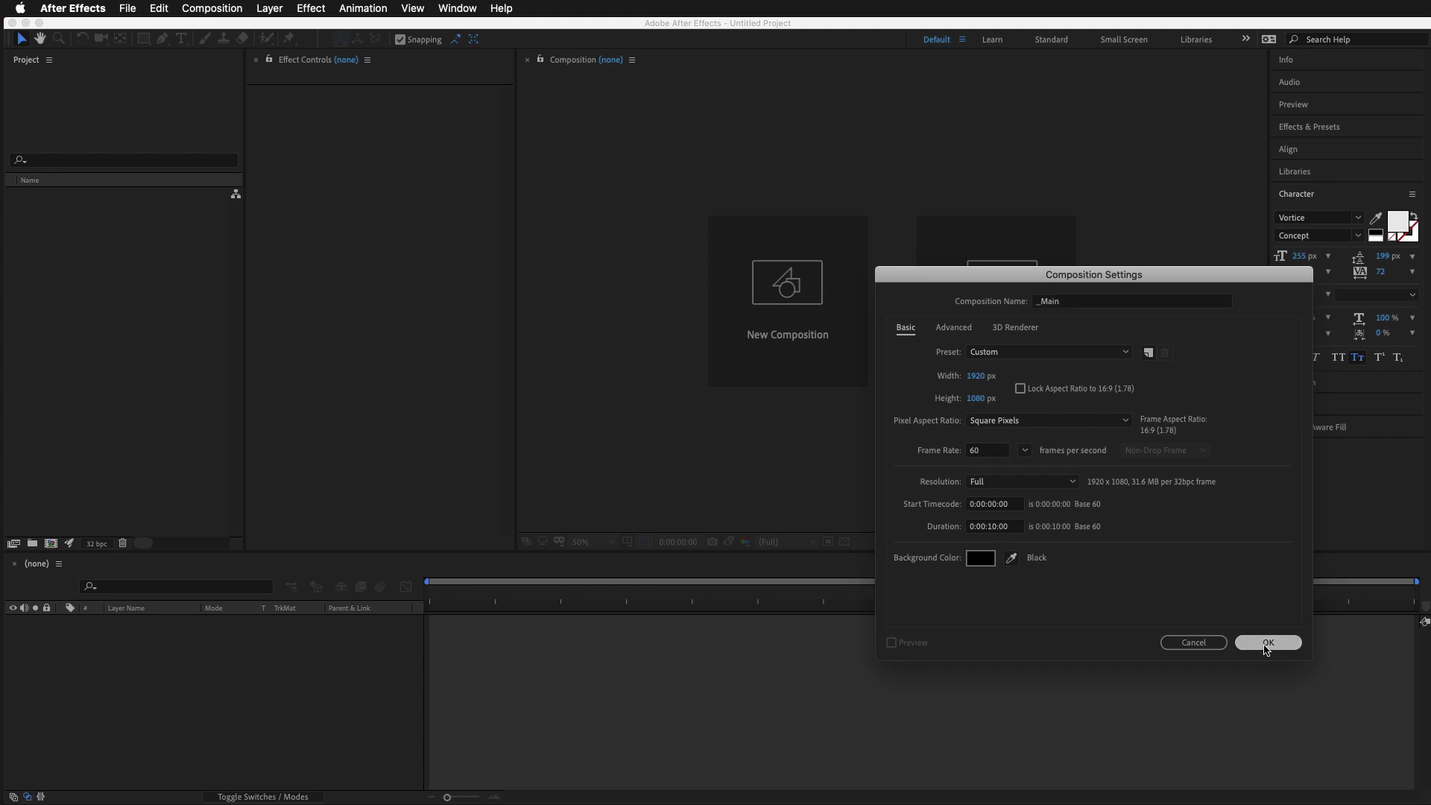
# Add a text layer reading NIKOLA in the upper part of the _Main composition
pyautogui.click(183, 40)
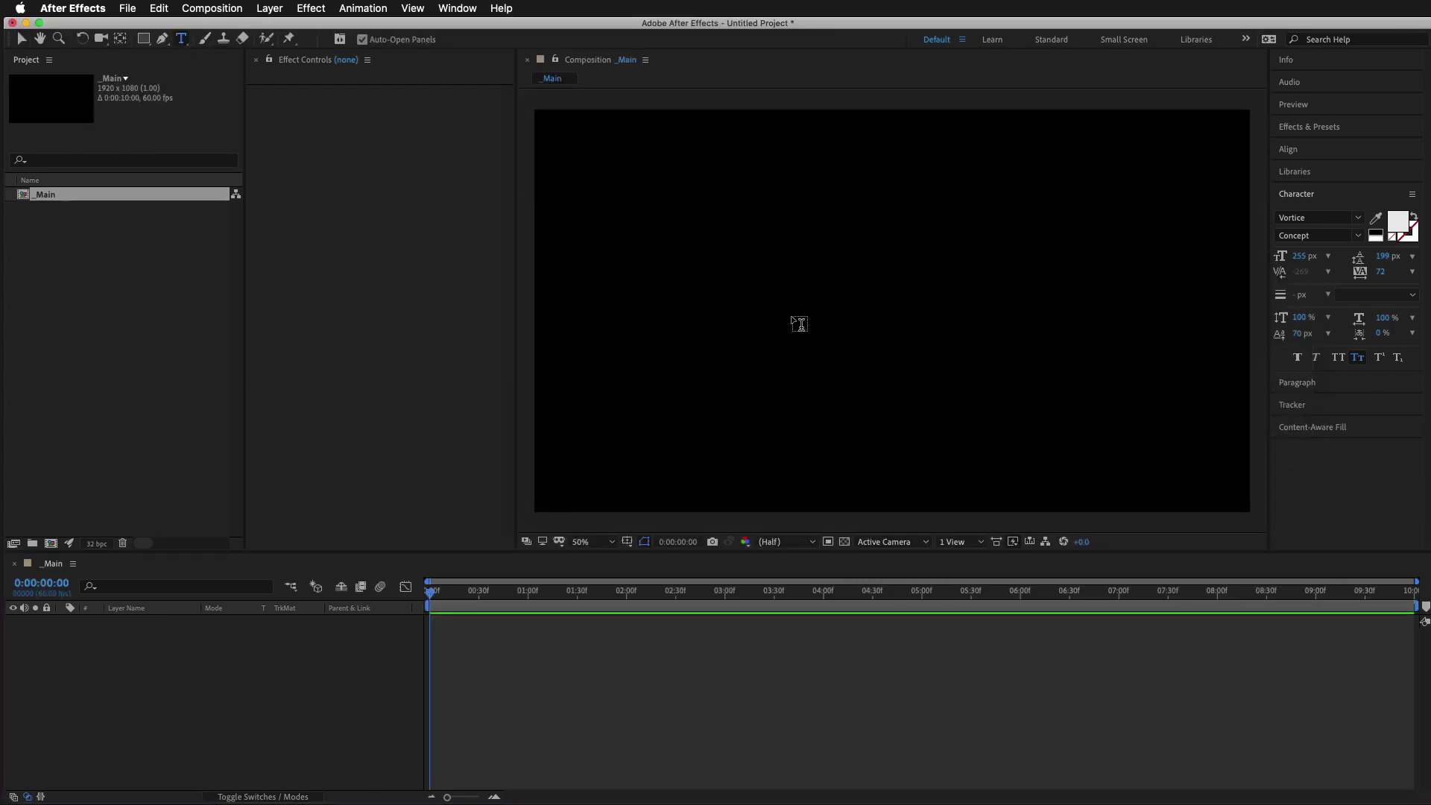
pyautogui.click(898, 304)
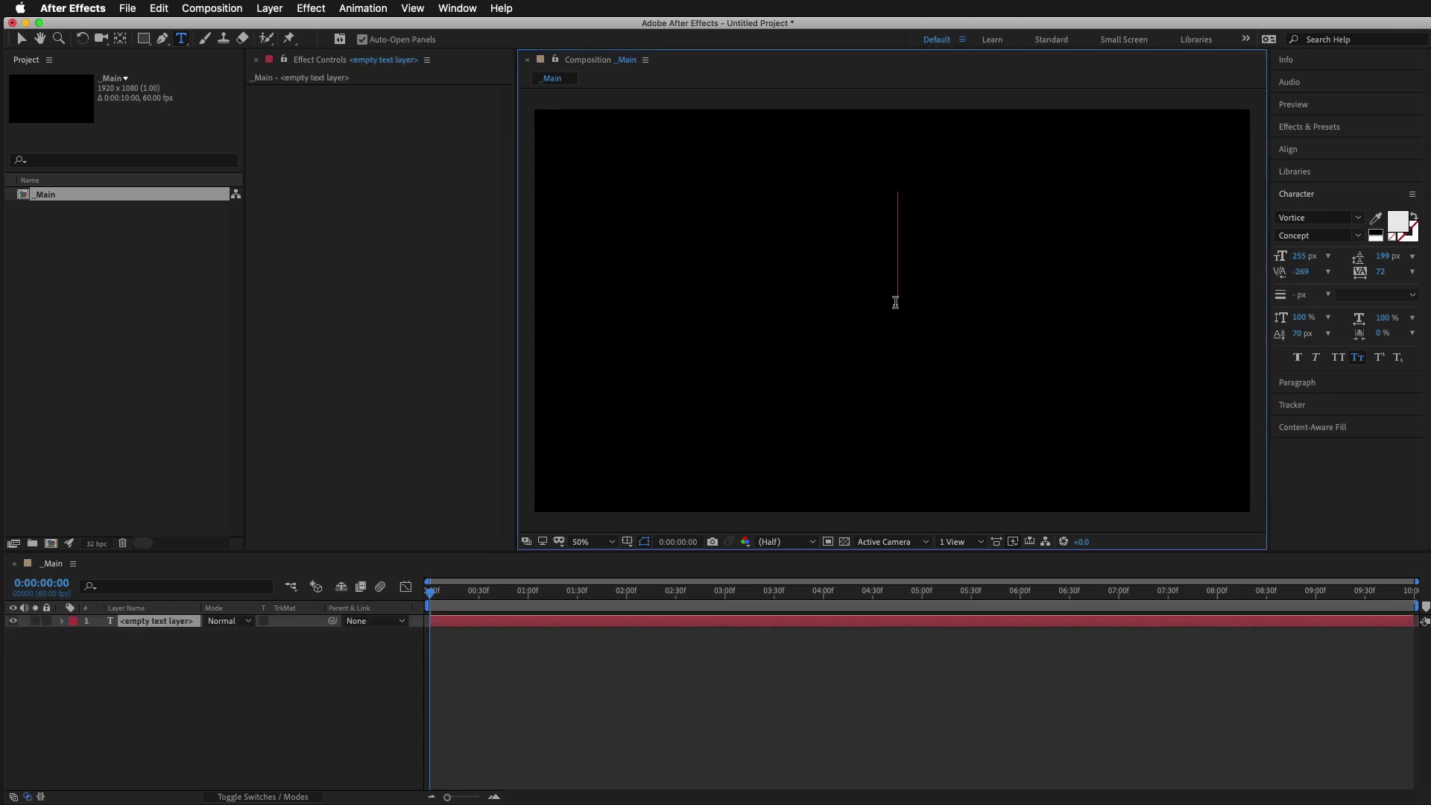
pyautogui.write('NIKOL')
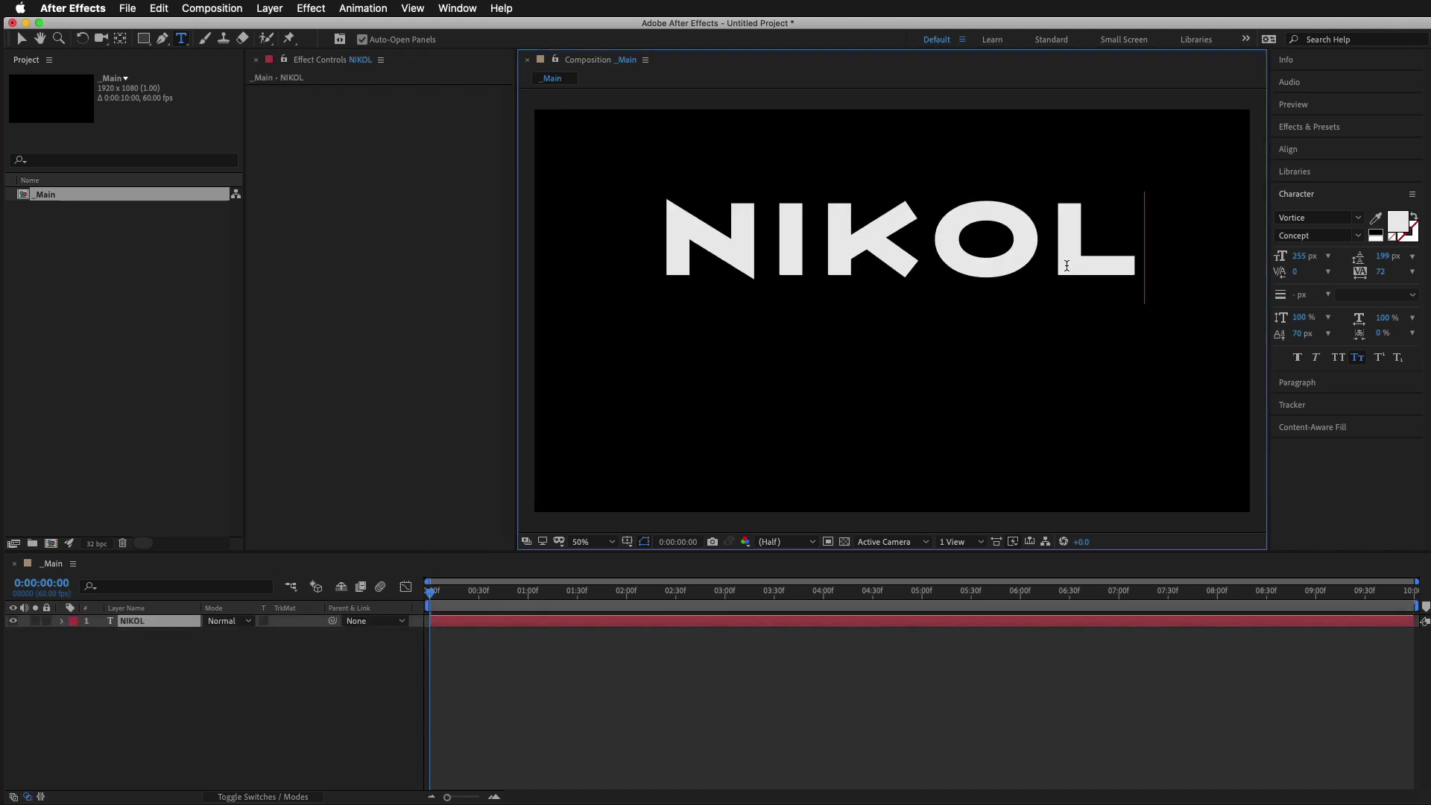
pyautogui.write('A')
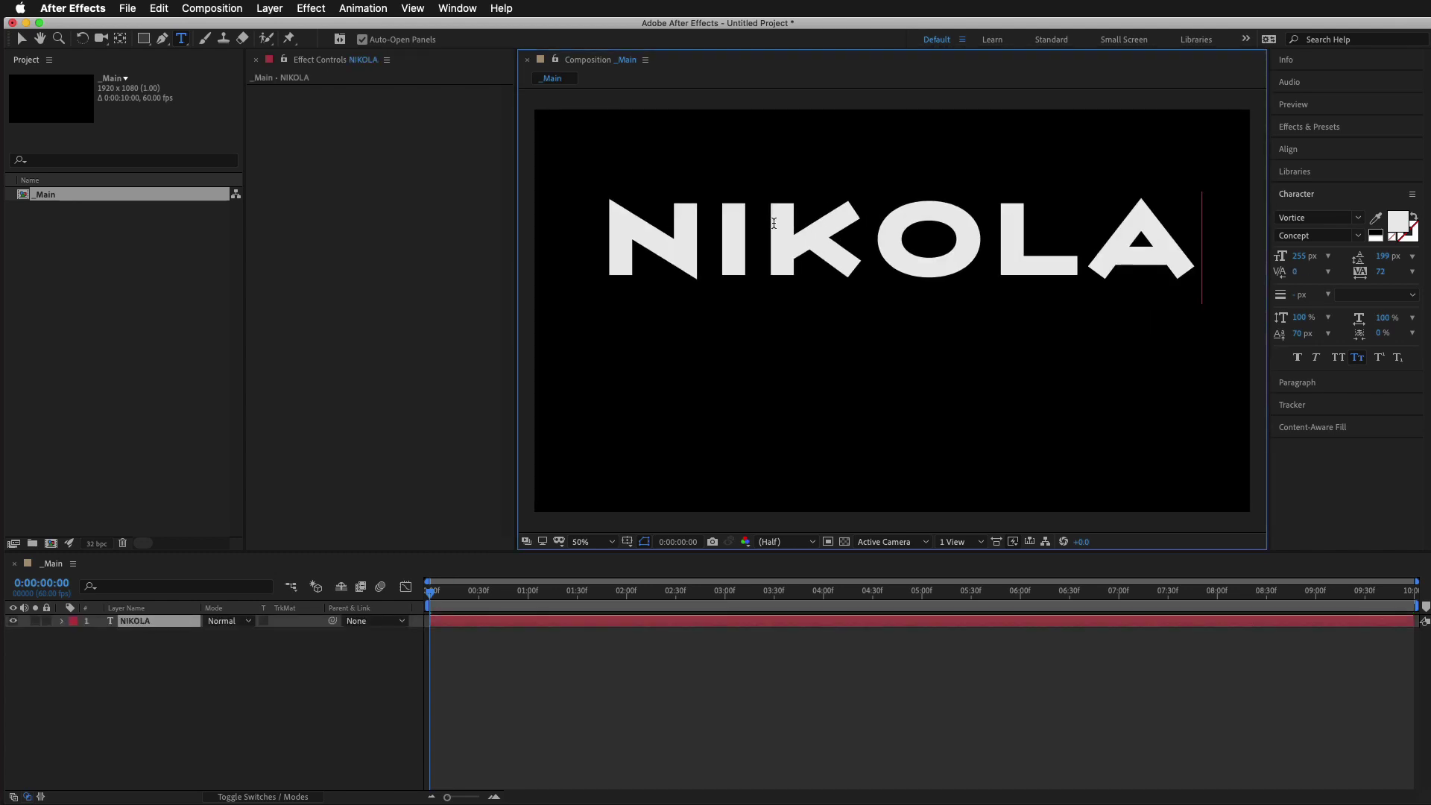
pyautogui.click(21, 39)
# Center the NIKOLA text horizontally in the composition and move it straight down to about mid-height
pyautogui.click(1348, 150)
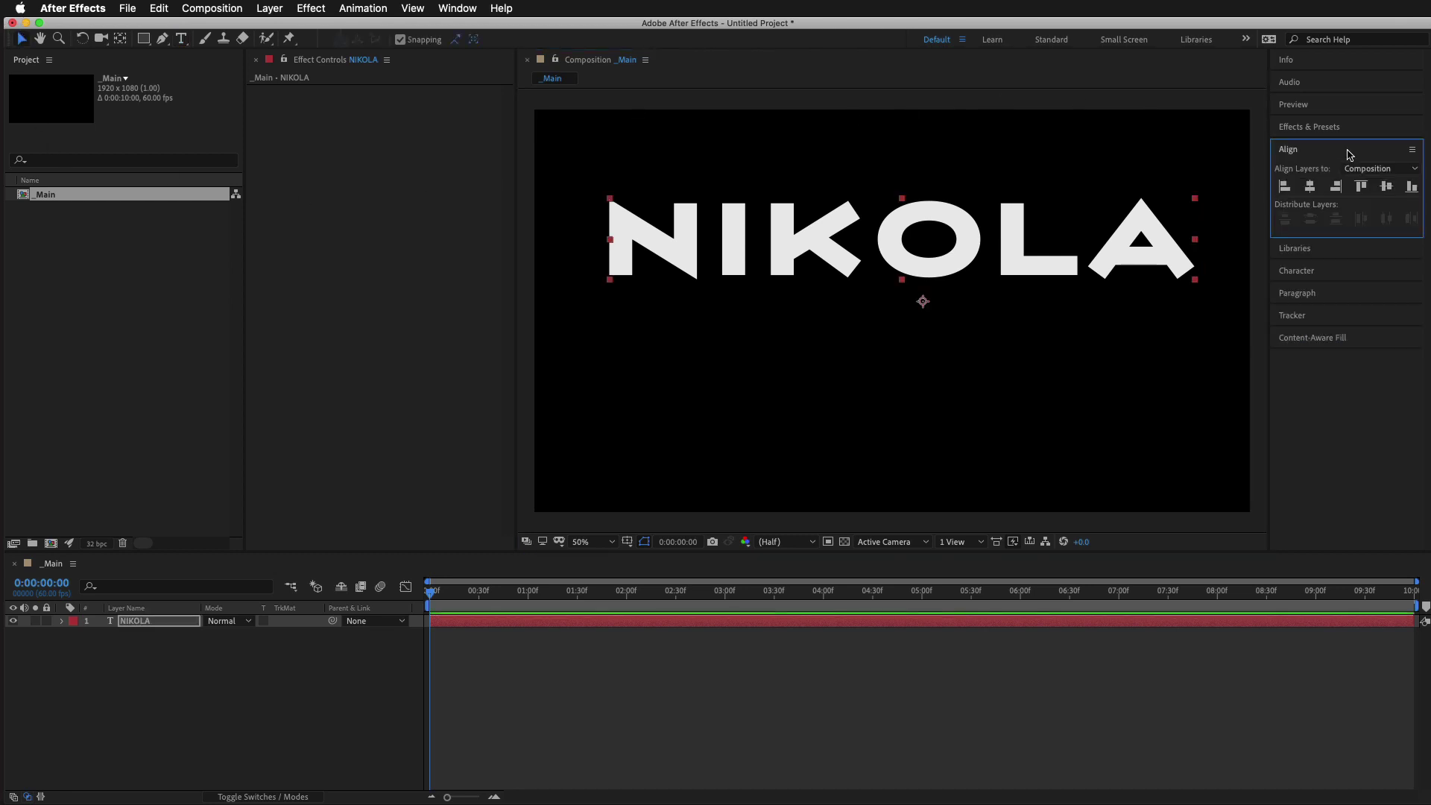
pyautogui.click(1310, 187)
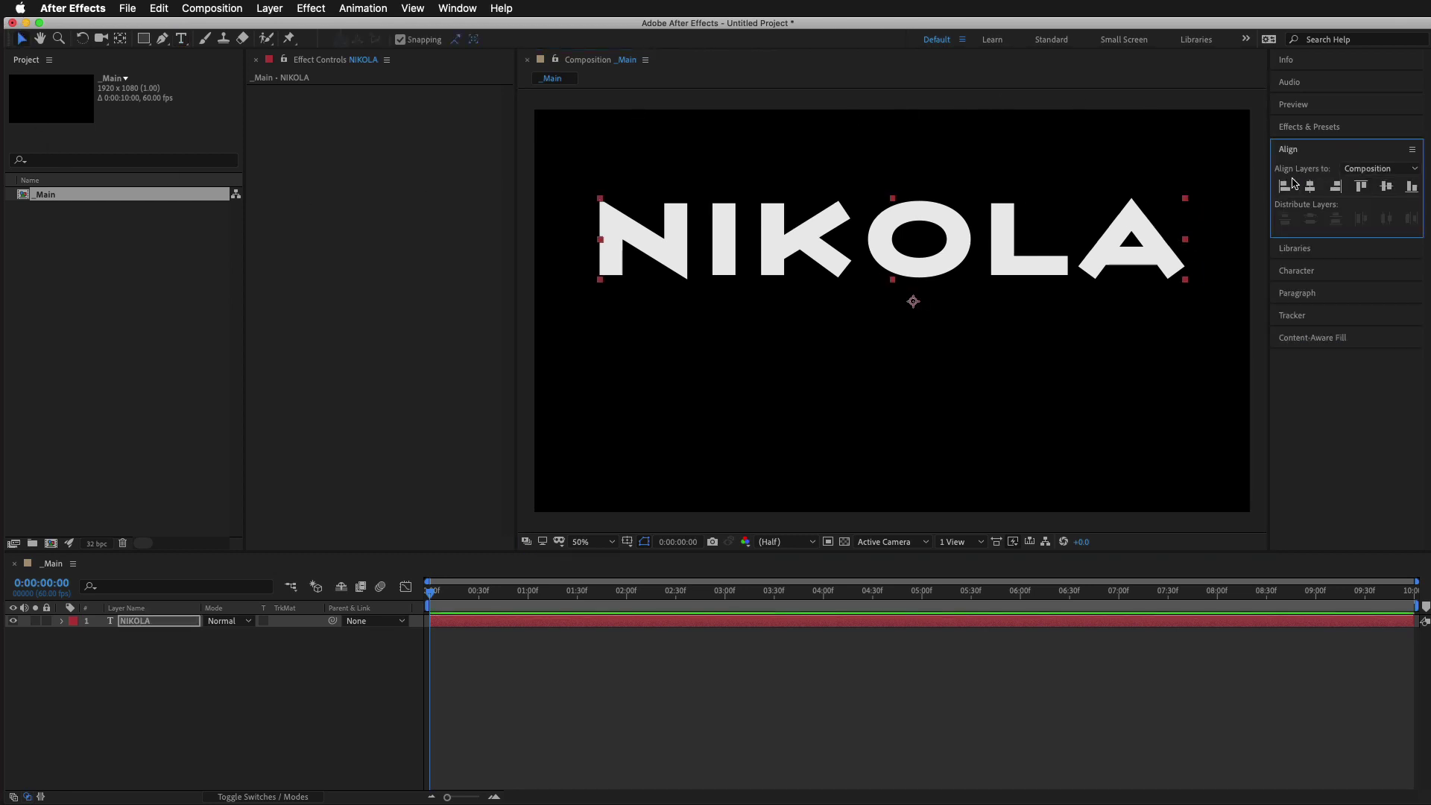
pyautogui.moveTo(1034, 274); pyautogui.dragTo(1096, 363)
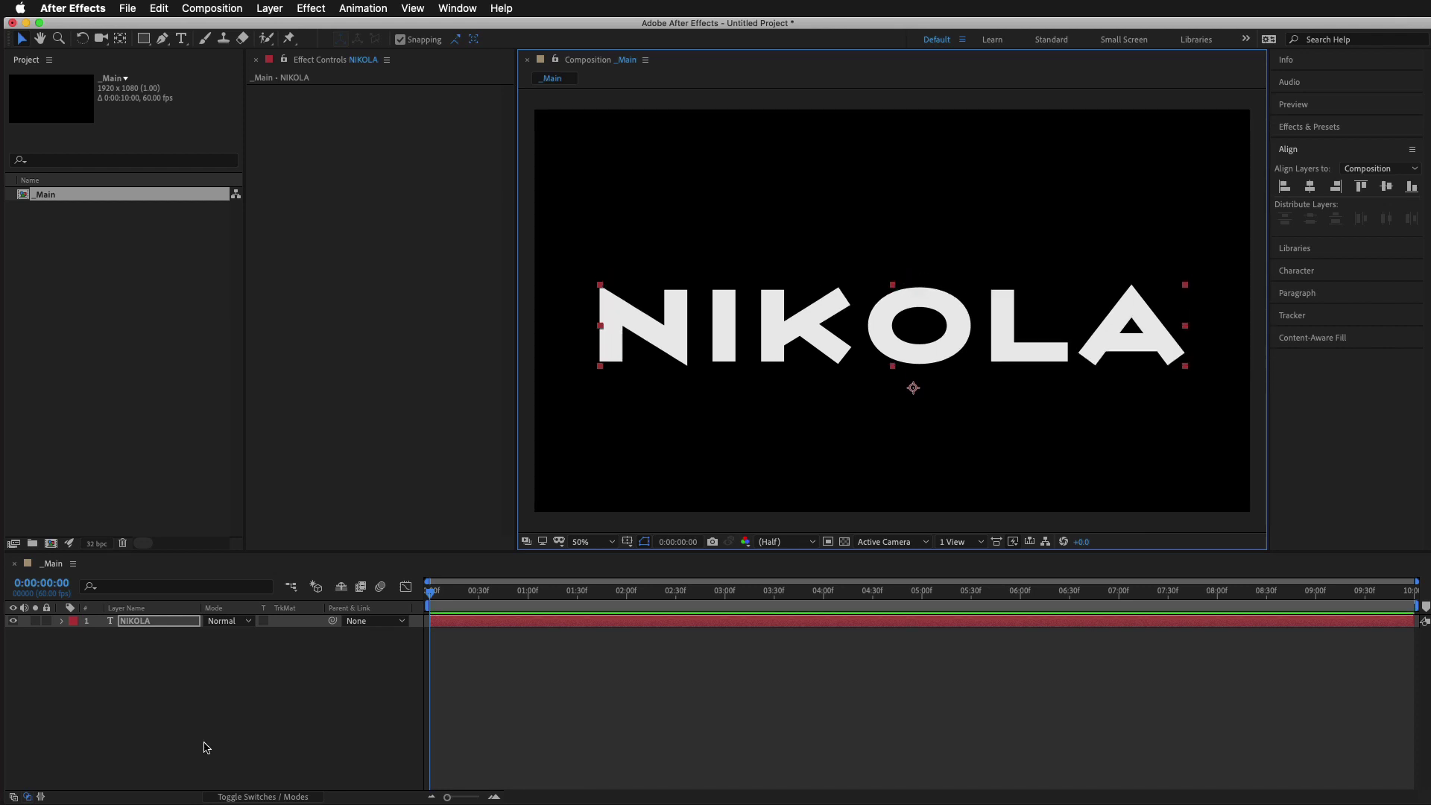
# Pre-compose the NIKOLA text layer into a new composition named EditText, moving all attributes into it
pyautogui.click(90, 673)
pyautogui.click(141, 625)
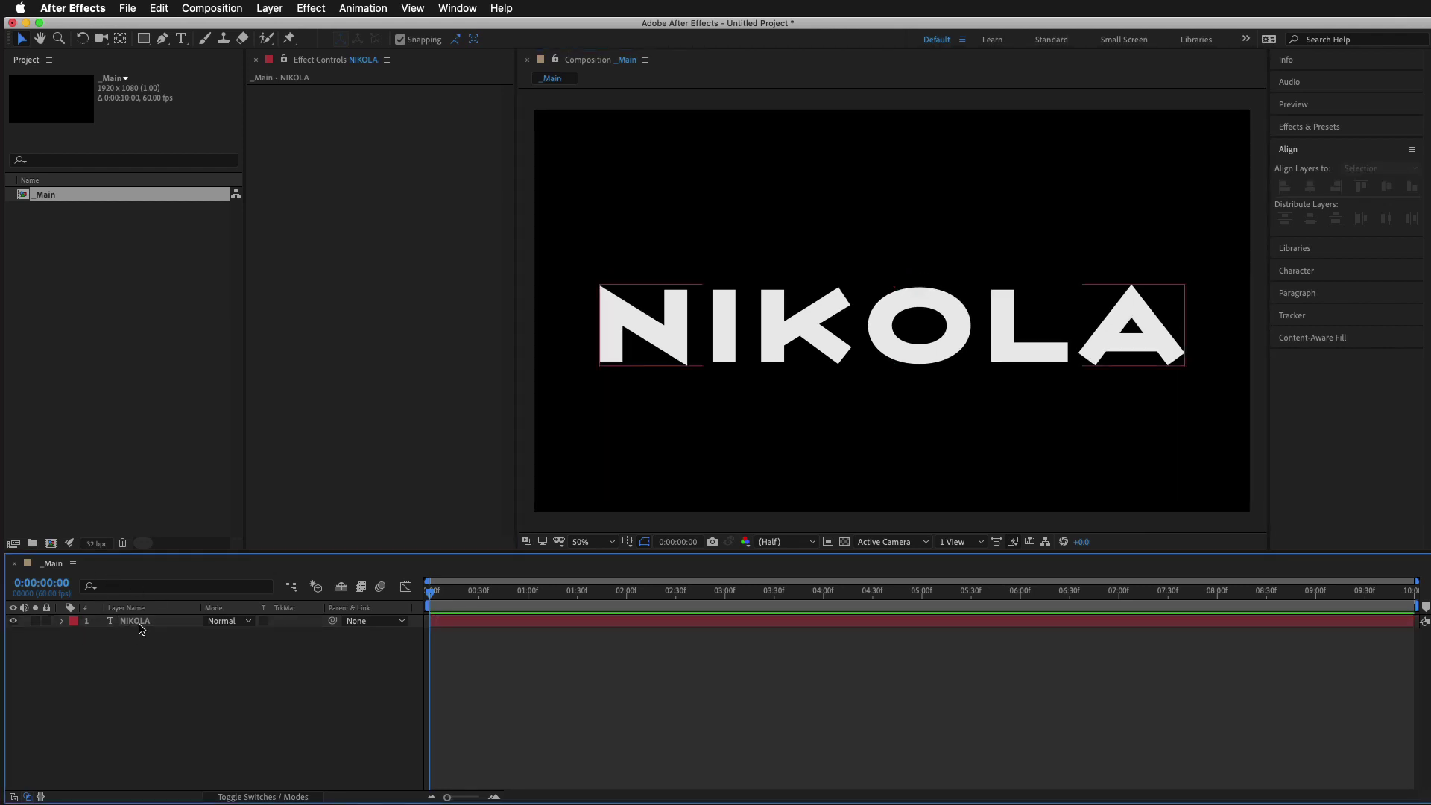
pyautogui.click(153, 599)
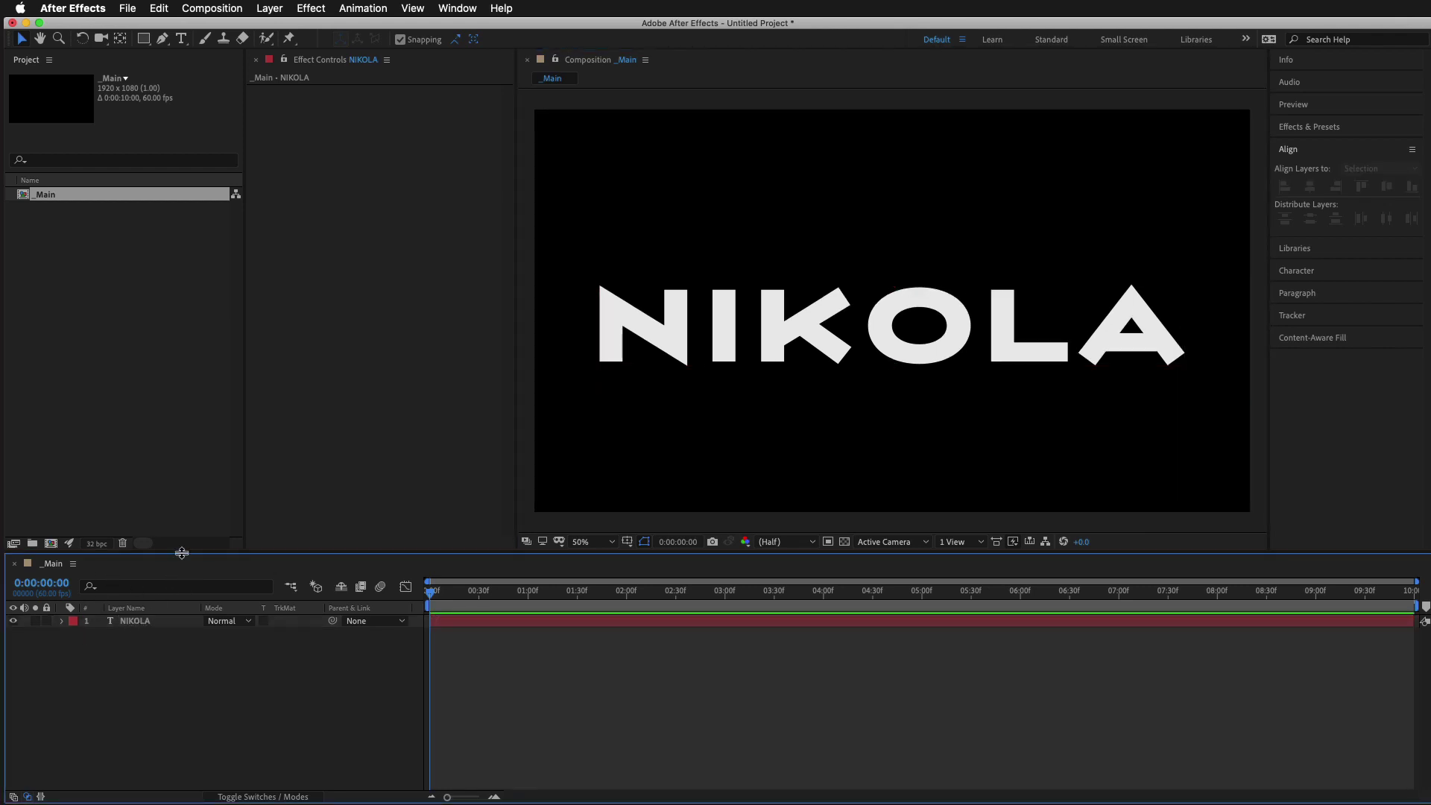
pyautogui.moveTo(183, 555); pyautogui.dragTo(210, 360)
pyautogui.click(141, 437)
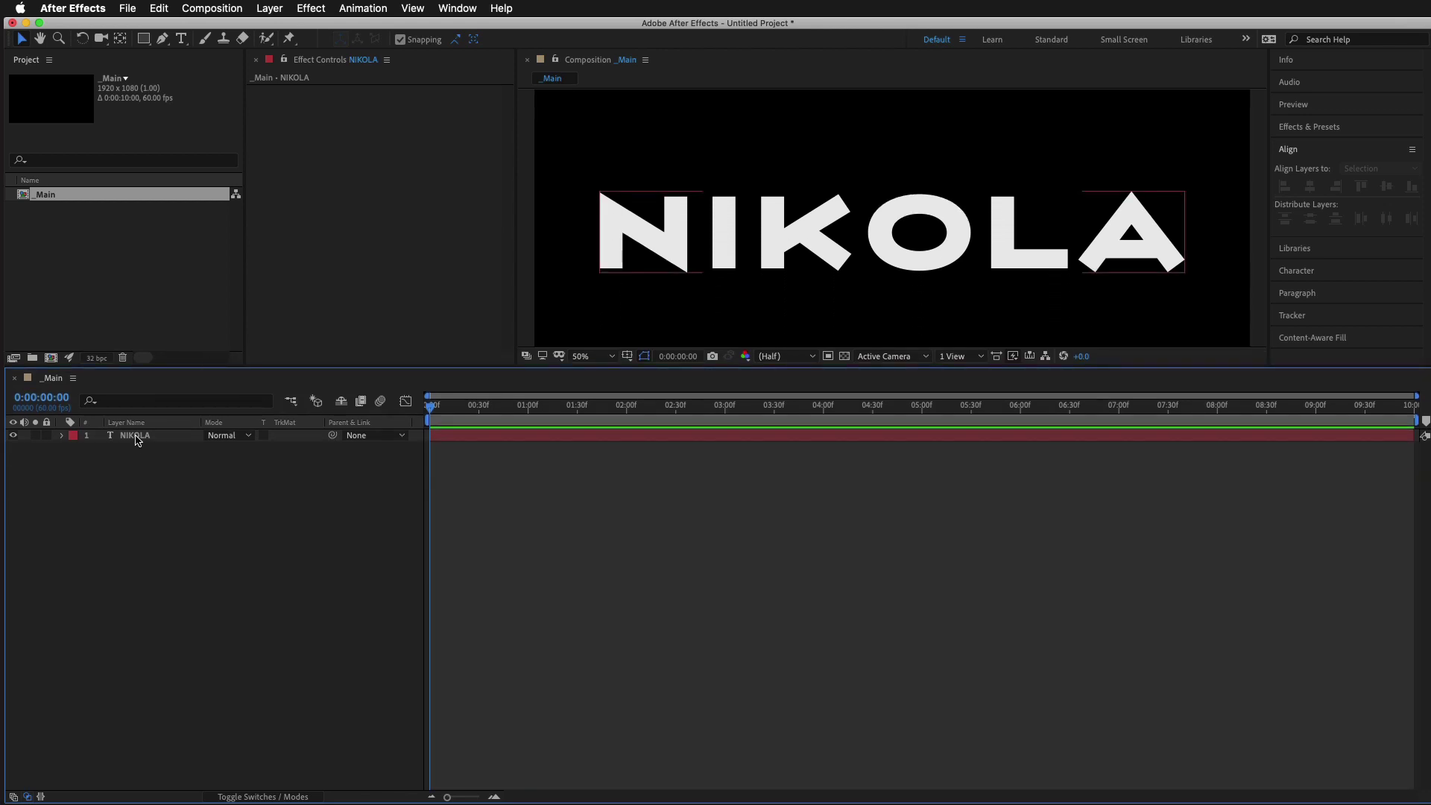
pyautogui.rightClick(138, 439)
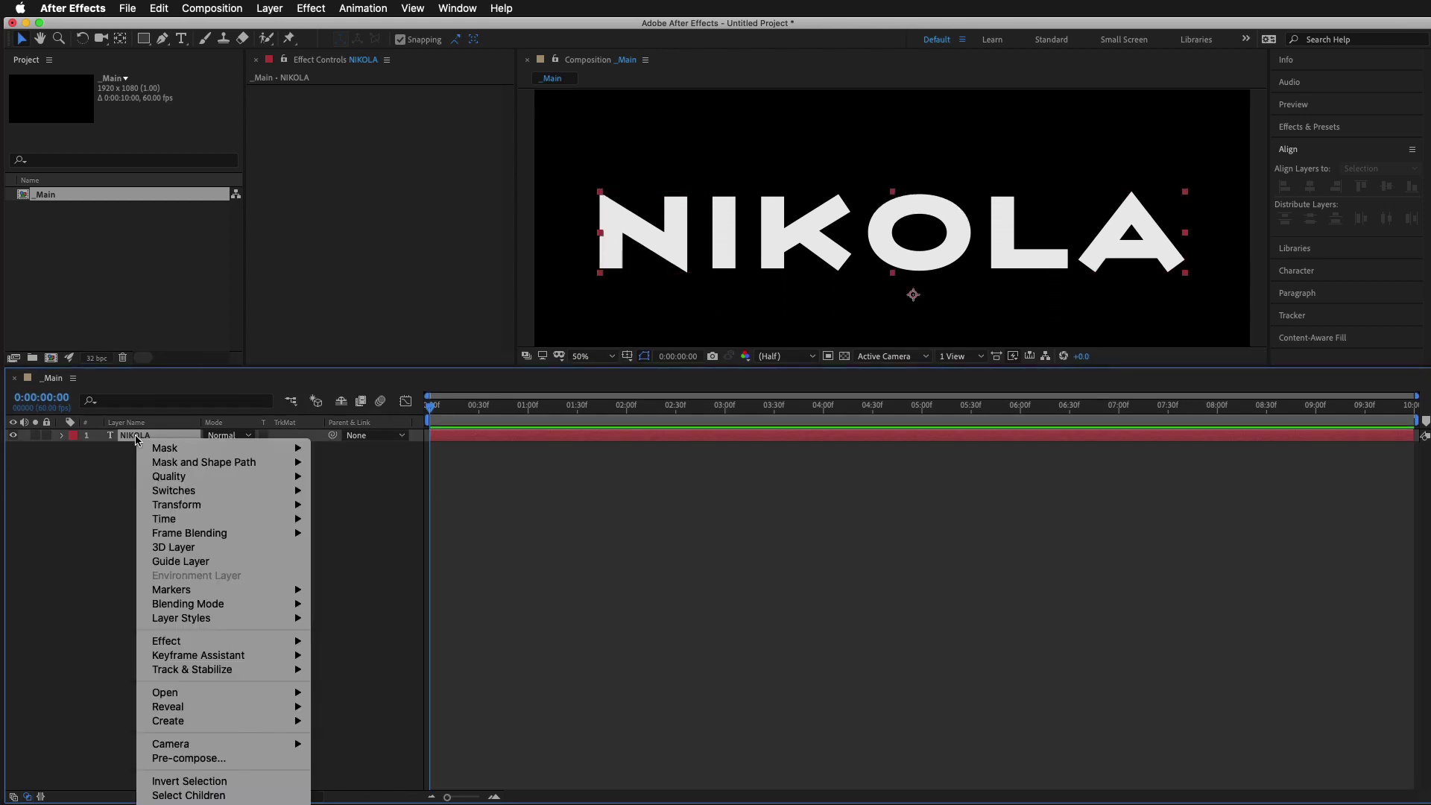
pyautogui.click(217, 759)
pyautogui.write('EditText')
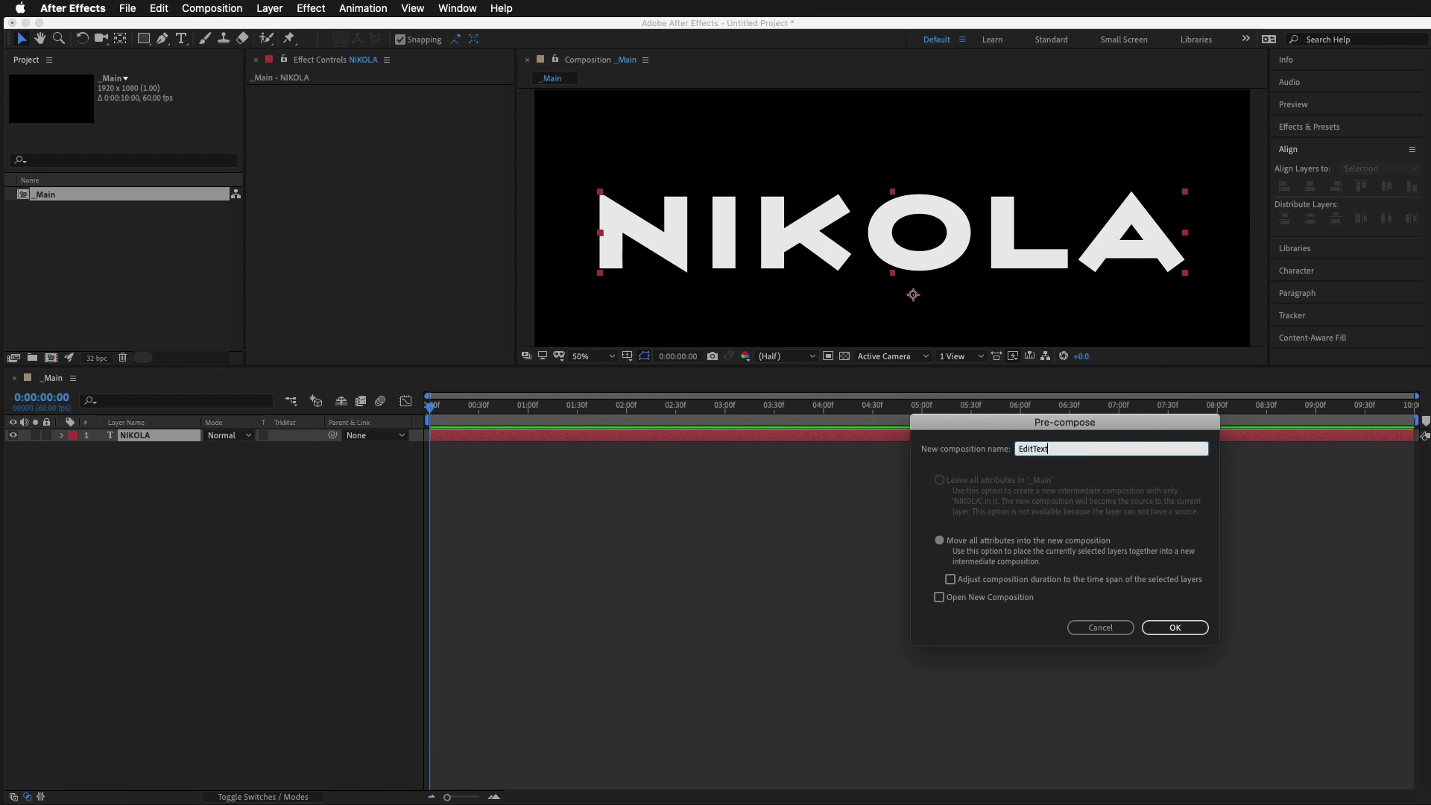
pyautogui.click(1174, 627)
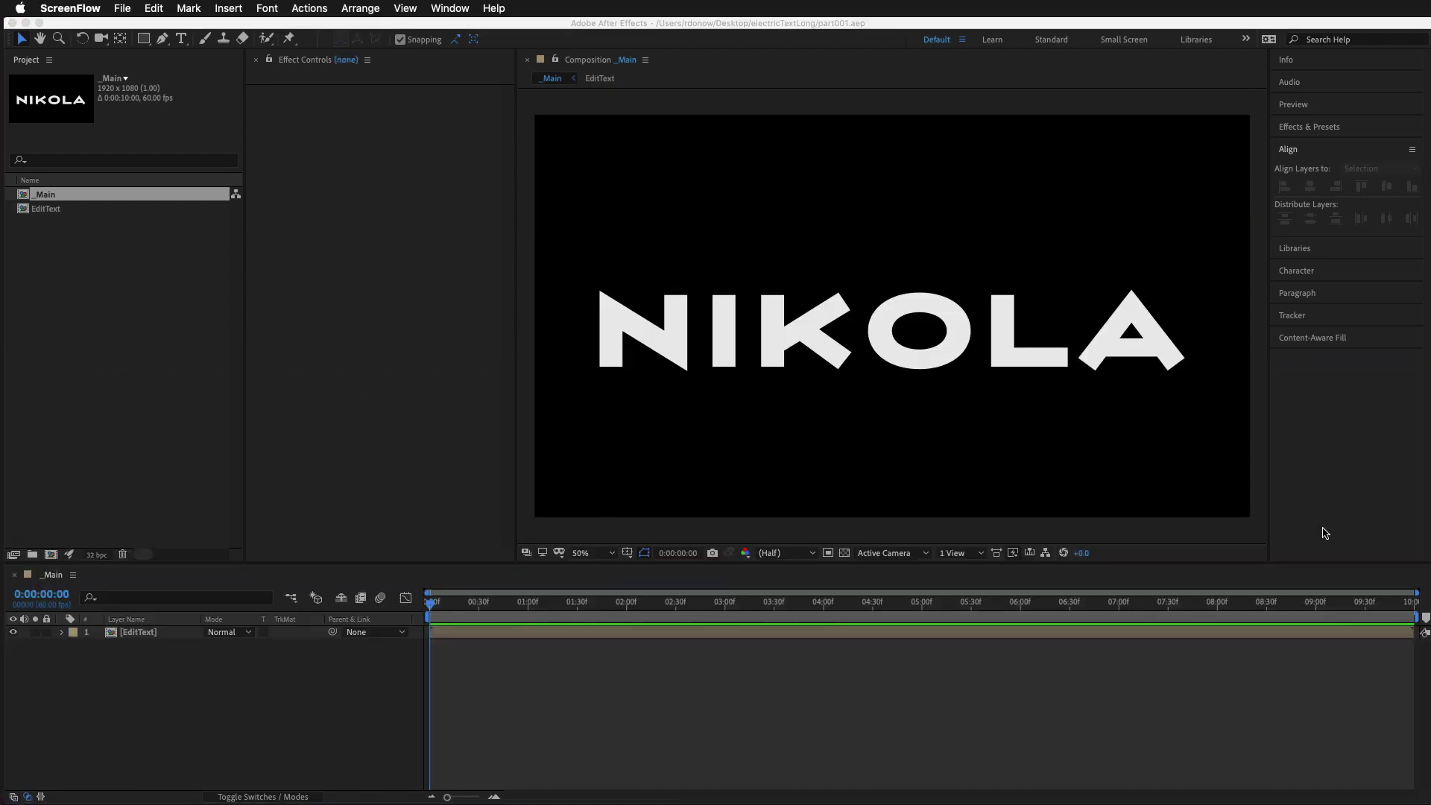
# Apply the Turbulent Displace effect to the EditText layer with Size 15 and Amount 105
pyautogui.click(1305, 133)
pyautogui.click(1306, 132)
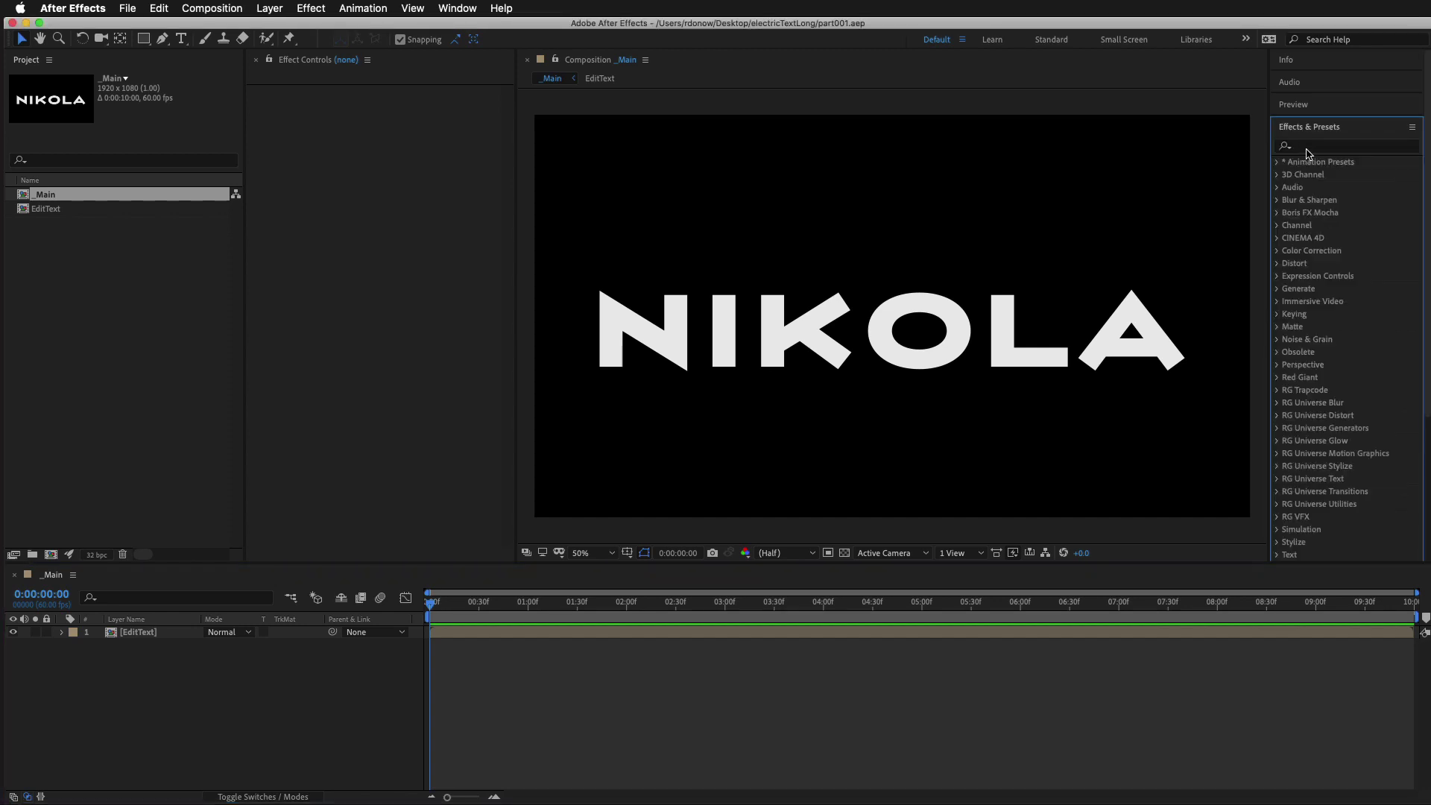
pyautogui.click(1315, 147)
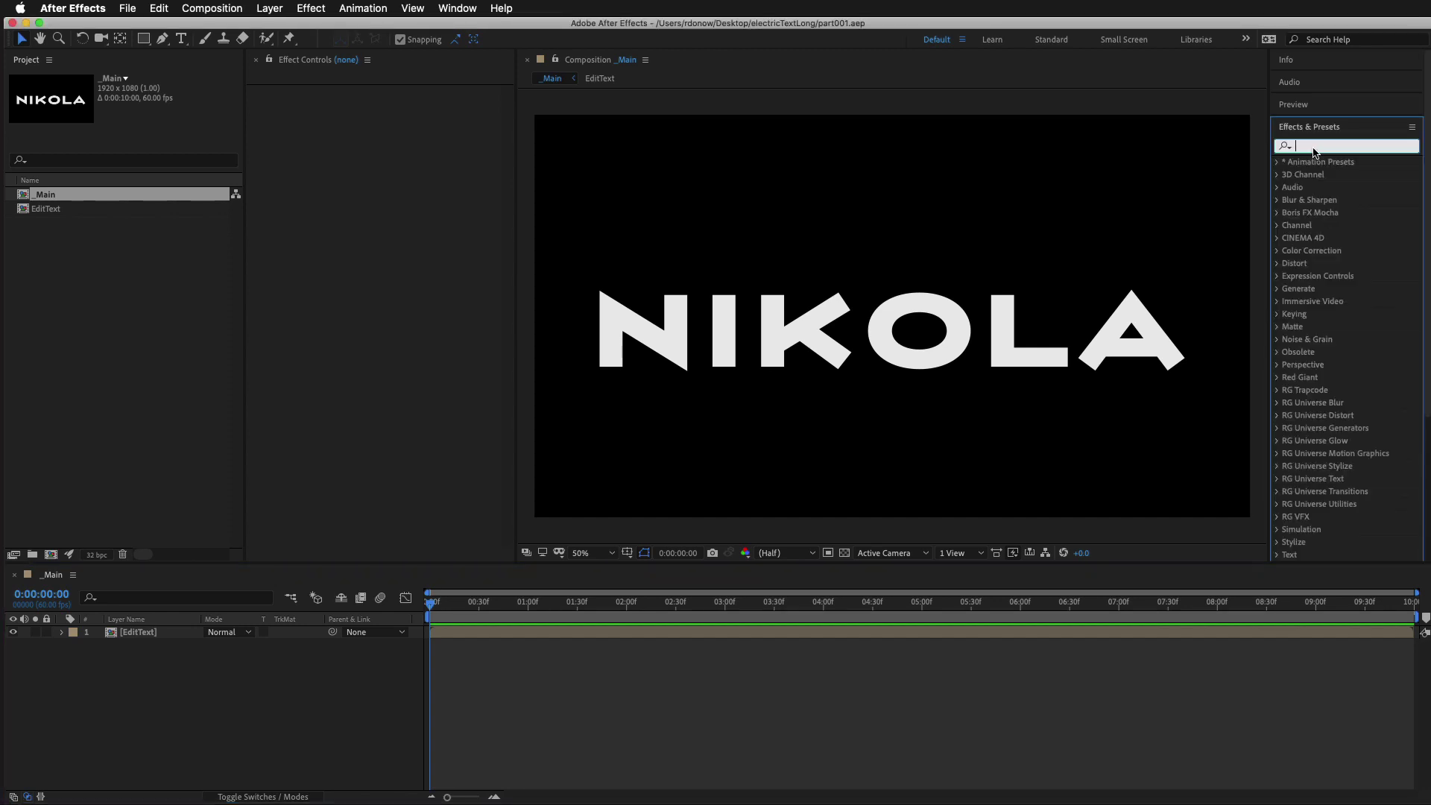
pyautogui.write('turbu')
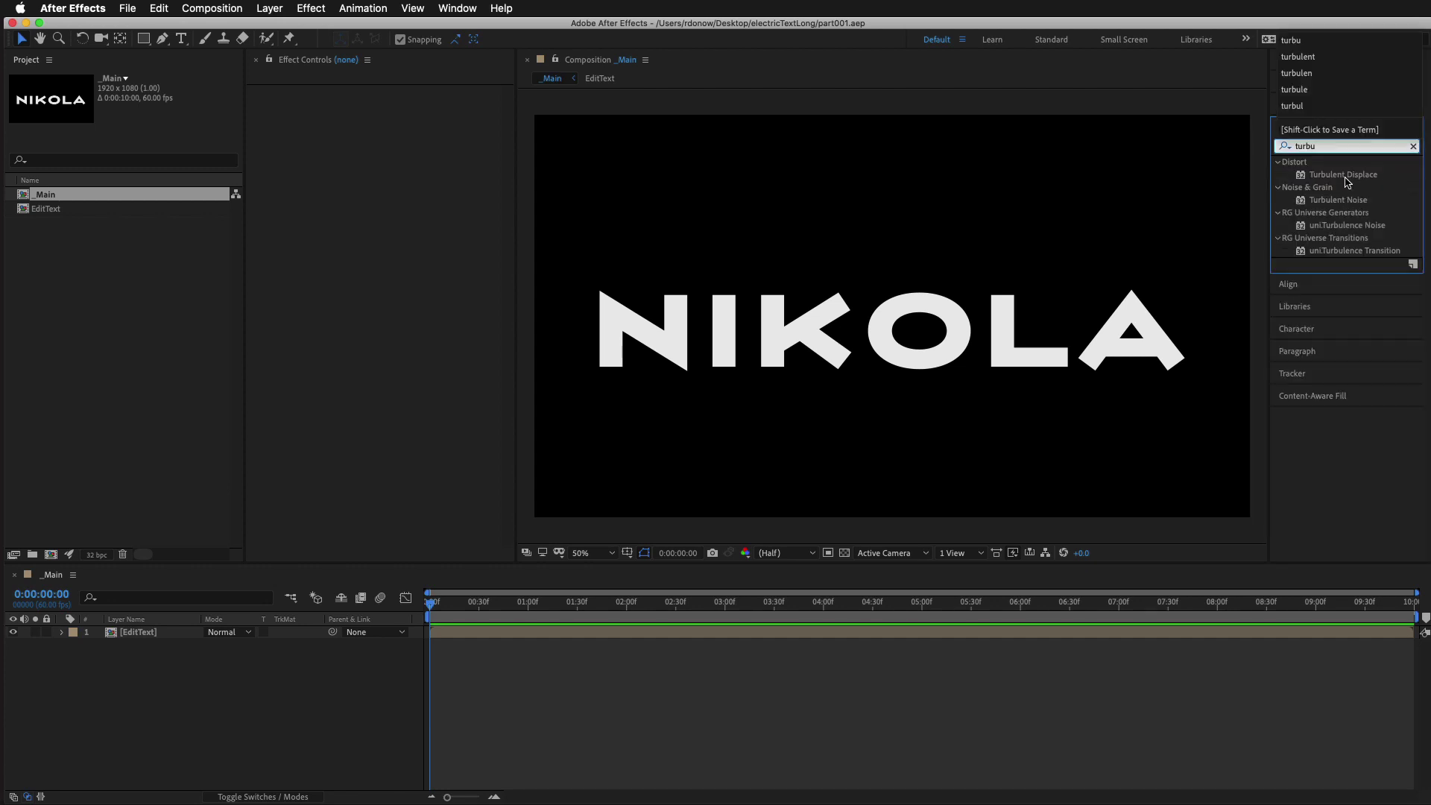
pyautogui.moveTo(1344, 176); pyautogui.dragTo(716, 637)
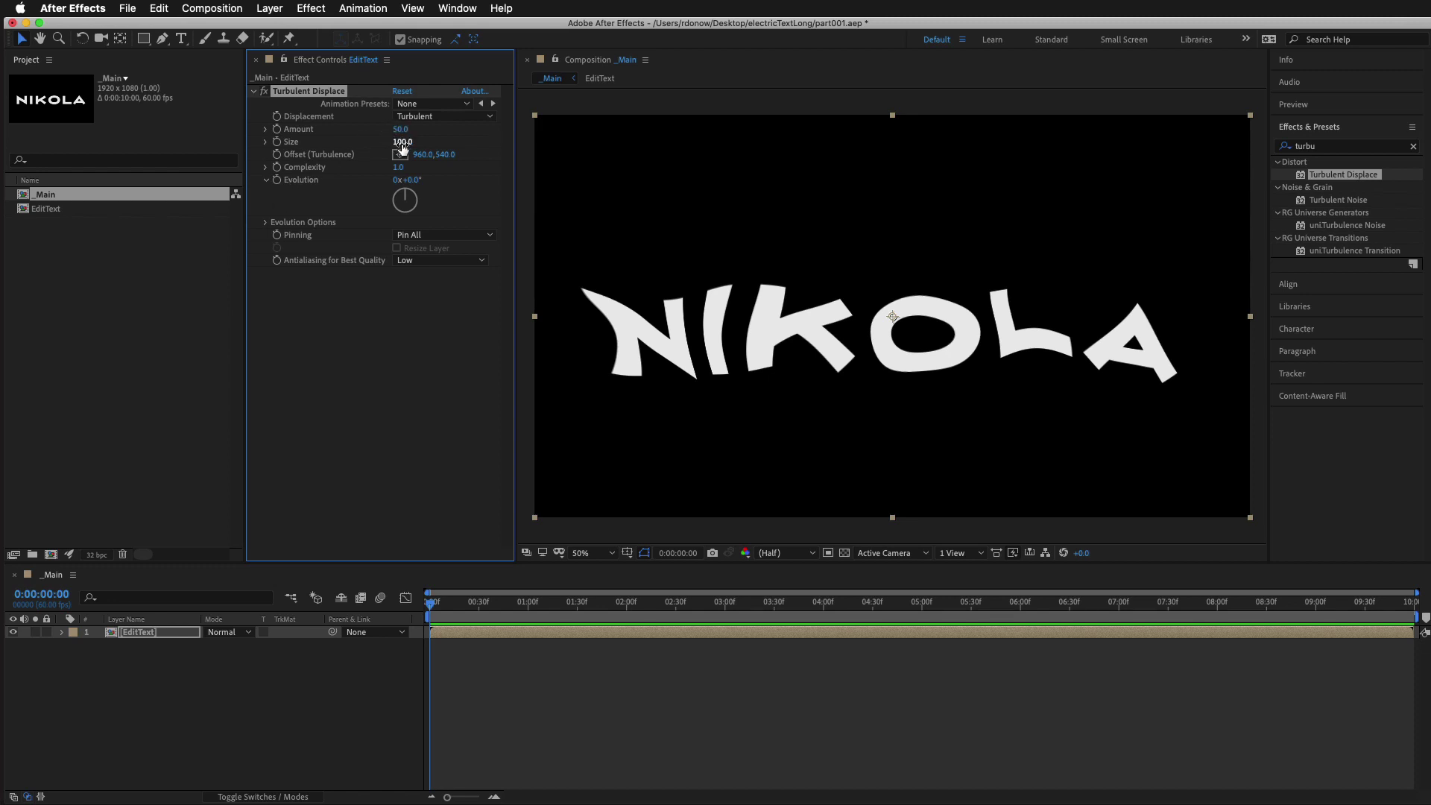
pyautogui.moveTo(400, 143); pyautogui.dragTo(351, 155)
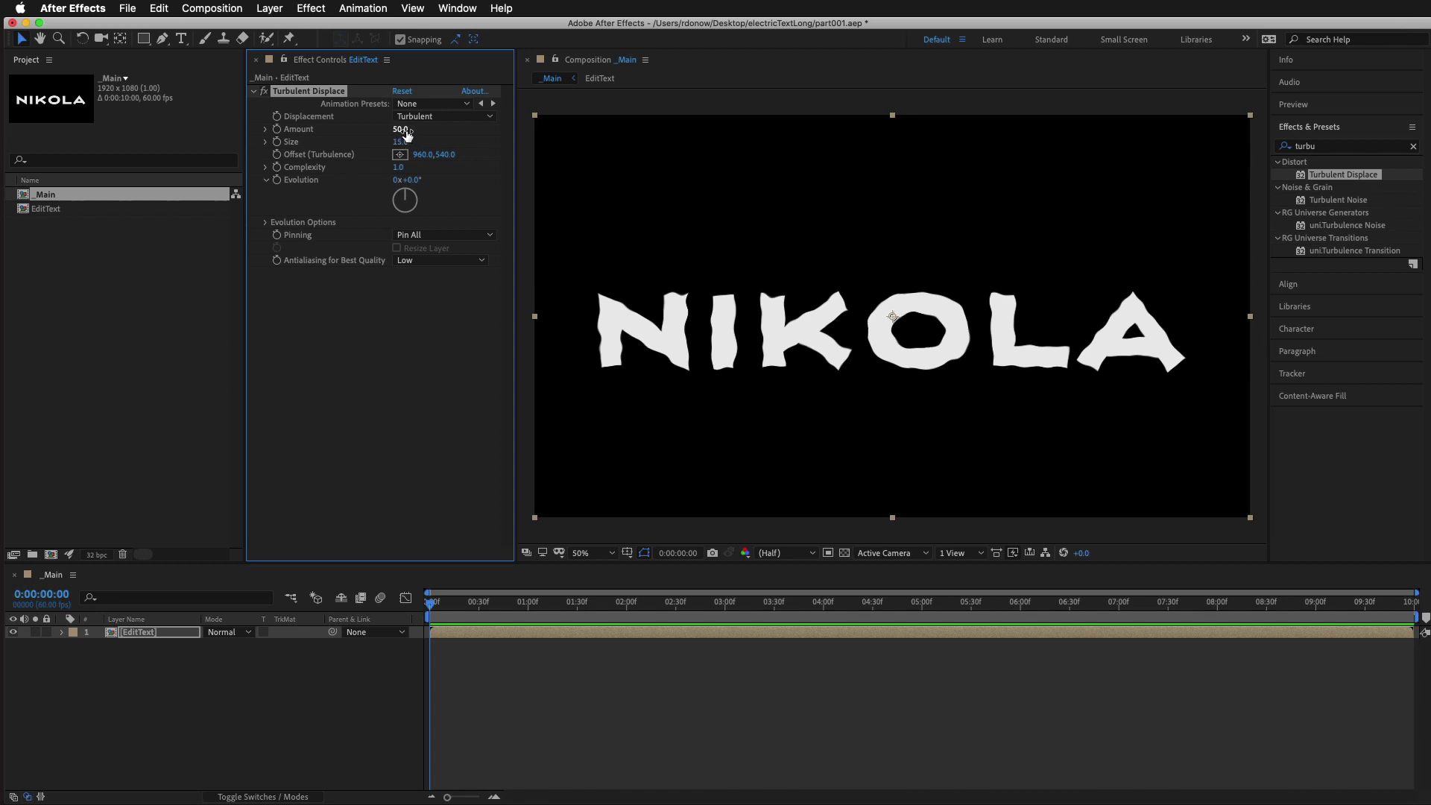
pyautogui.moveTo(407, 131); pyautogui.dragTo(439, 131)
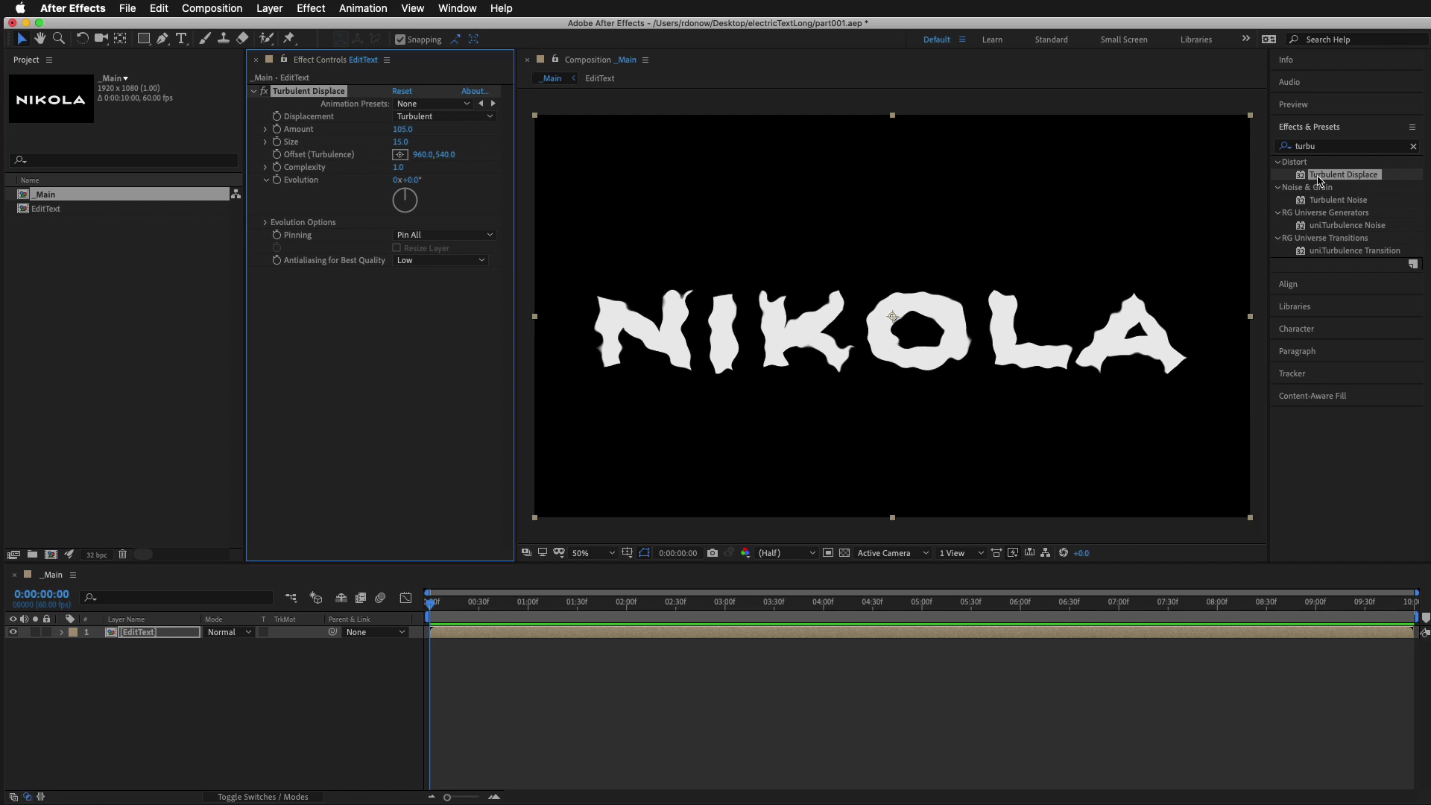
# Find the CC Composite effect and apply it to the EditText layer below Turbulent Displace
pyautogui.click(1327, 147)
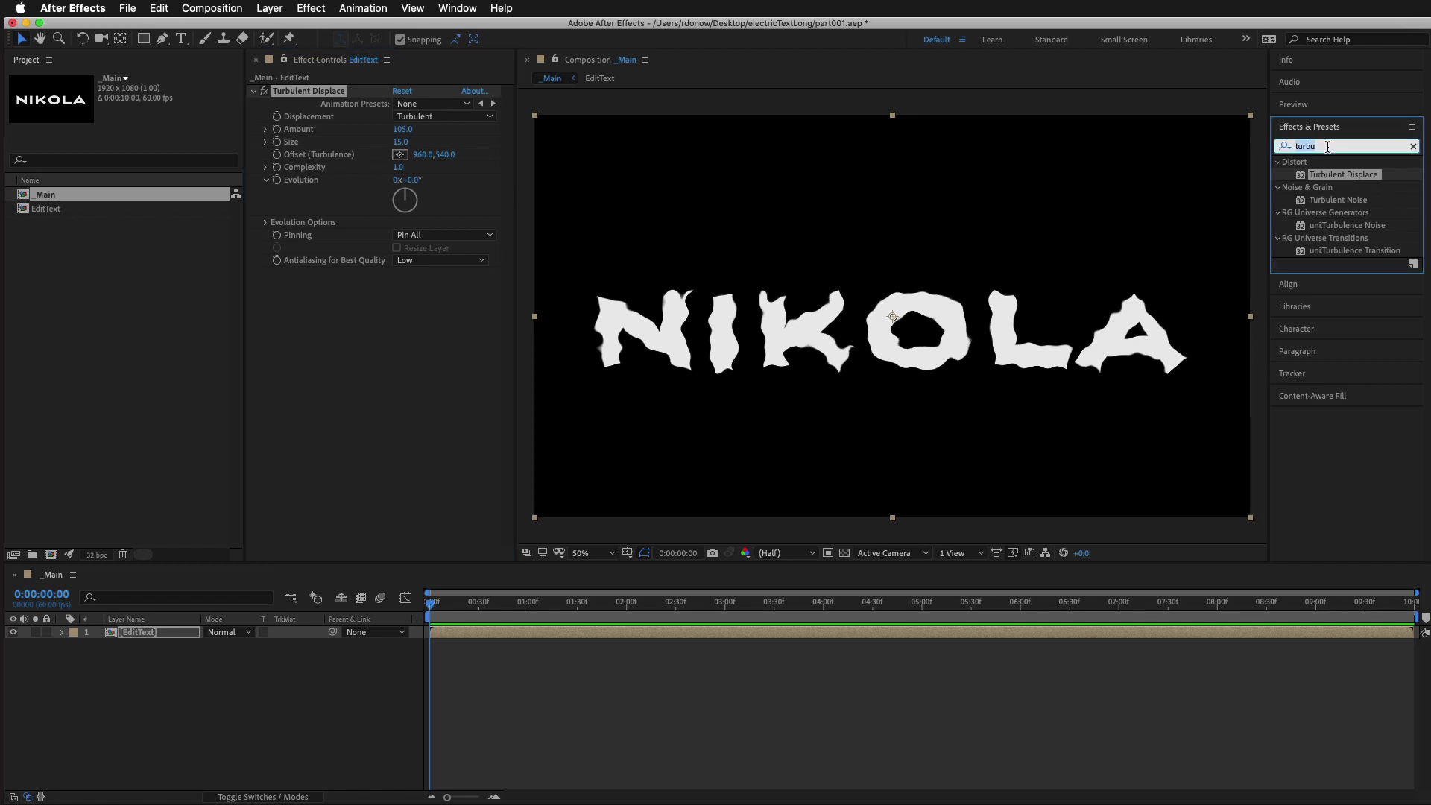
pyautogui.write('cc co')
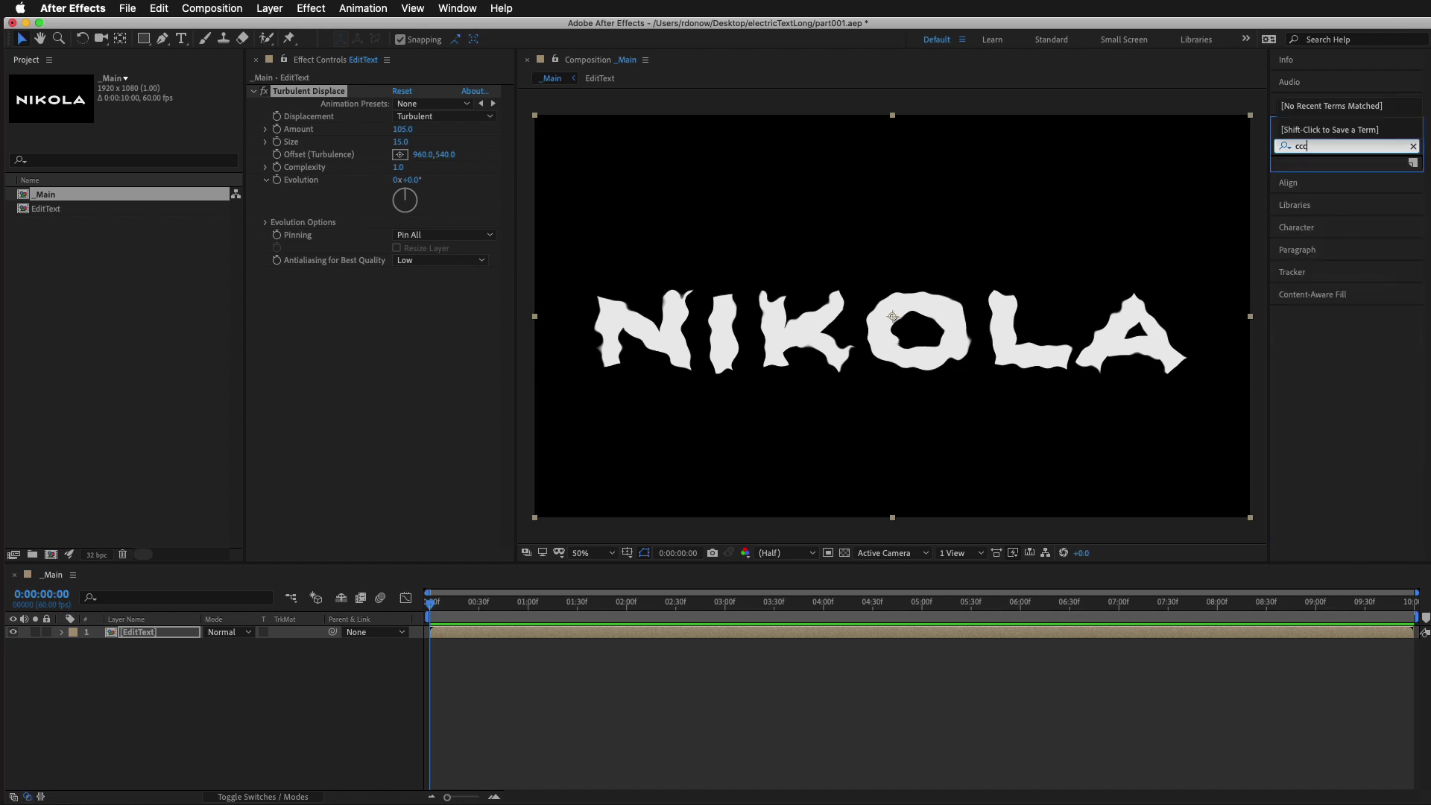
pyautogui.write('m')
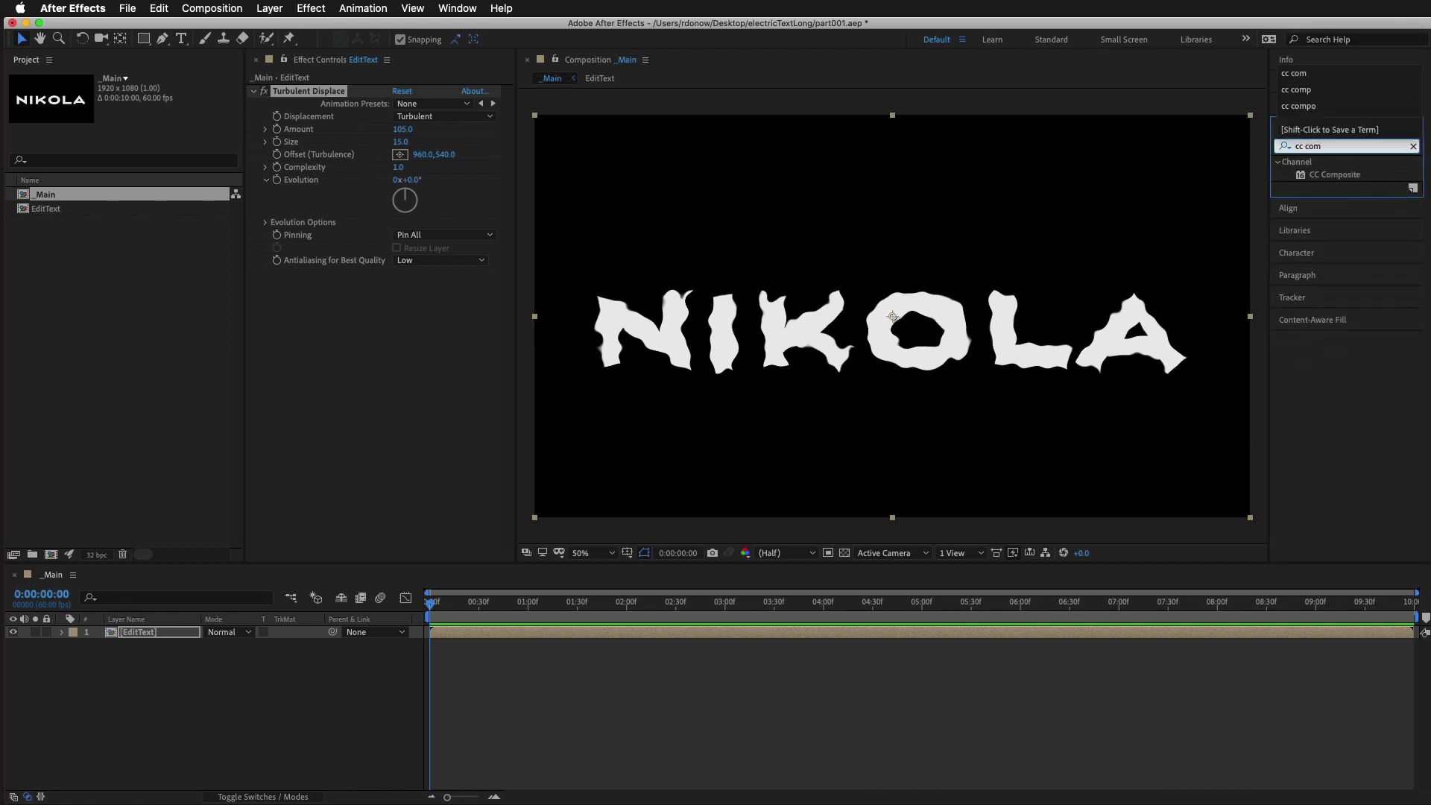
pyautogui.moveTo(1338, 174); pyautogui.dragTo(388, 352)
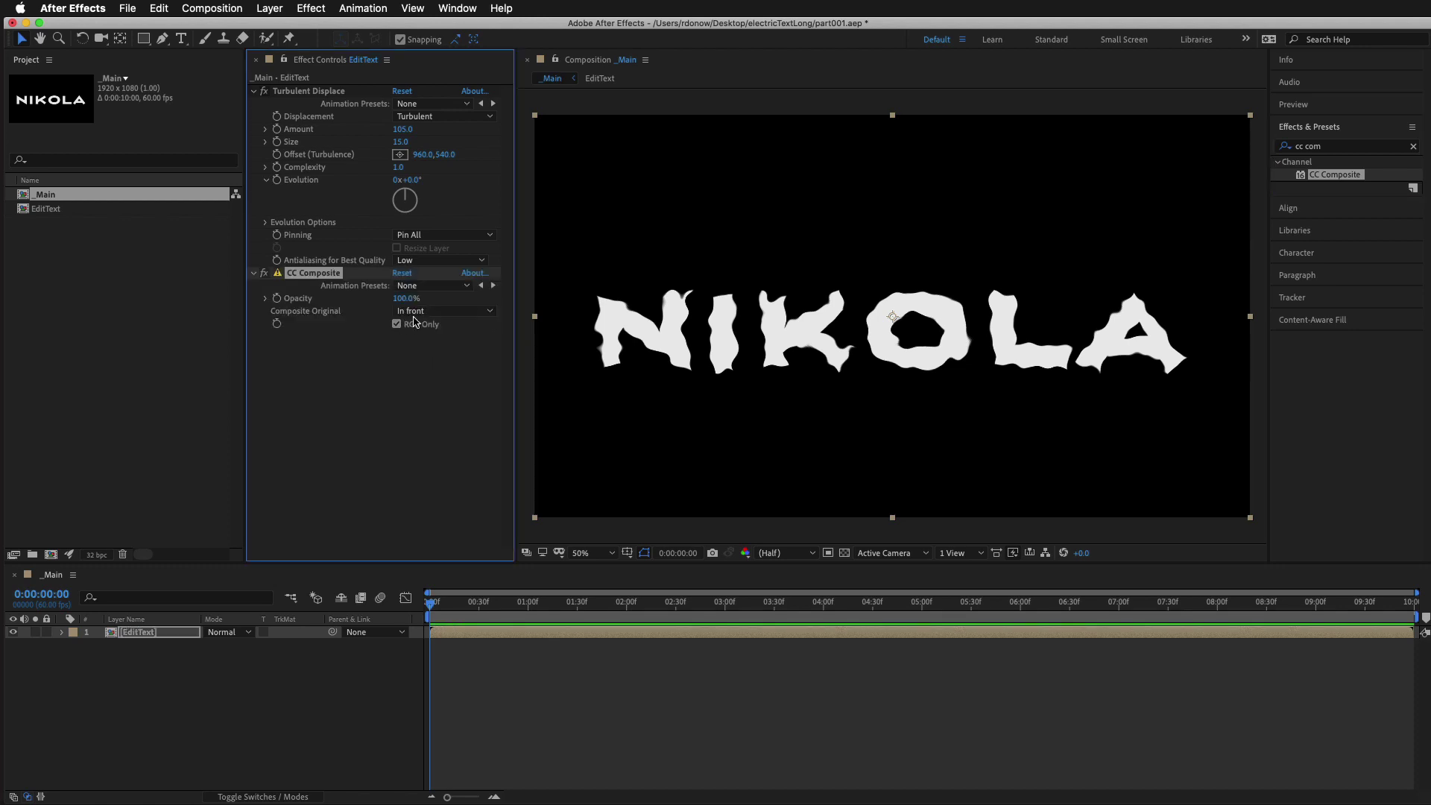
# Set CC Composite's Composite Original to Exclusion and turn off RGB Only
pyautogui.click(436, 312)
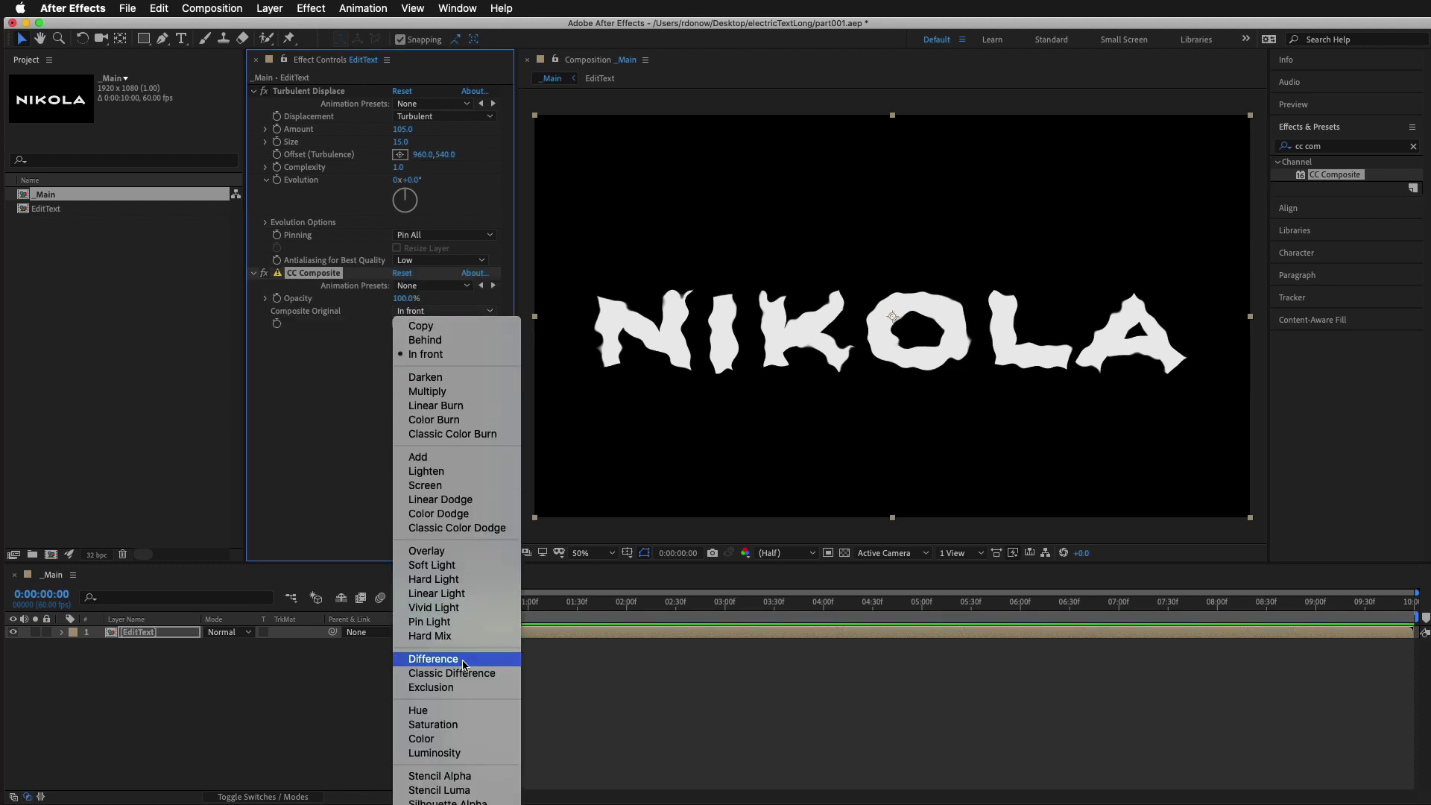
pyautogui.click(463, 691)
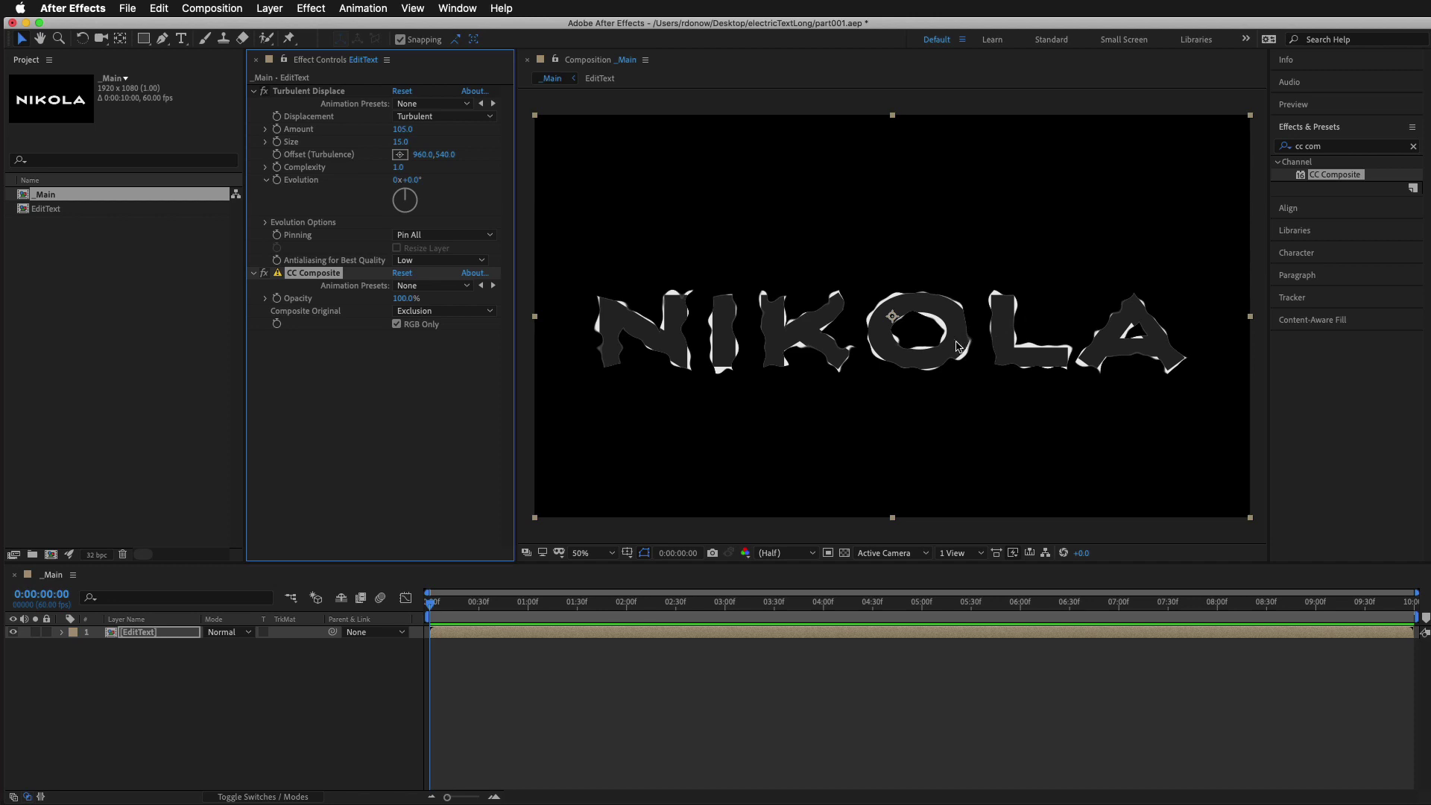
pyautogui.click(397, 325)
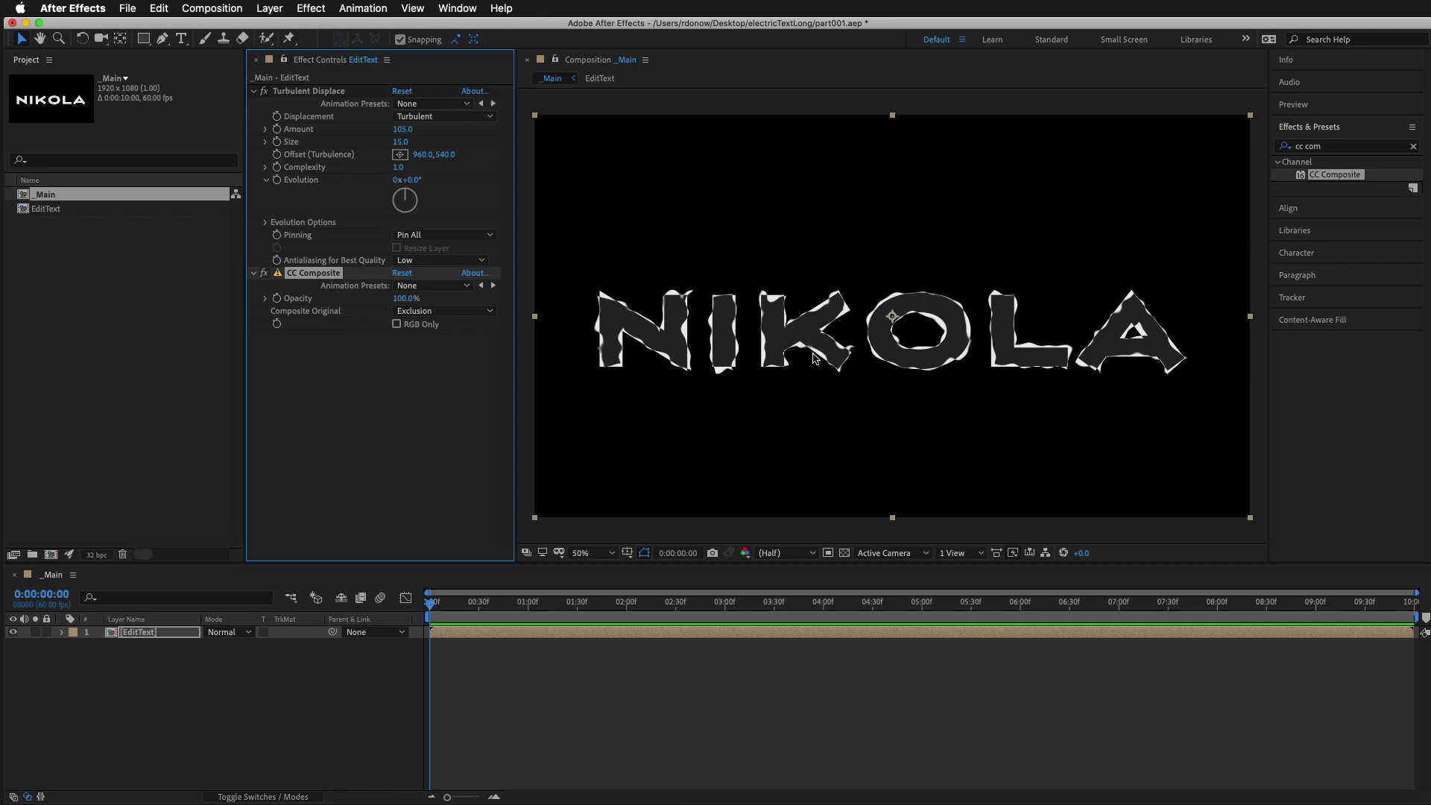
pyautogui.click(678, 680)
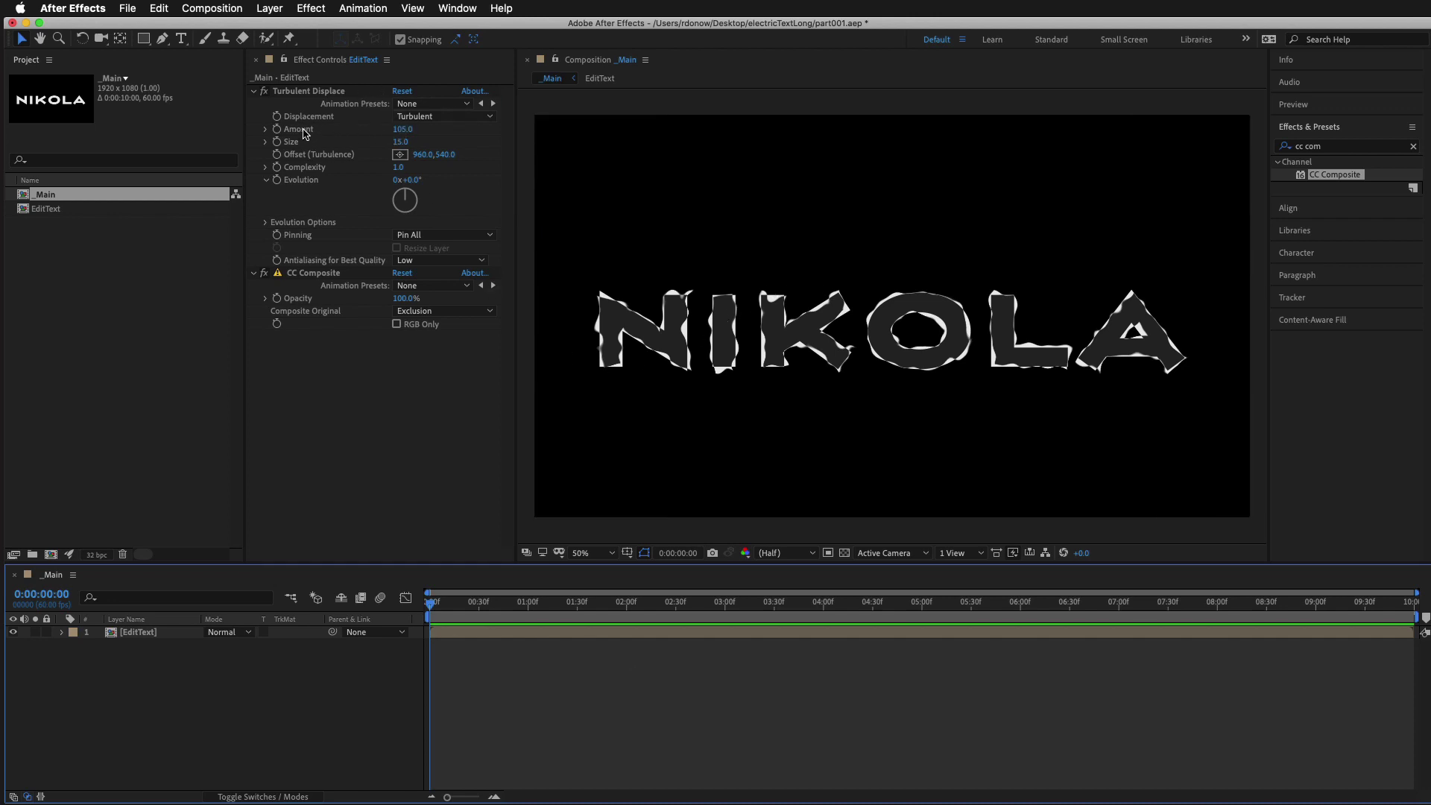
# Add the expression [time*1400, 0] to Turbulent Displace's Offset (Turbulence) on the EditText layer and preview the animation
pyautogui.click(296, 164)
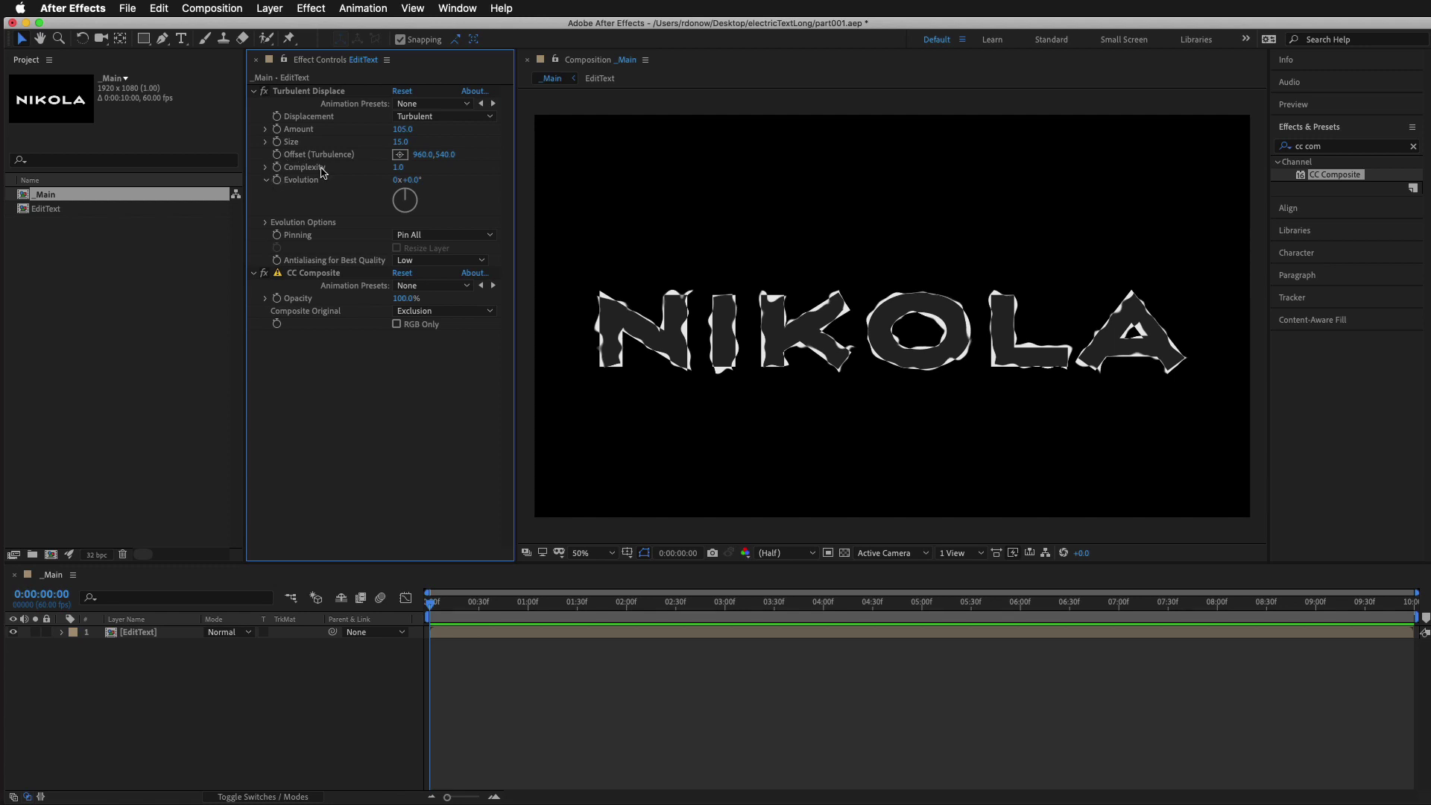
pyautogui.keyDown('alt'); pyautogui.click(276, 155); pyautogui.keyUp('alt')
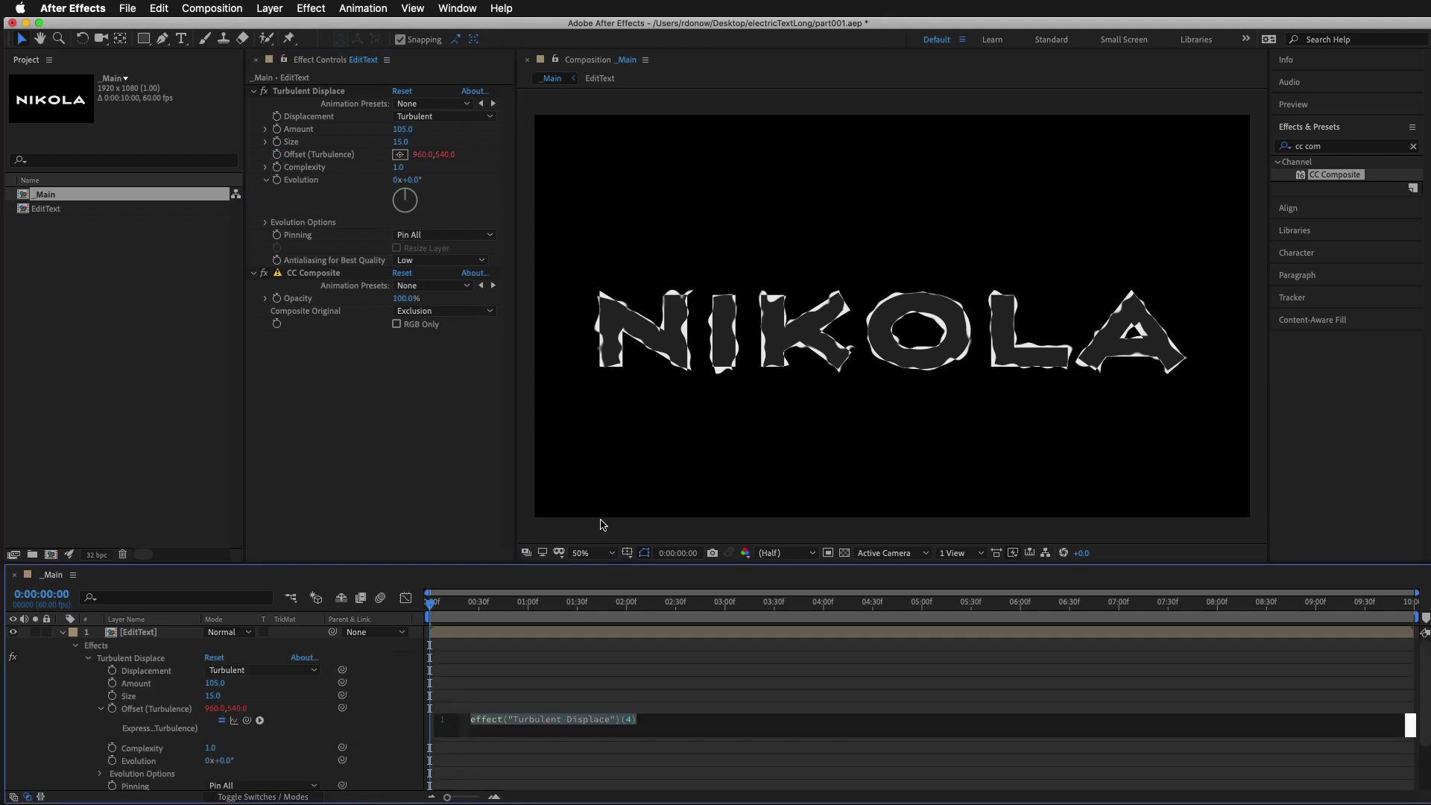
pyautogui.write('(')
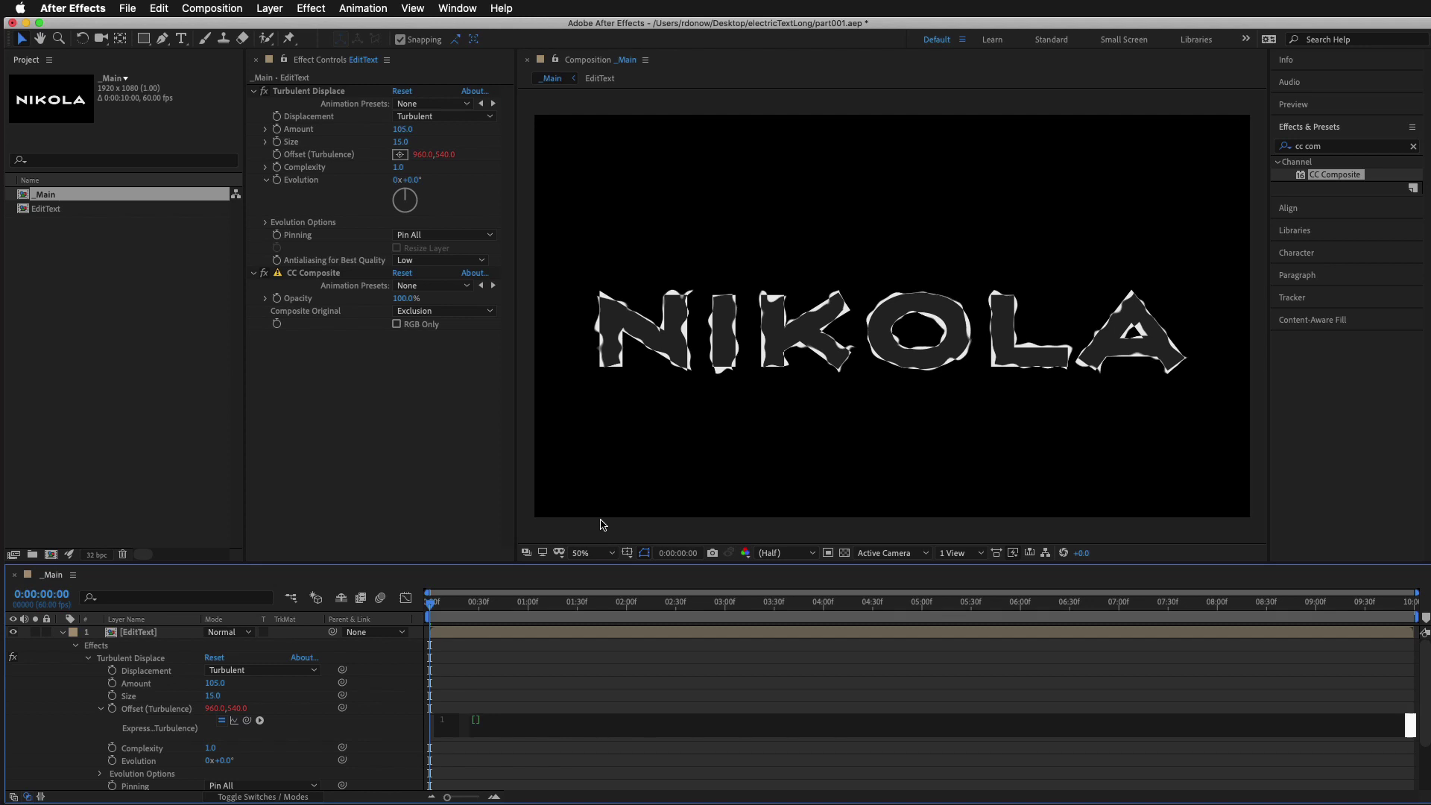
pyautogui.write('time')
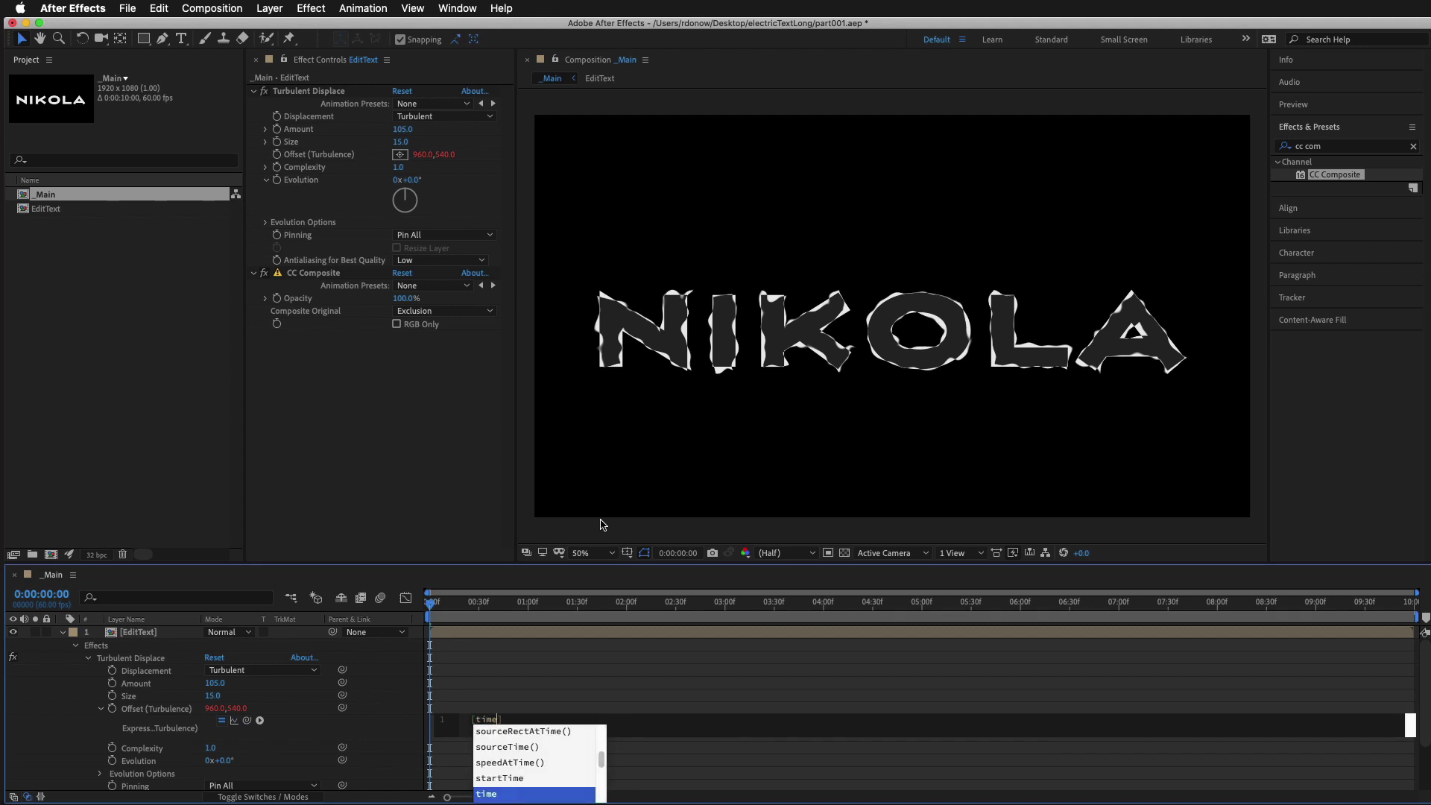
pyautogui.write('*')
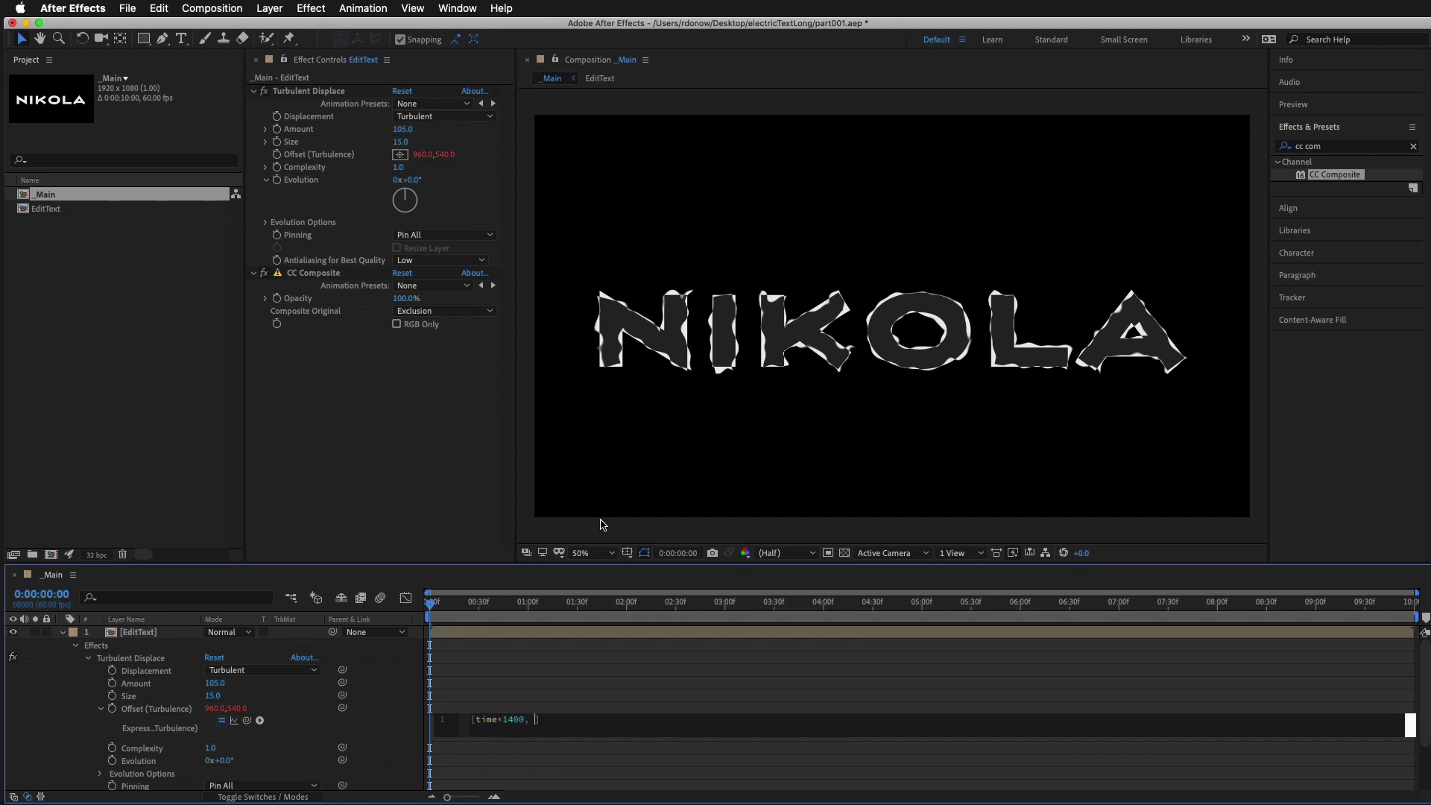
pyautogui.write('0')
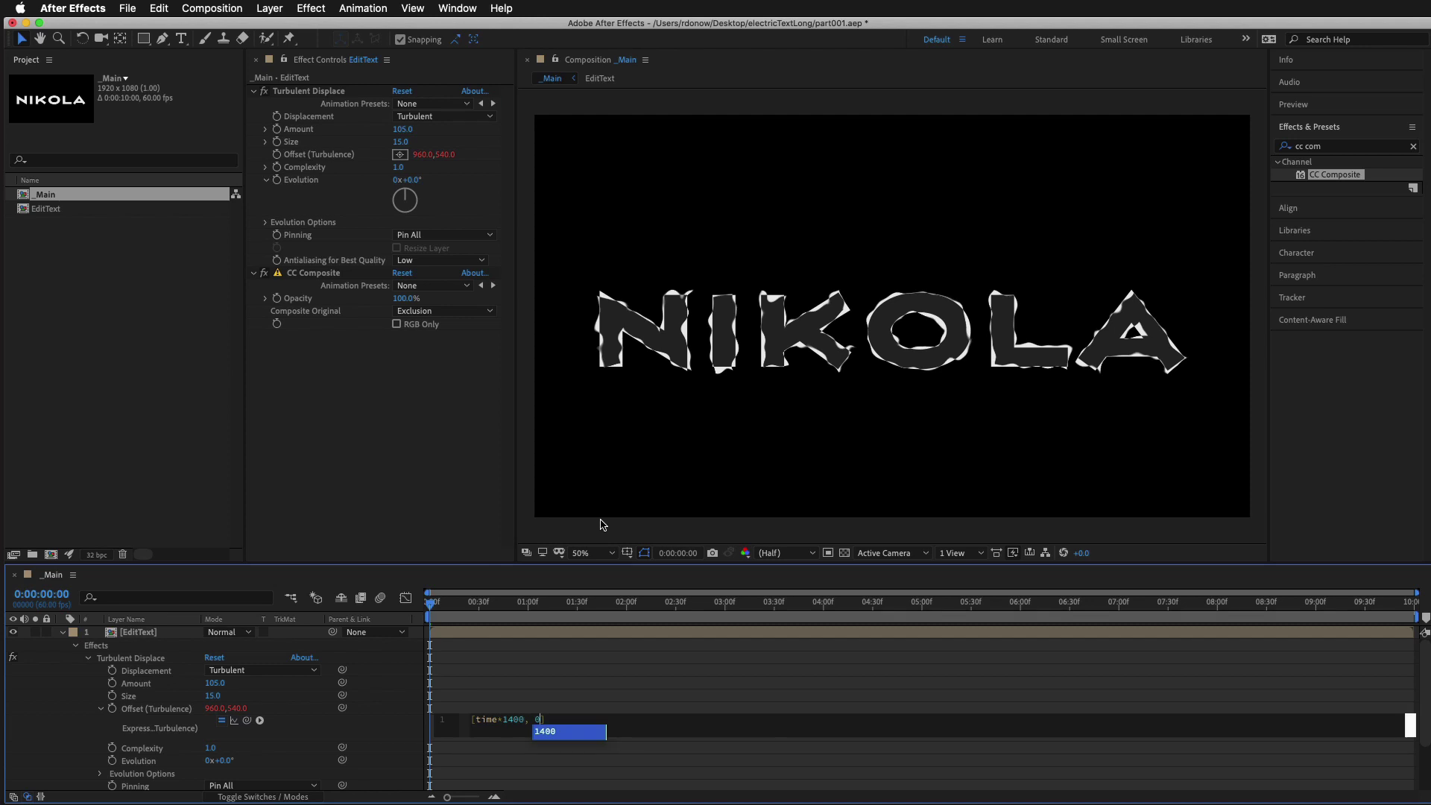
pyautogui.click(537, 683)
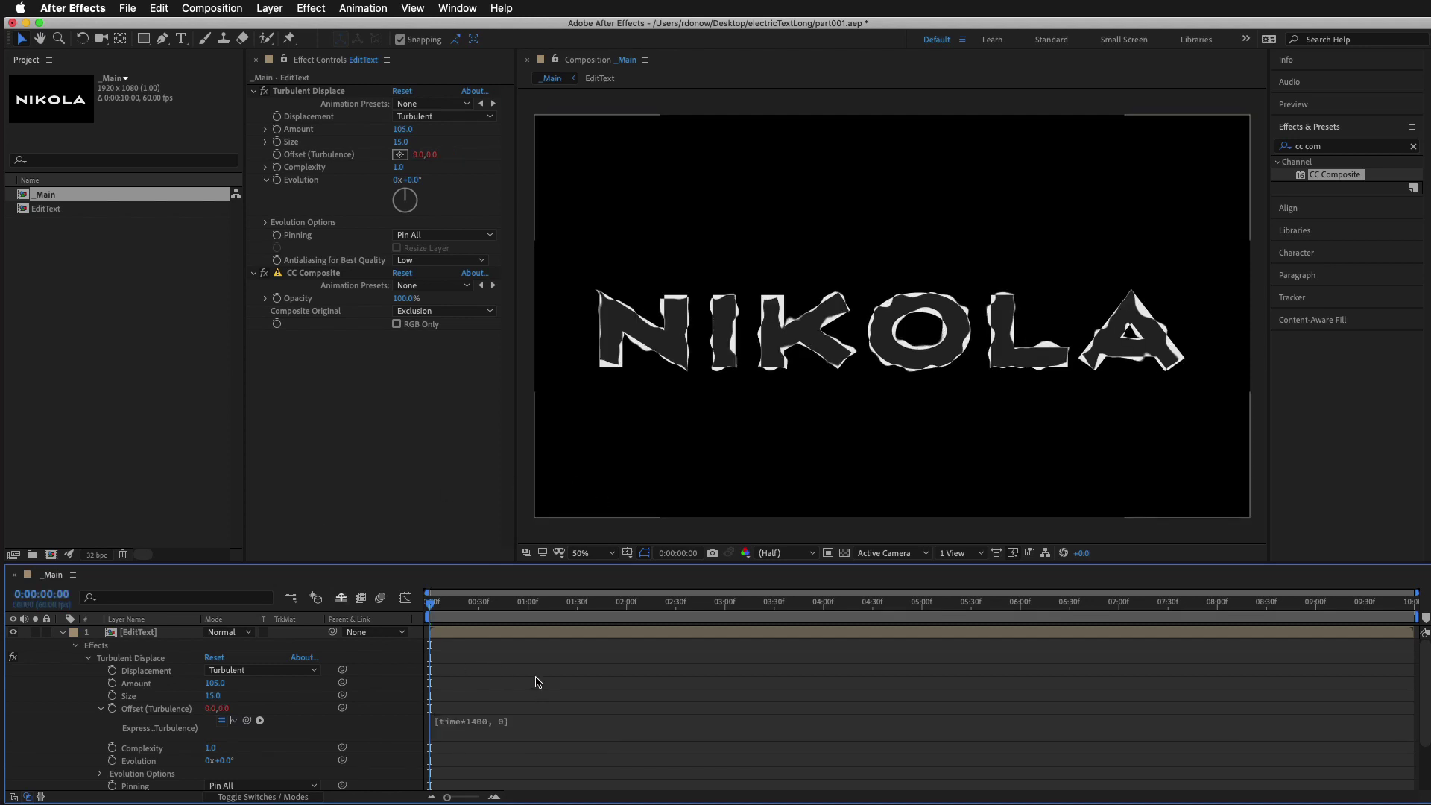
pyautogui.press('space')
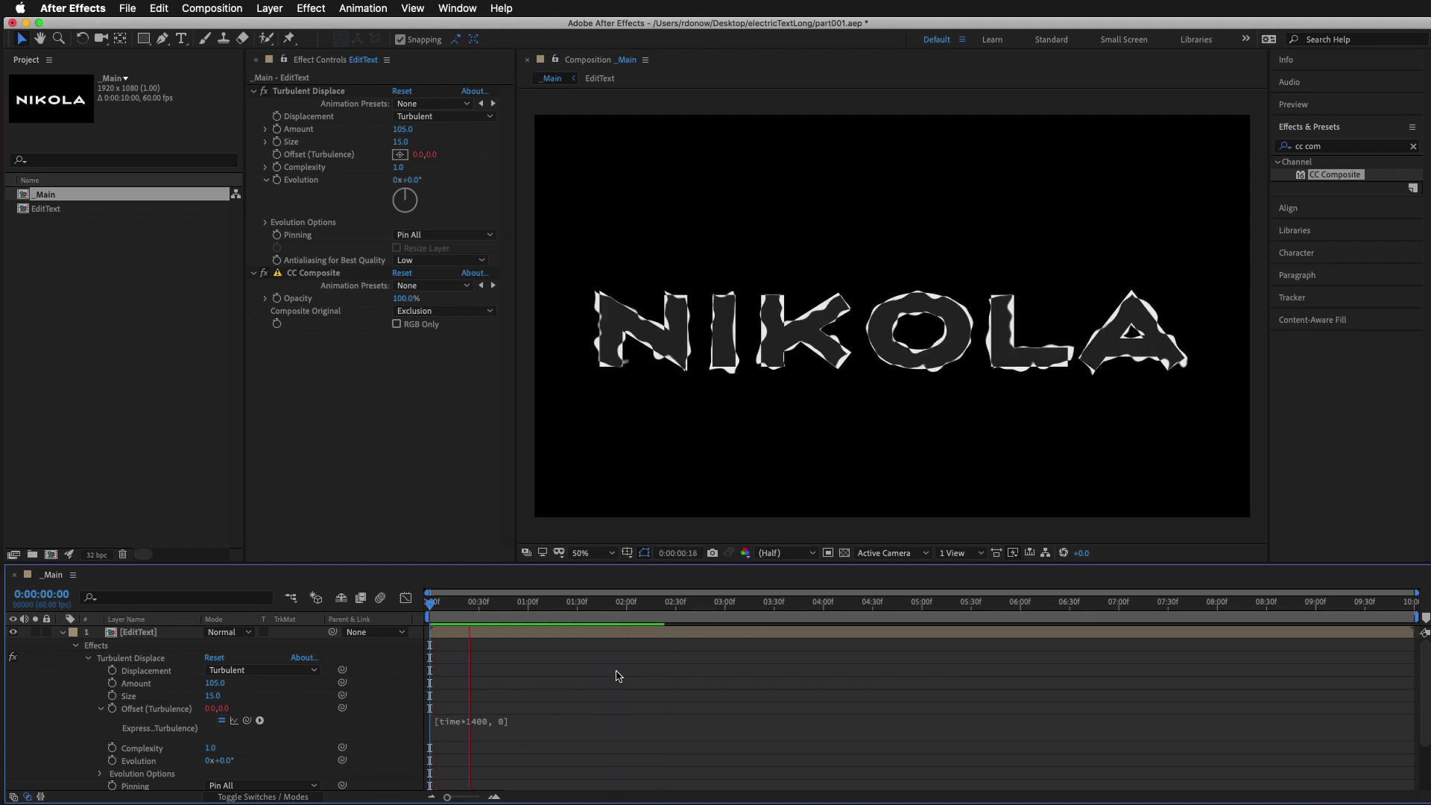
pyautogui.press('space')
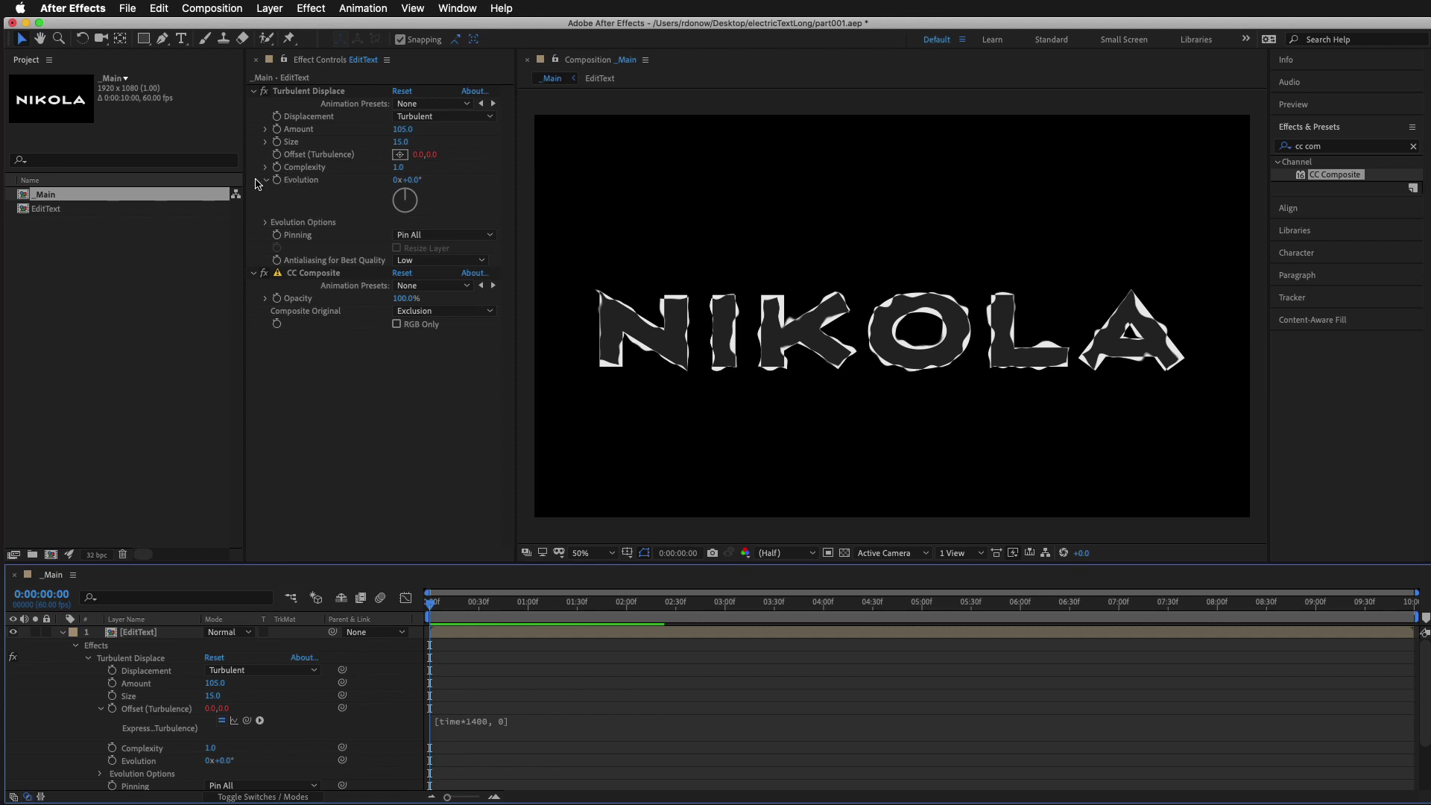
# Add the expression wiggle(4,4) to Turbulent Displace's Complexity and preview the animation
pyautogui.keyDown('alt'); pyautogui.click(276, 167); pyautogui.keyUp('alt')
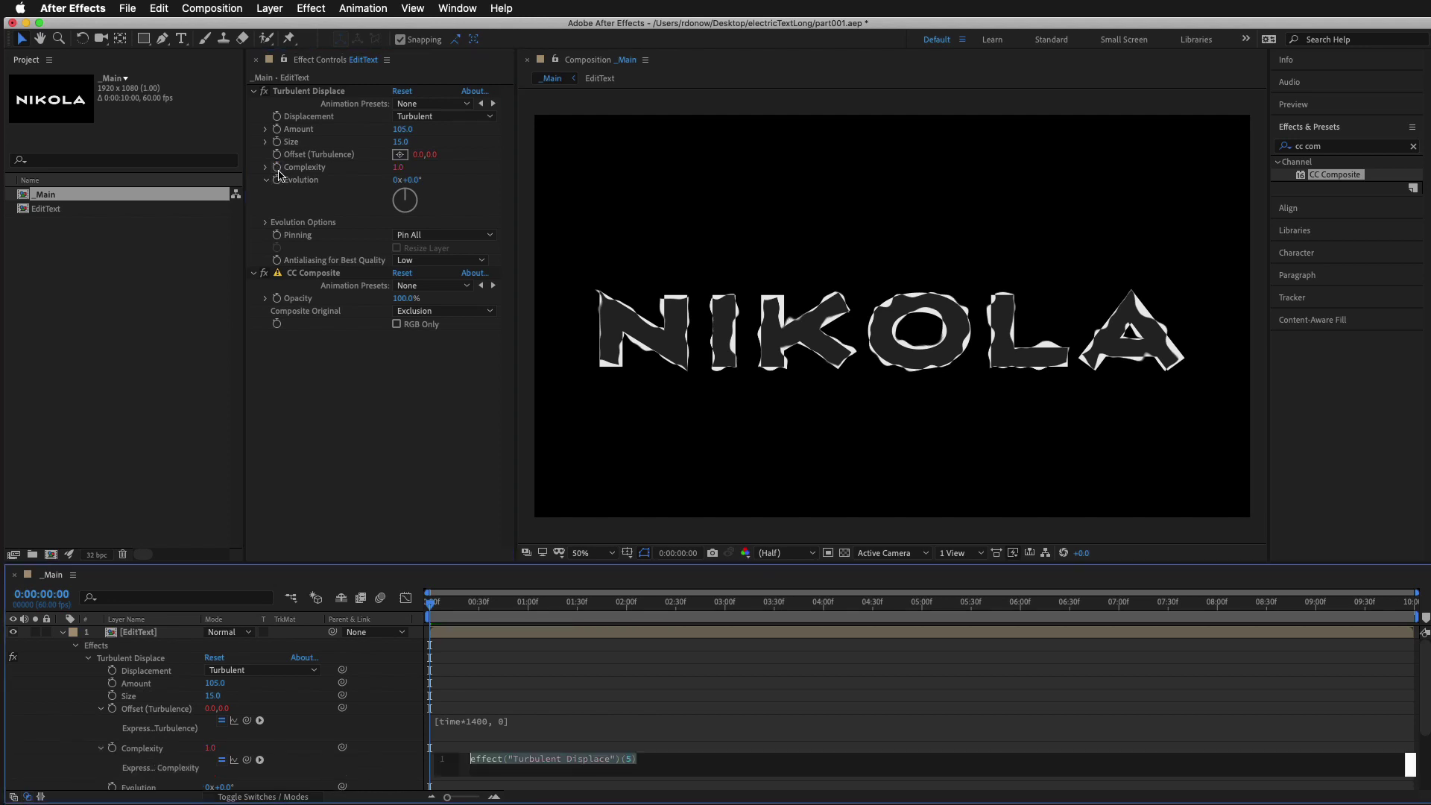
pyautogui.write('wiggl')
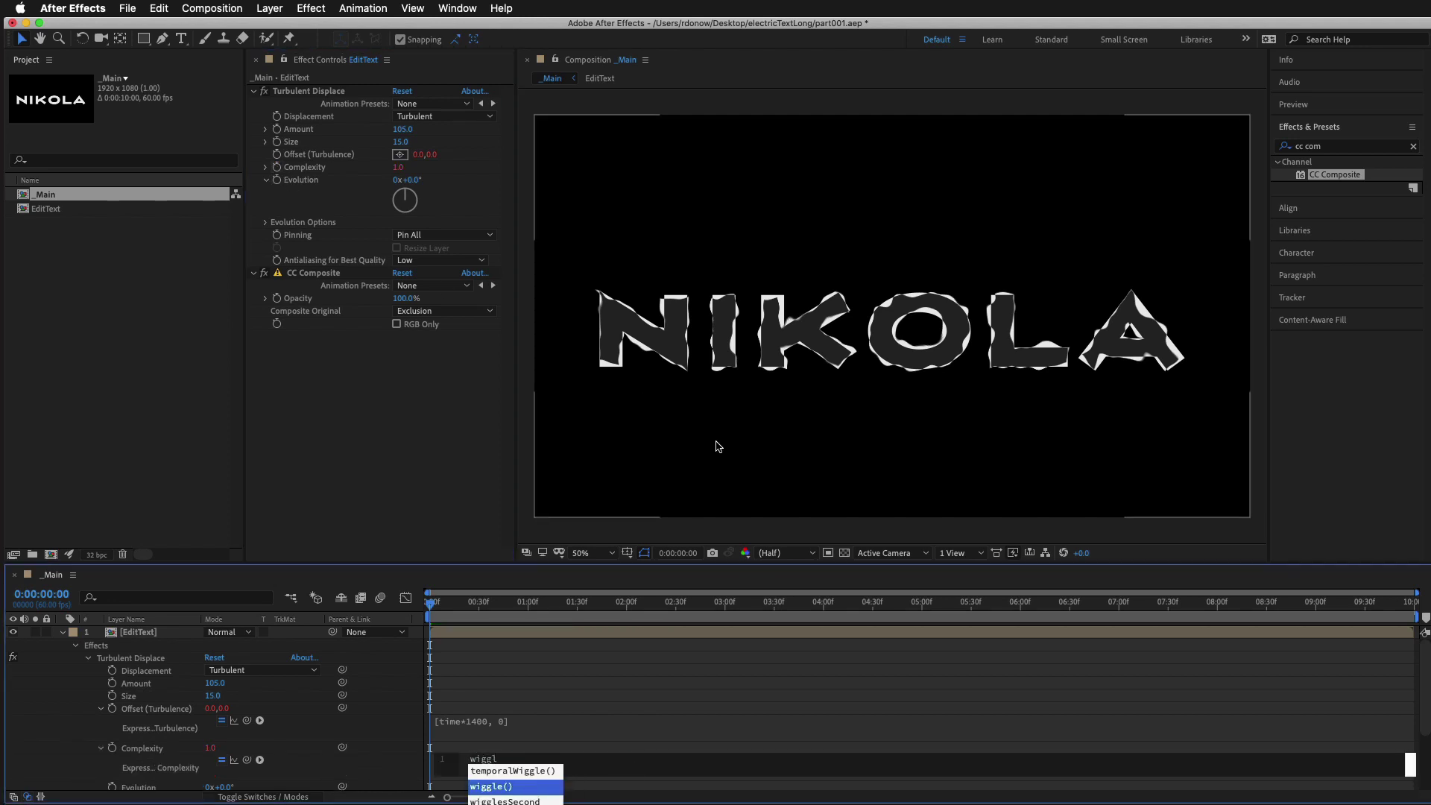
pyautogui.click(498, 788)
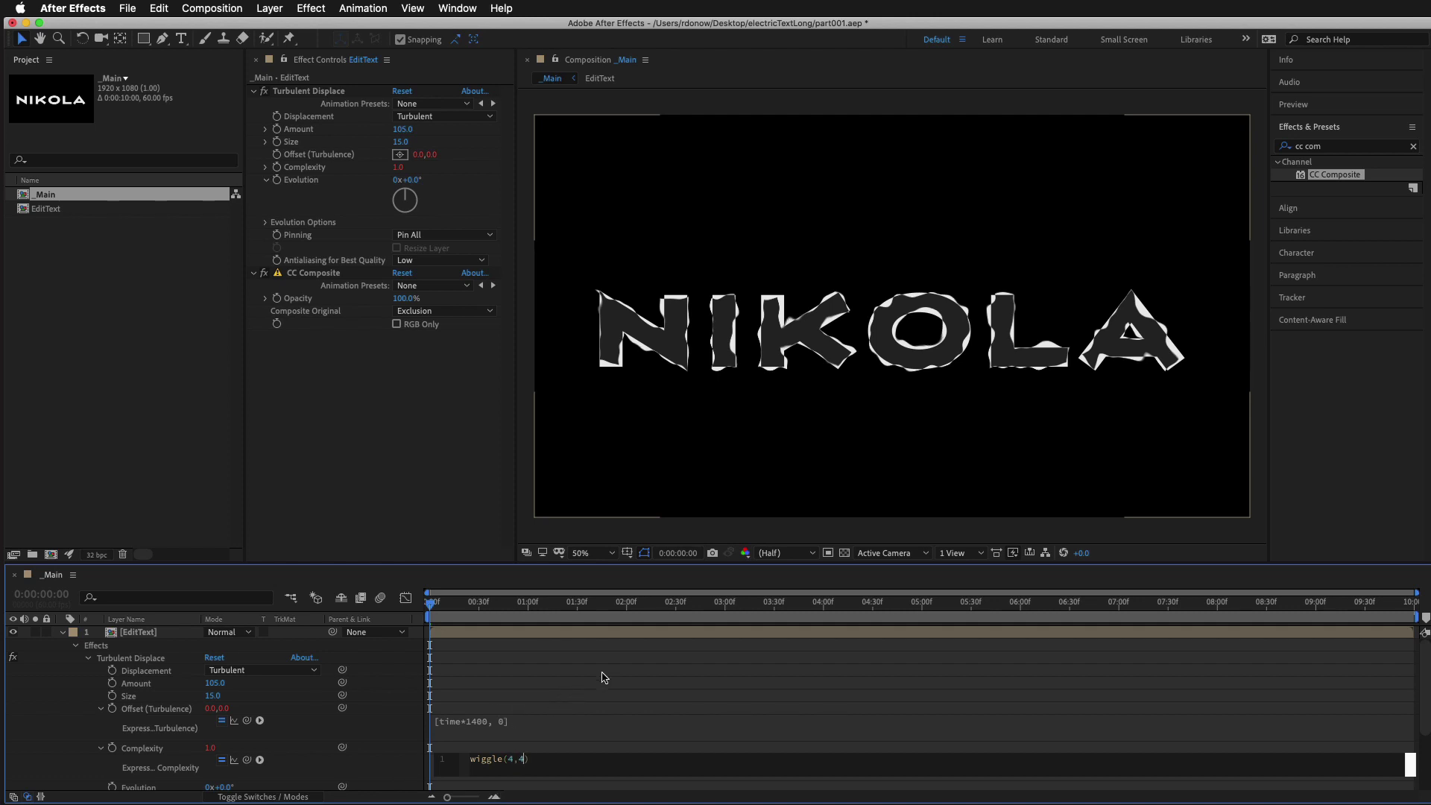
pyautogui.click(687, 665)
pyautogui.scroll(-2, 679, 666)
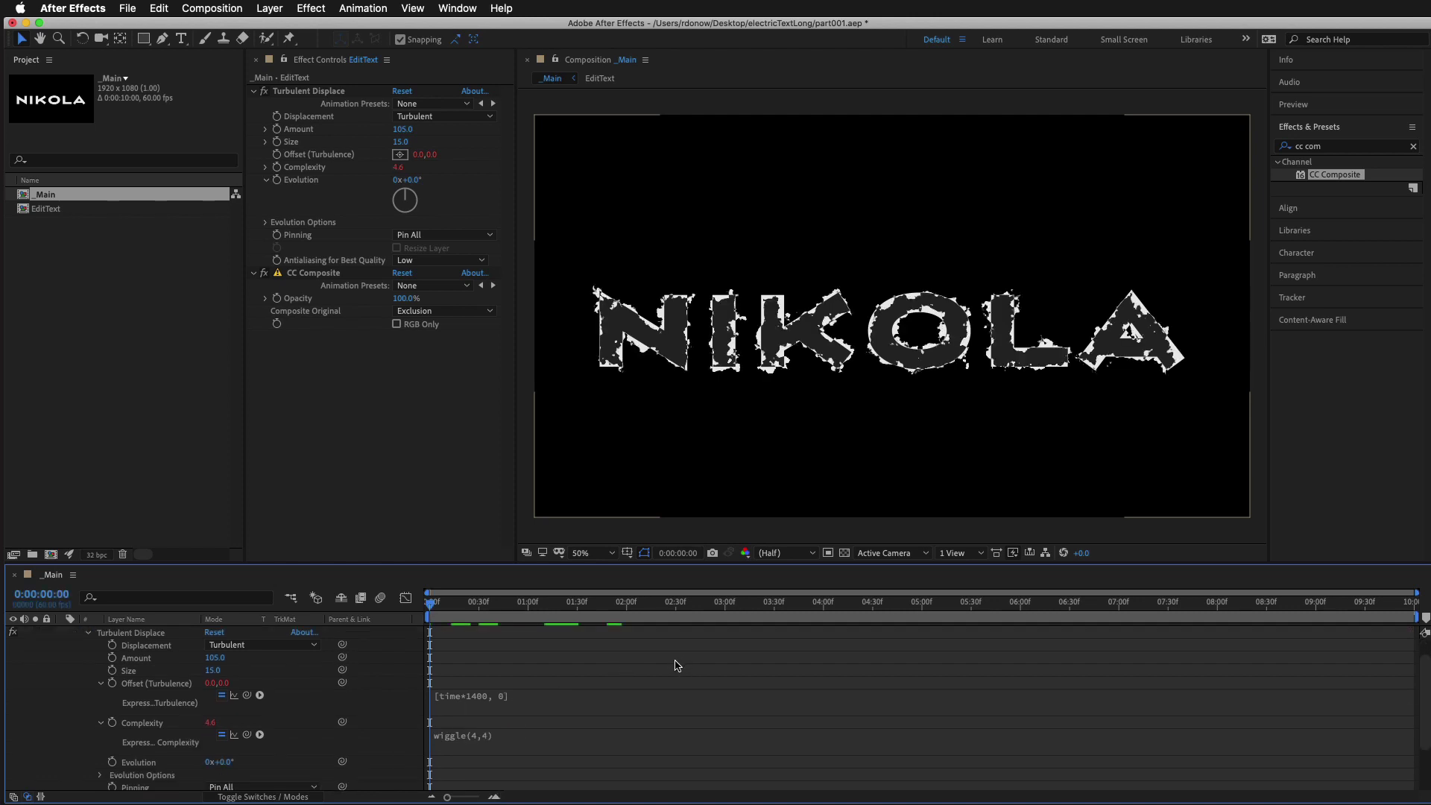
pyautogui.scroll(-1, 677, 665)
pyautogui.click(677, 712)
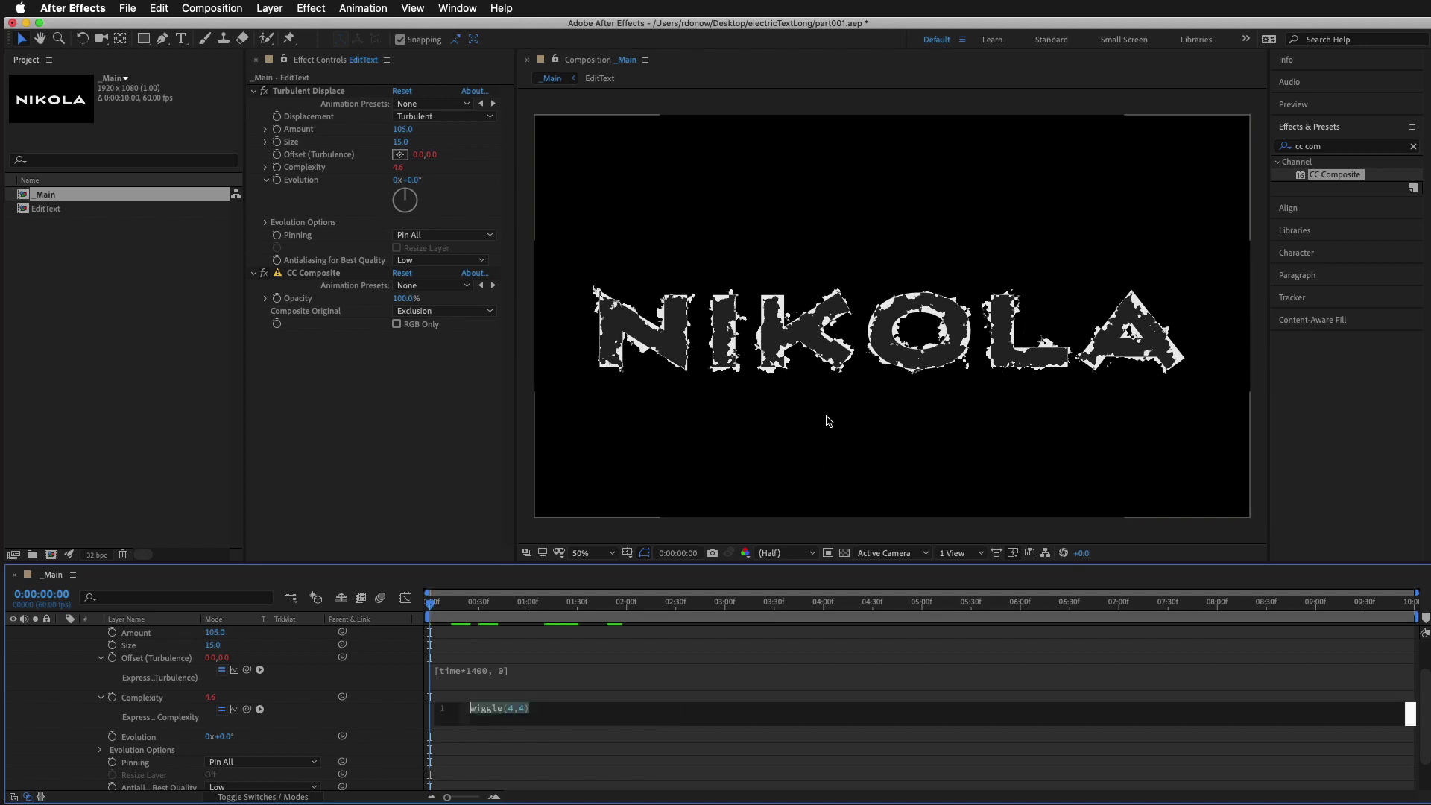
pyautogui.click(673, 755)
pyautogui.press('space')
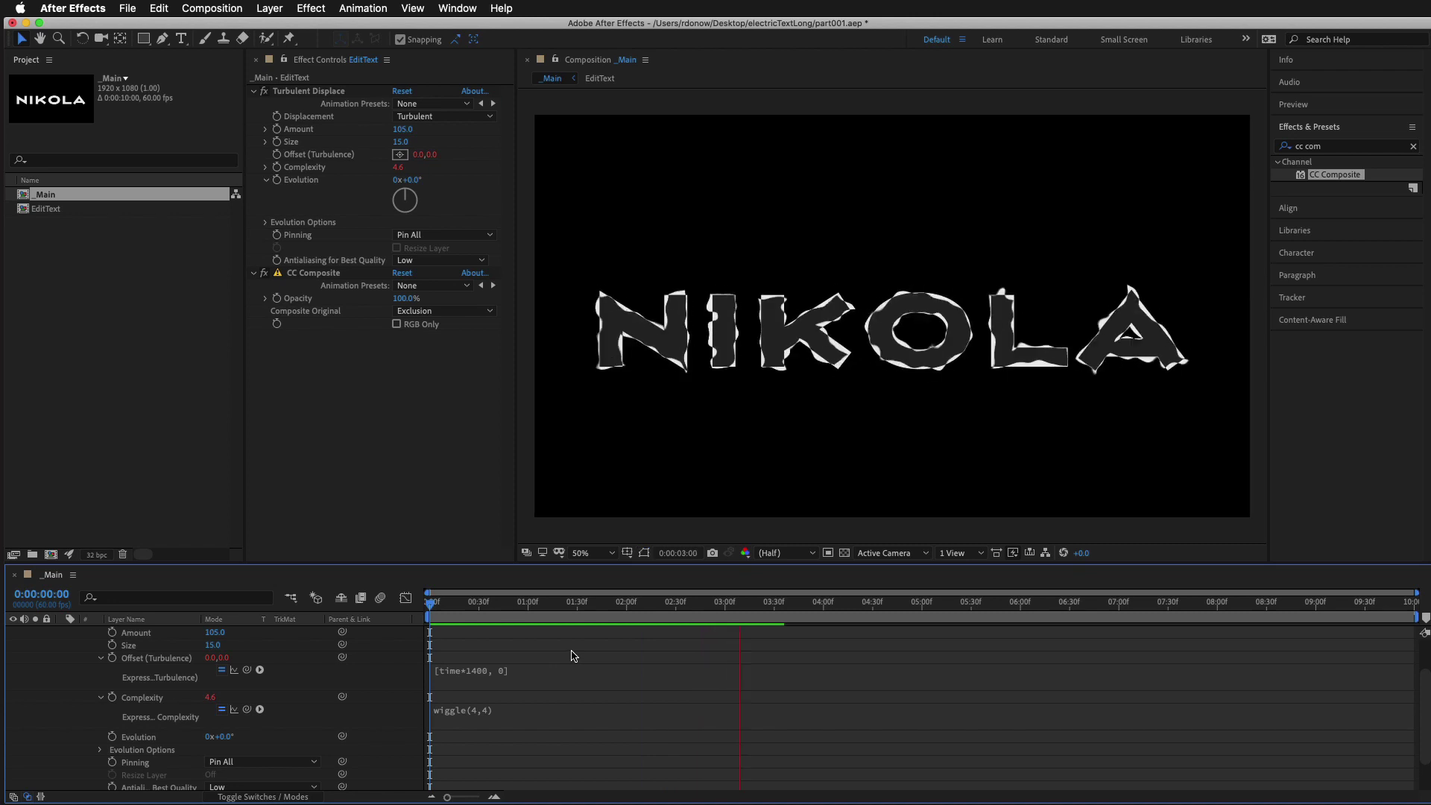
pyautogui.press('space')
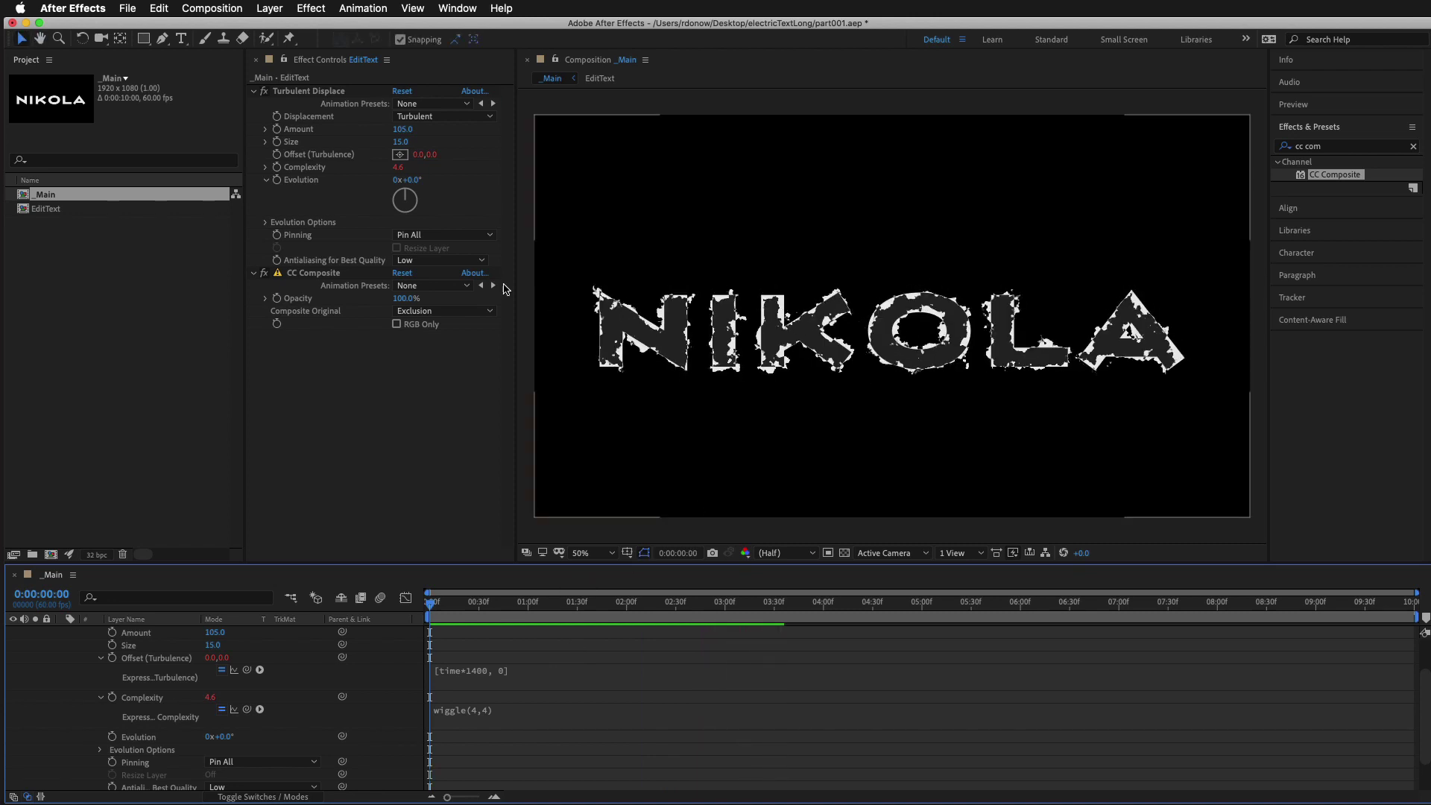
# Copy the Complexity wiggle expression to Turbulent Displace's Evolution, change it to wiggle(15,360), and preview the animation
pyautogui.keyDown('alt'); pyautogui.click(277, 180); pyautogui.keyUp('alt')
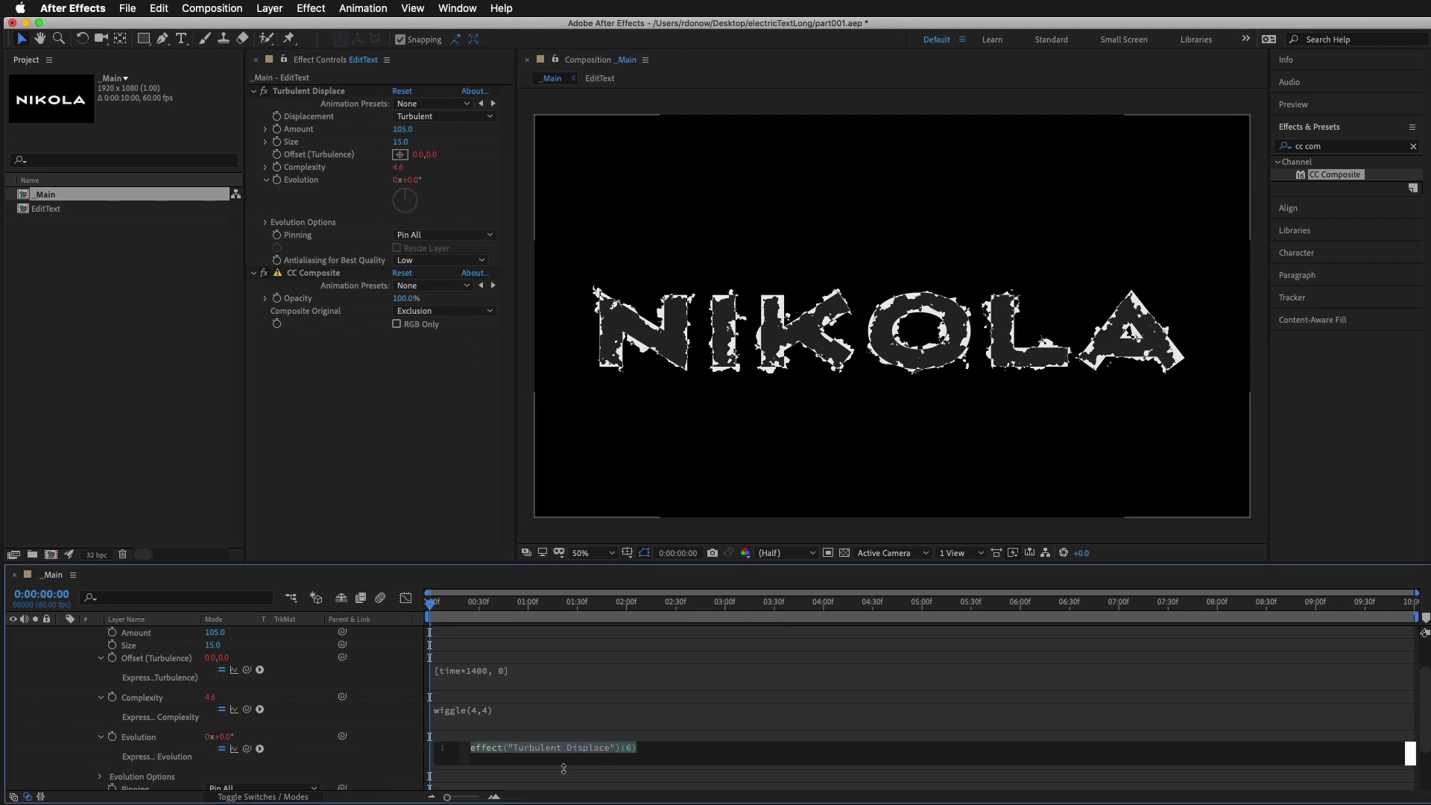
pyautogui.click(497, 712)
pyautogui.press('super+c')
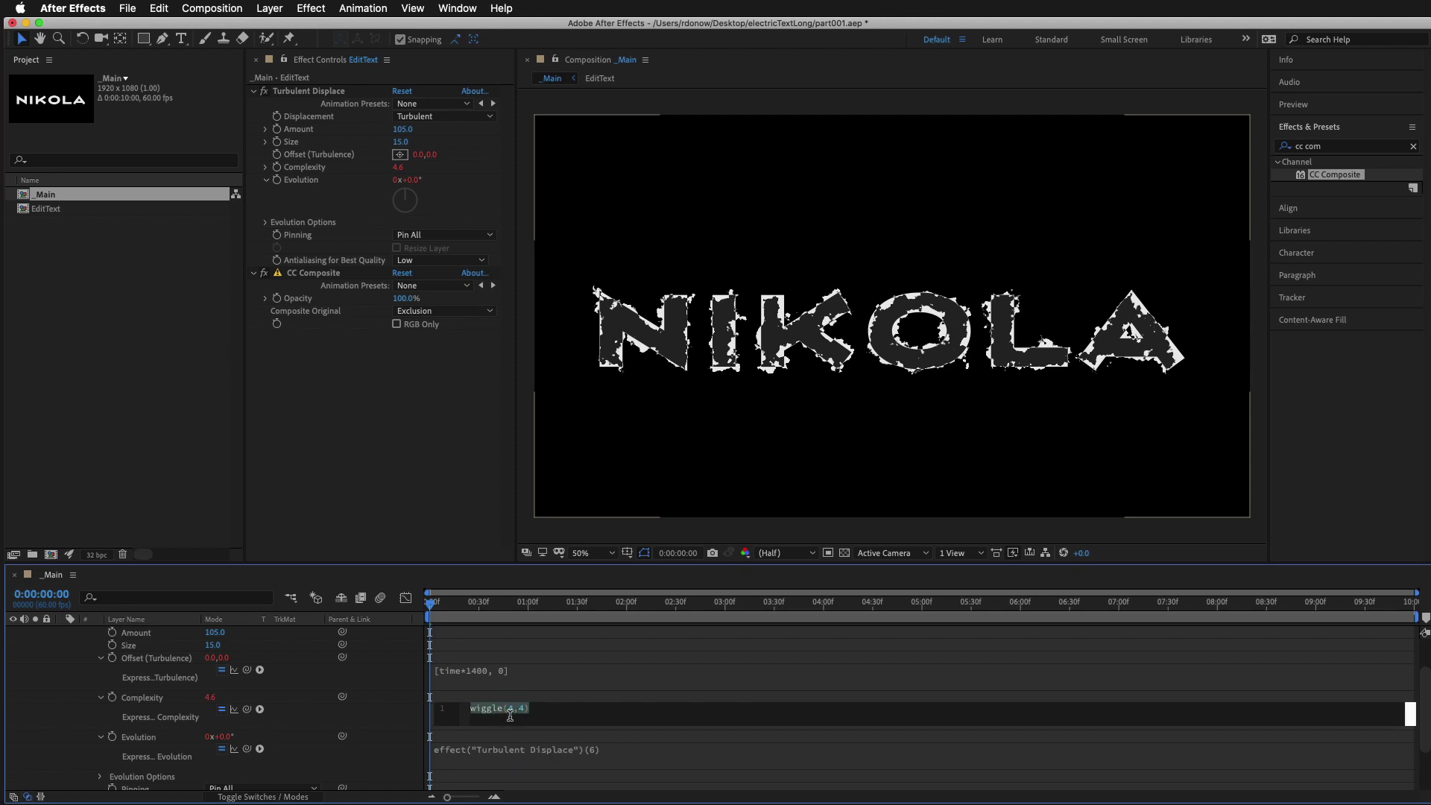
pyautogui.click(519, 748)
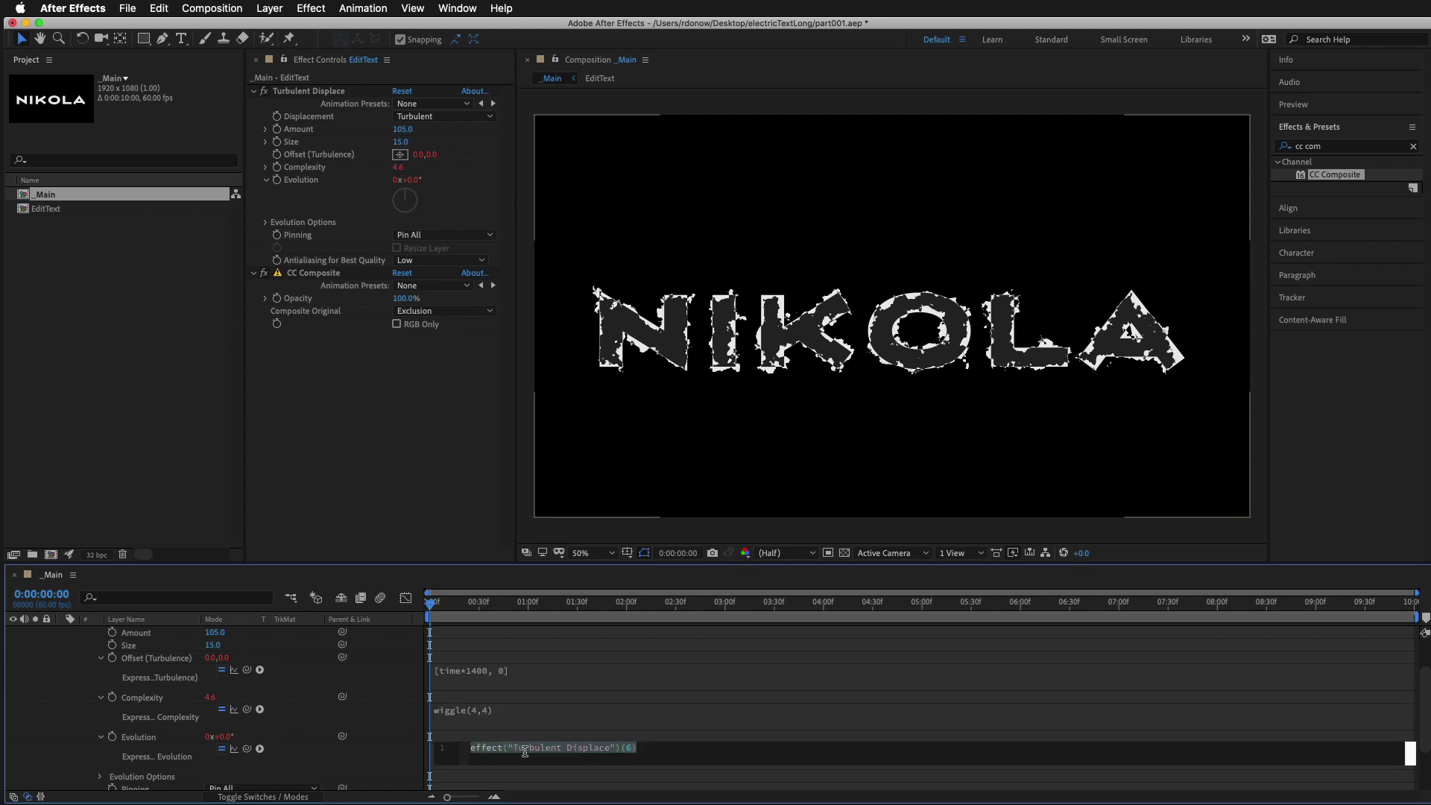
pyautogui.press('super+v')
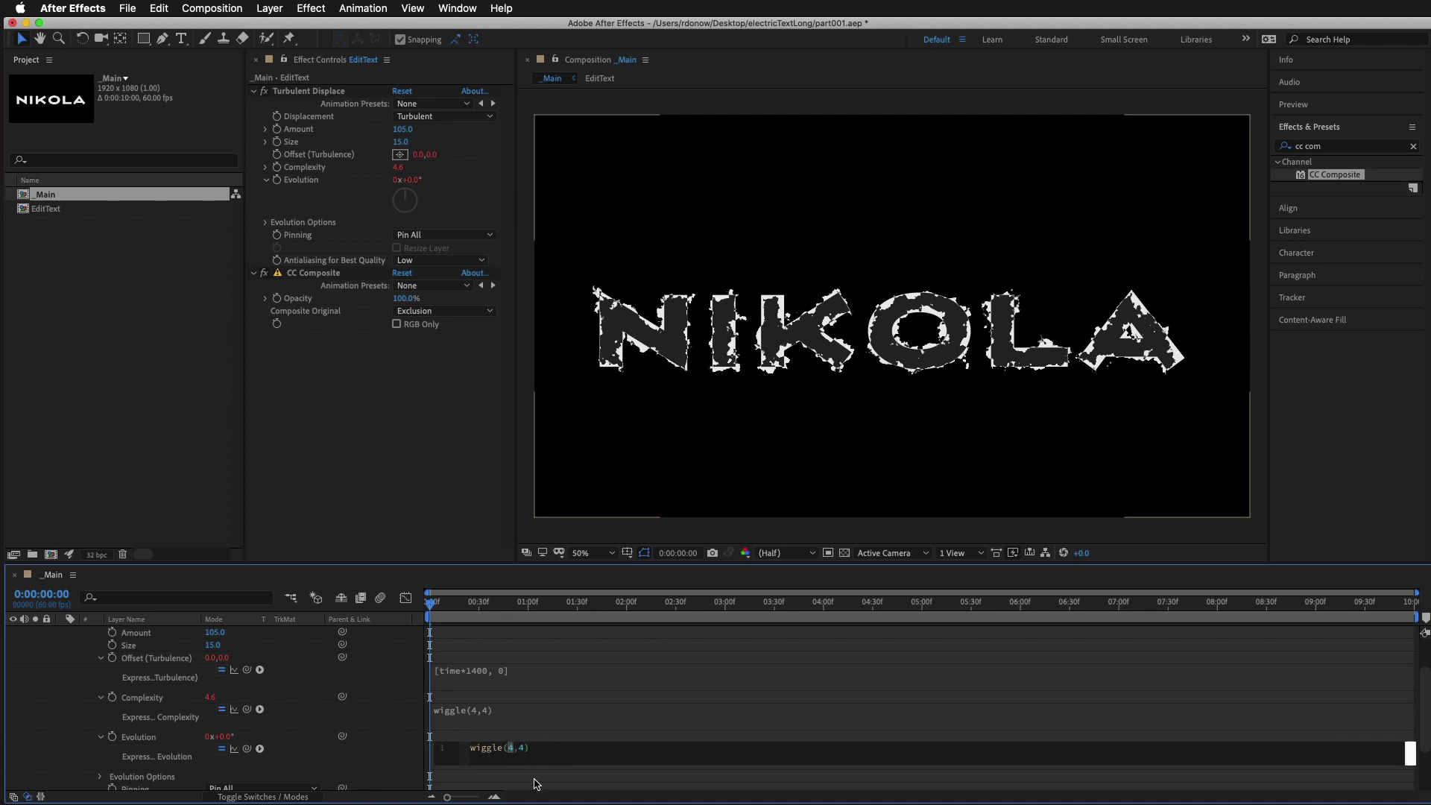
pyautogui.write('15,360')
pyautogui.click(628, 646)
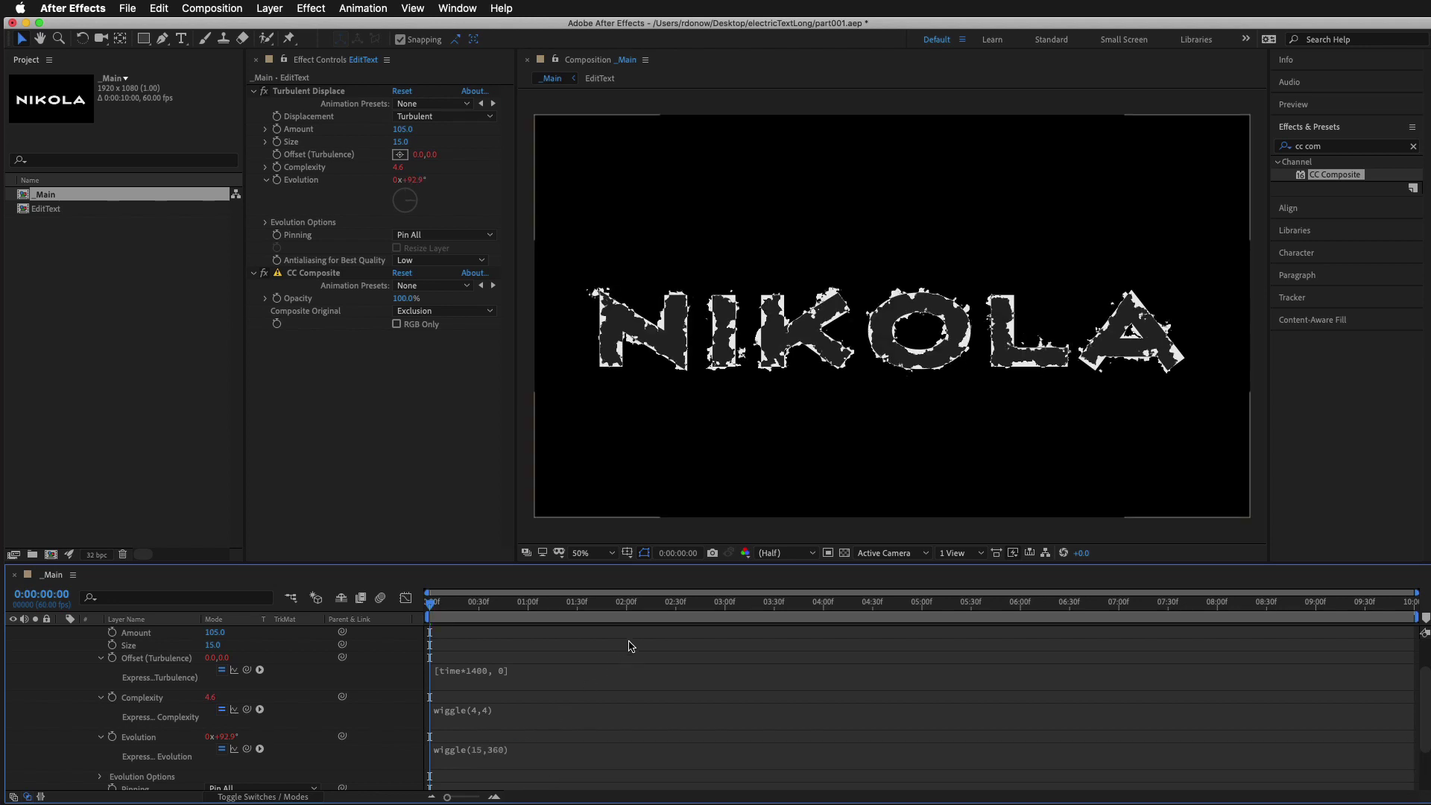
pyautogui.press('space')
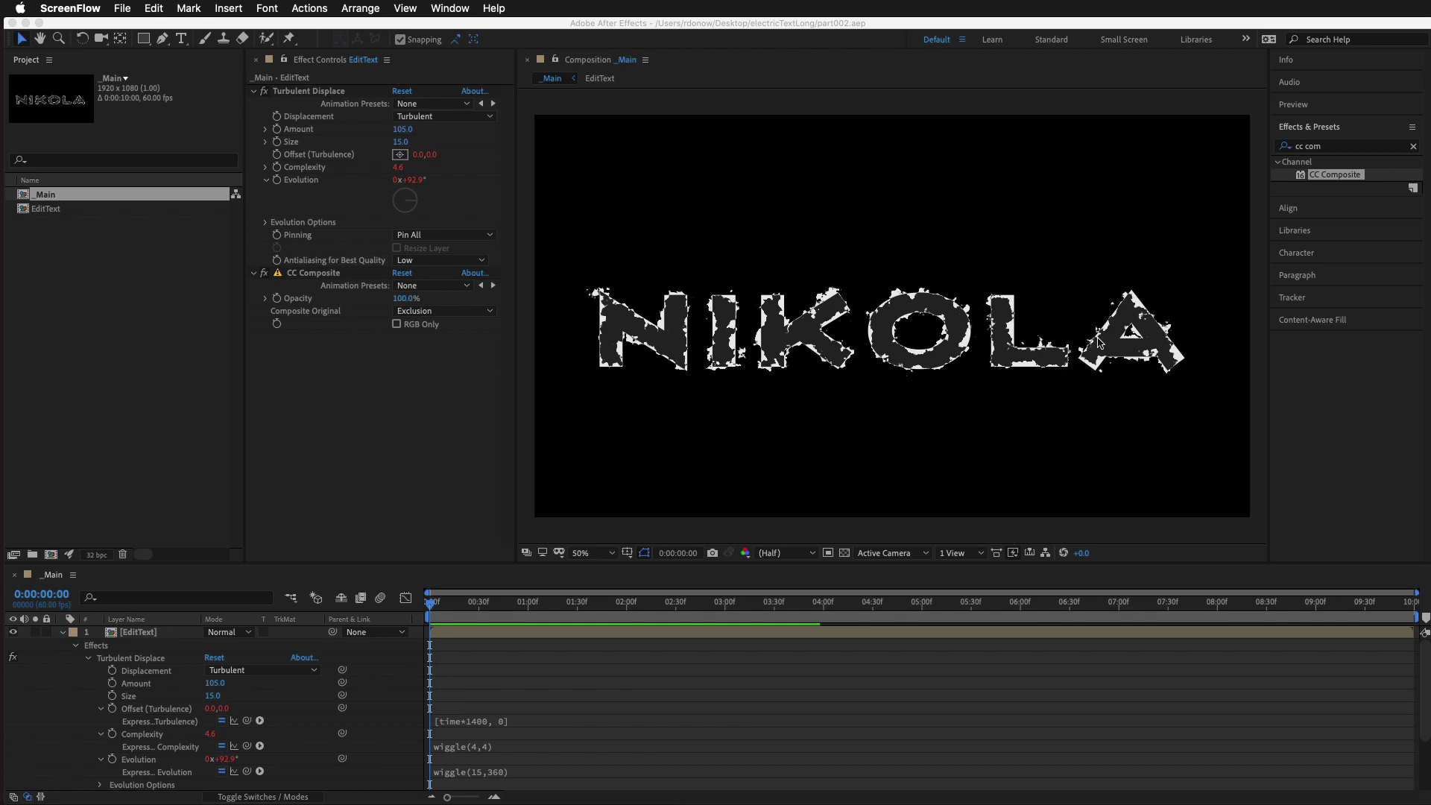
# Find the Set Matte effect, apply it to the EditText layer below CC Composite, and preview the result
pyautogui.click(1325, 148)
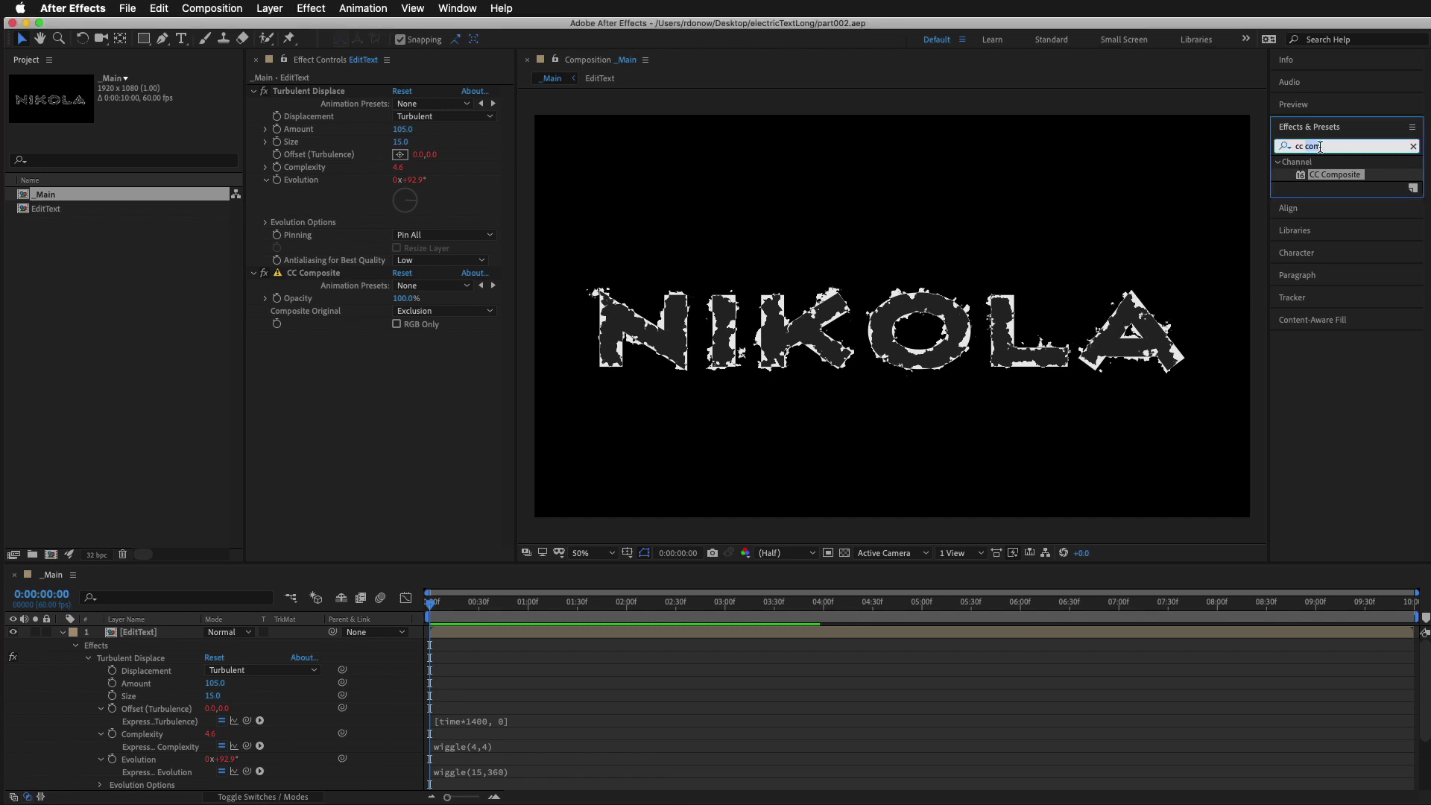
pyautogui.press('BackSpace')
pyautogui.press('BackSpace')
pyautogui.press('BackSpace')
pyautogui.press('BackSpace')
pyautogui.press('BackSpace')
pyautogui.press('BackSpace')
pyautogui.write('set m')
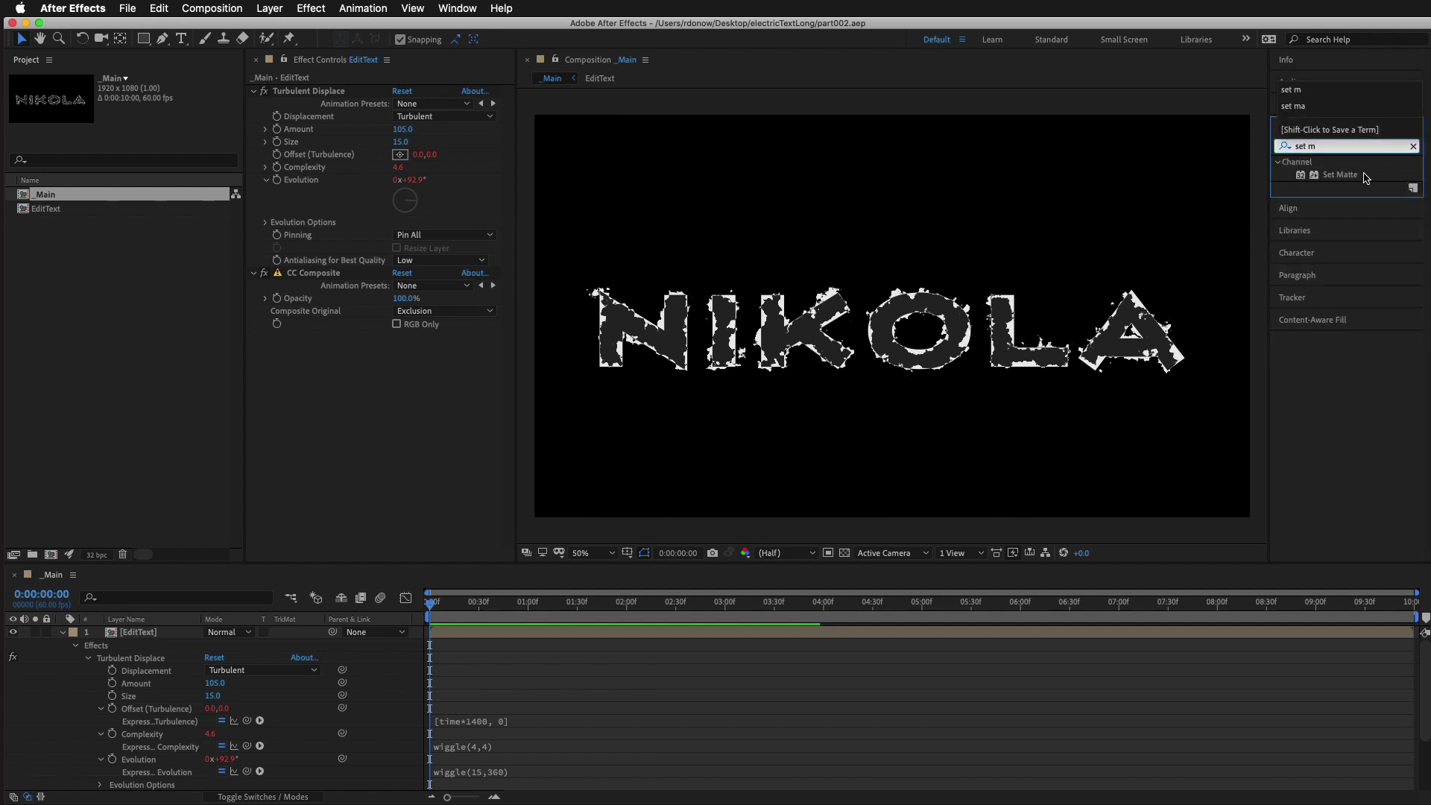
pyautogui.moveTo(1354, 180); pyautogui.dragTo(387, 402)
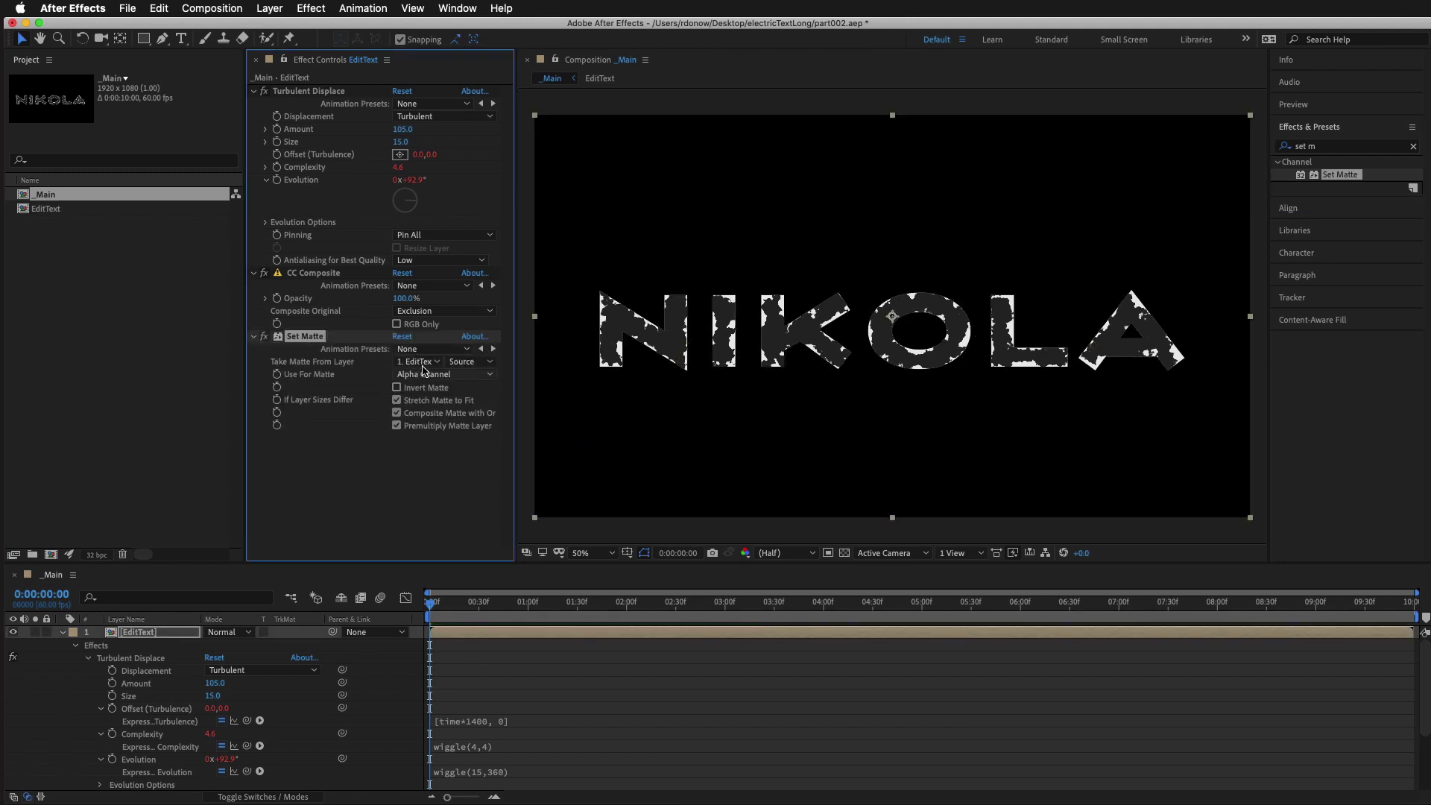
pyautogui.click(618, 777)
pyautogui.press('space')
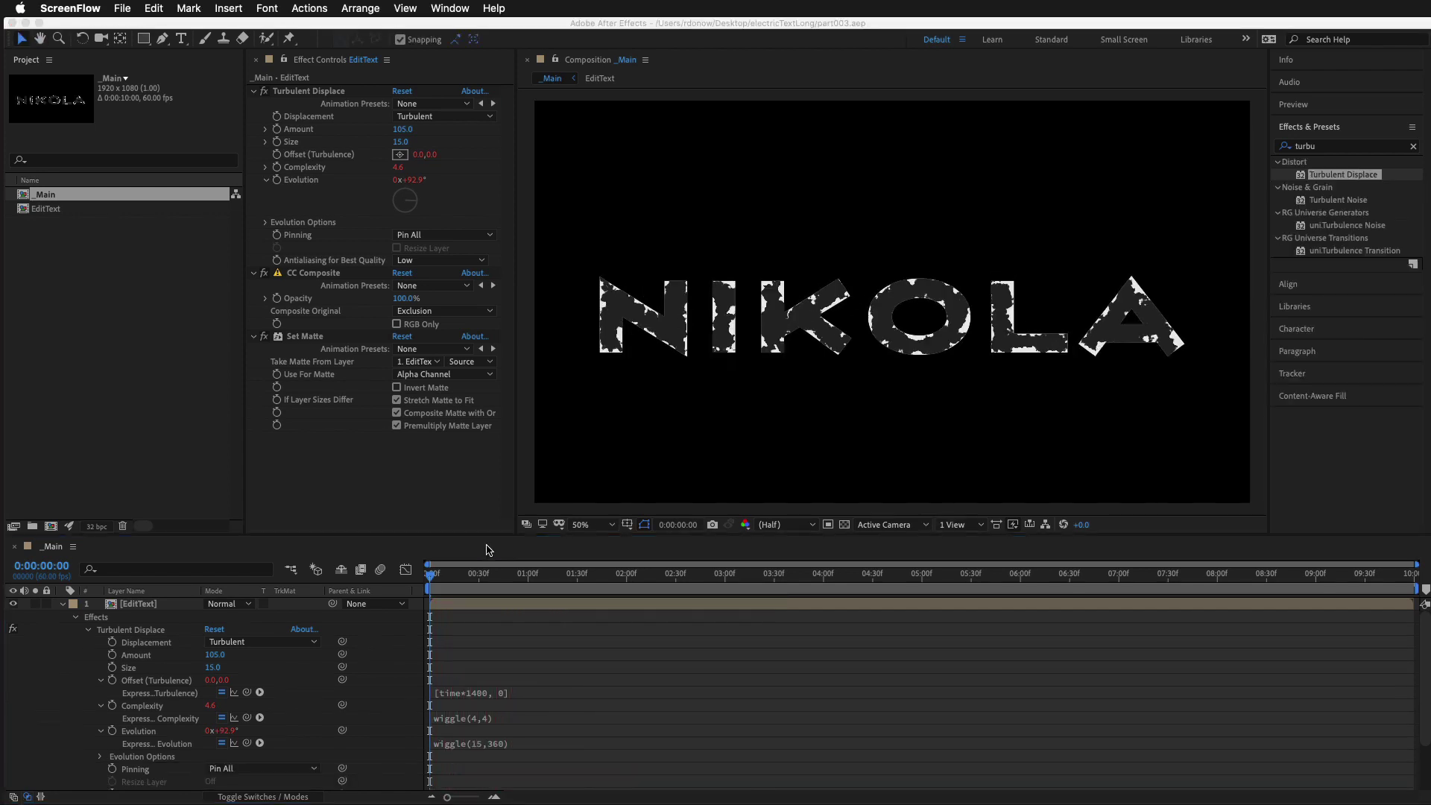
# Pre-compose the EditText layer into a new composition named ElectComp, moving all attributes into it
pyautogui.click(489, 550)
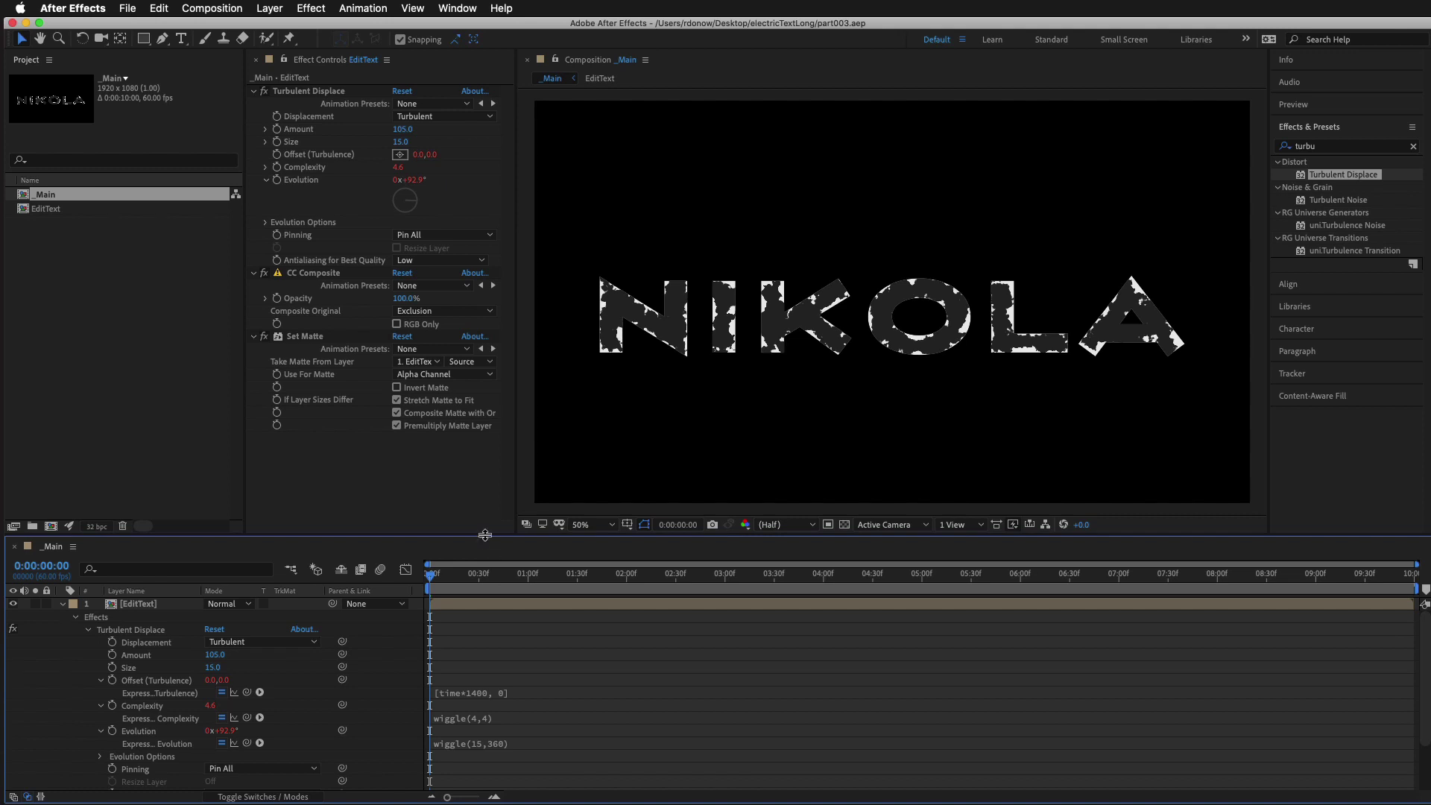
pyautogui.moveTo(486, 536); pyautogui.dragTo(497, 341)
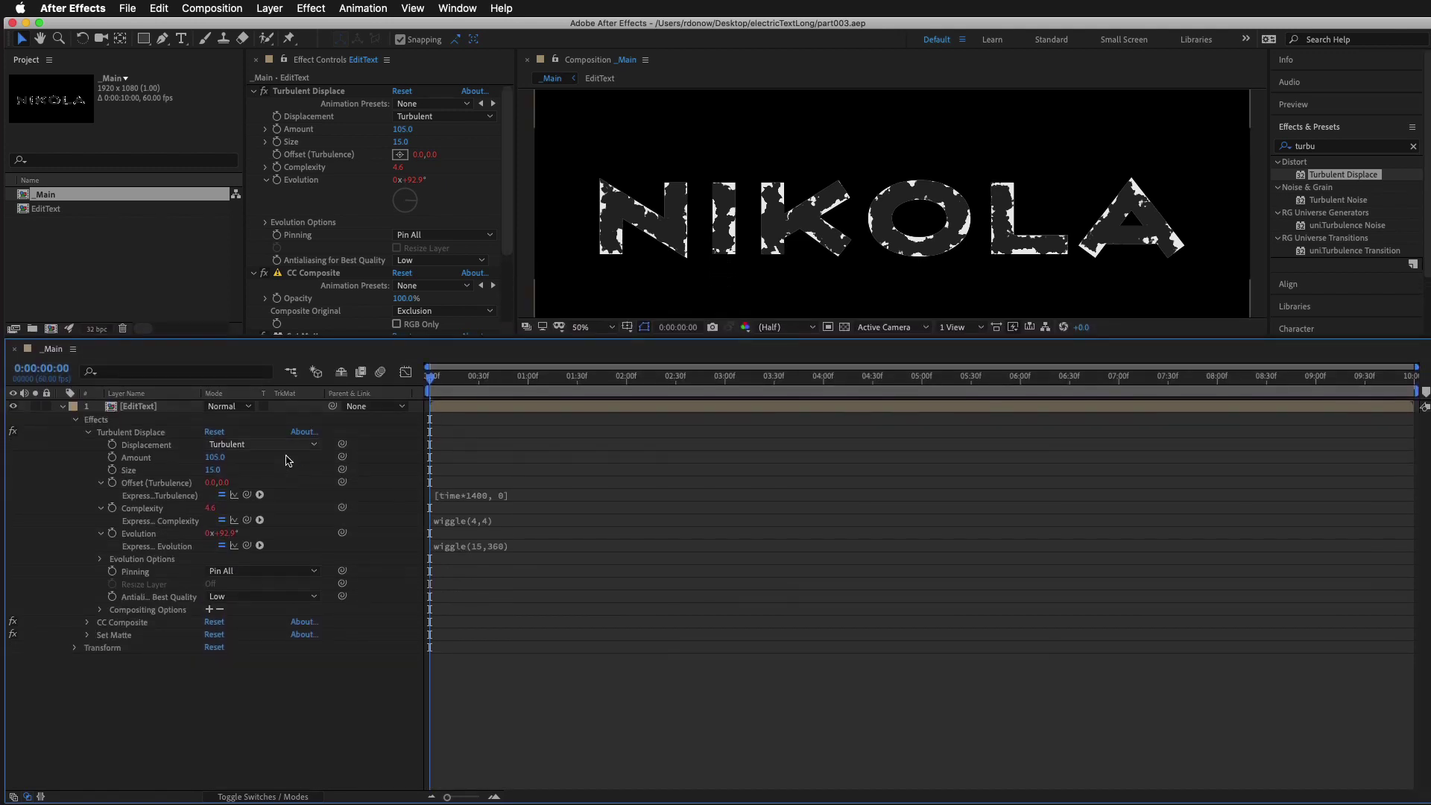
pyautogui.rightClick(149, 407)
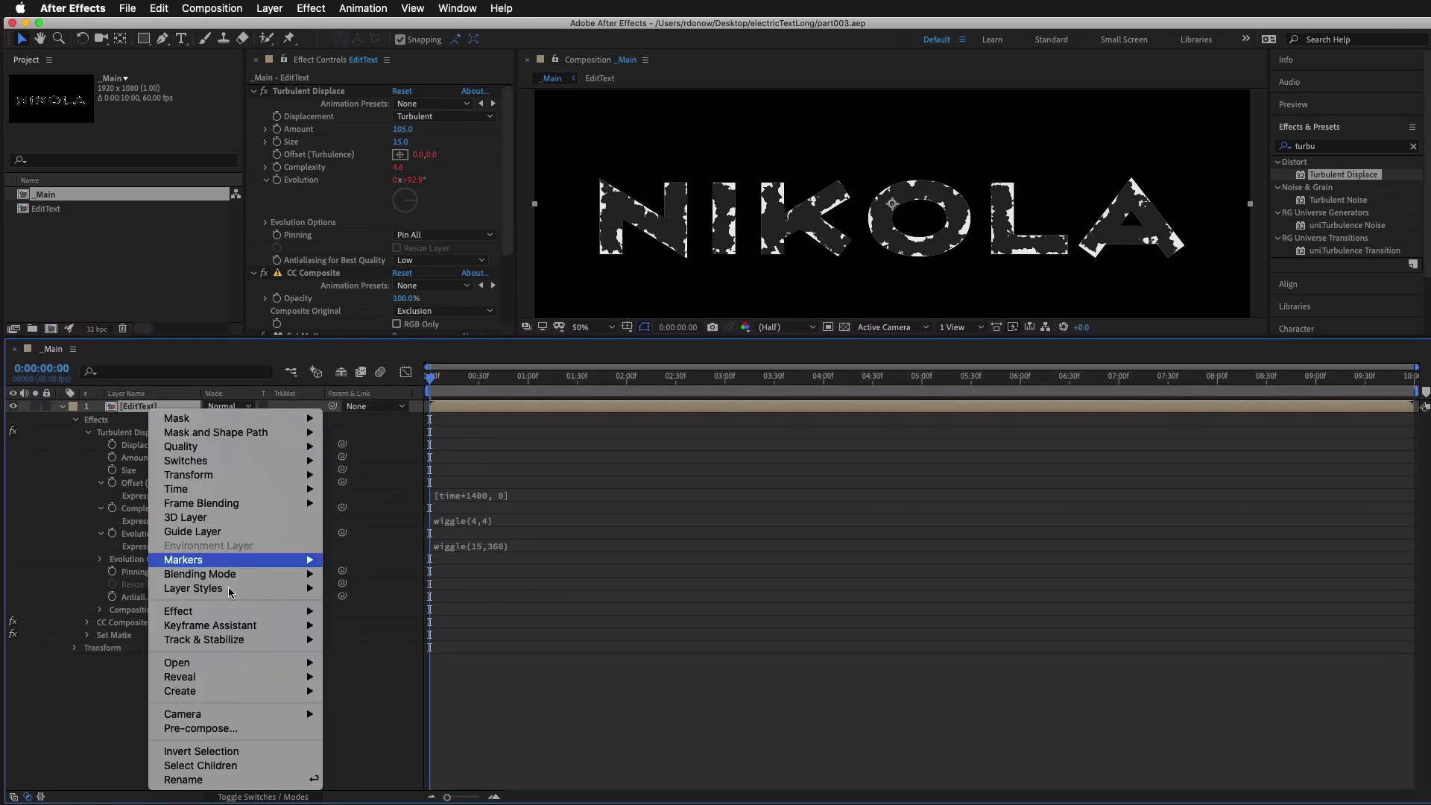
pyautogui.click(231, 729)
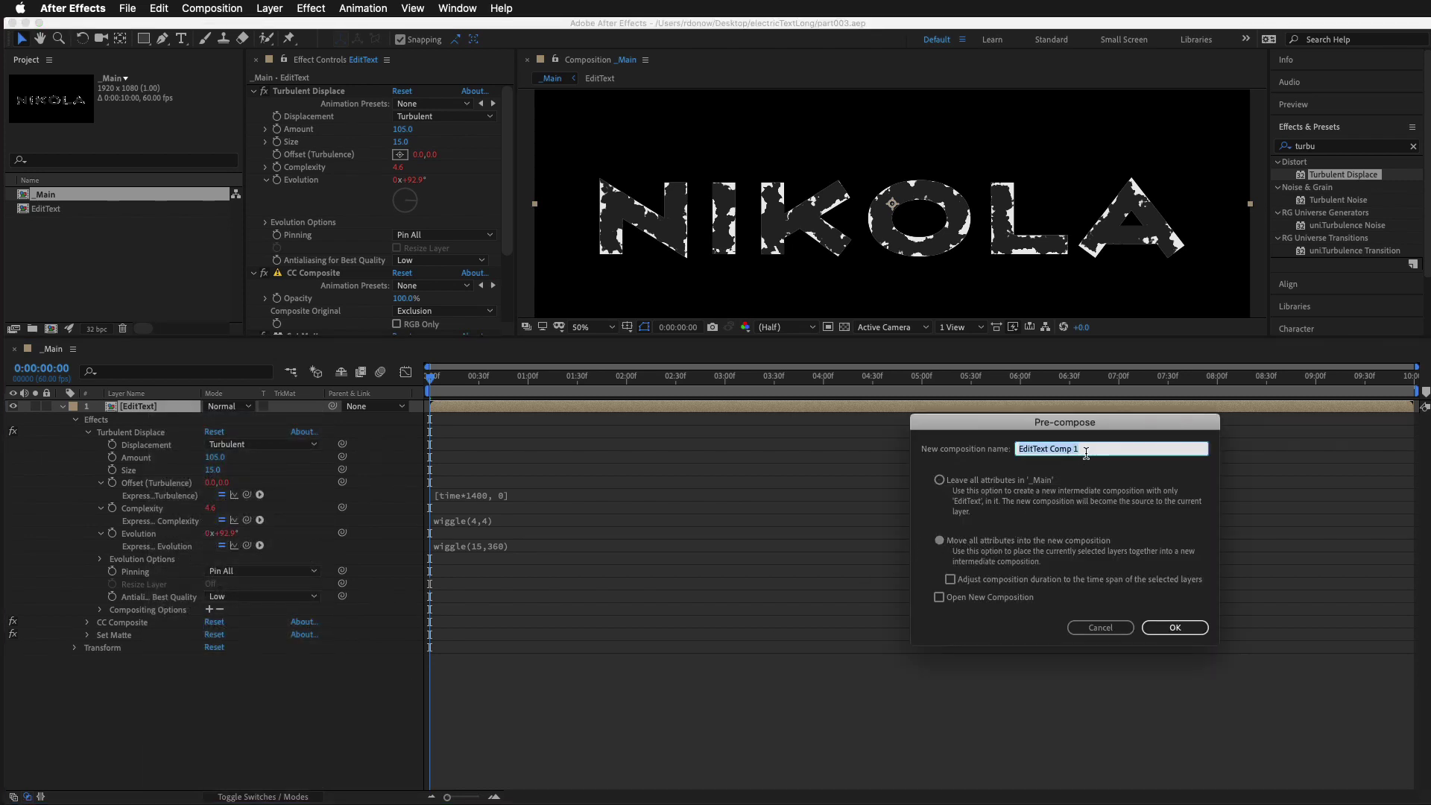
pyautogui.write('ElectComp')
pyautogui.click(1161, 628)
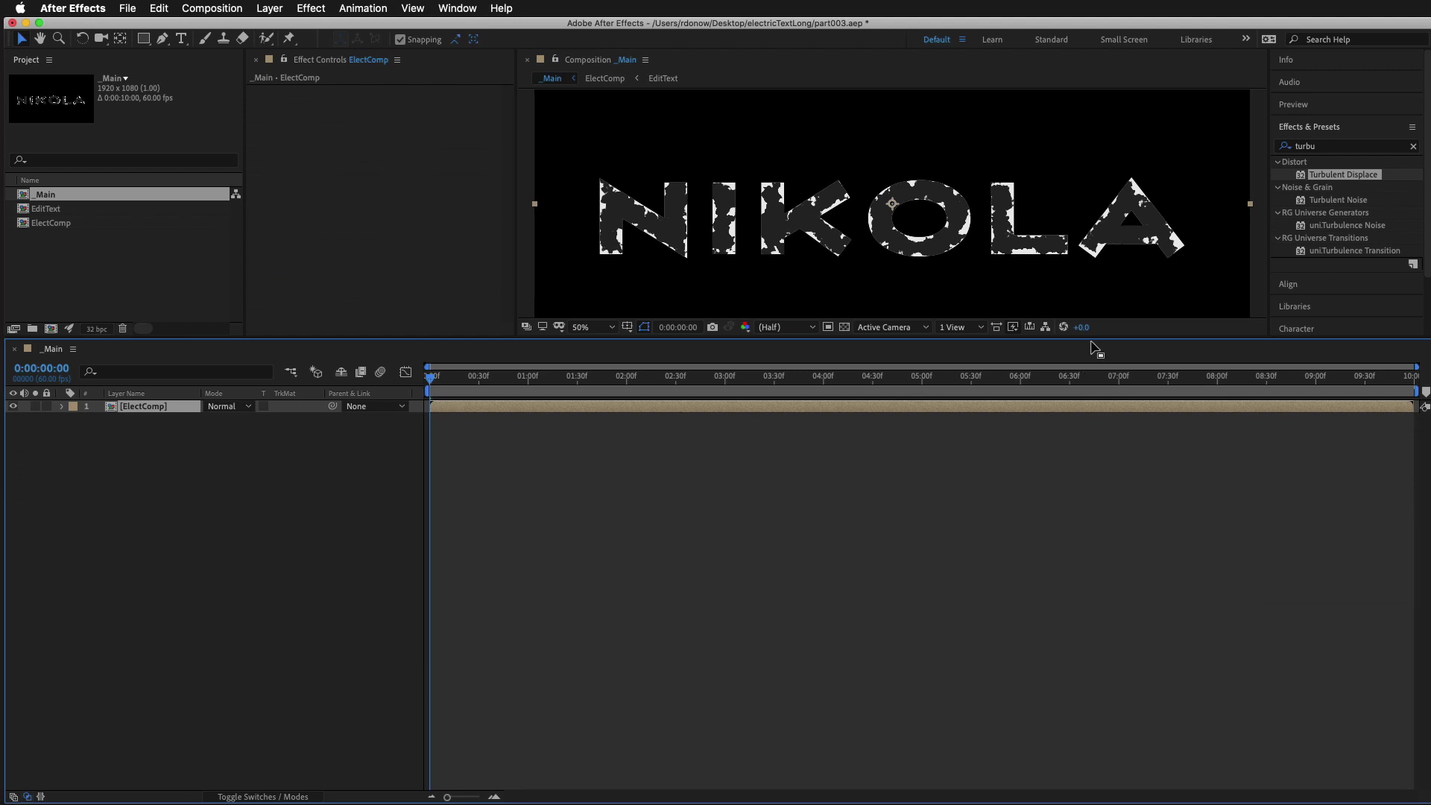
pyautogui.moveTo(1092, 342); pyautogui.dragTo(1109, 548)
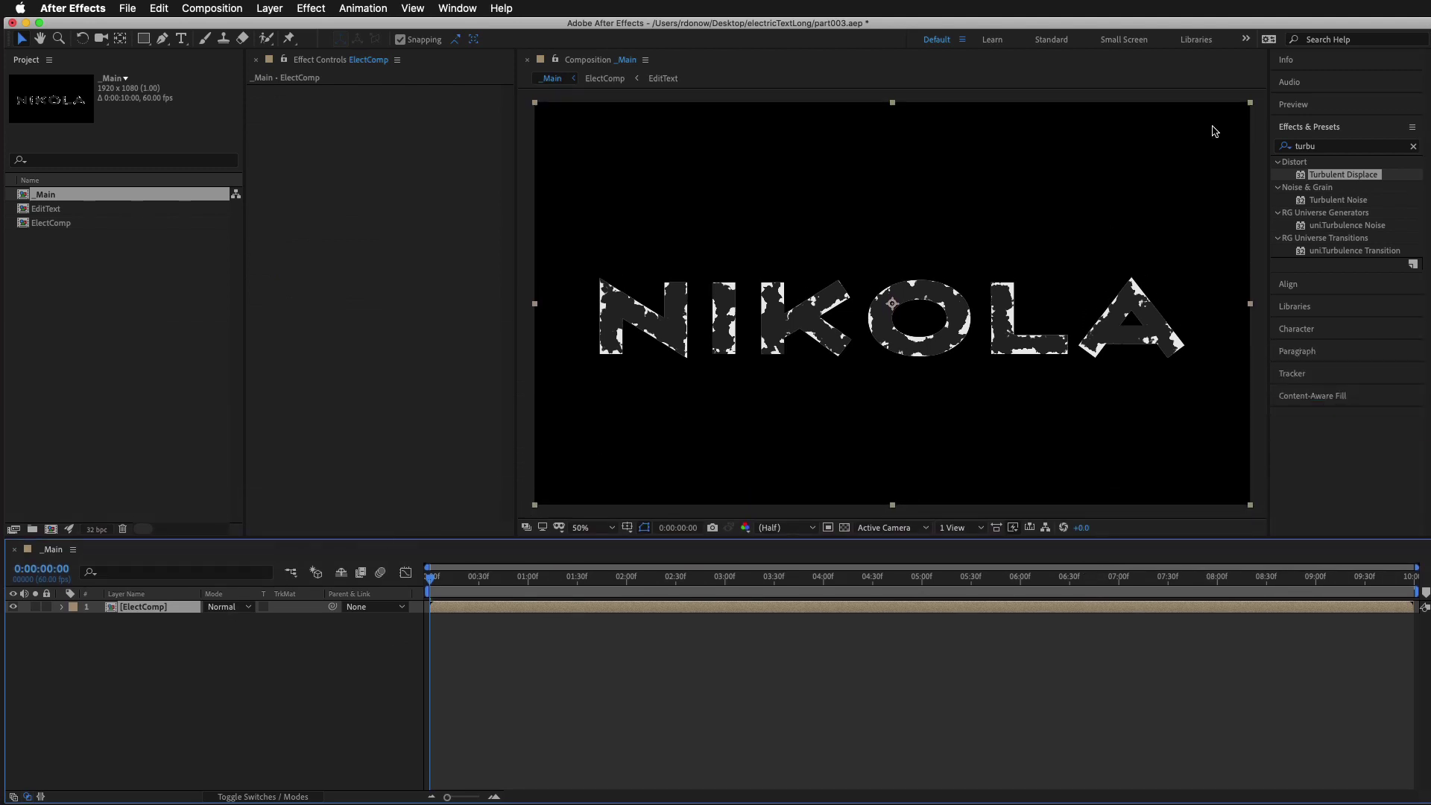
# Apply a new Turbulent Displace effect to the ElectComp layer
pyautogui.click(1358, 156)
pyautogui.click(1348, 147)
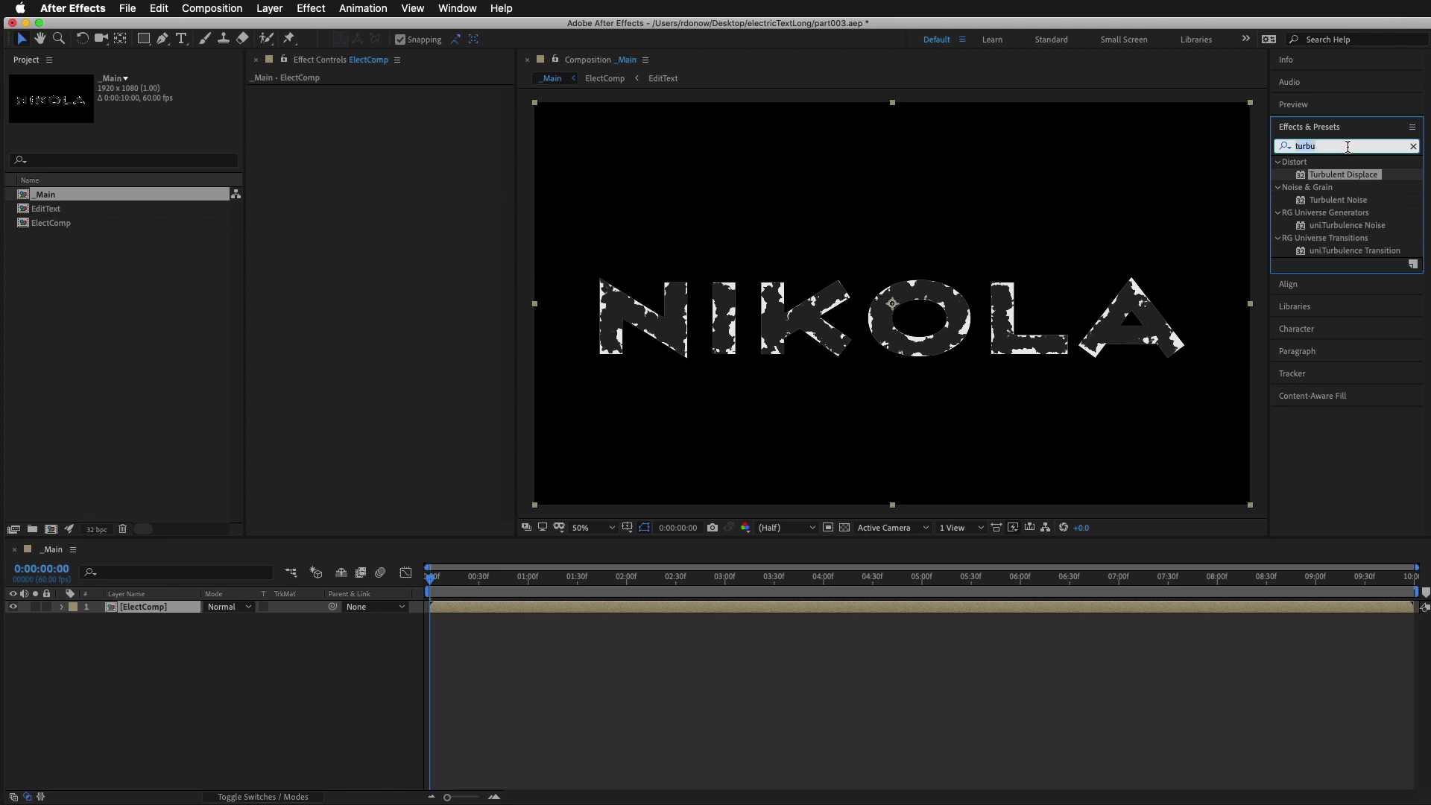
pyautogui.click(1284, 146)
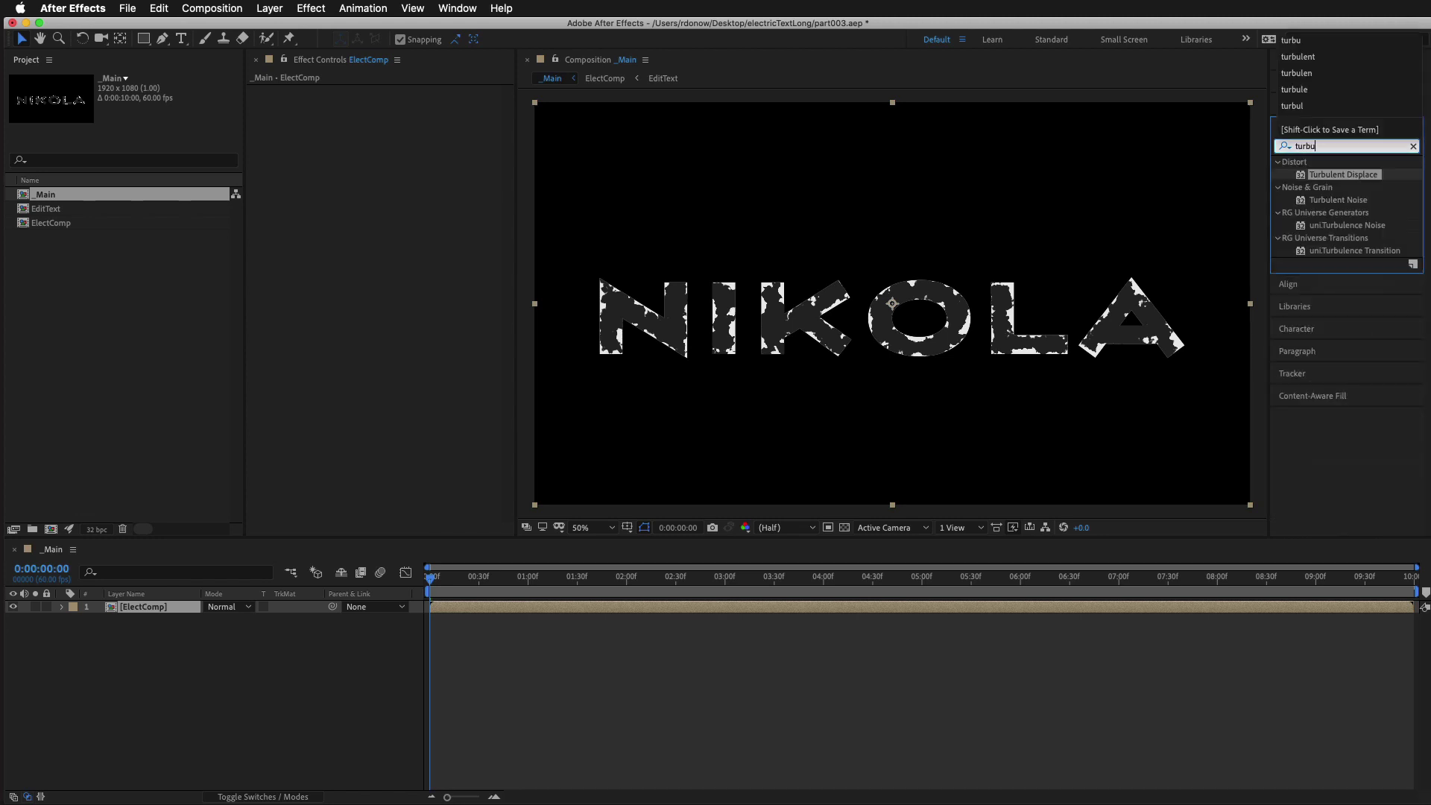
pyautogui.moveTo(1354, 176); pyautogui.dragTo(865, 609)
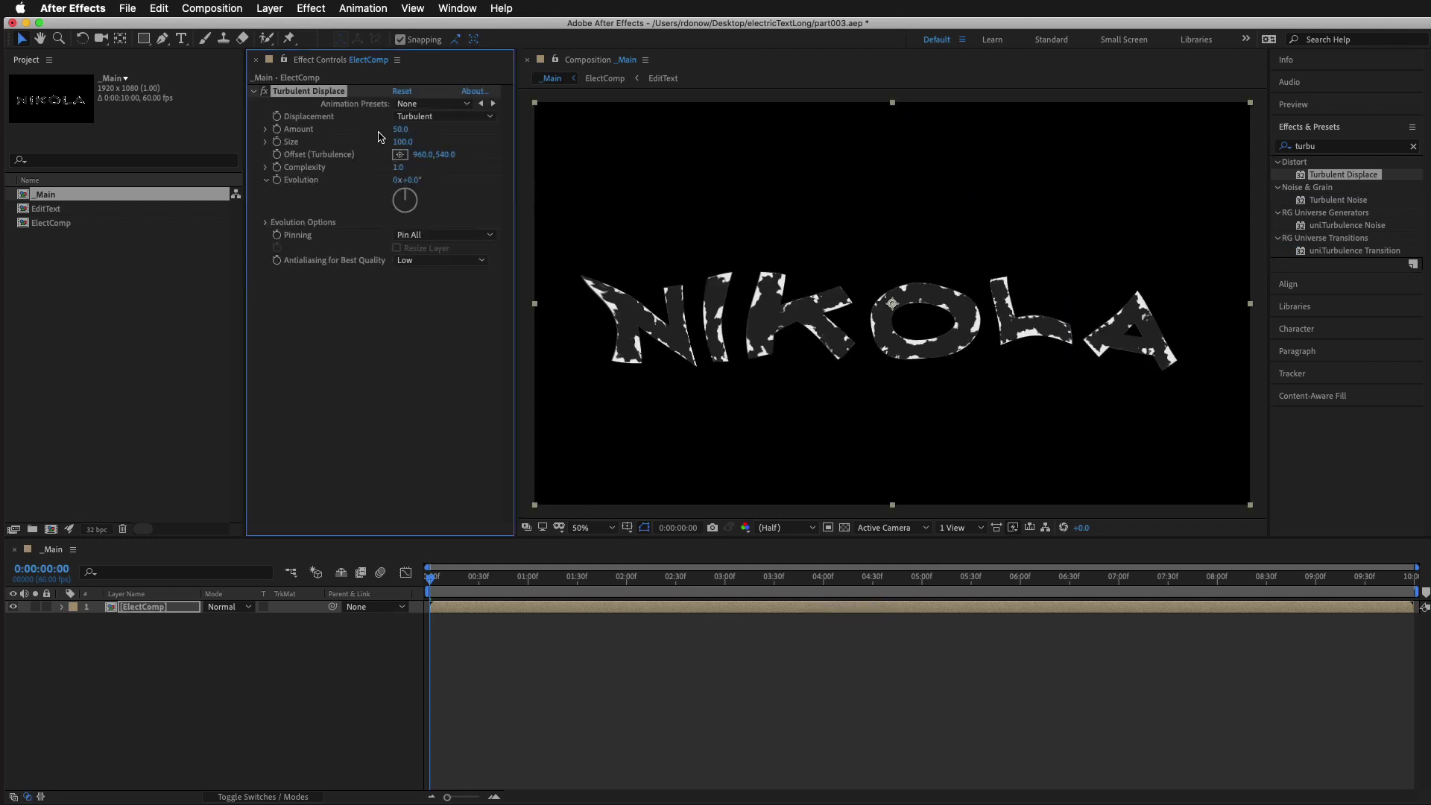
# Set the ElectComp layer's Turbulent Displace Size to 2 and Amount to 254, comparing the text with the effect off and on
pyautogui.moveTo(396, 144); pyautogui.dragTo(260, 150)
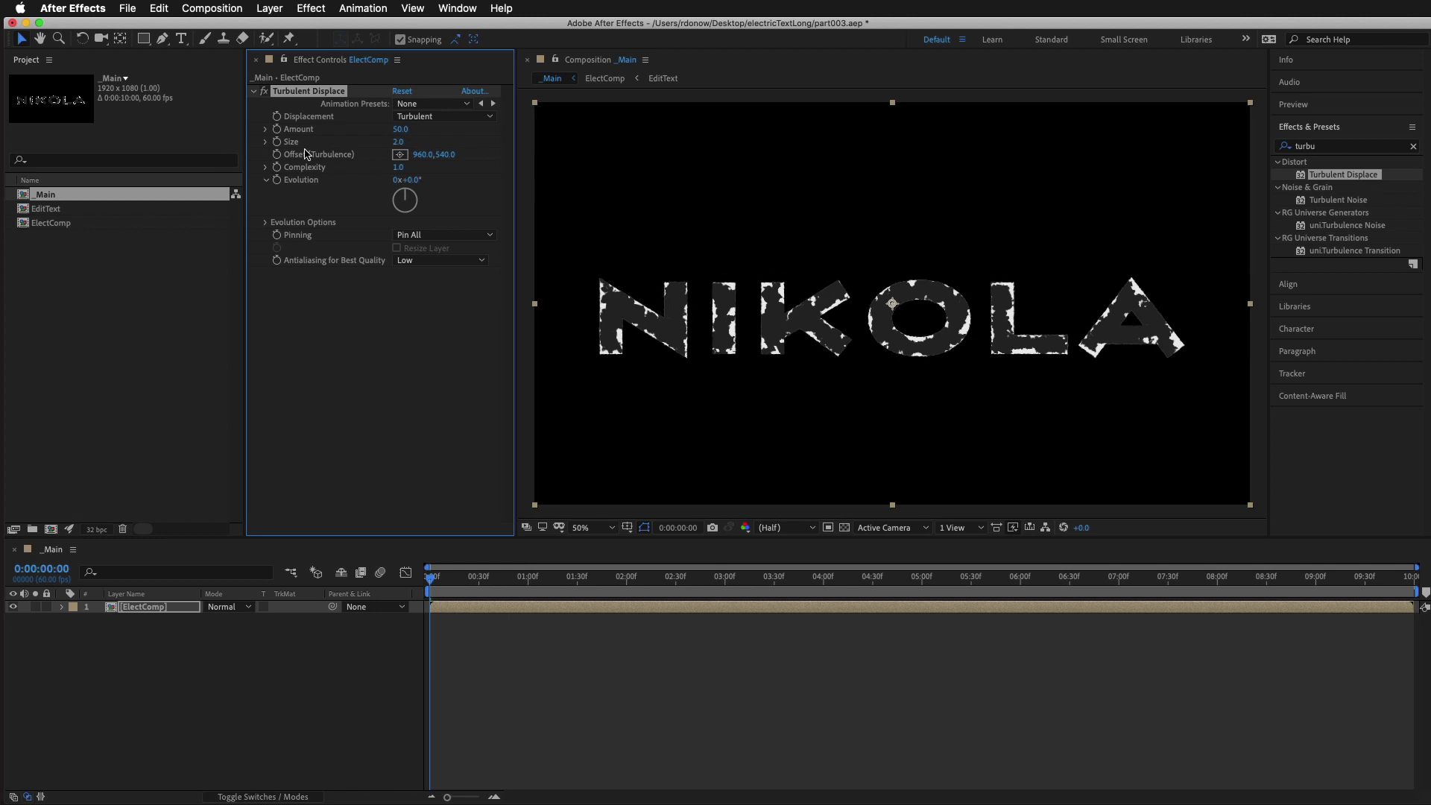
pyautogui.press('.')
pyautogui.moveTo(628, 365); pyautogui.dragTo(1076, 334)
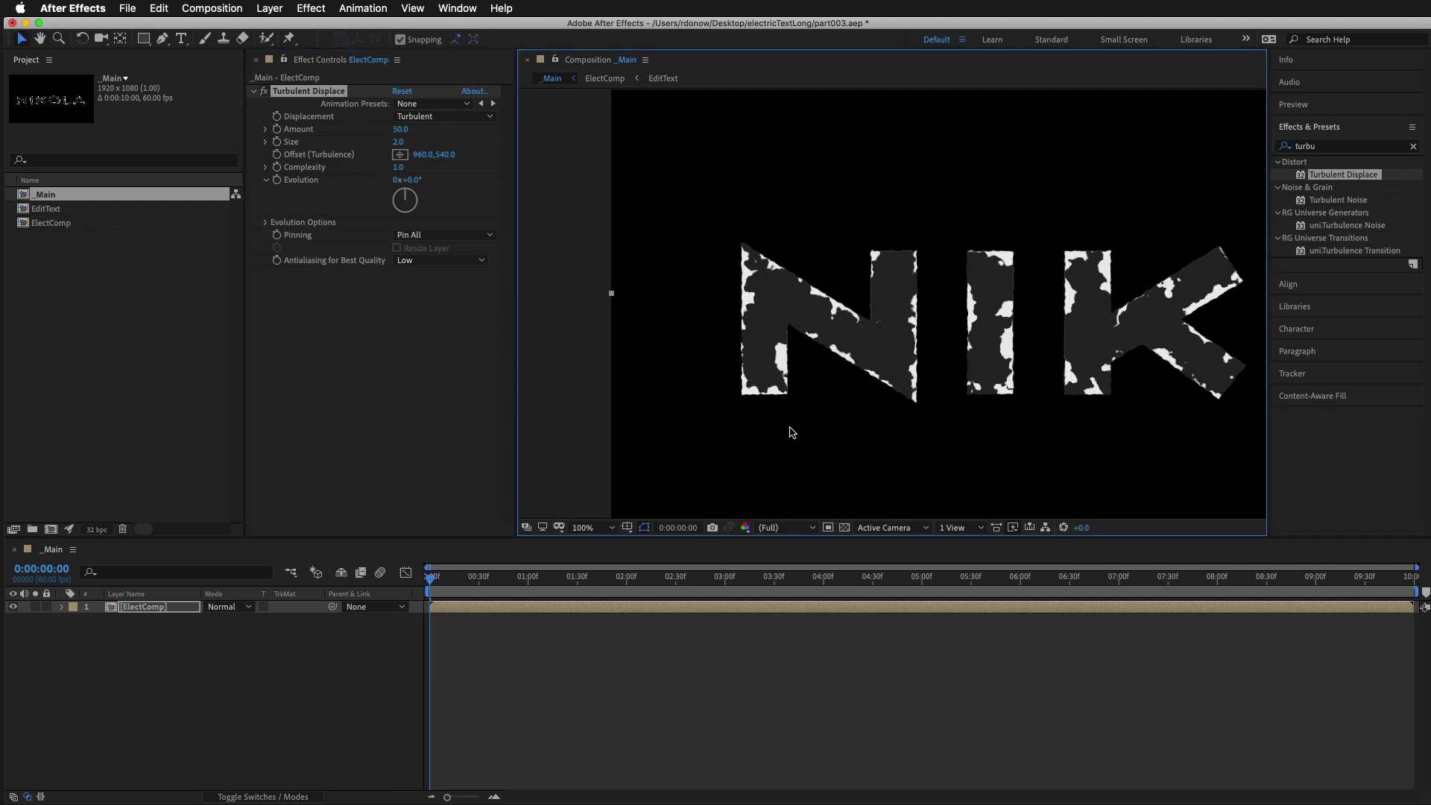
pyautogui.click(266, 94)
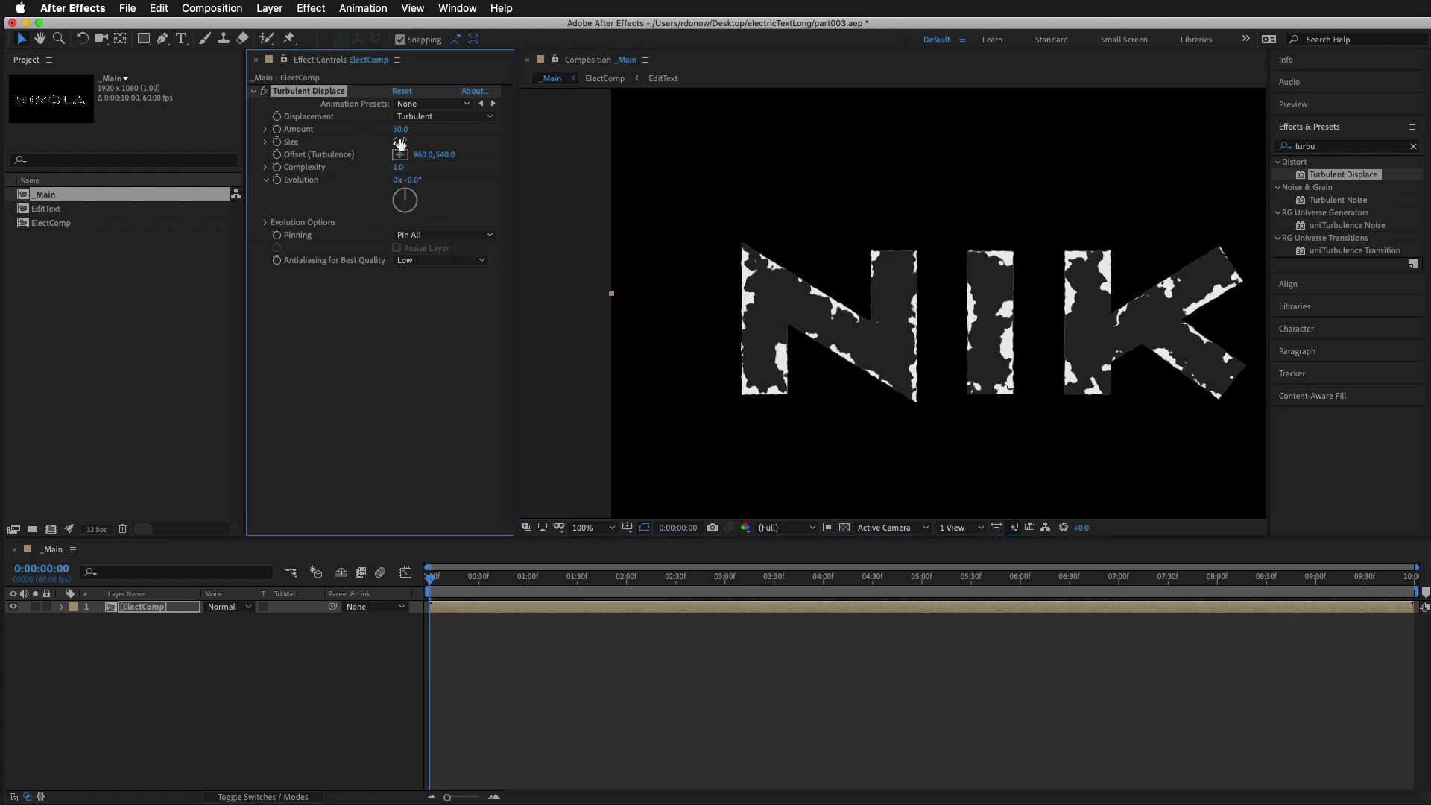
pyautogui.moveTo(400, 129); pyautogui.dragTo(555, 129)
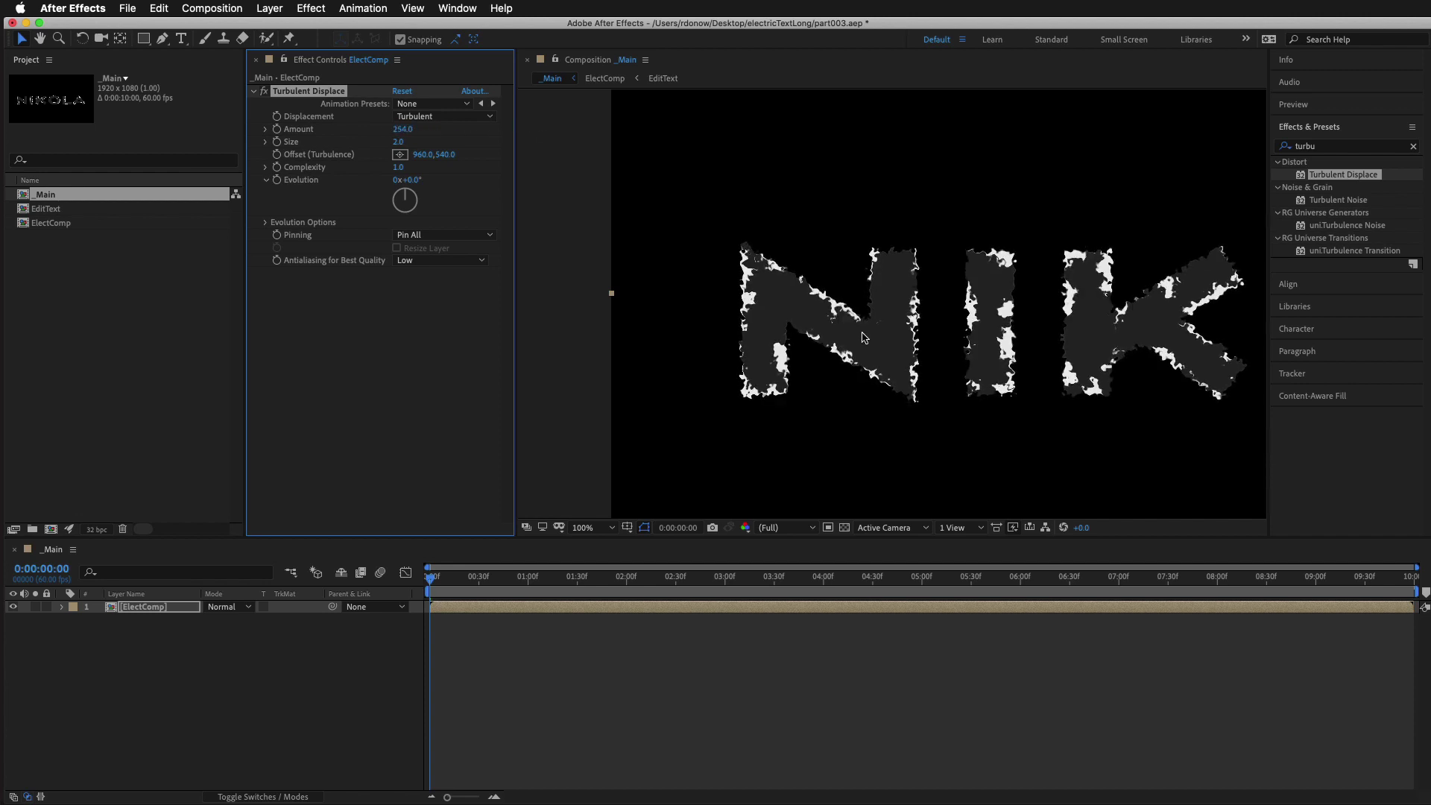
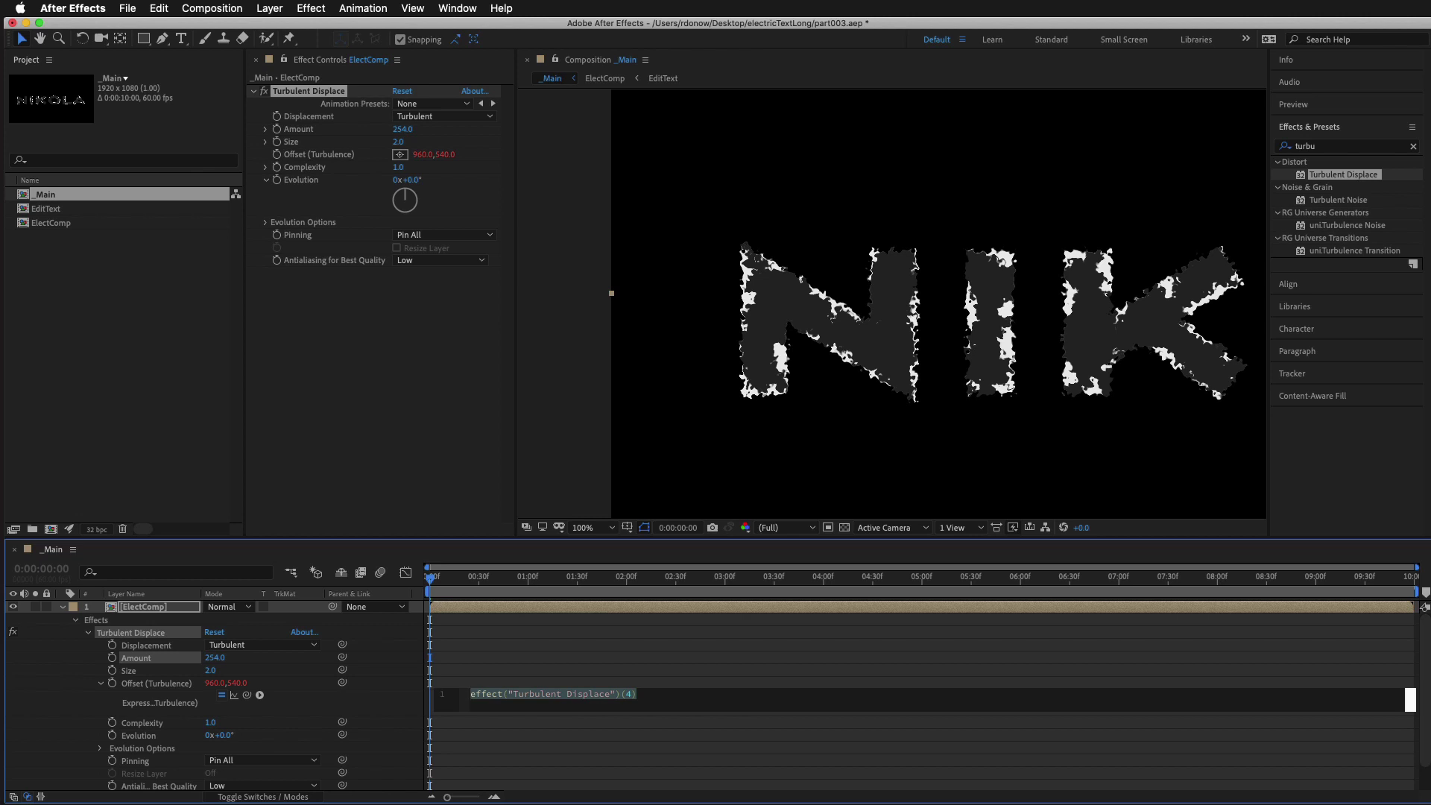
# Give Turbulent Displace's Offset (Turbulence) the expression [time*100,0] and preview the animation
pyautogui.write('[]')
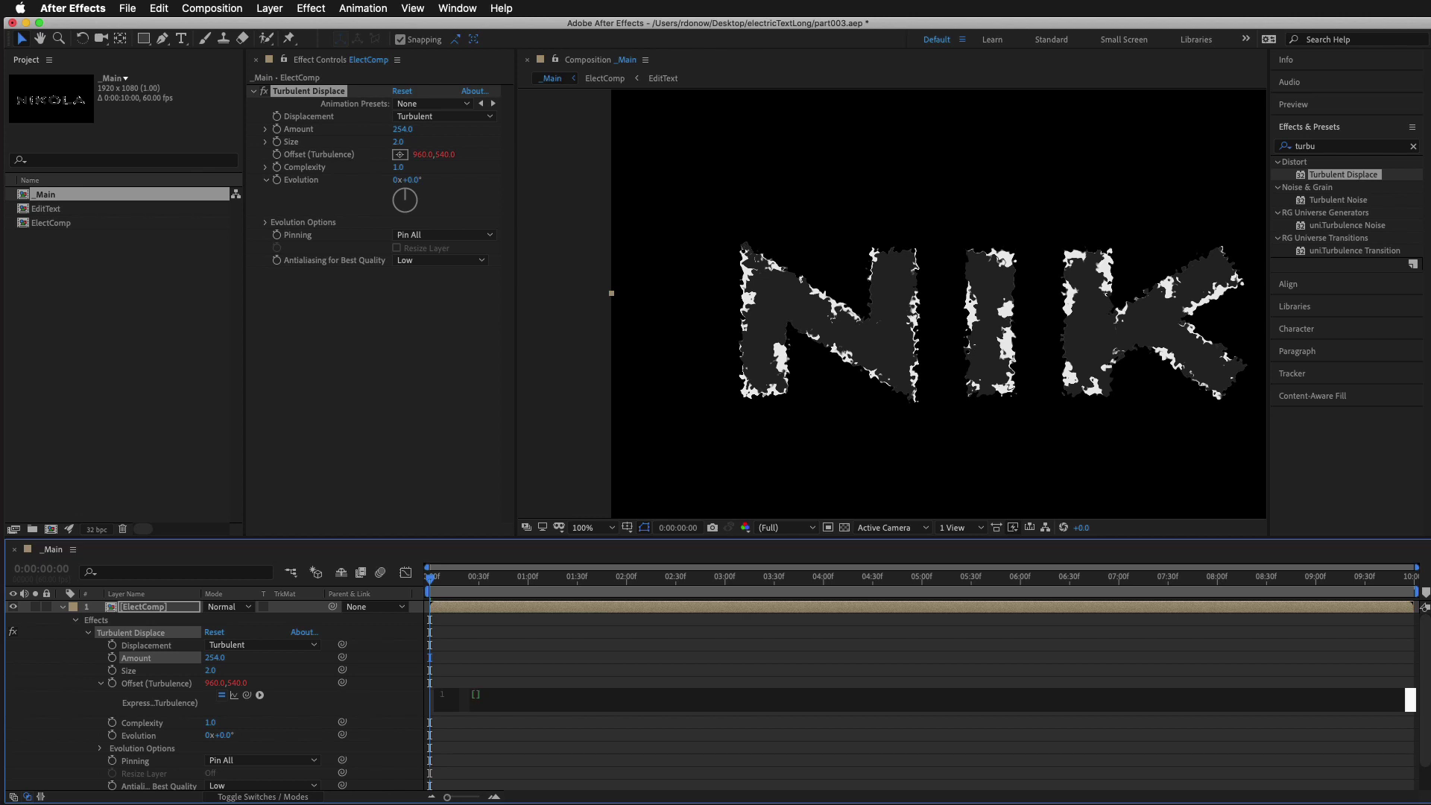
pyautogui.write('time*100,0')
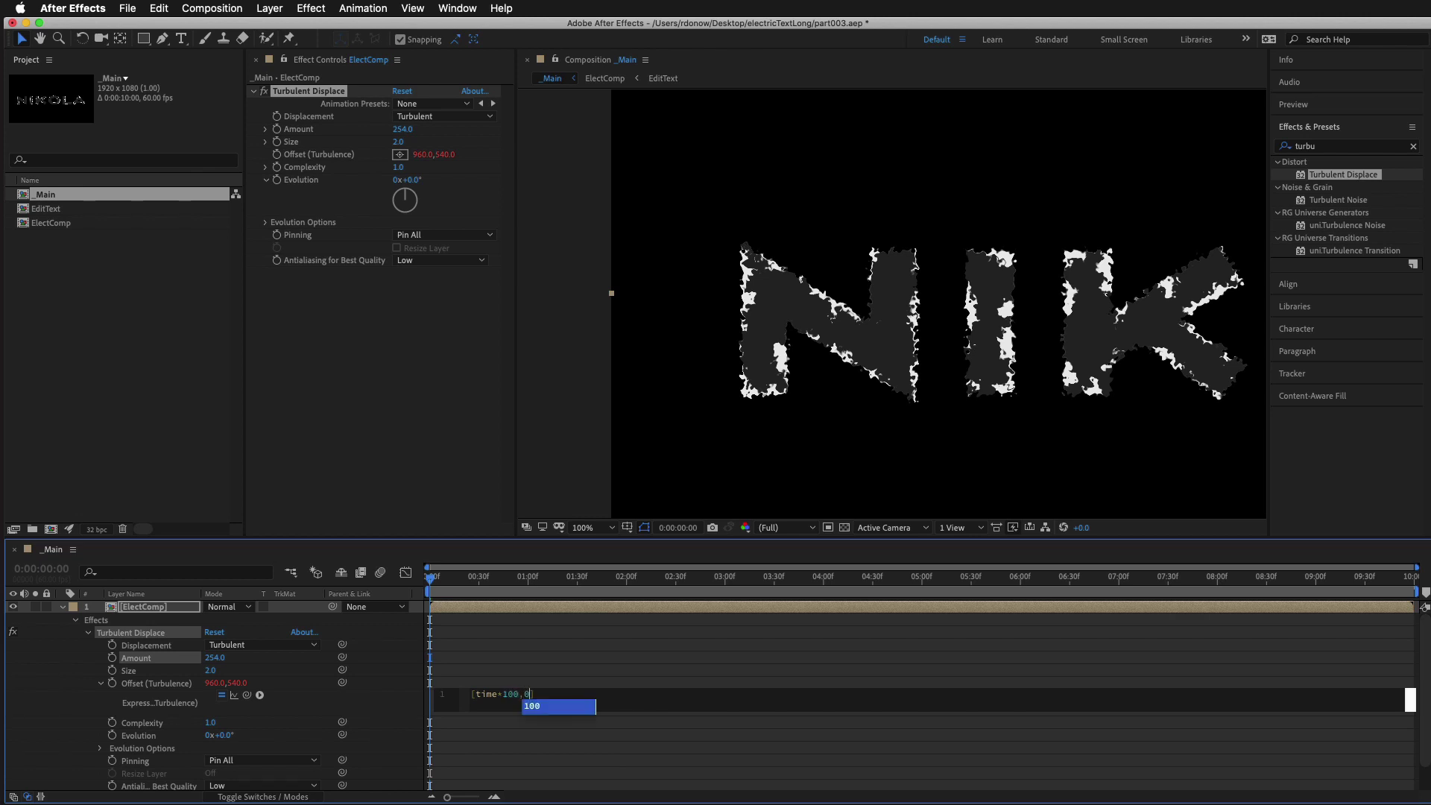
pyautogui.click(489, 749)
pyautogui.press('space')
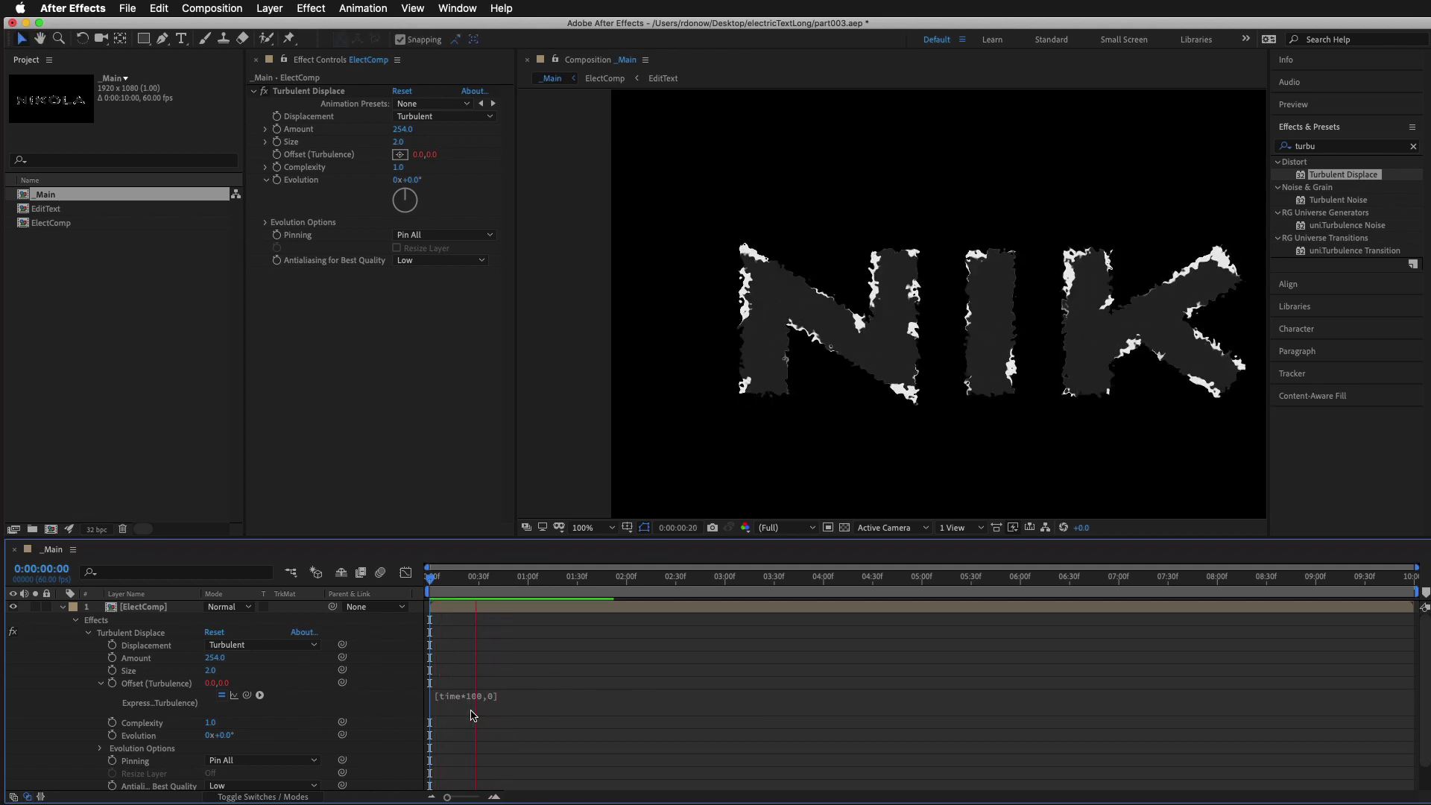
pyautogui.press('space')
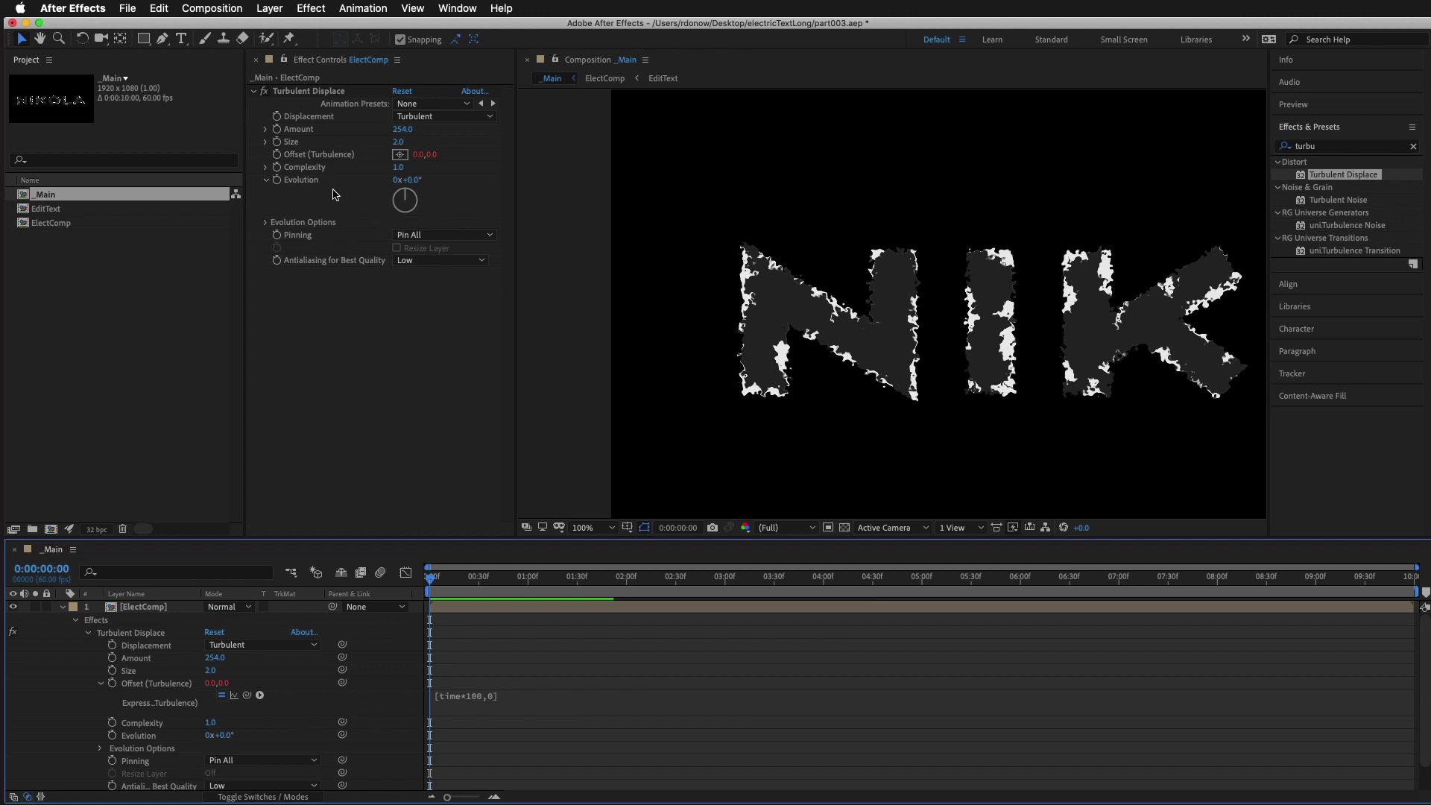
# Add the expression time*500 to Turbulent Displace's Evolution and preview the animation
pyautogui.keyDown('alt'); pyautogui.click(276, 181); pyautogui.keyUp('alt')
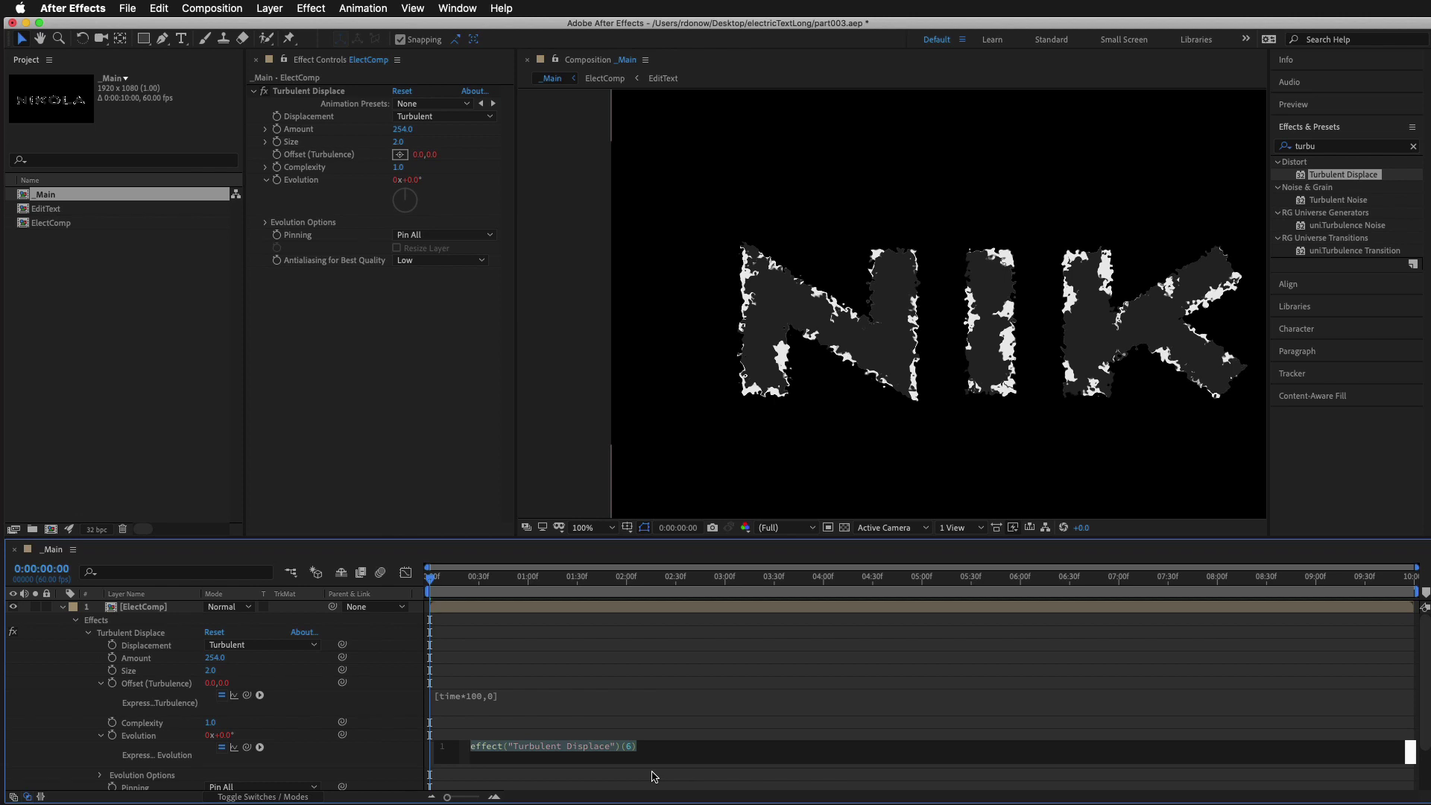
pyautogui.write('time')
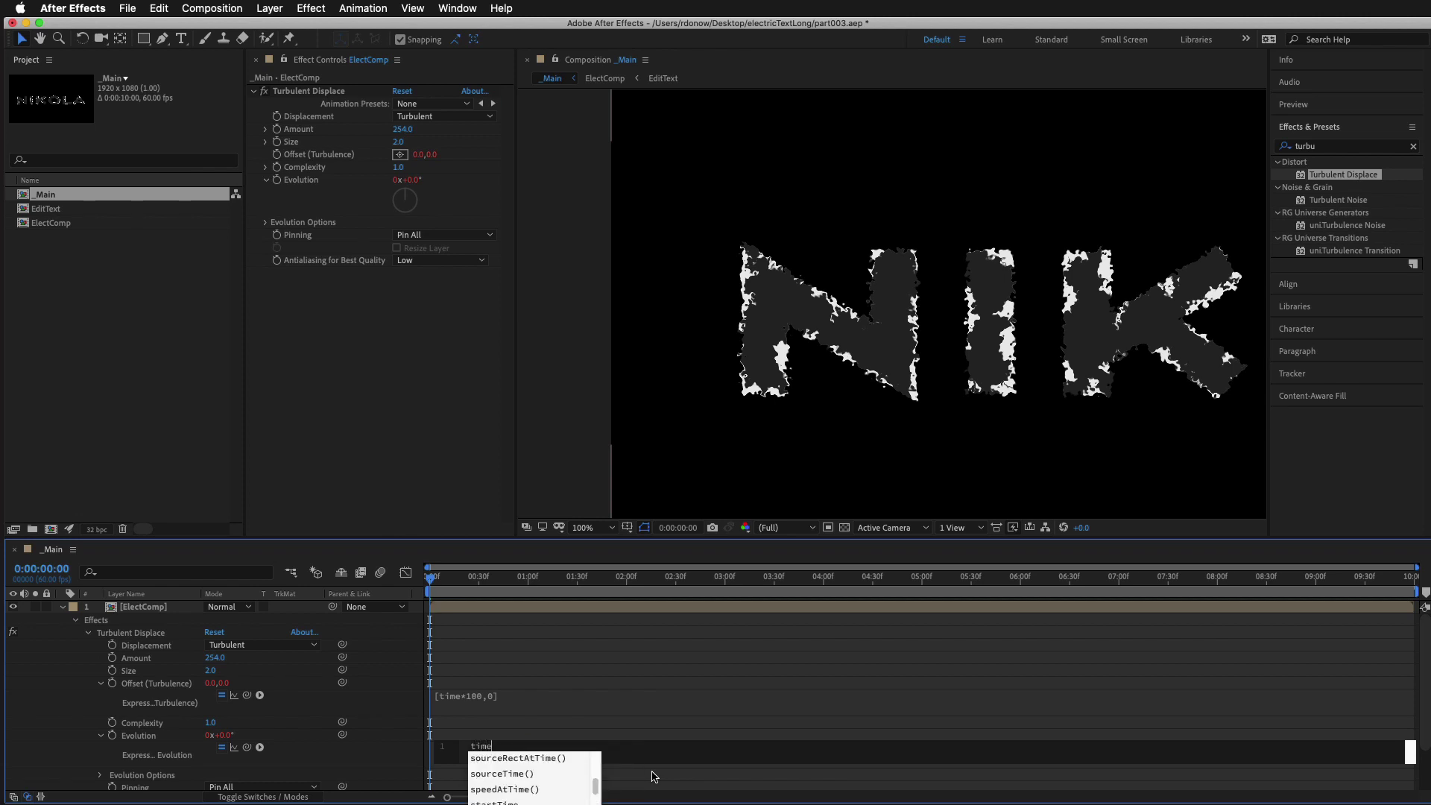
pyautogui.write('*')
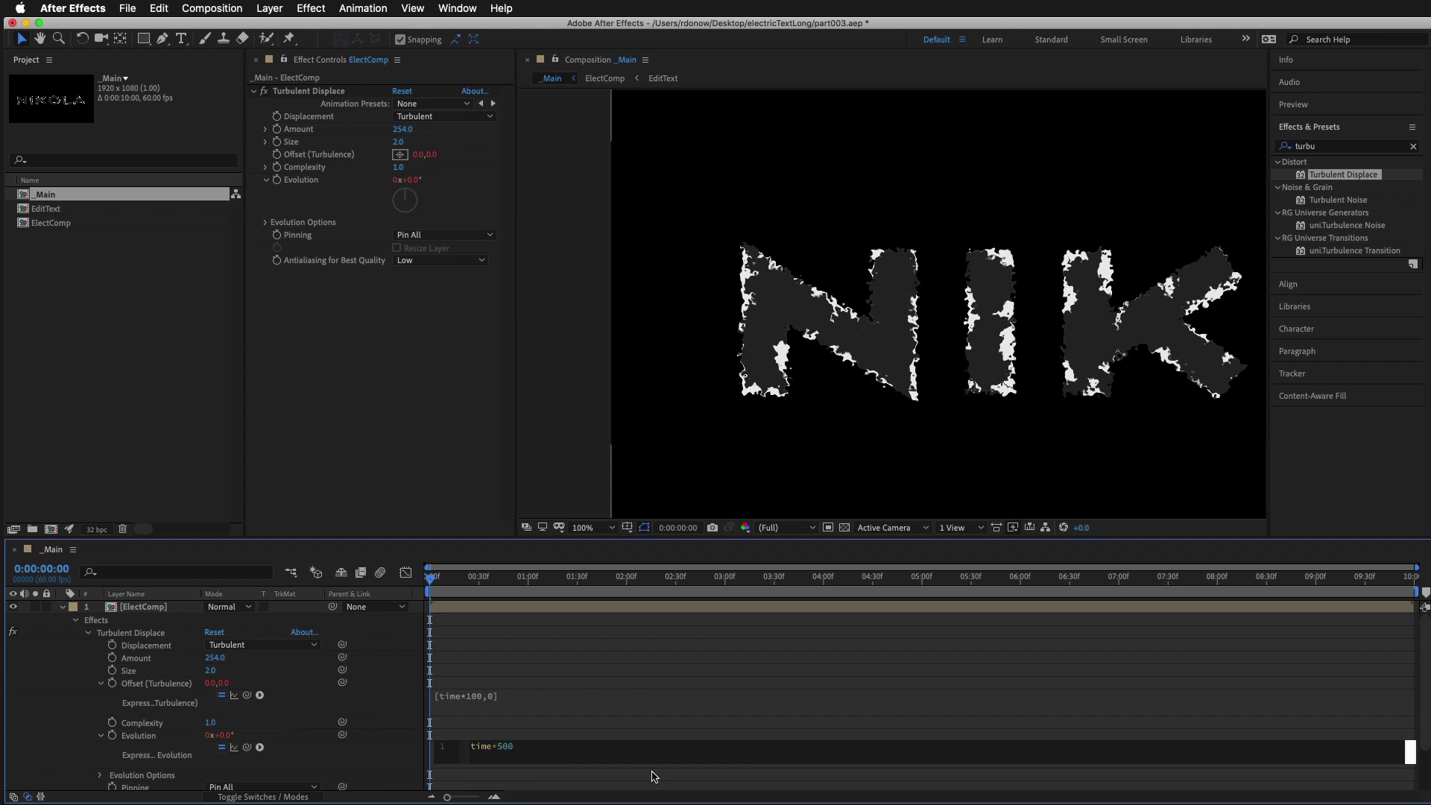
pyautogui.click(671, 671)
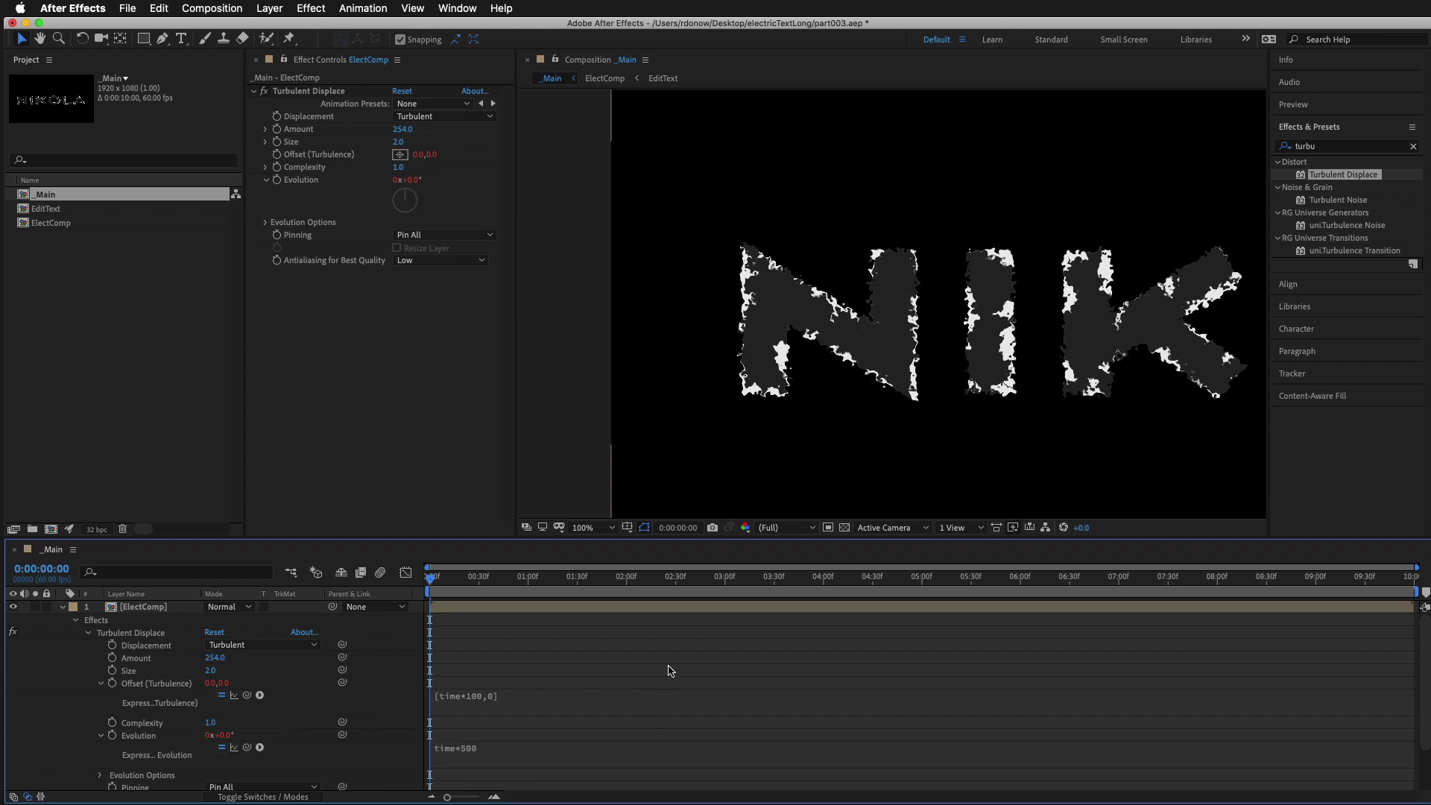
pyautogui.press('space')
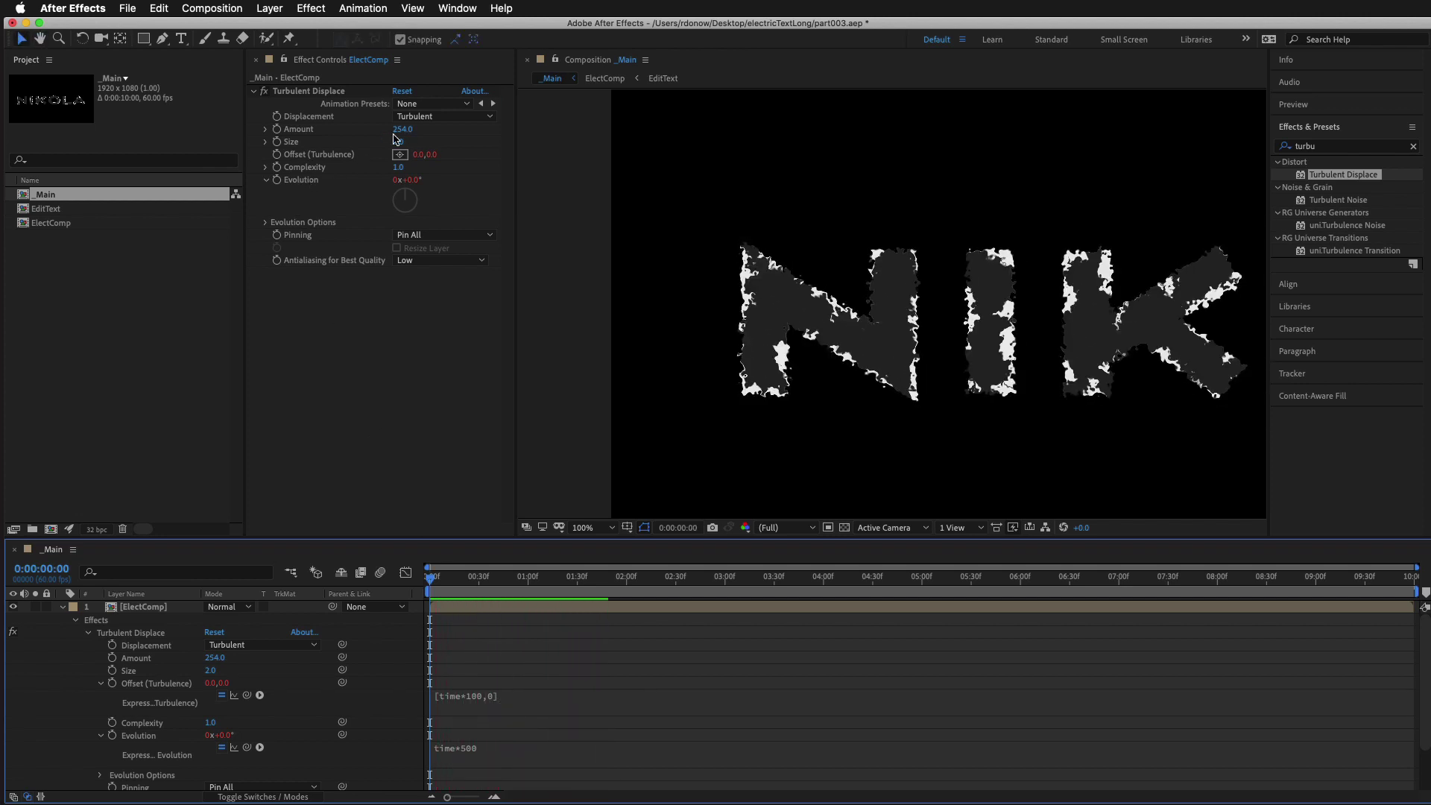
# Add the expression value + wiggle(50,100) to Turbulent Displace's Amount
pyautogui.keyDown('alt'); pyautogui.click(276, 130); pyautogui.keyUp('alt')
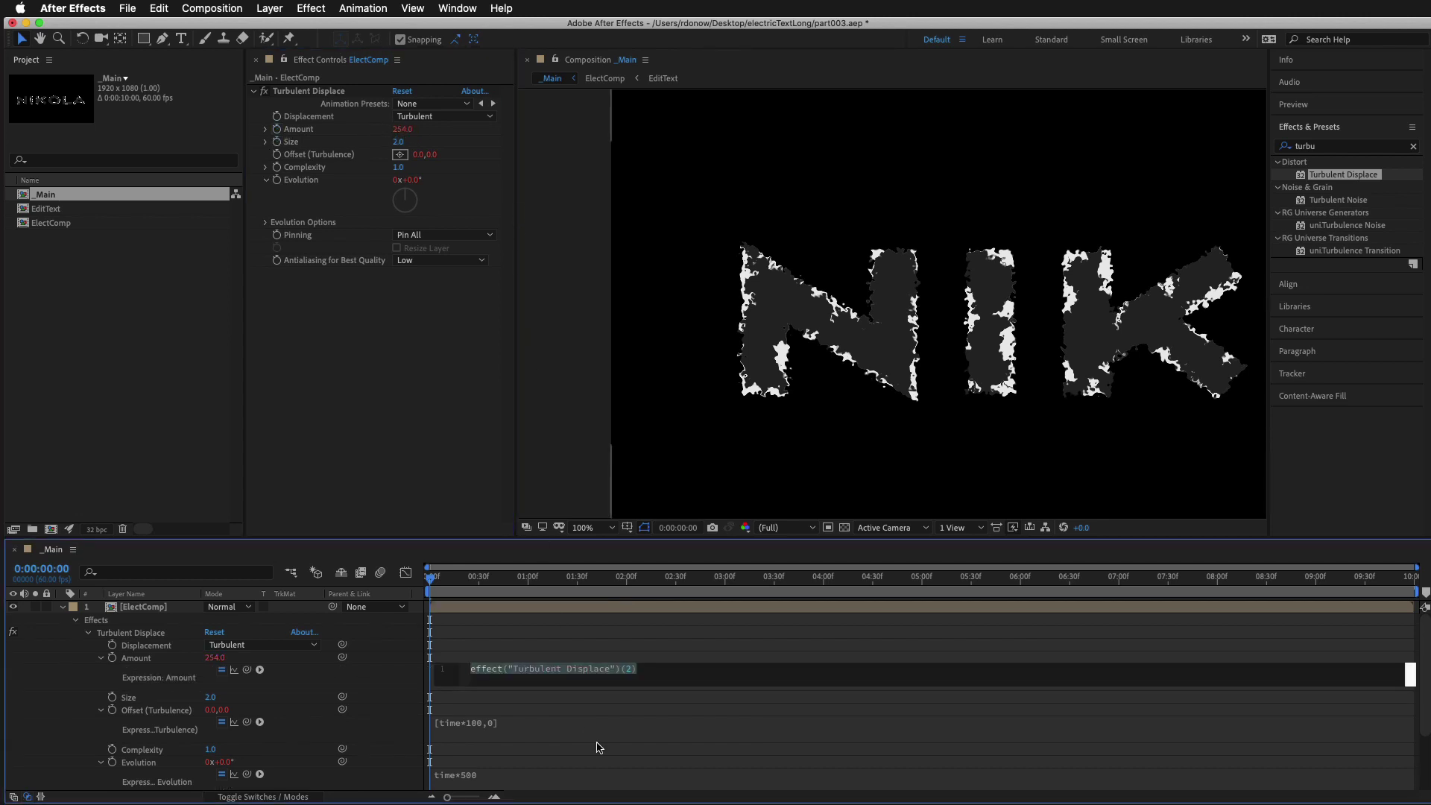
pyautogui.write('value')
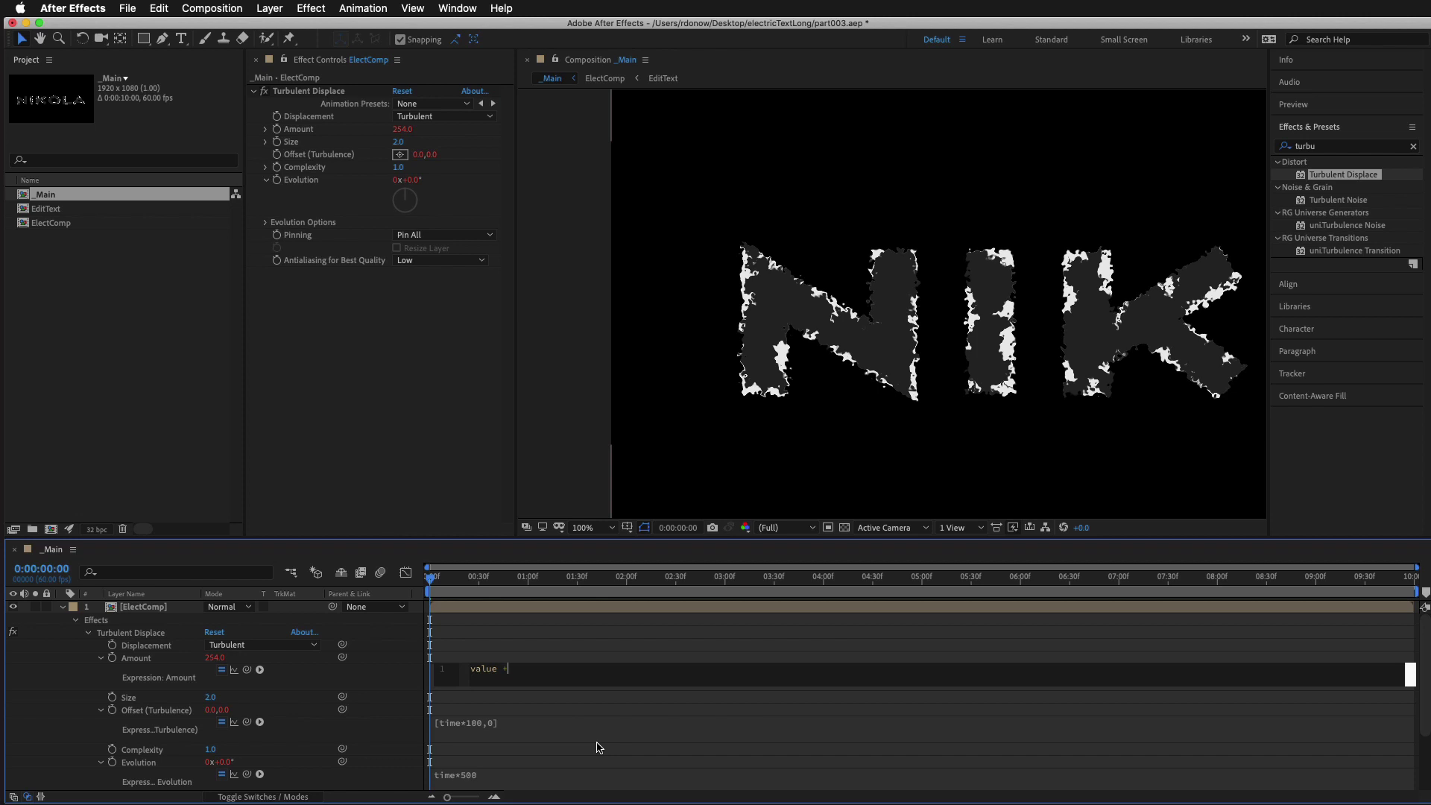
pyautogui.write(' + wig')
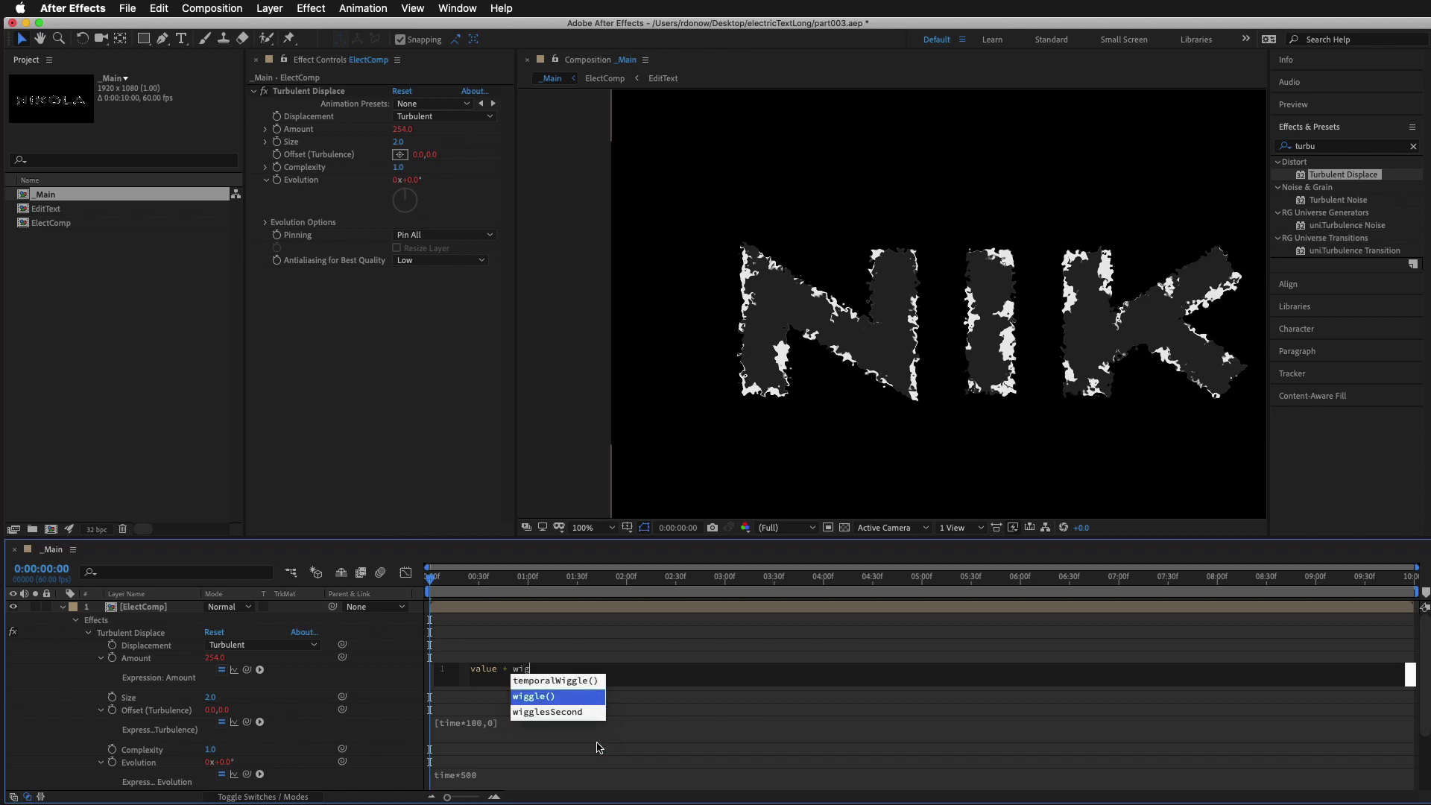
pyautogui.click(542, 701)
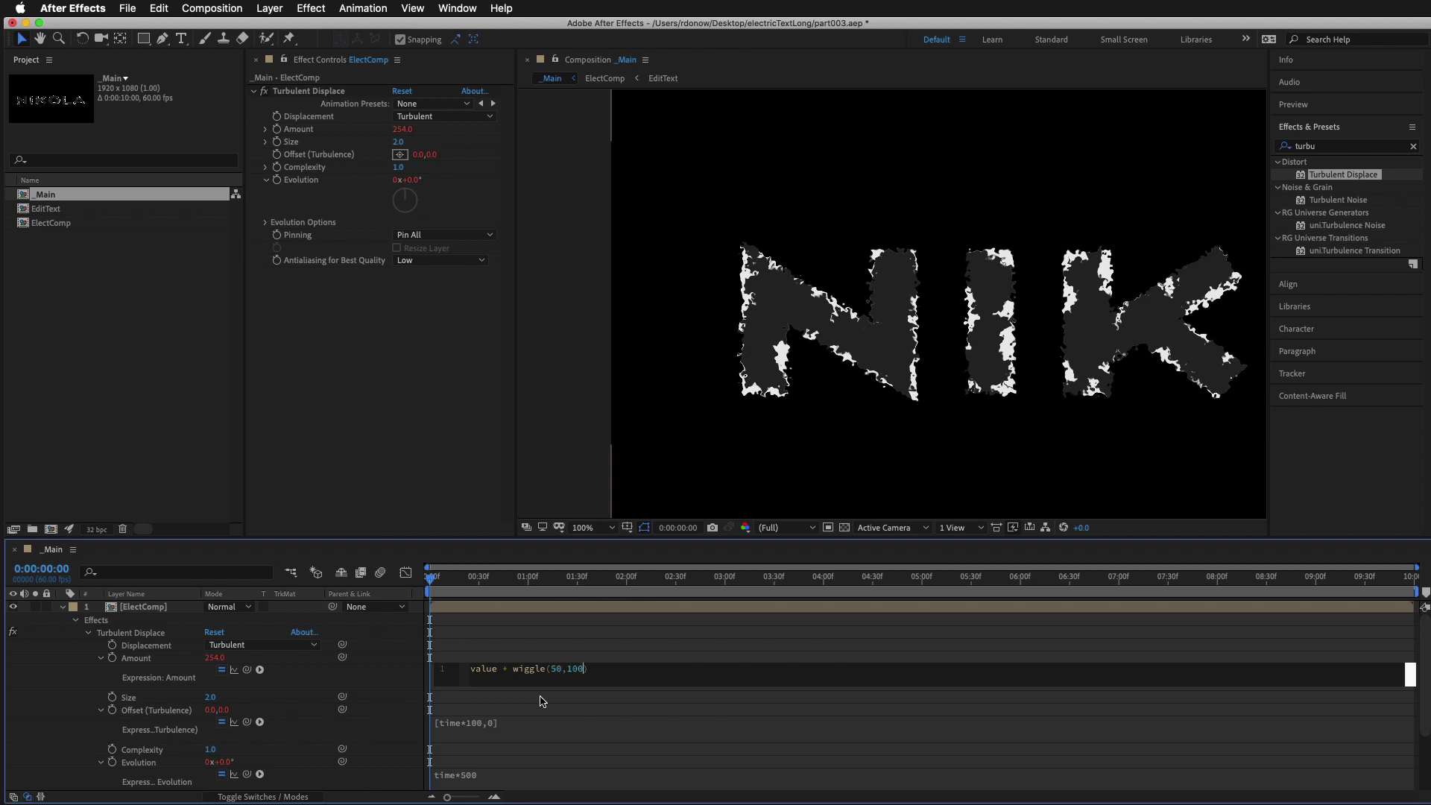
pyautogui.click(524, 653)
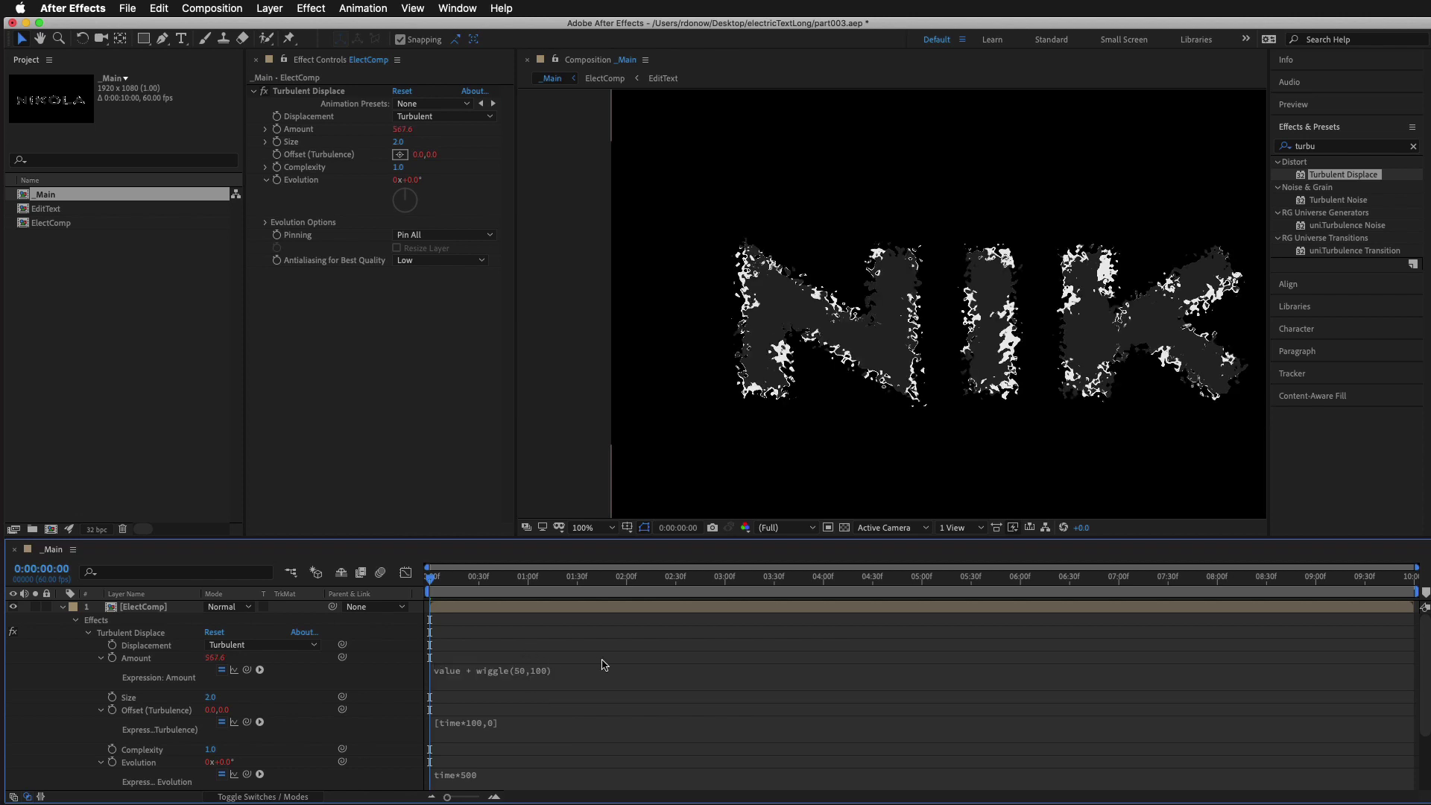
# Lower Turbulent Displace's Amount to about 353.6 and preview the animation
pyautogui.click(393, 132)
pyautogui.moveTo(392, 138); pyautogui.dragTo(345, 146)
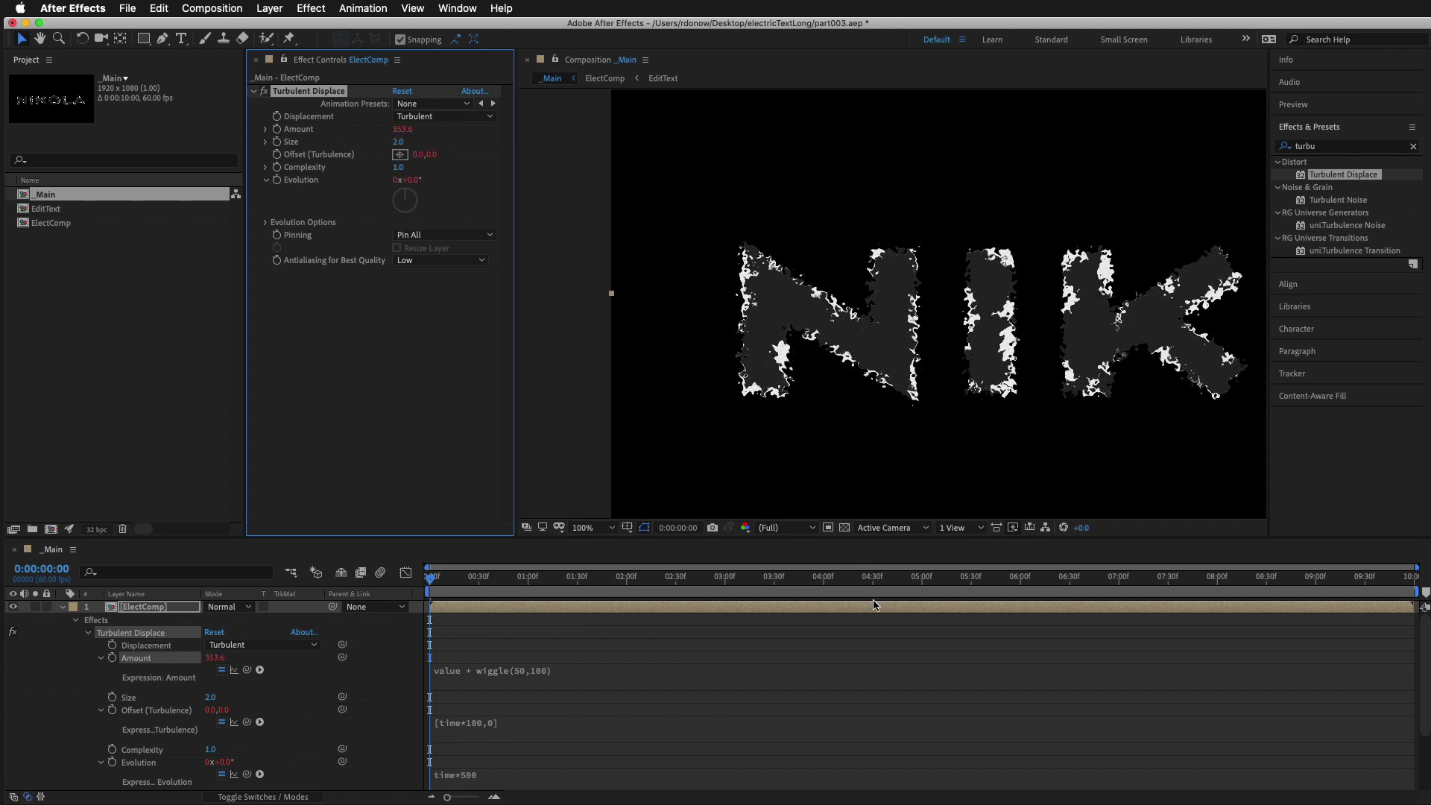
pyautogui.press('space')
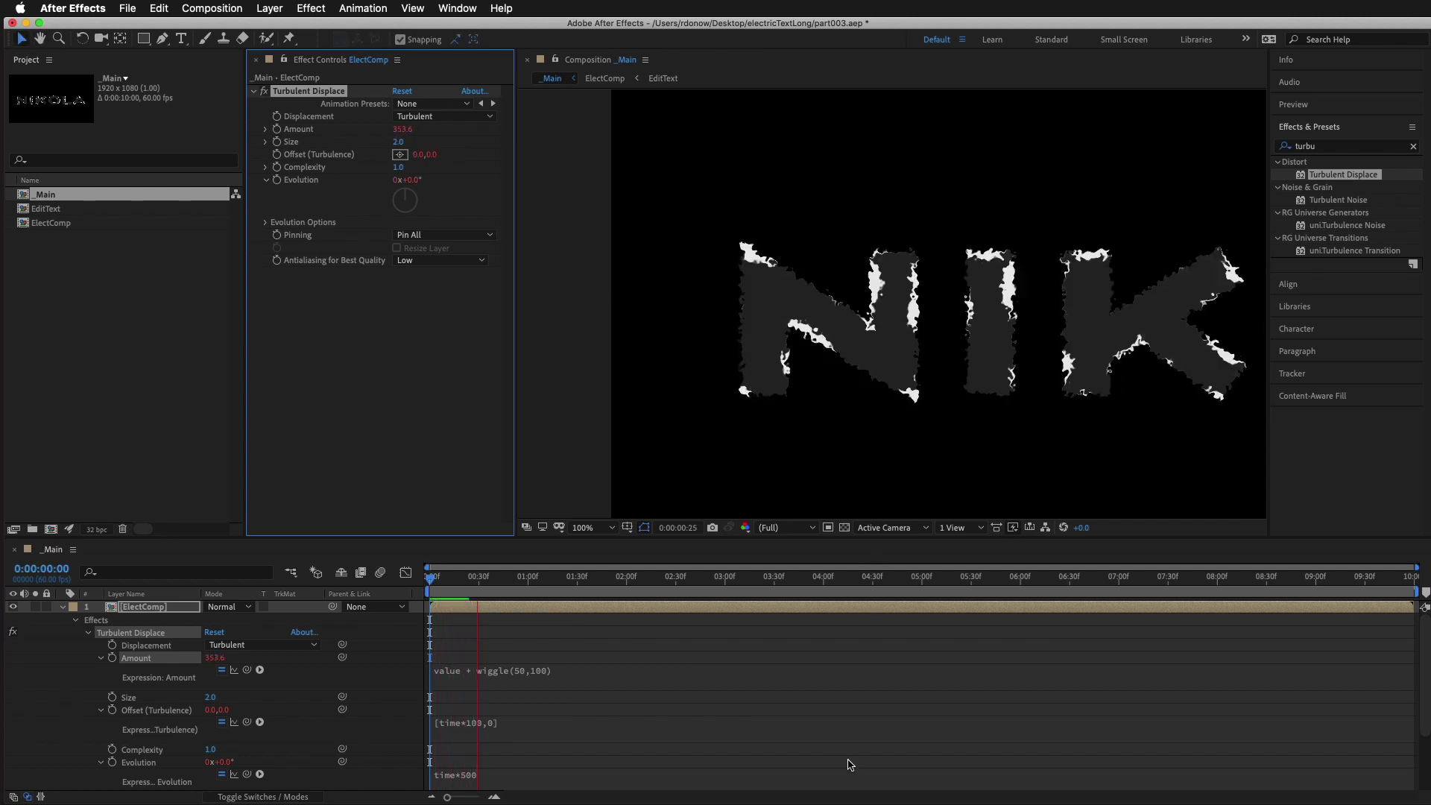
# Try an extreme Turbulent Displace Amount of about 2299.6, playing and scrubbing through the first second
pyautogui.moveTo(408, 129)
pyautogui.mouseDown()
pyautogui.moveTo(1103, 141)
pyautogui.moveTo(408, 125)
pyautogui.mouseUp()
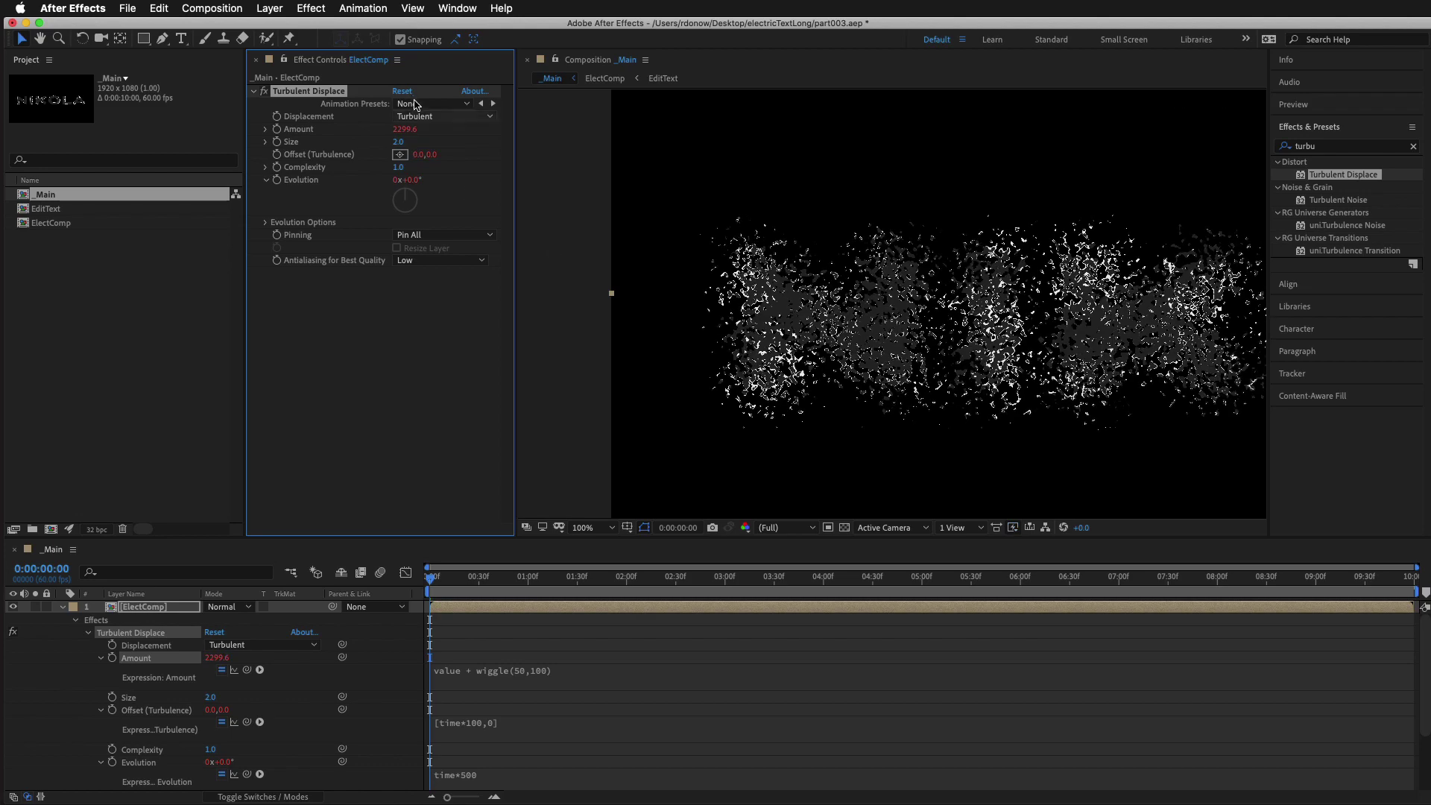
pyautogui.press('space')
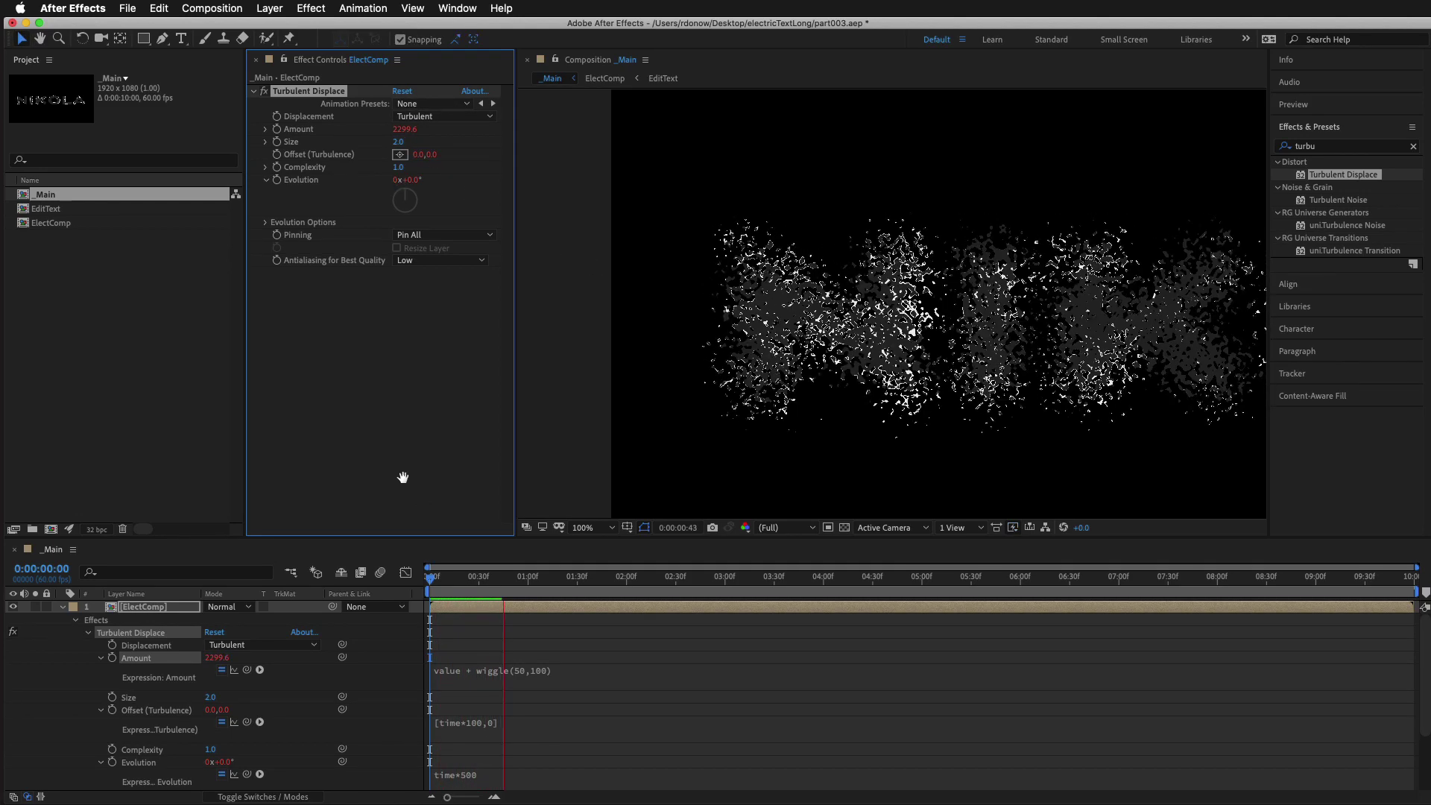
pyautogui.moveTo(478, 592)
pyautogui.mouseDown()
pyautogui.moveTo(458, 593)
pyautogui.moveTo(498, 593)
pyautogui.mouseUp()
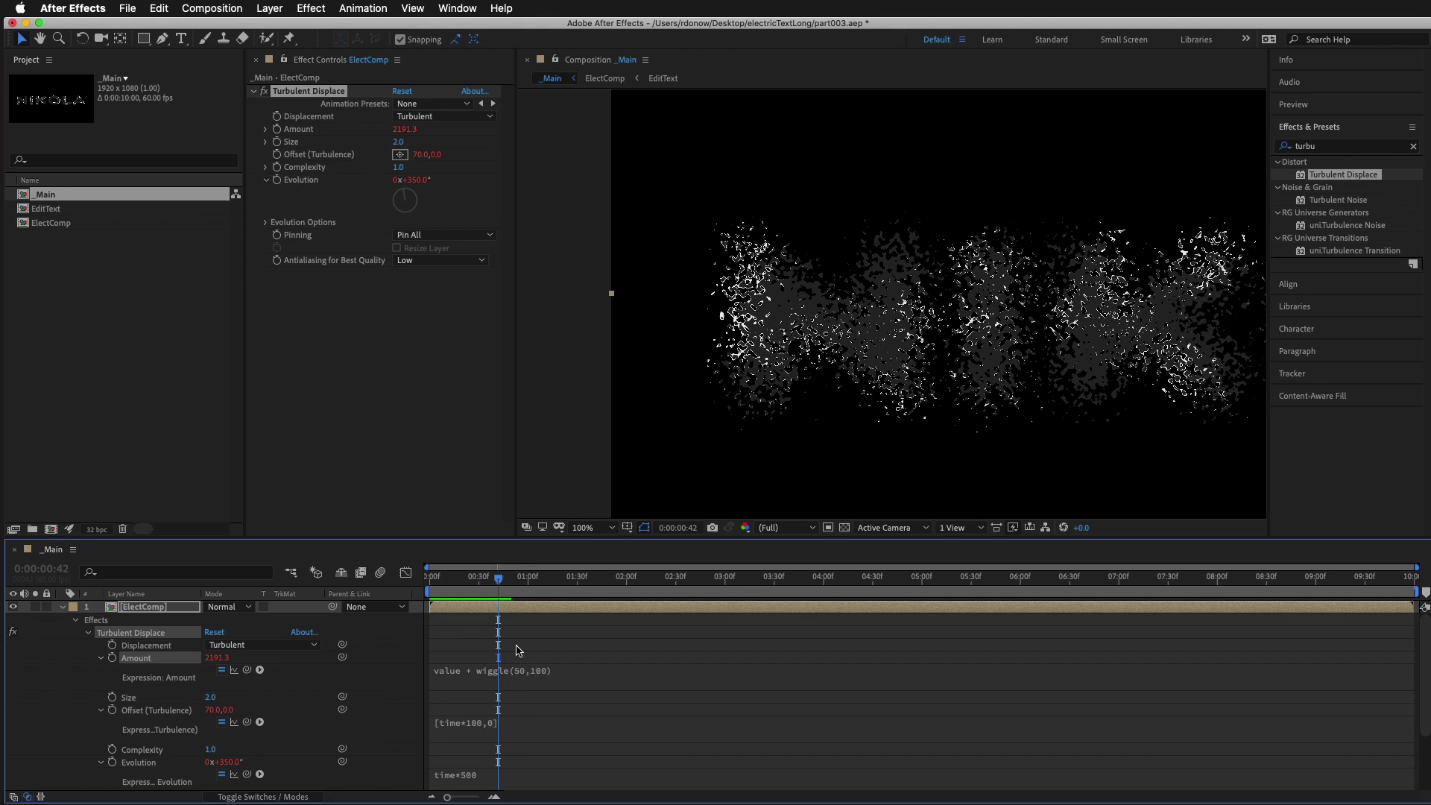
# Return to the first frame and reduce Turbulent Displace's Amount to about 573.6
pyautogui.press('Home')
pyautogui.click(379, 141)
pyautogui.moveTo(406, 129); pyautogui.dragTo(351, 129)
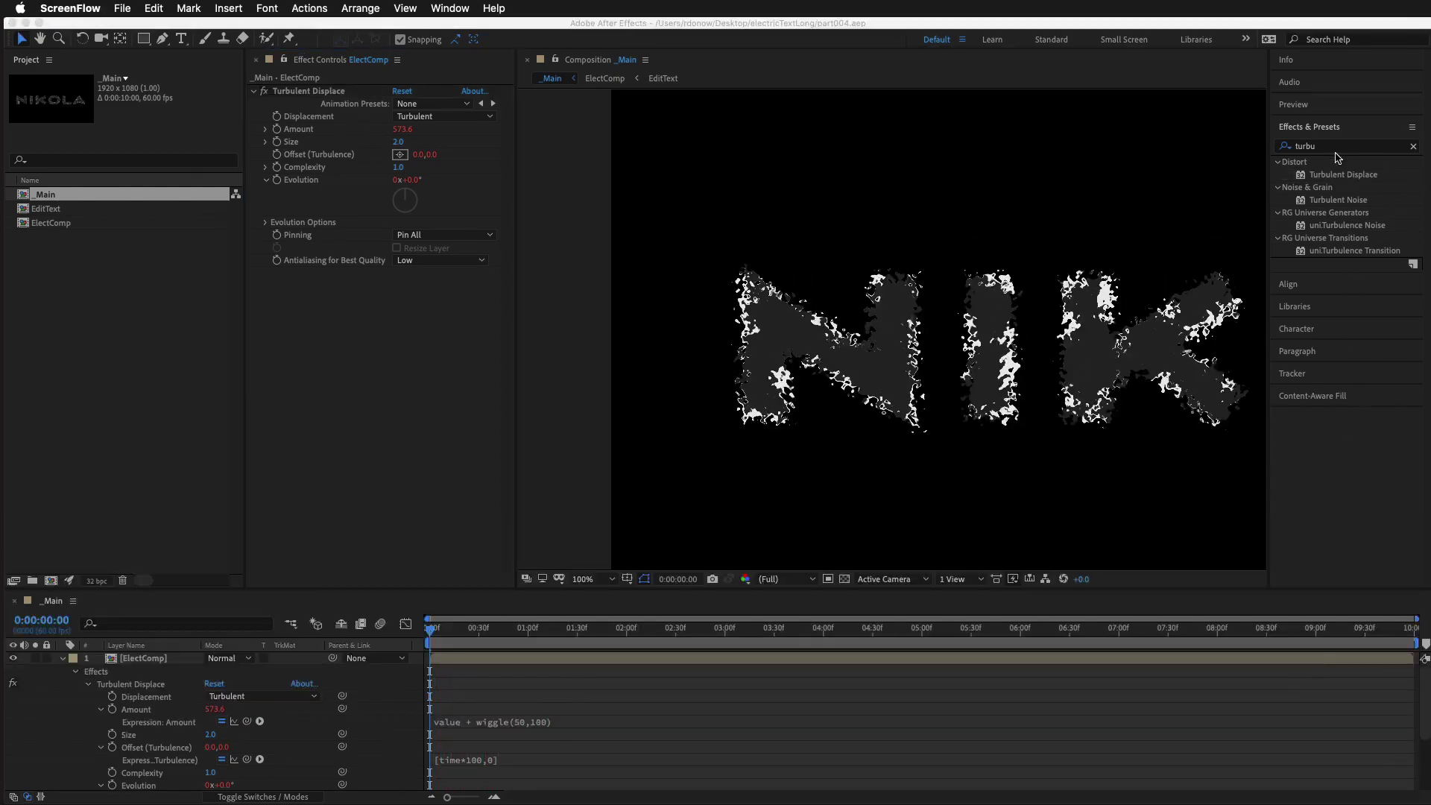
# Find the CC Vector Blur effect and apply it to the ElectComp layer below Turbulent Displace
pyautogui.click(1331, 146)
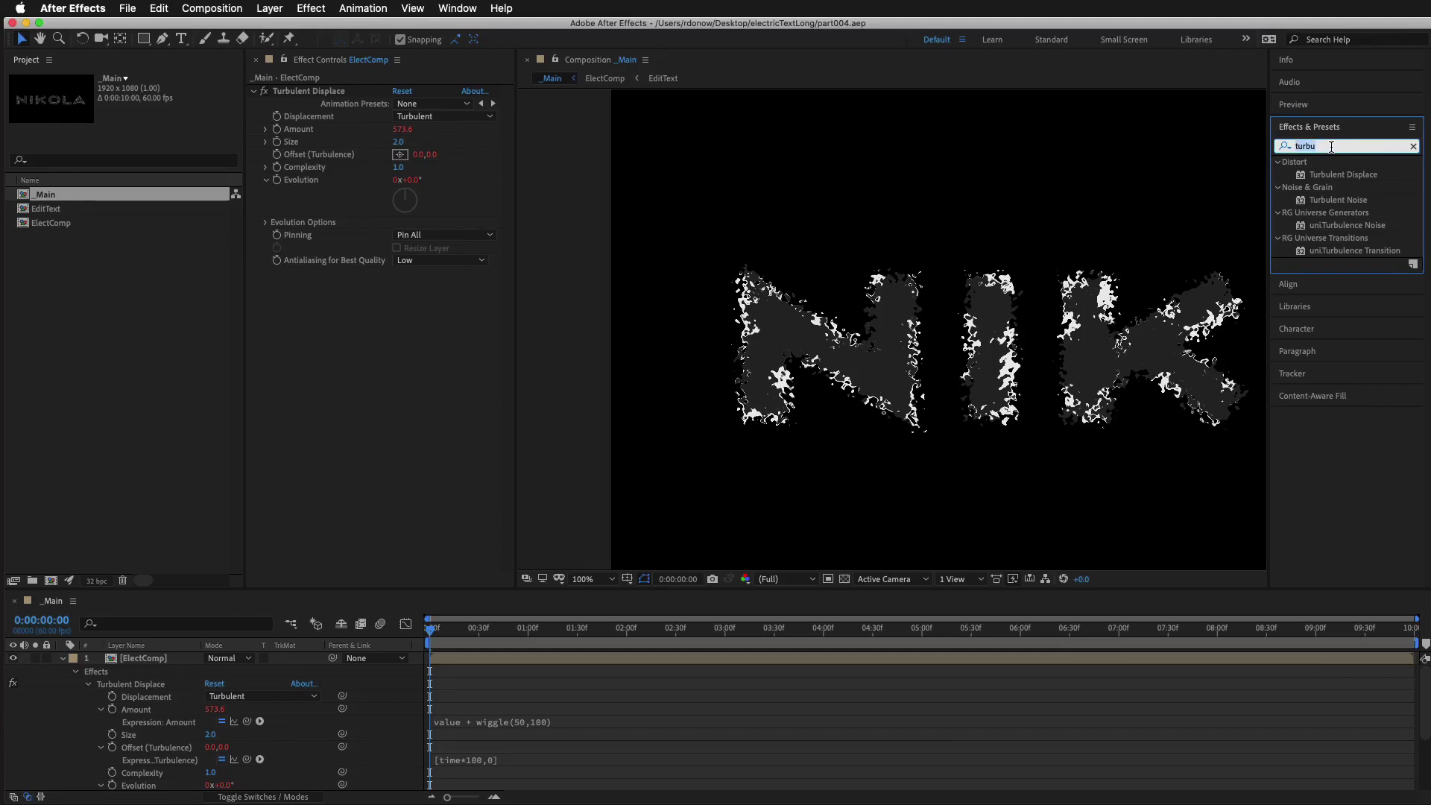
pyautogui.write('cc vect')
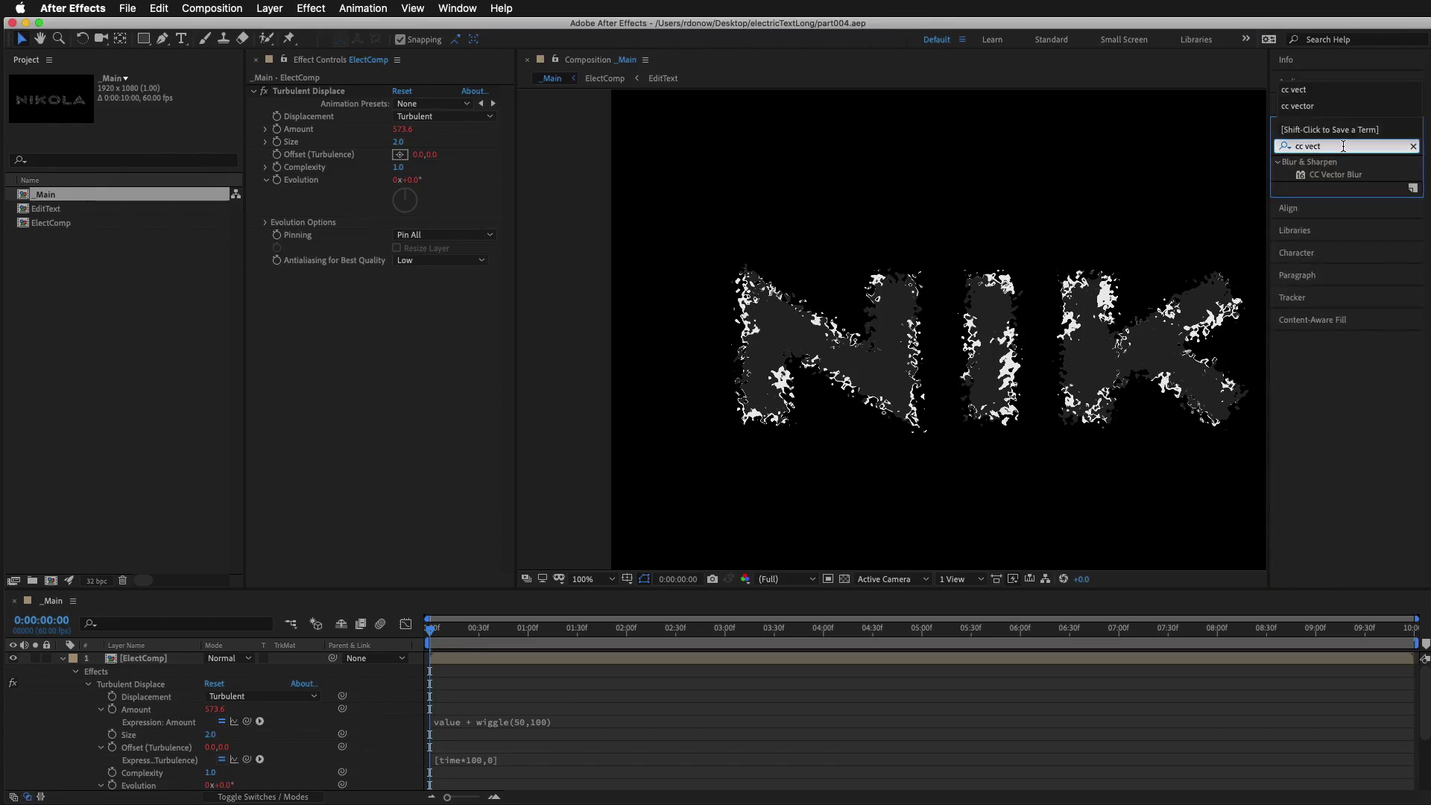
pyautogui.moveTo(1342, 175); pyautogui.dragTo(405, 354)
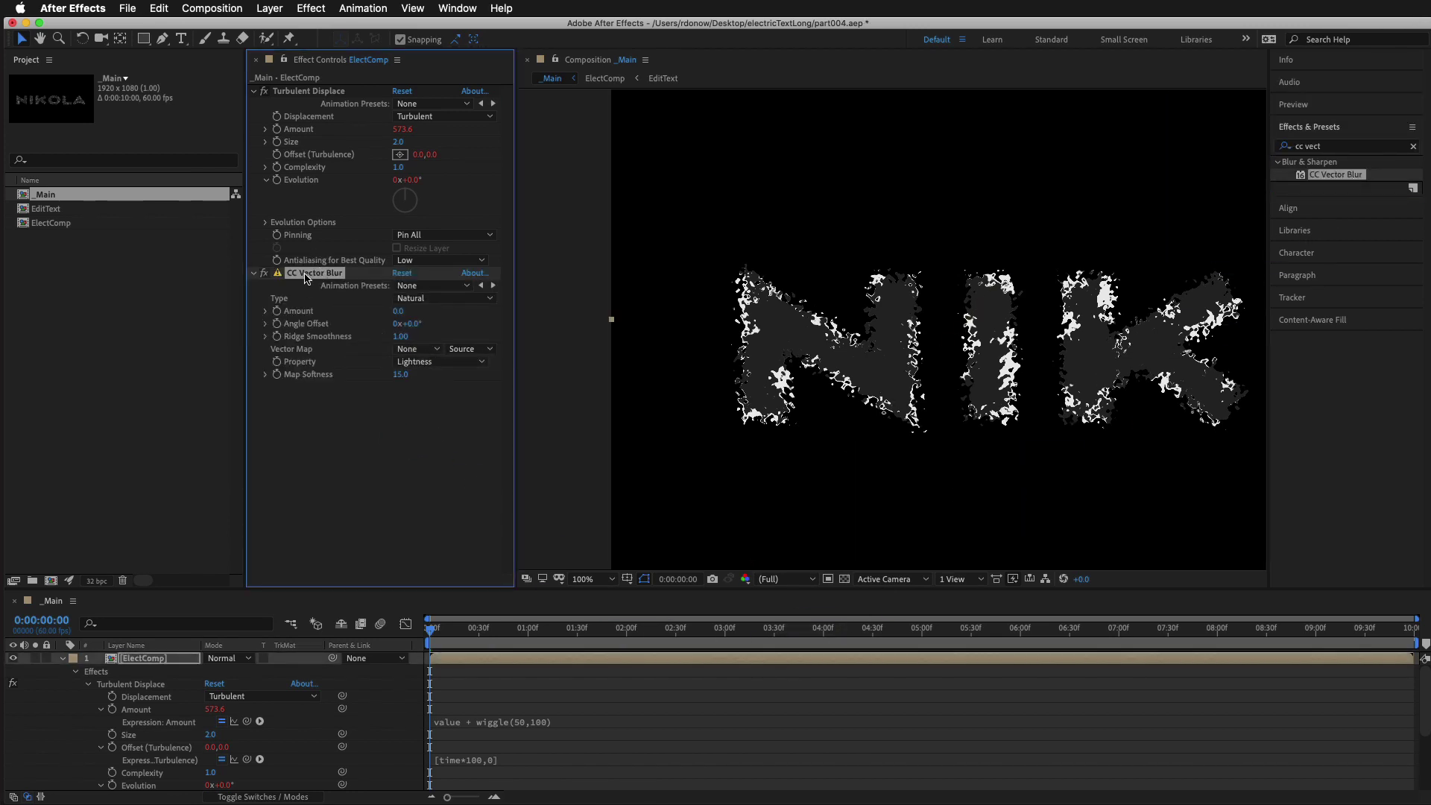
# Set CC Vector Blur's Amount to 140, Ridge Smoothness to 7.20 and Map Softness to 0
pyautogui.click(399, 312)
pyautogui.write('140')
pyautogui.press('Return')
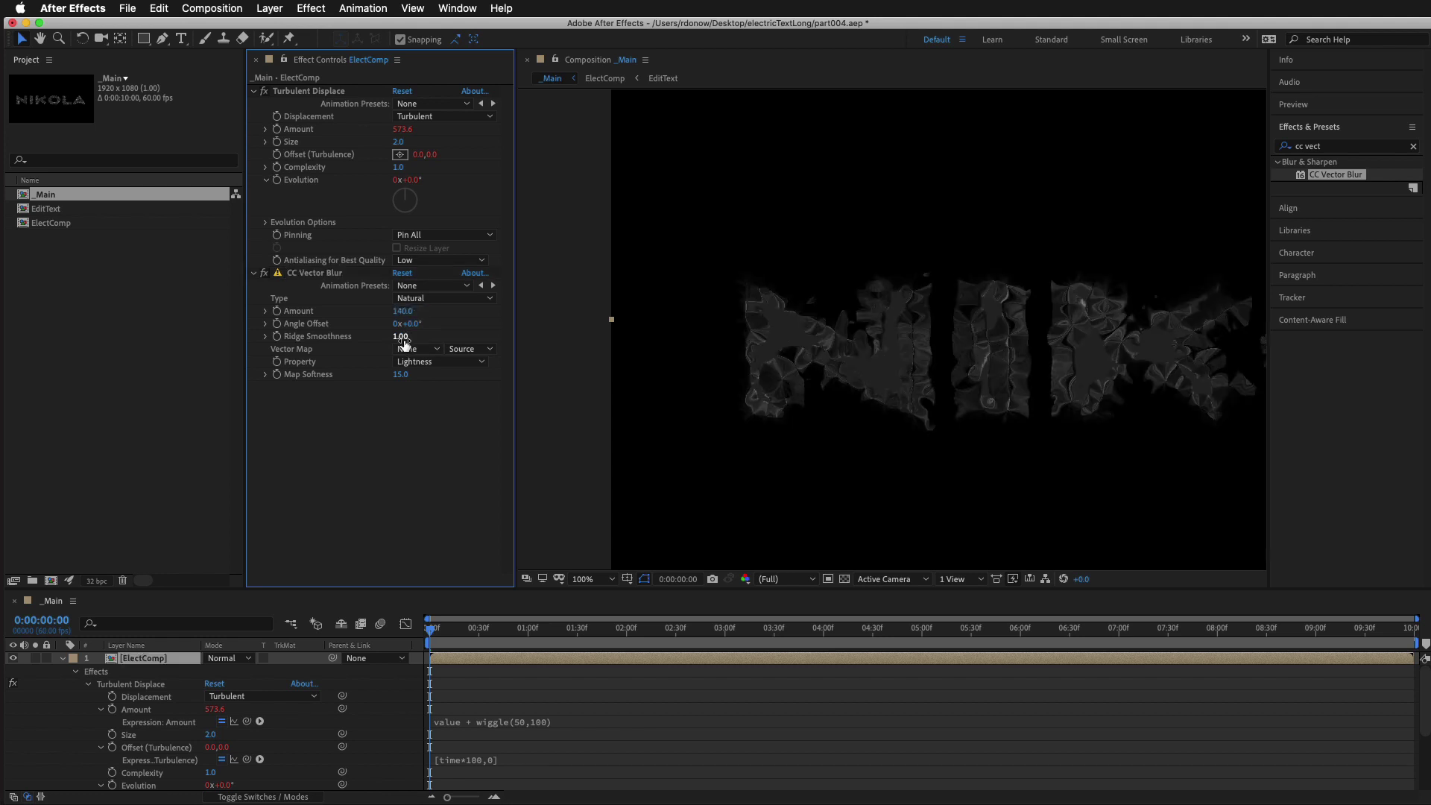
pyautogui.moveTo(404, 343); pyautogui.dragTo(159, 402)
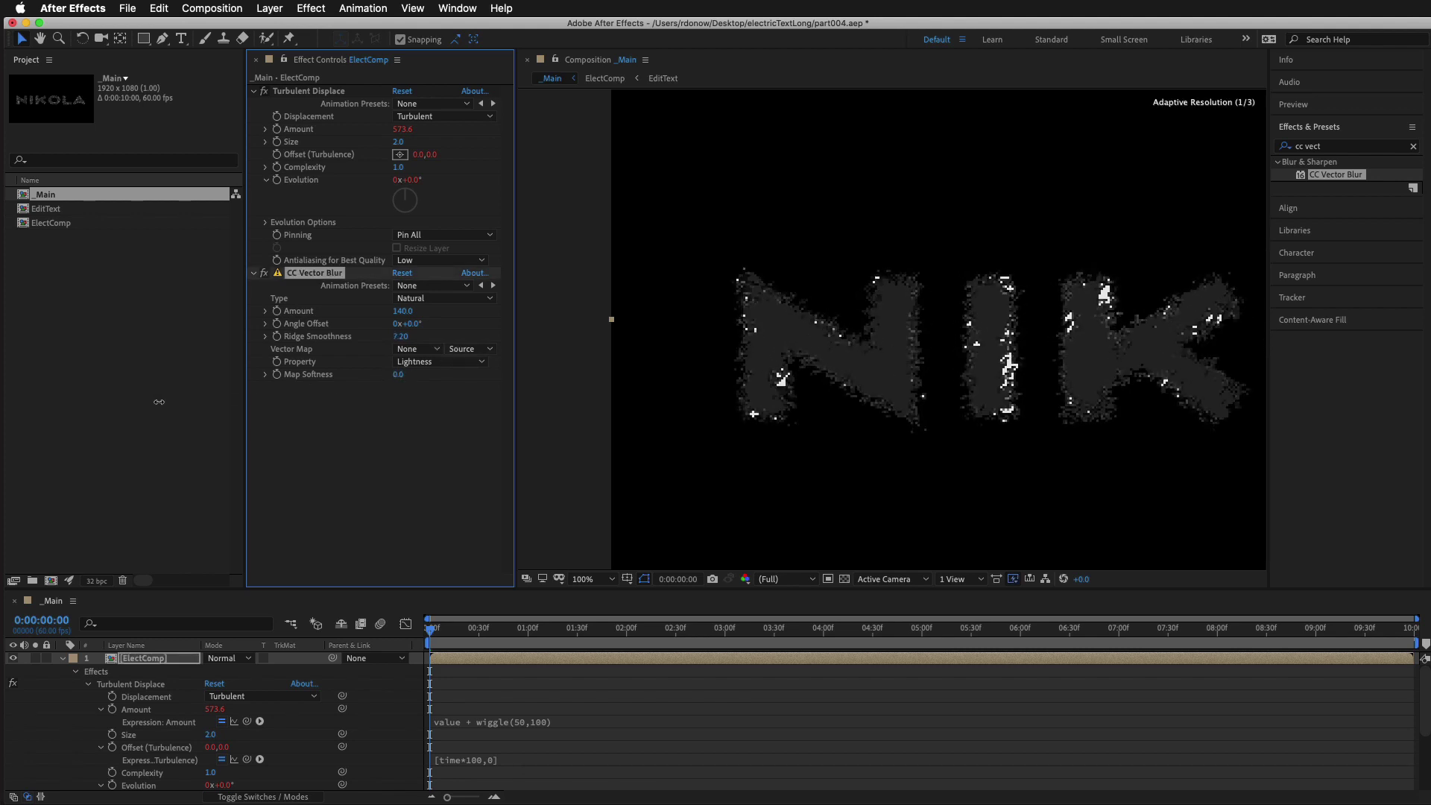
# Change CC Vector Blur's Property to Red and compare the letter N with the effect off and on
pyautogui.click(440, 365)
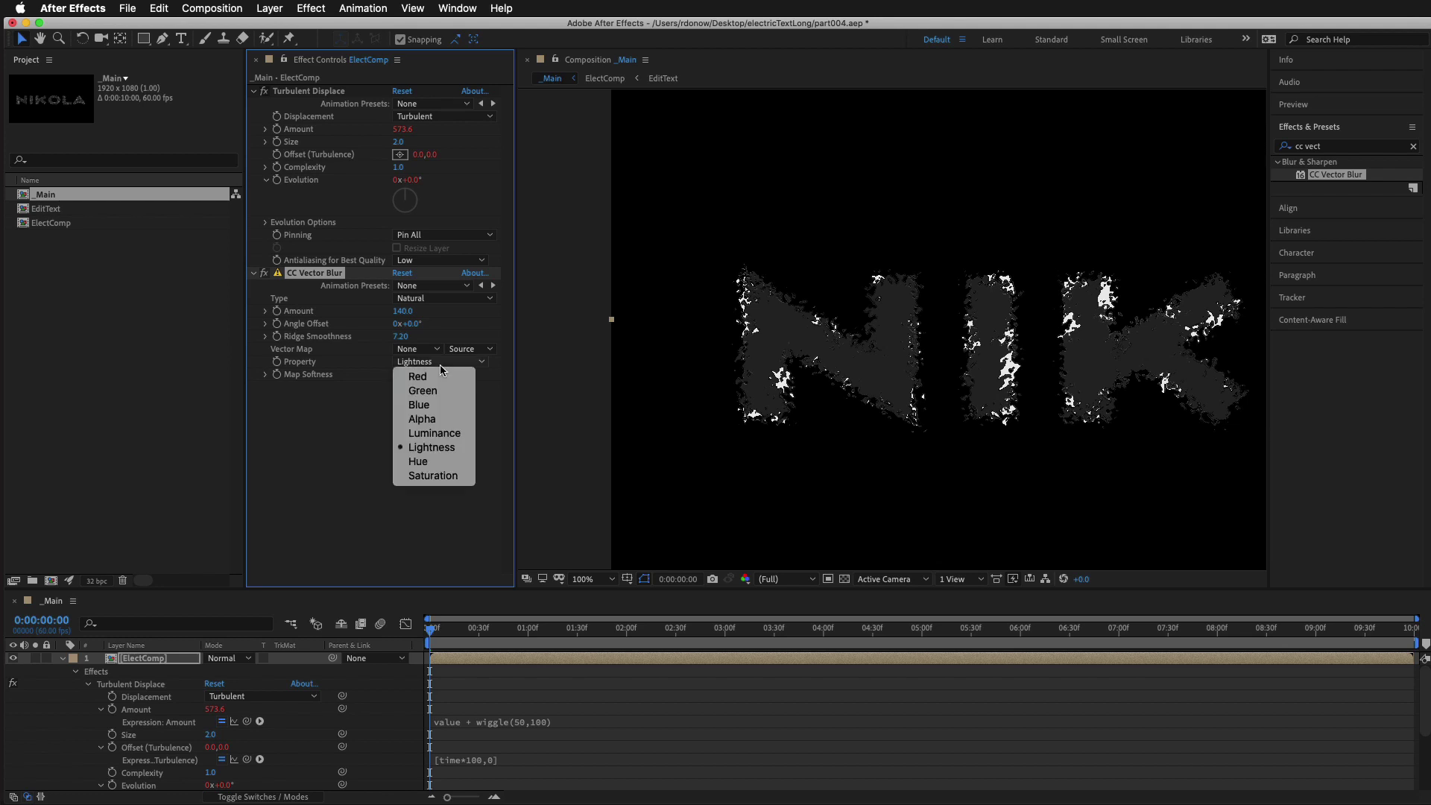
pyautogui.click(440, 376)
pyautogui.scroll(2, 990, 328)
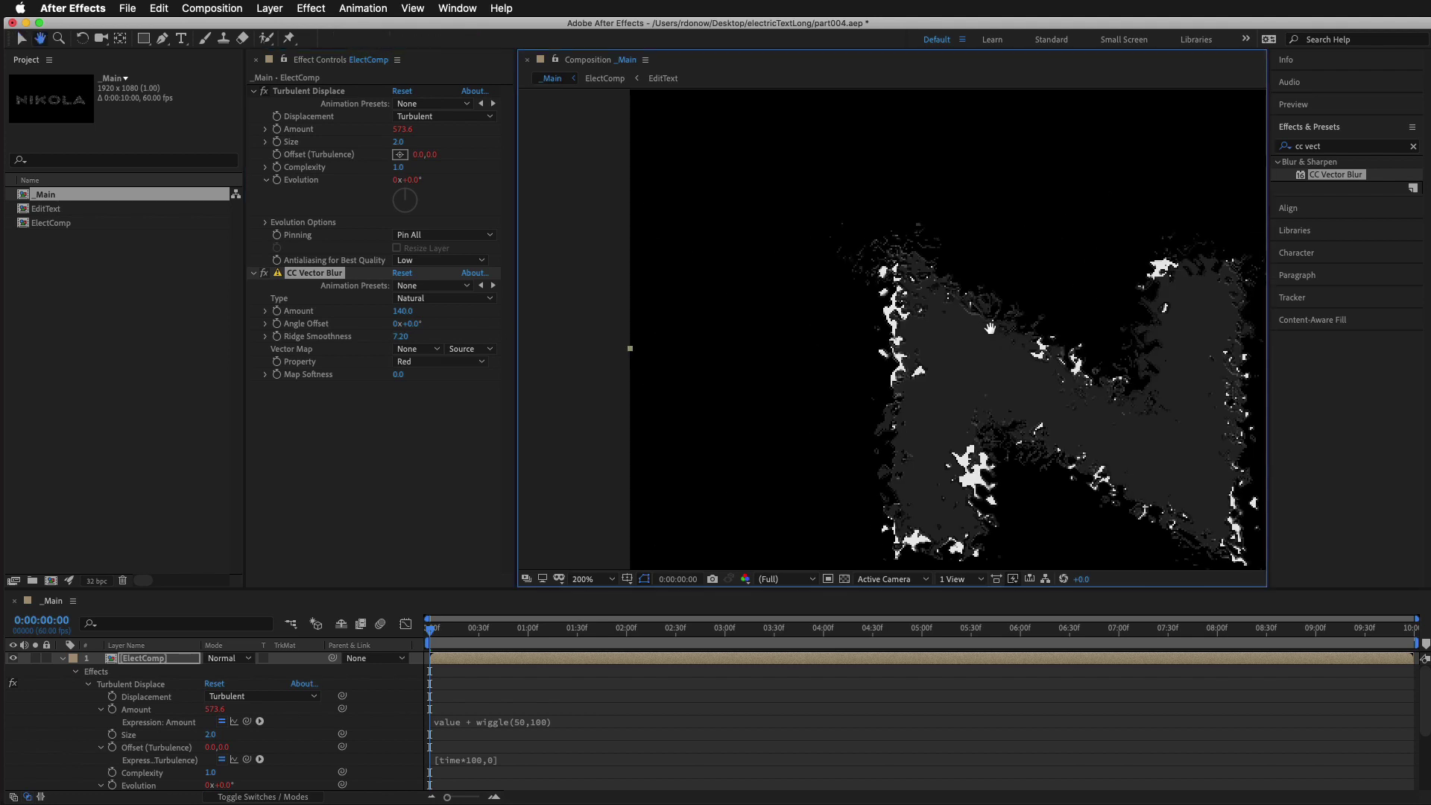
pyautogui.click(265, 274)
pyautogui.click(265, 274)
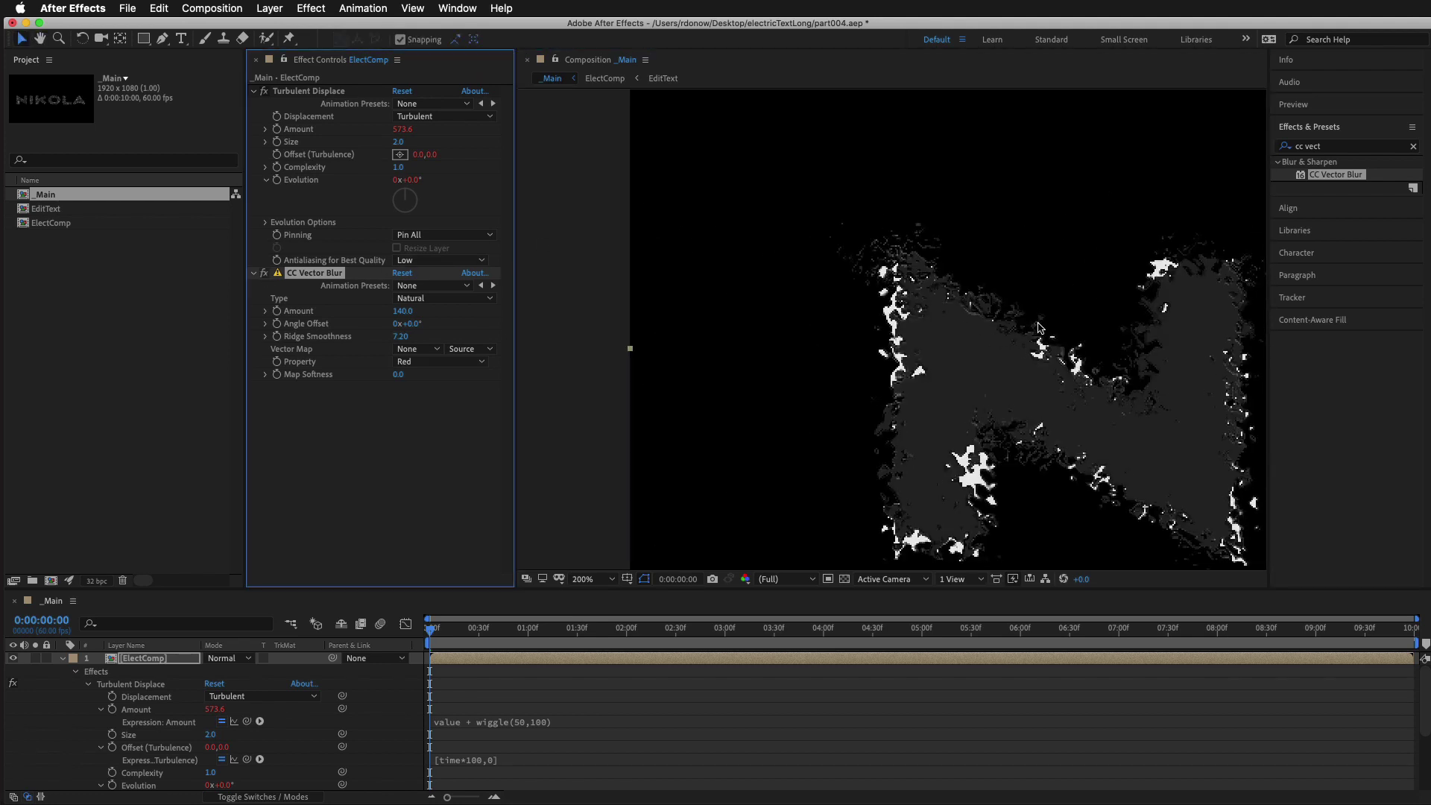
# Find the CC Composite effect and apply it to the ElectComp layer below CC Vector Blur
pyautogui.scroll(-2, 1041, 328)
pyautogui.moveTo(1041, 314); pyautogui.dragTo(796, 298)
pyautogui.click(1344, 149)
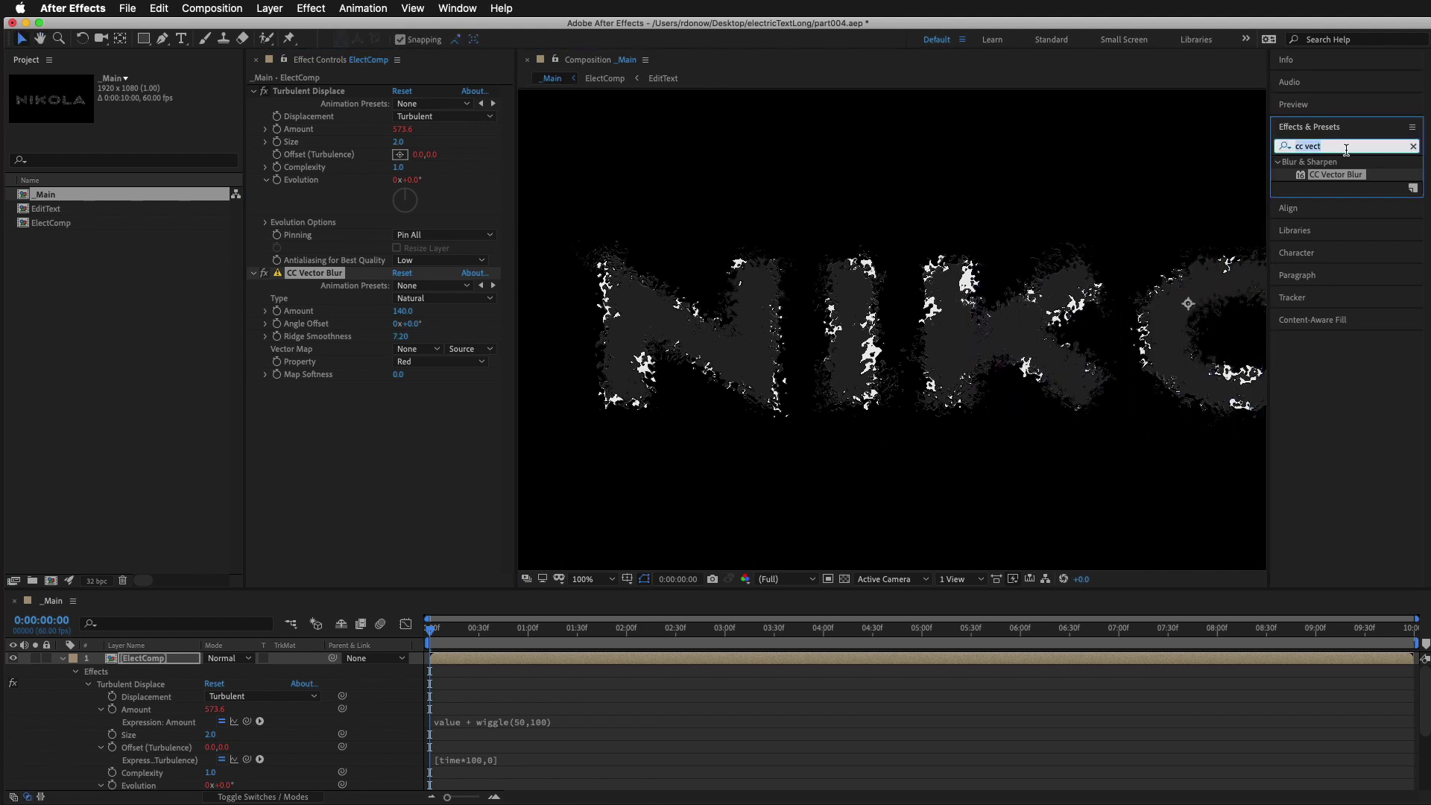
pyautogui.write('cc comp')
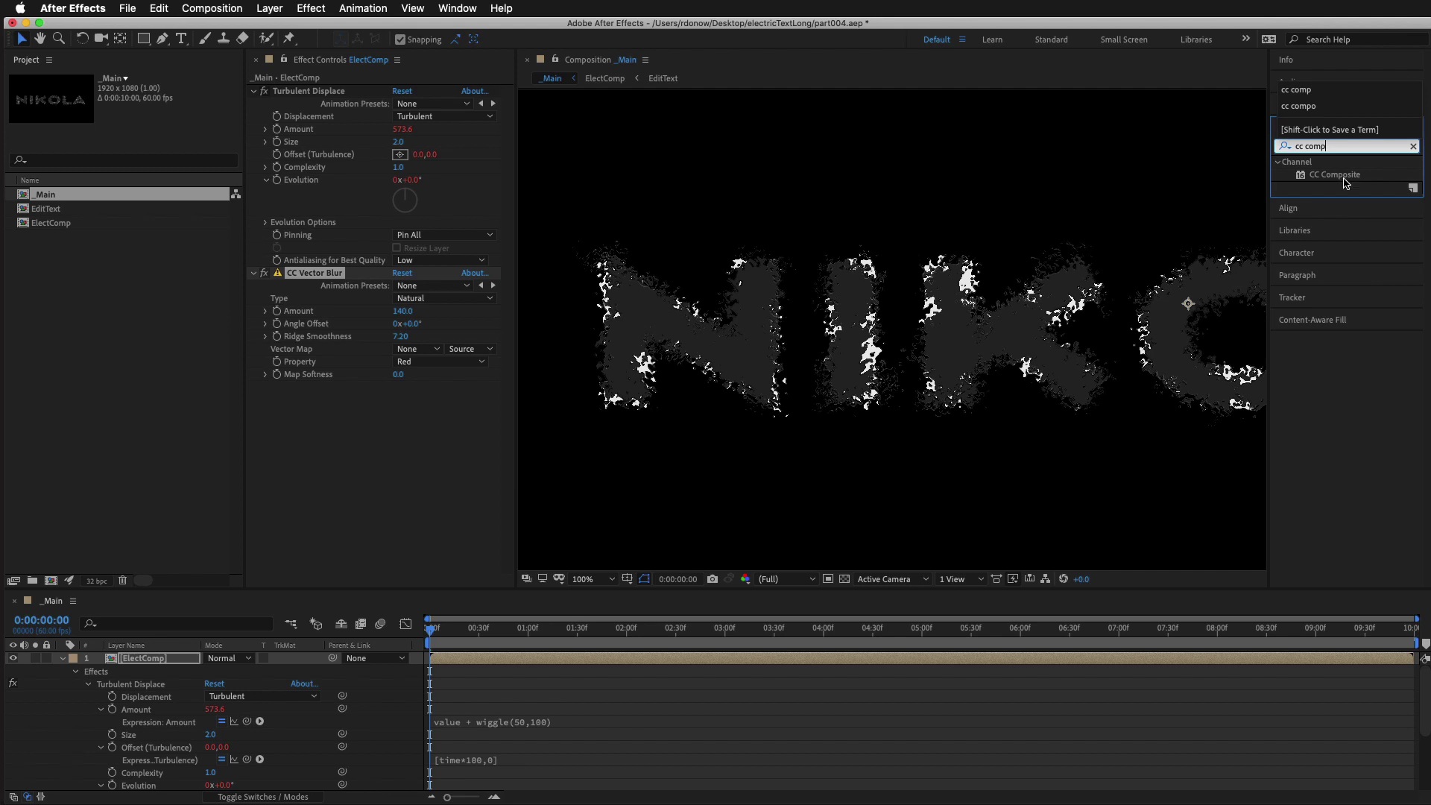
pyautogui.moveTo(1334, 175); pyautogui.dragTo(391, 444)
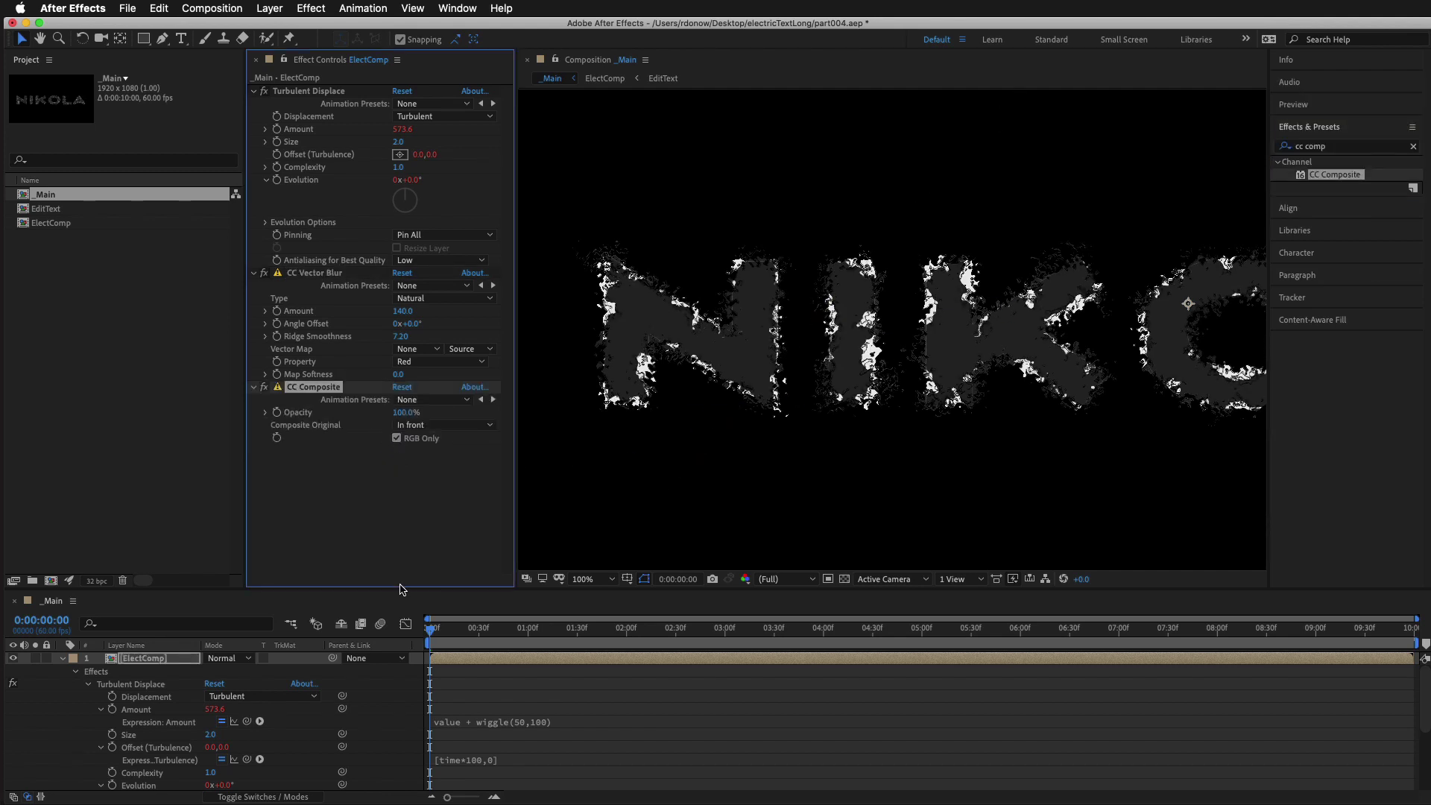
# Turn off RGB Only in CC Composite and set Composite Original to Silhouette Alpha
pyautogui.click(397, 438)
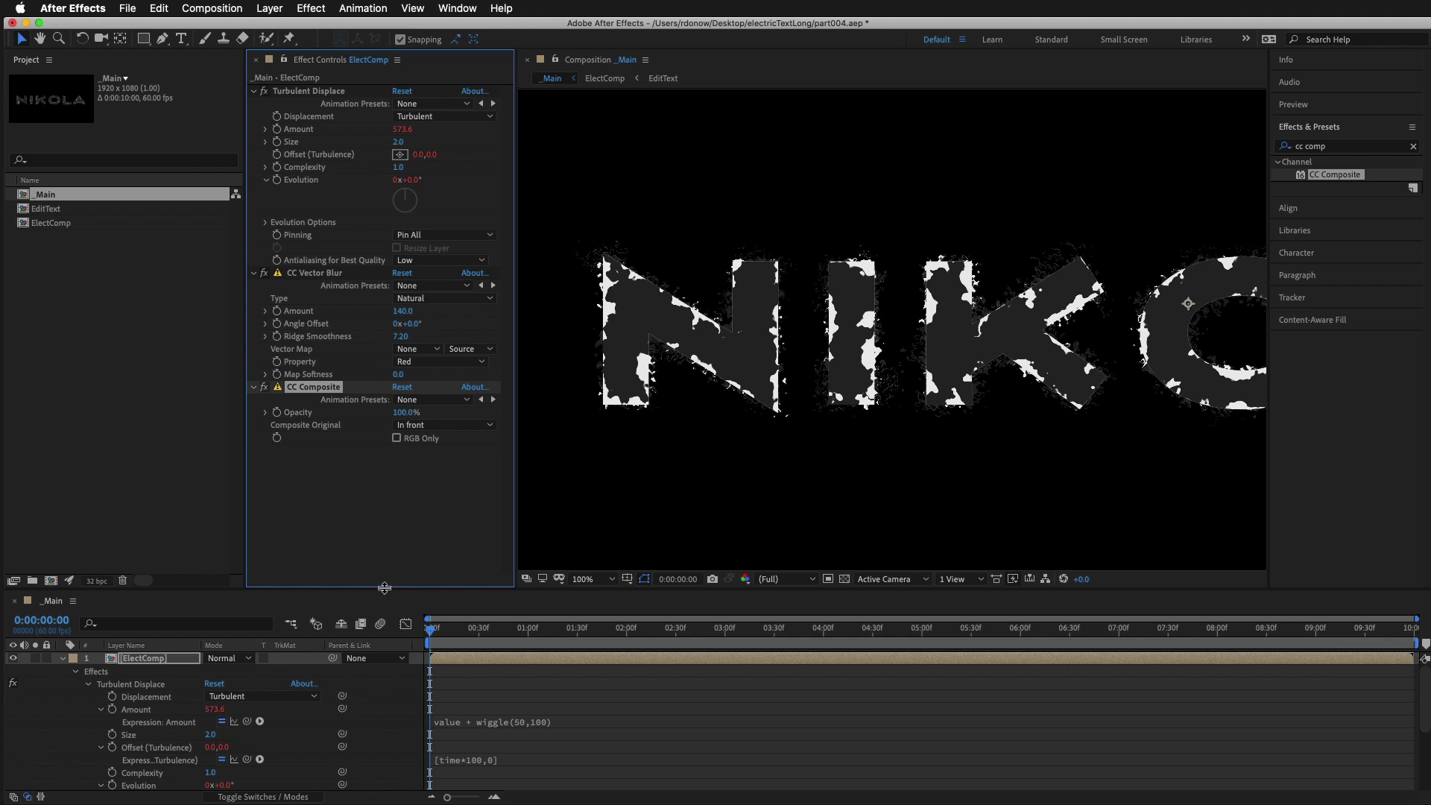
pyautogui.moveTo(386, 589); pyautogui.dragTo(385, 325)
pyautogui.scroll(-4, 492, 201)
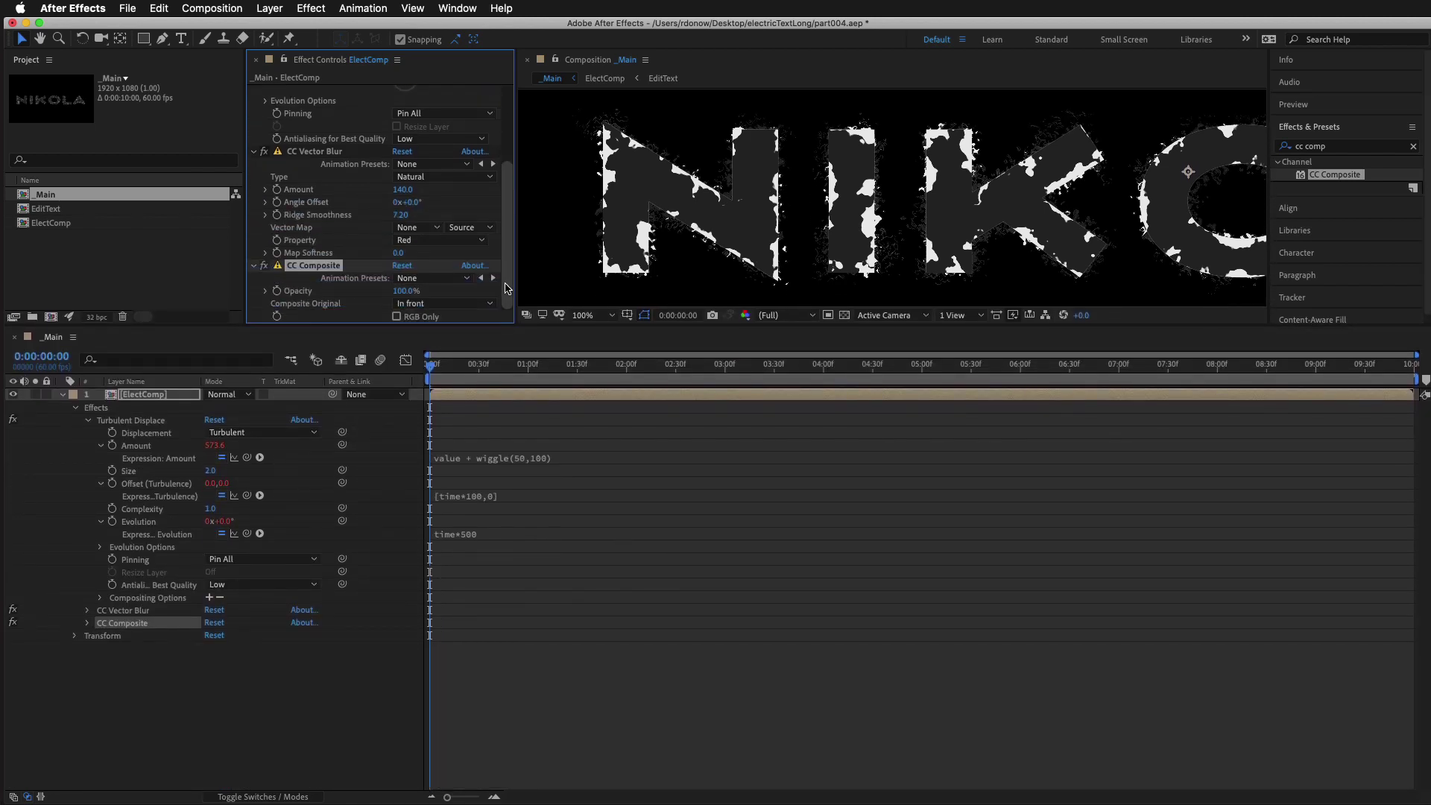
pyautogui.click(456, 304)
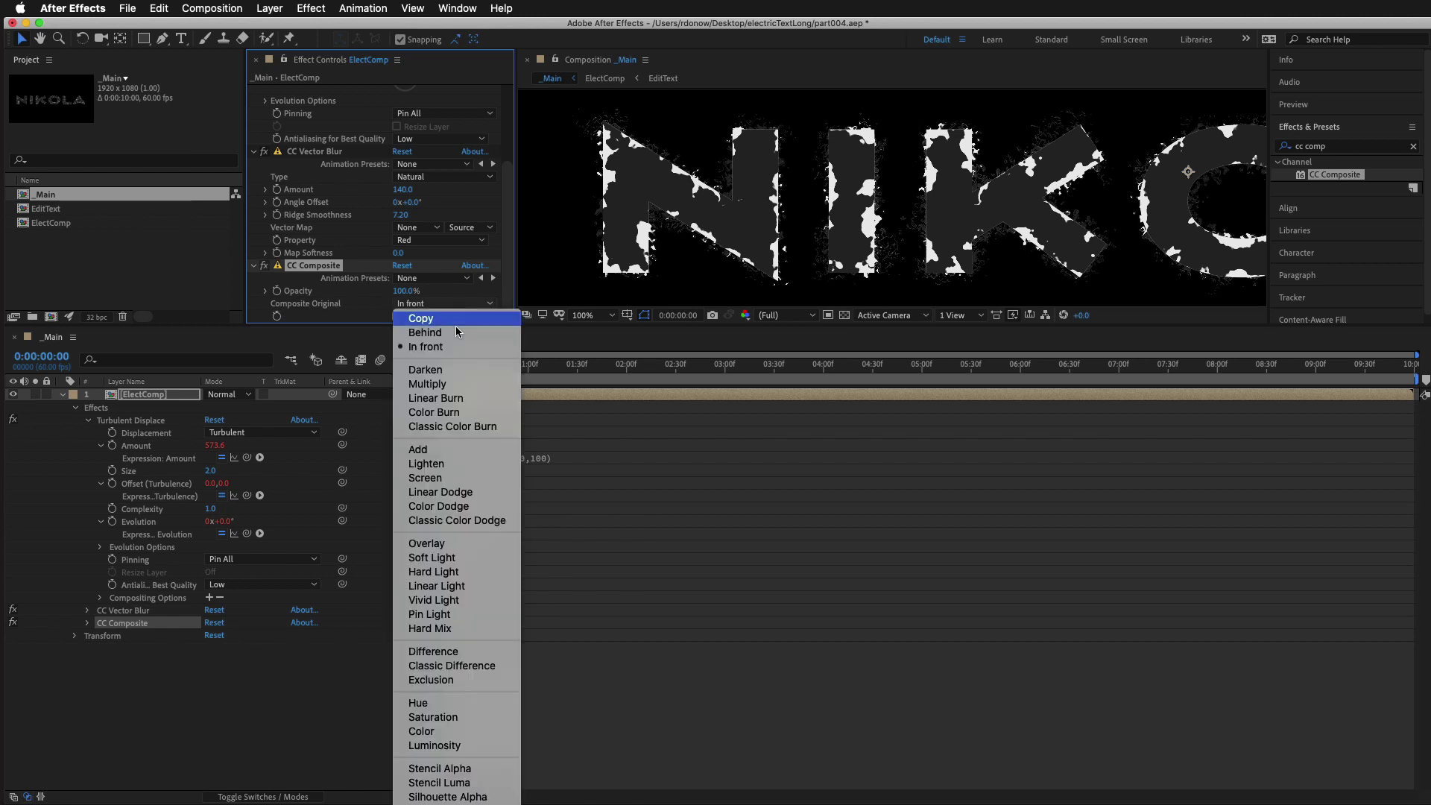
pyautogui.click(462, 797)
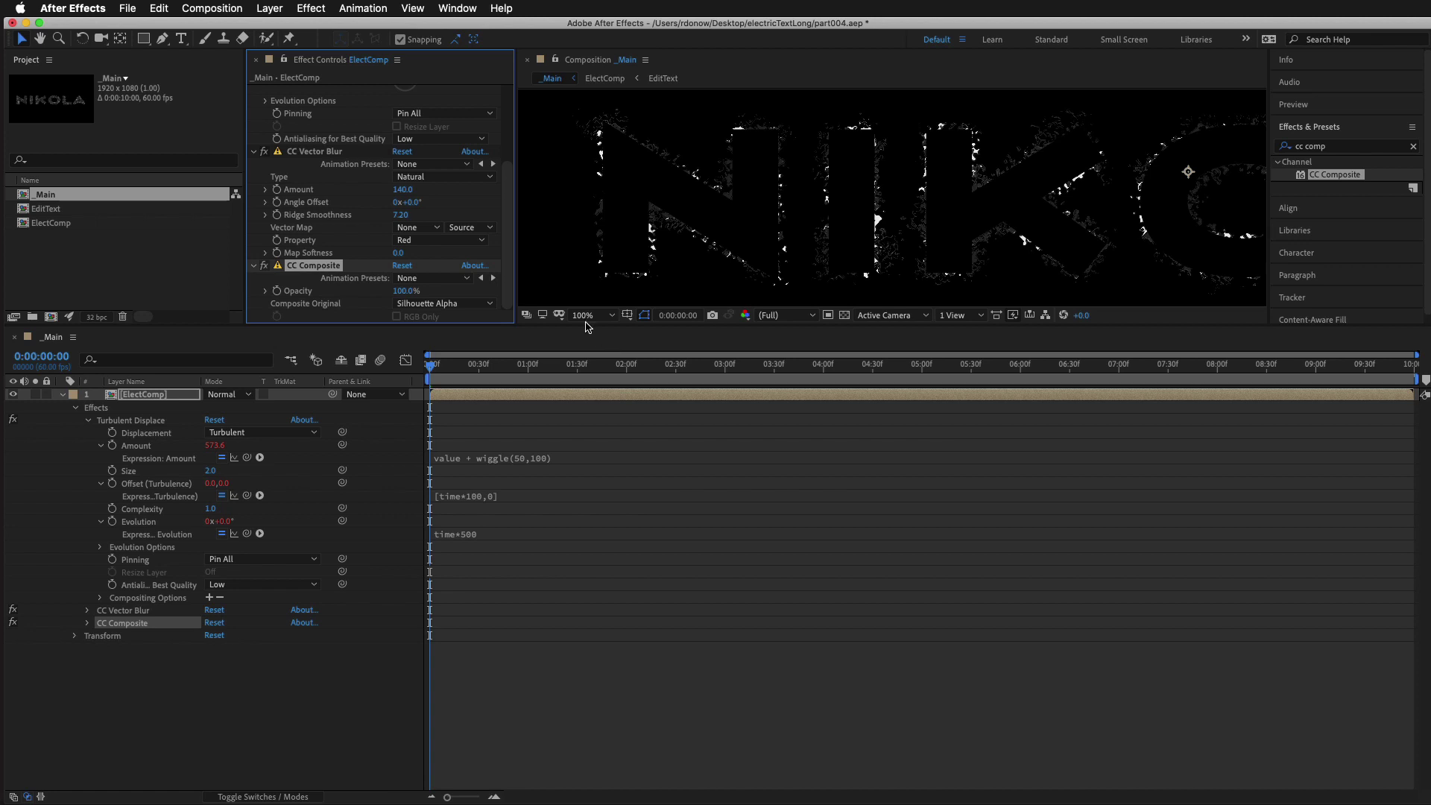
# Preview the animation and check the hollowed letters against the transparency grid
pyautogui.moveTo(588, 326); pyautogui.dragTo(717, 641)
pyautogui.press('space')
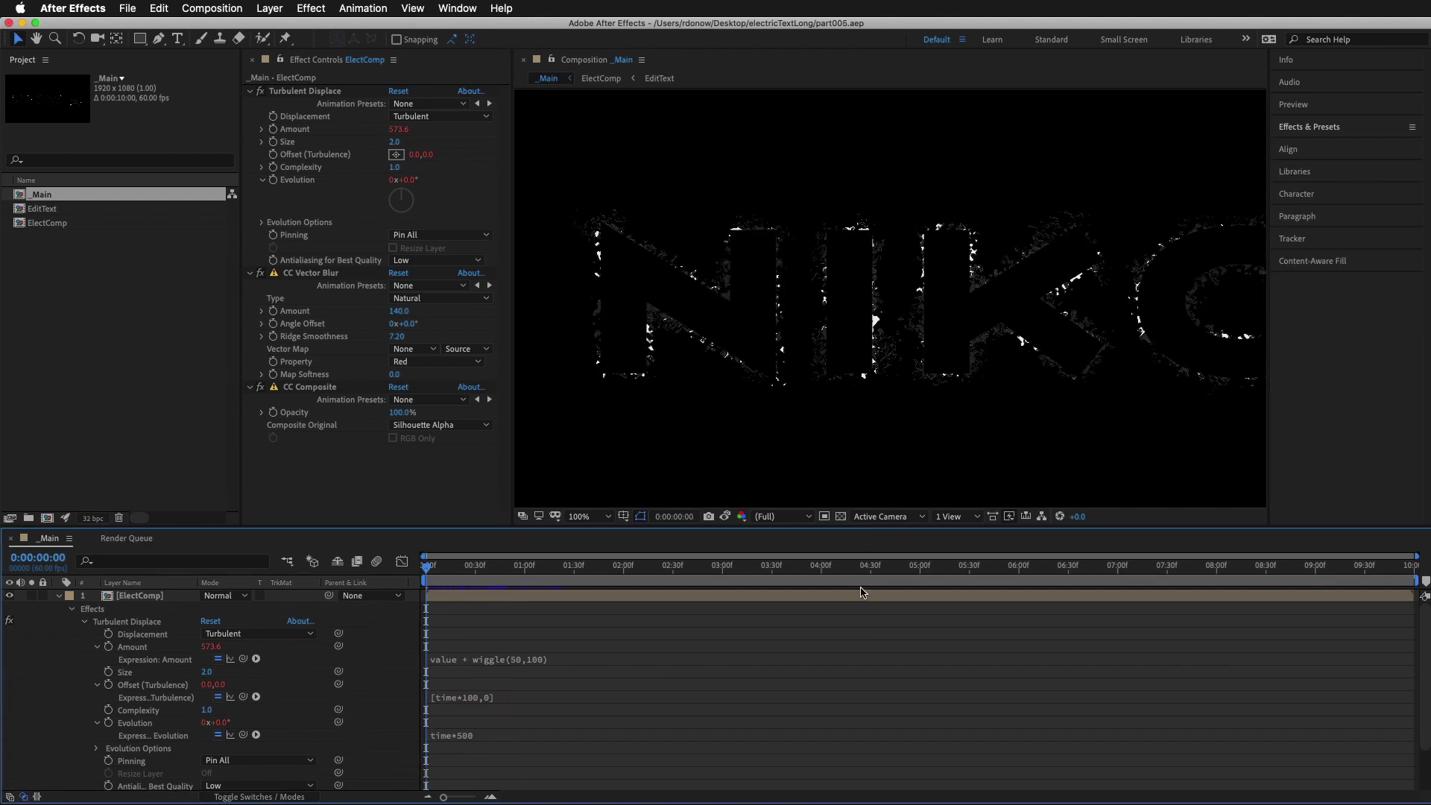
pyautogui.click(841, 517)
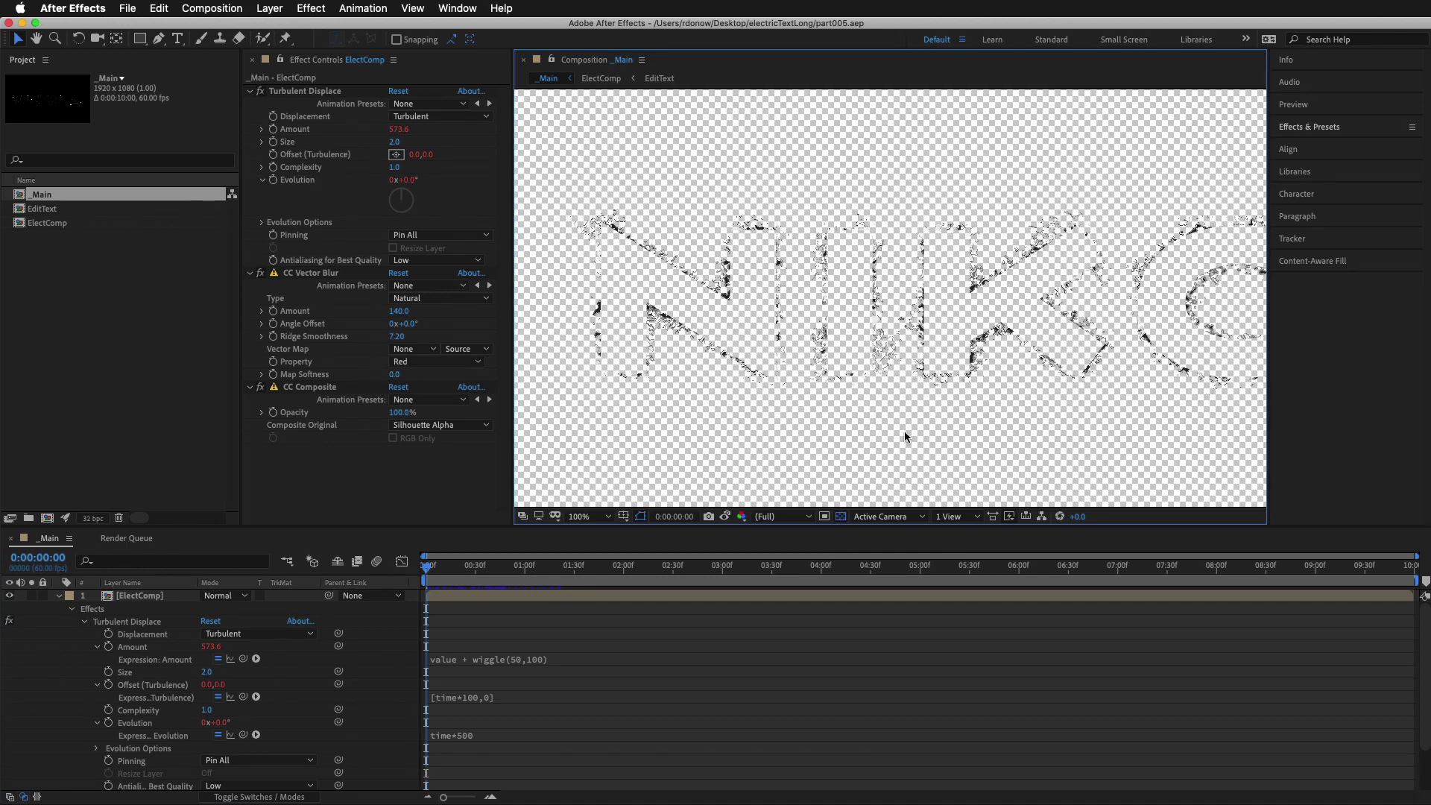
pyautogui.click(841, 517)
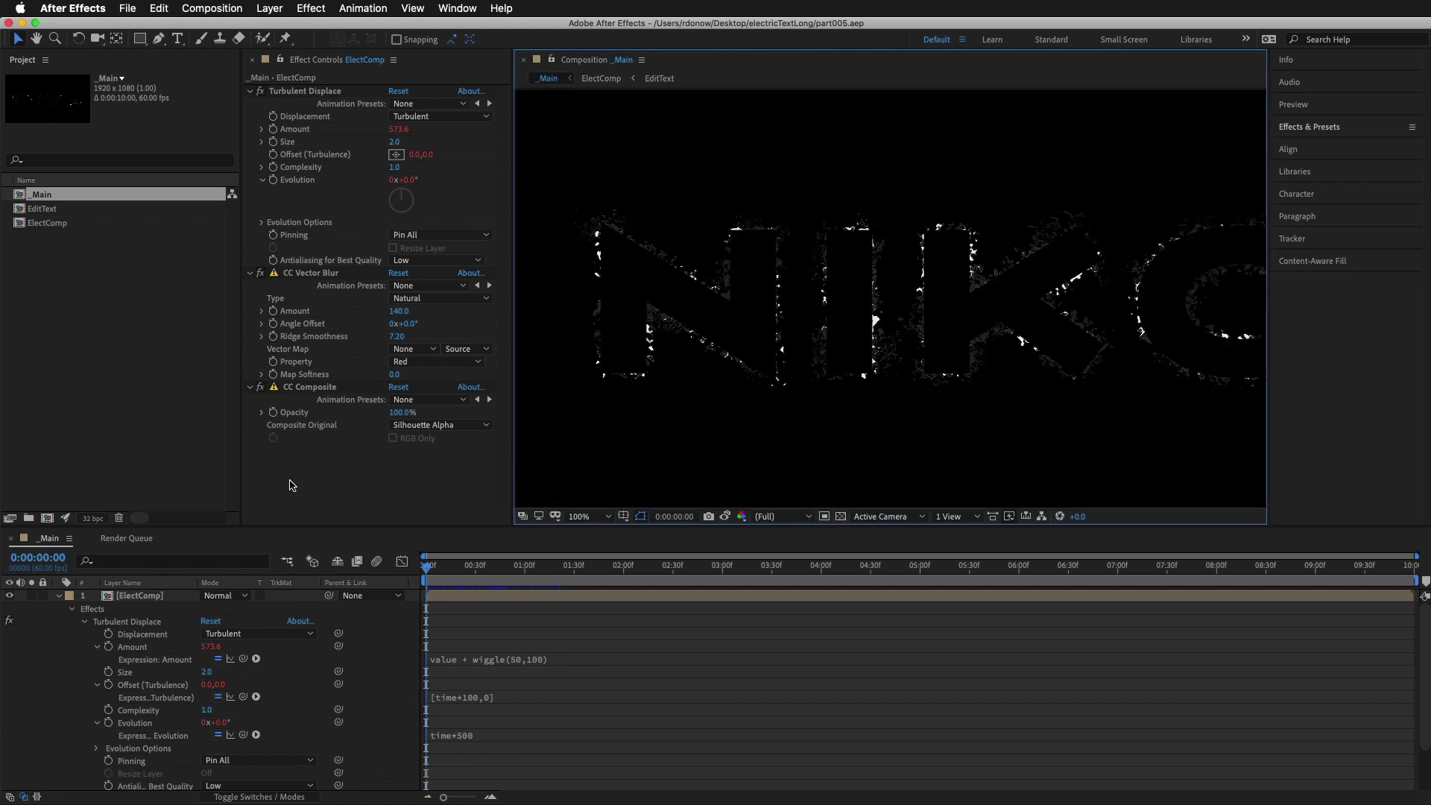
# Collapse the three existing effects, find Matte Choker and apply it to the ElectComp layer below CC Composite
pyautogui.click(250, 91)
pyautogui.click(251, 105)
pyautogui.click(250, 117)
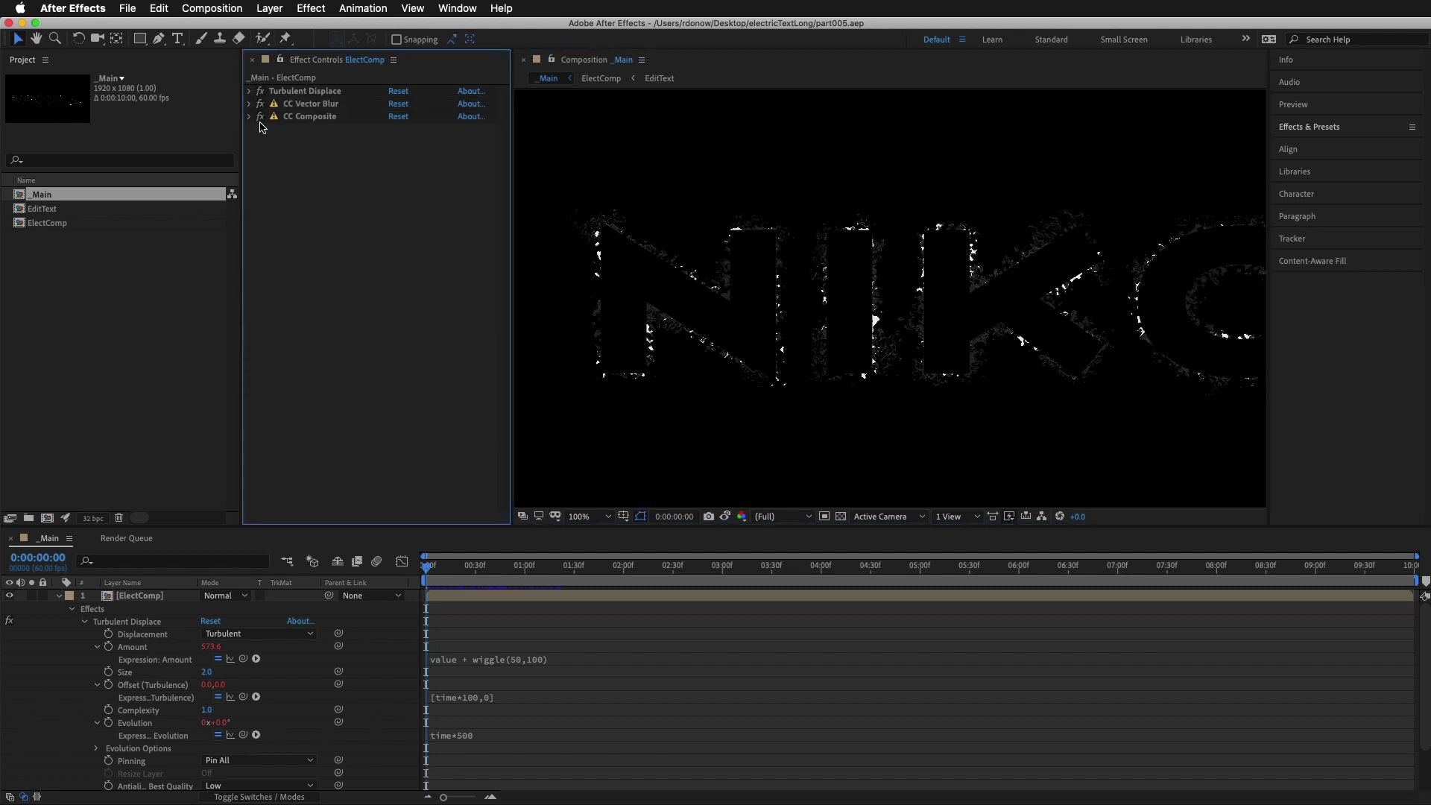
pyautogui.click(1297, 128)
pyautogui.click(1320, 147)
pyautogui.write('matte')
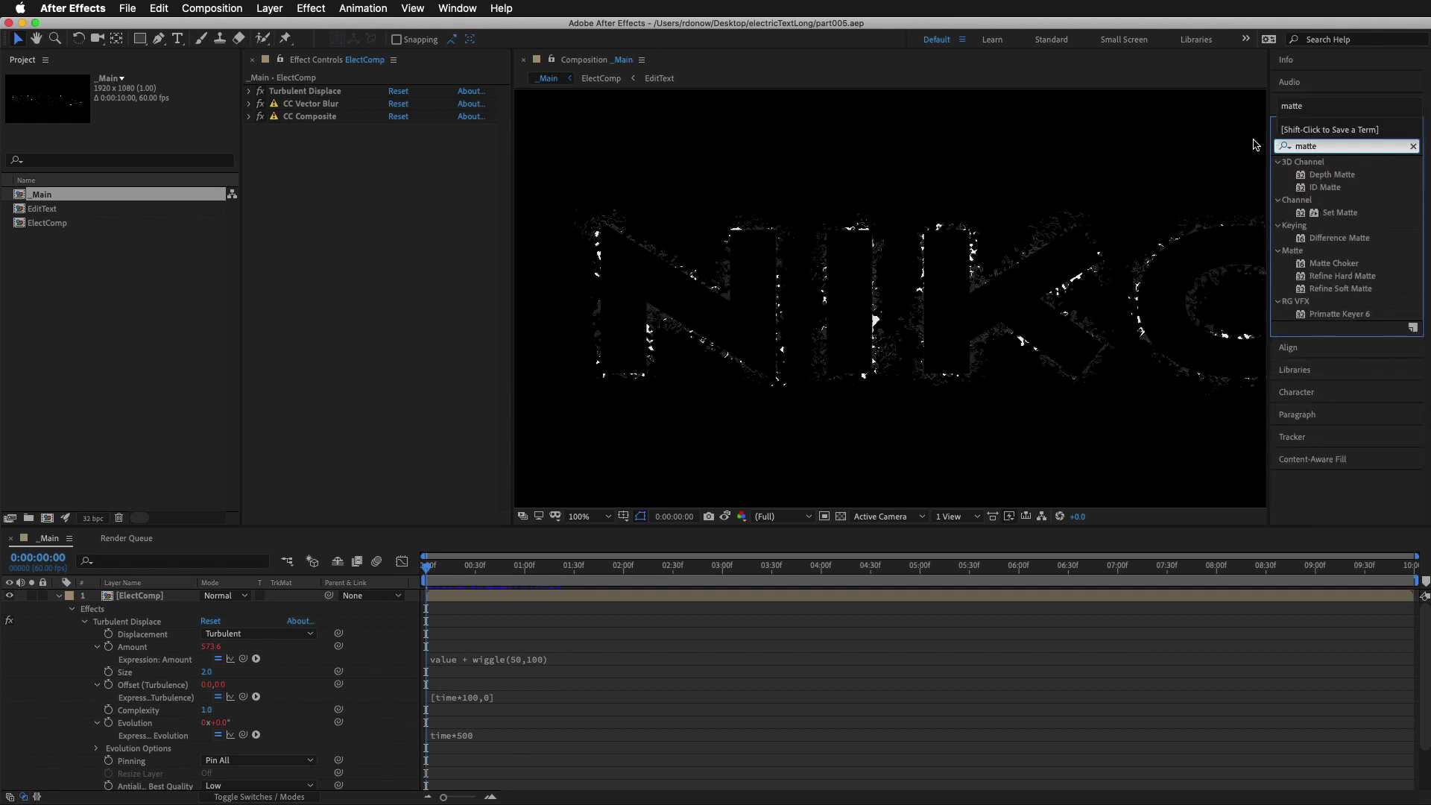
pyautogui.click(1335, 264)
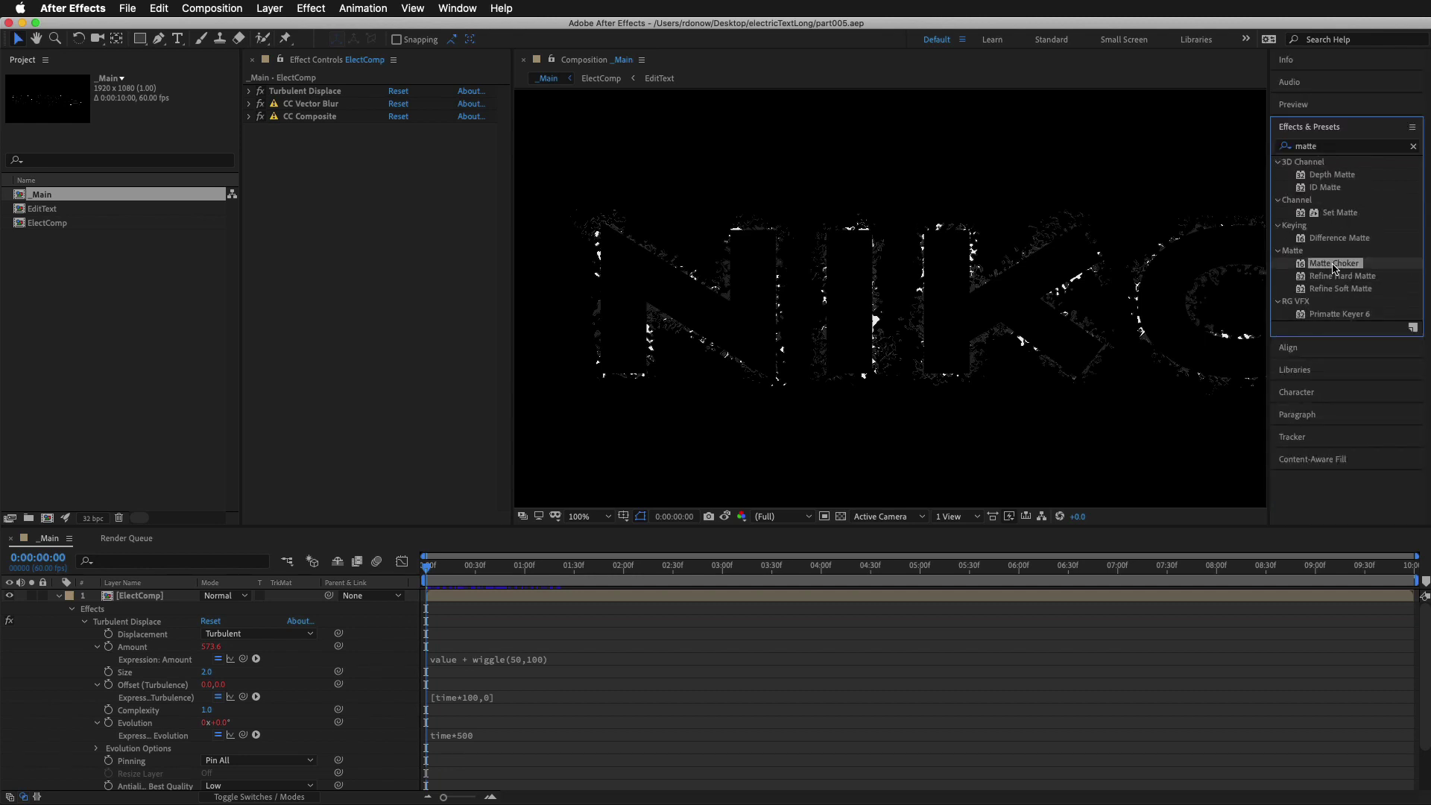
pyautogui.moveTo(1313, 268); pyautogui.dragTo(402, 382)
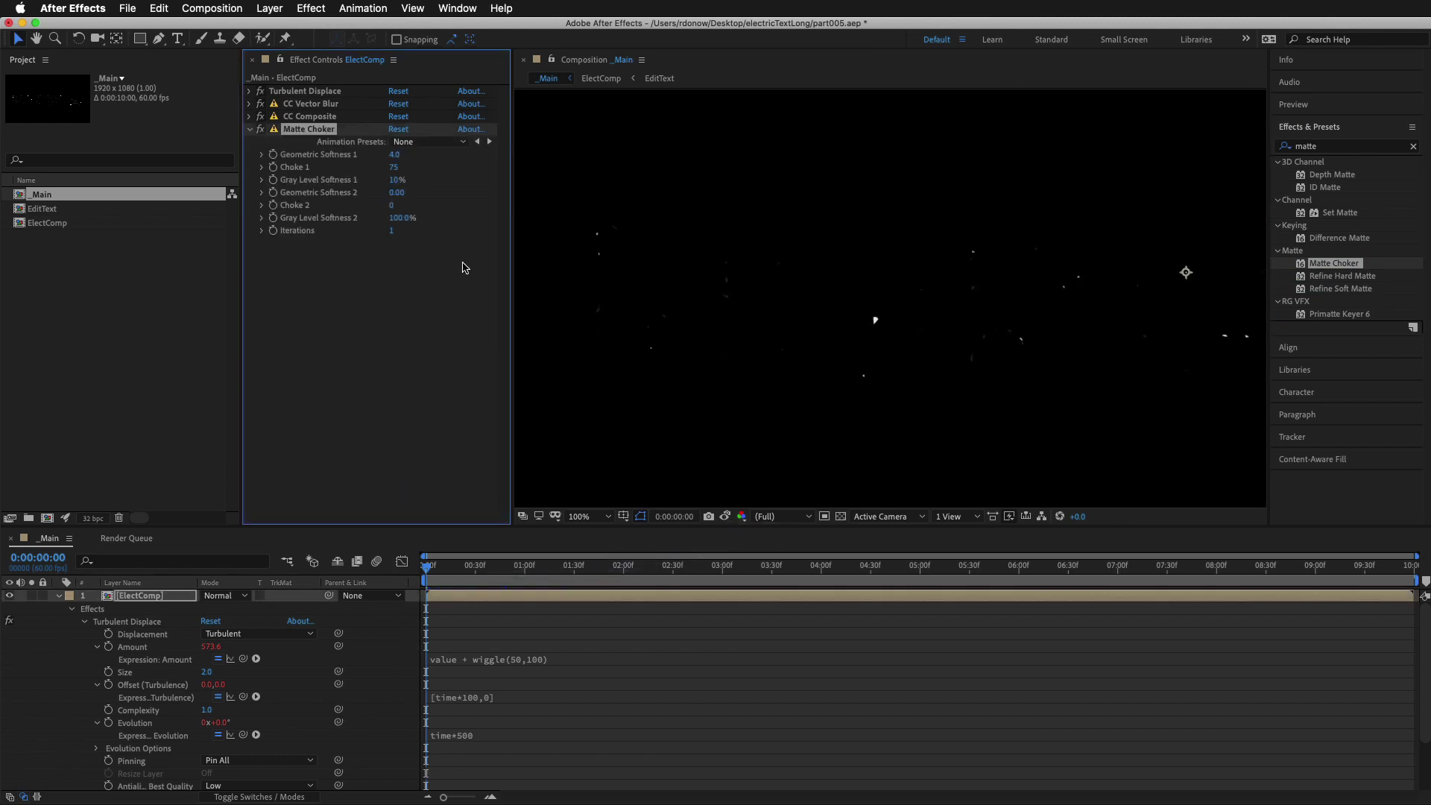
# Set Matte Choker's Choke 1 to -91 and check the thickened edges against the transparency grid
pyautogui.click(394, 169)
pyautogui.write('-69')
pyautogui.press('Return')
pyautogui.moveTo(295, 179); pyautogui.dragTo(281, 177)
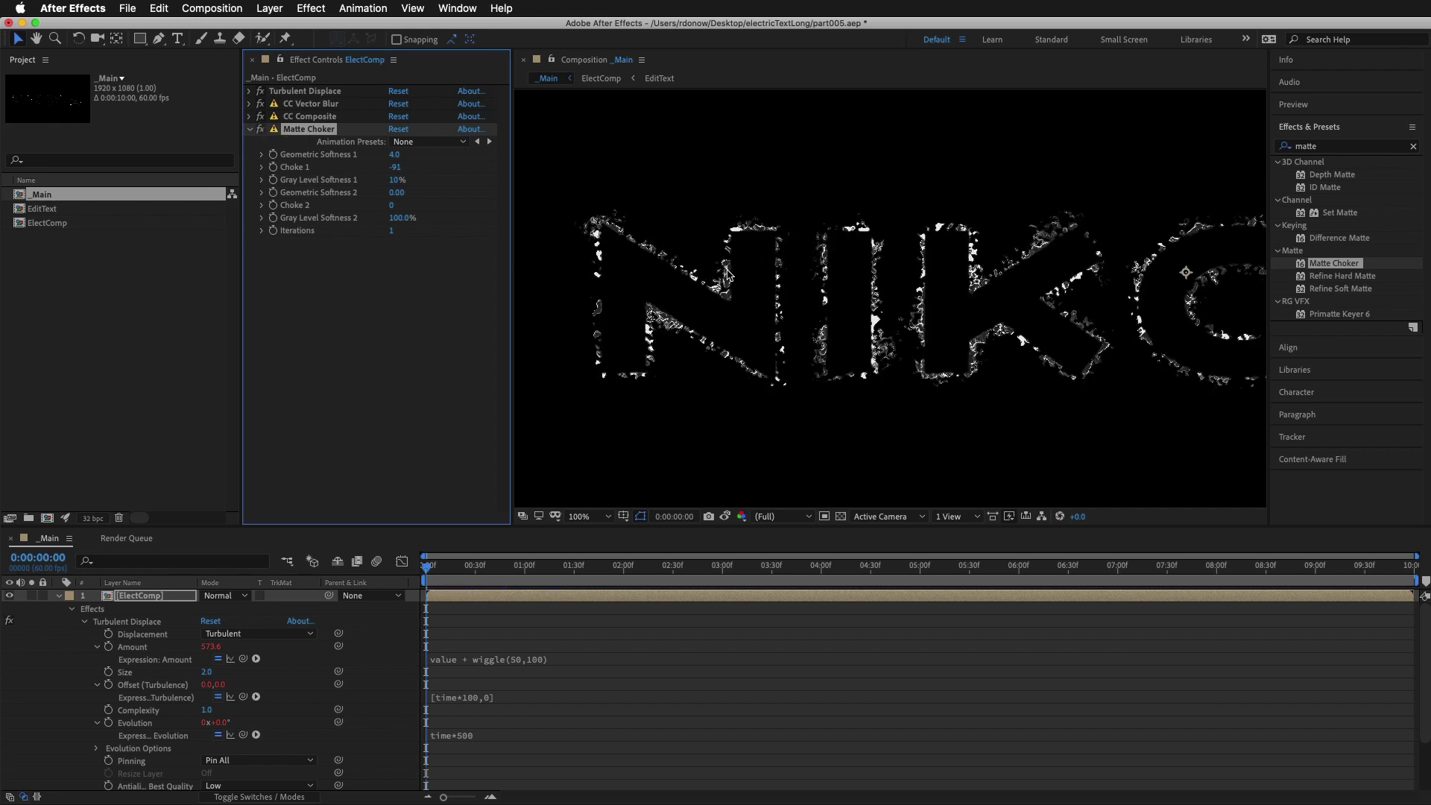
pyautogui.click(841, 516)
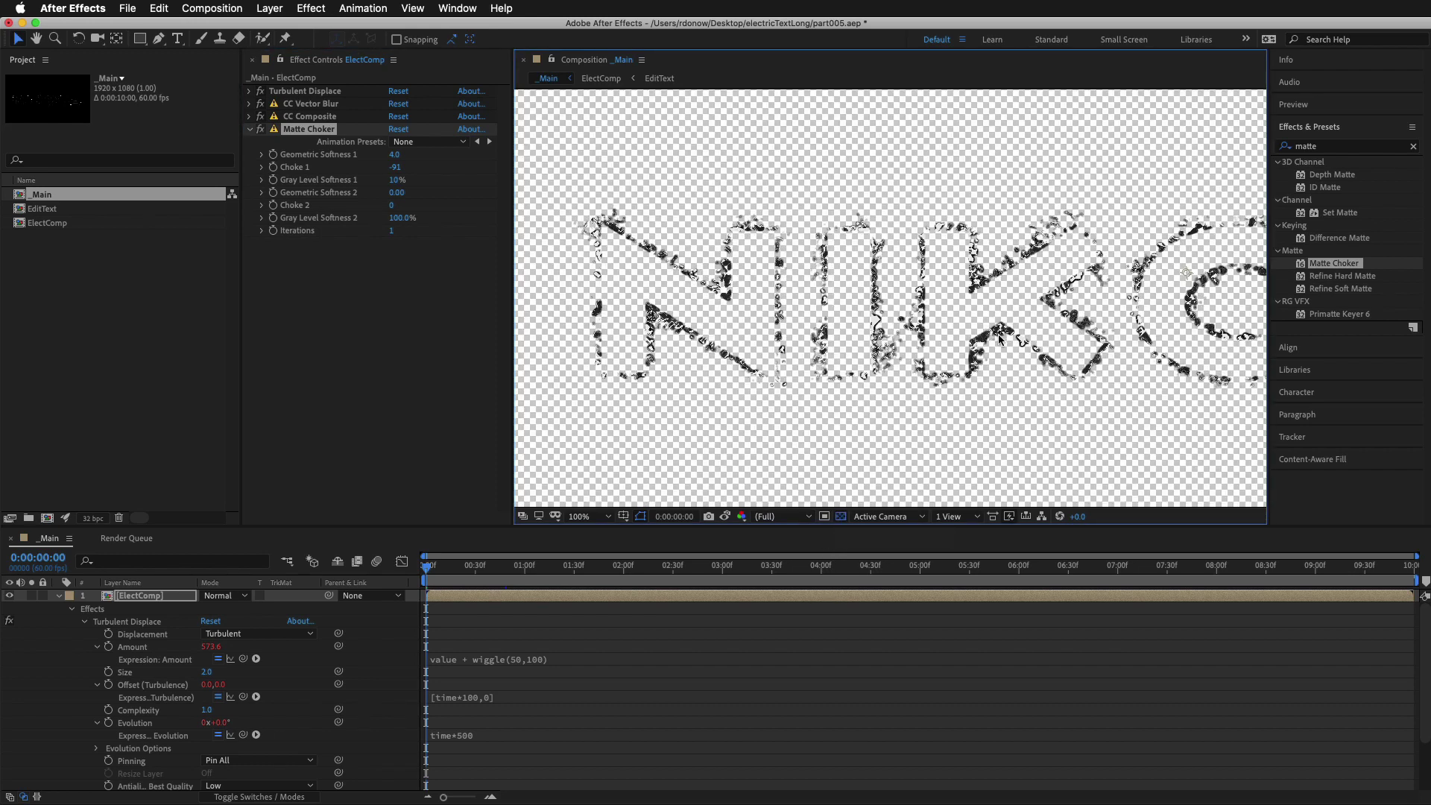
pyautogui.click(841, 518)
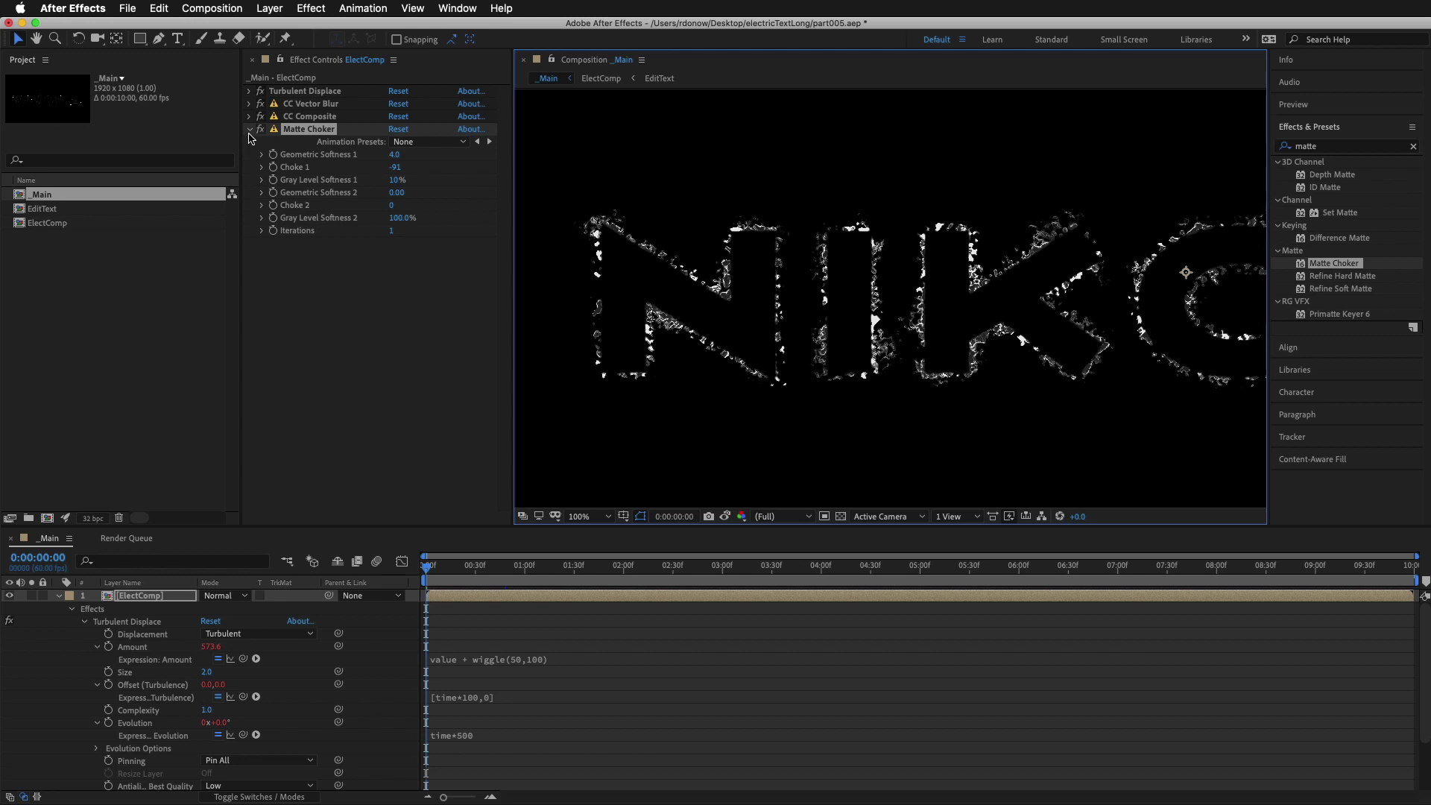
# Collapse Matte Choker and the ElectComp layer's properties, and duplicate the ElectComp layer
pyautogui.click(250, 131)
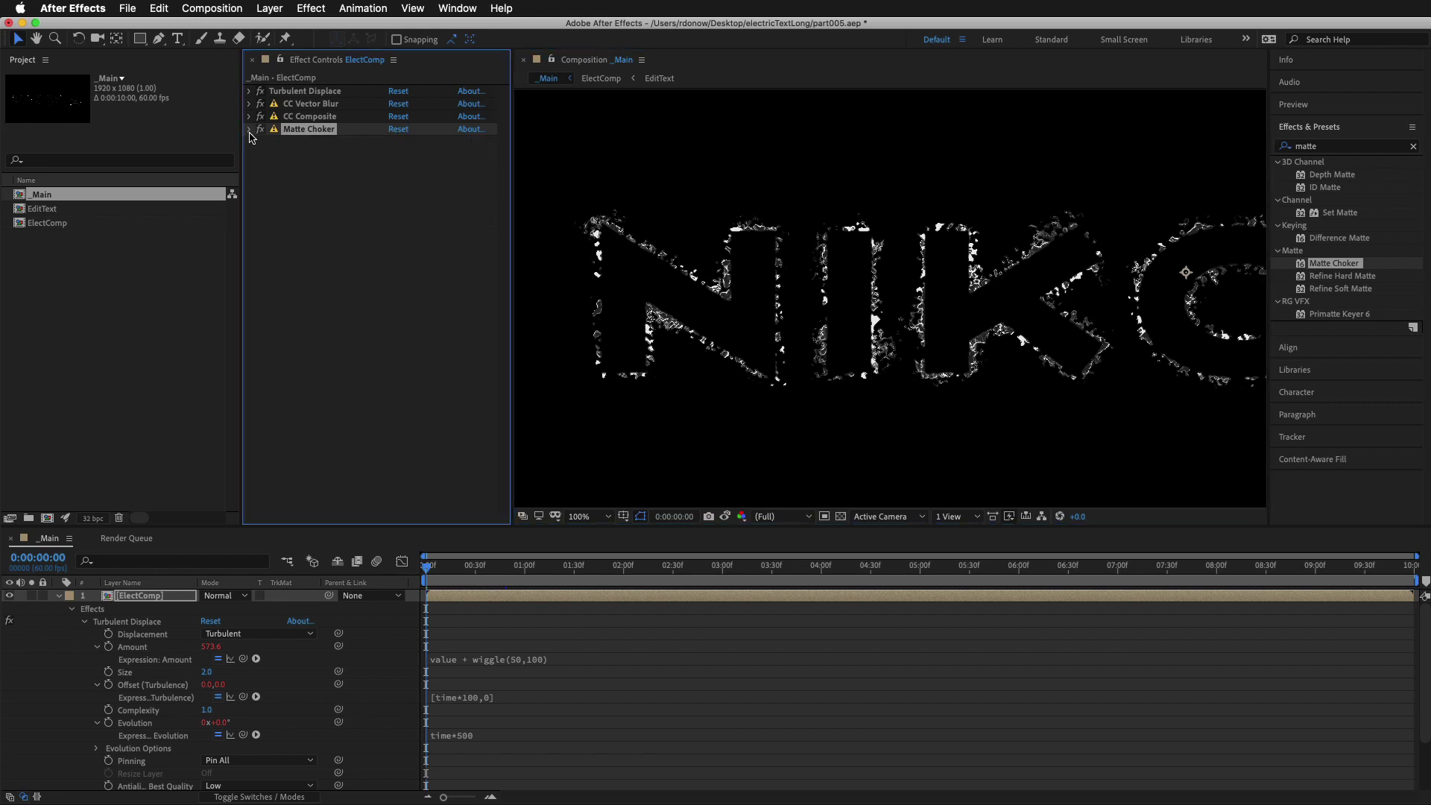
pyautogui.click(58, 596)
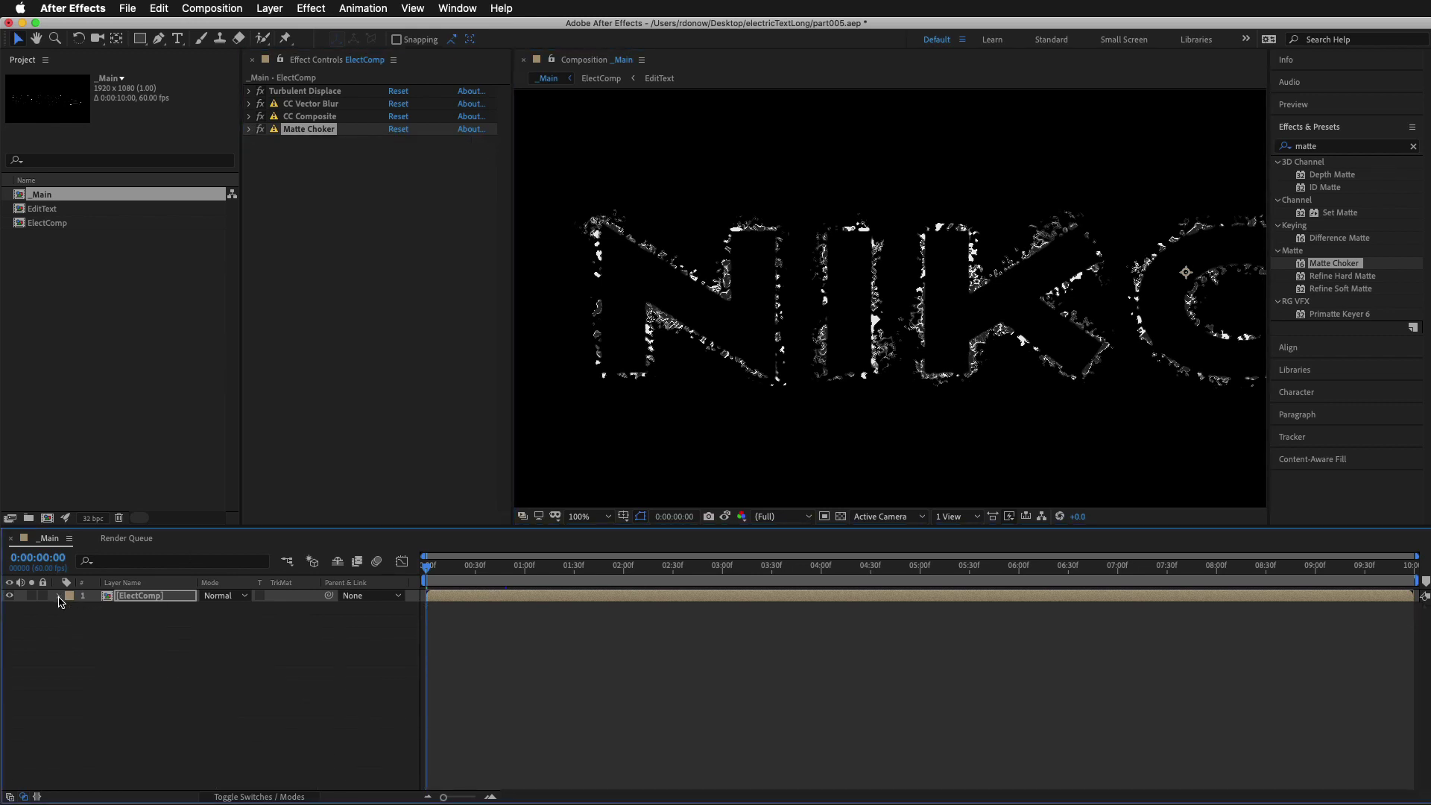
pyautogui.click(142, 597)
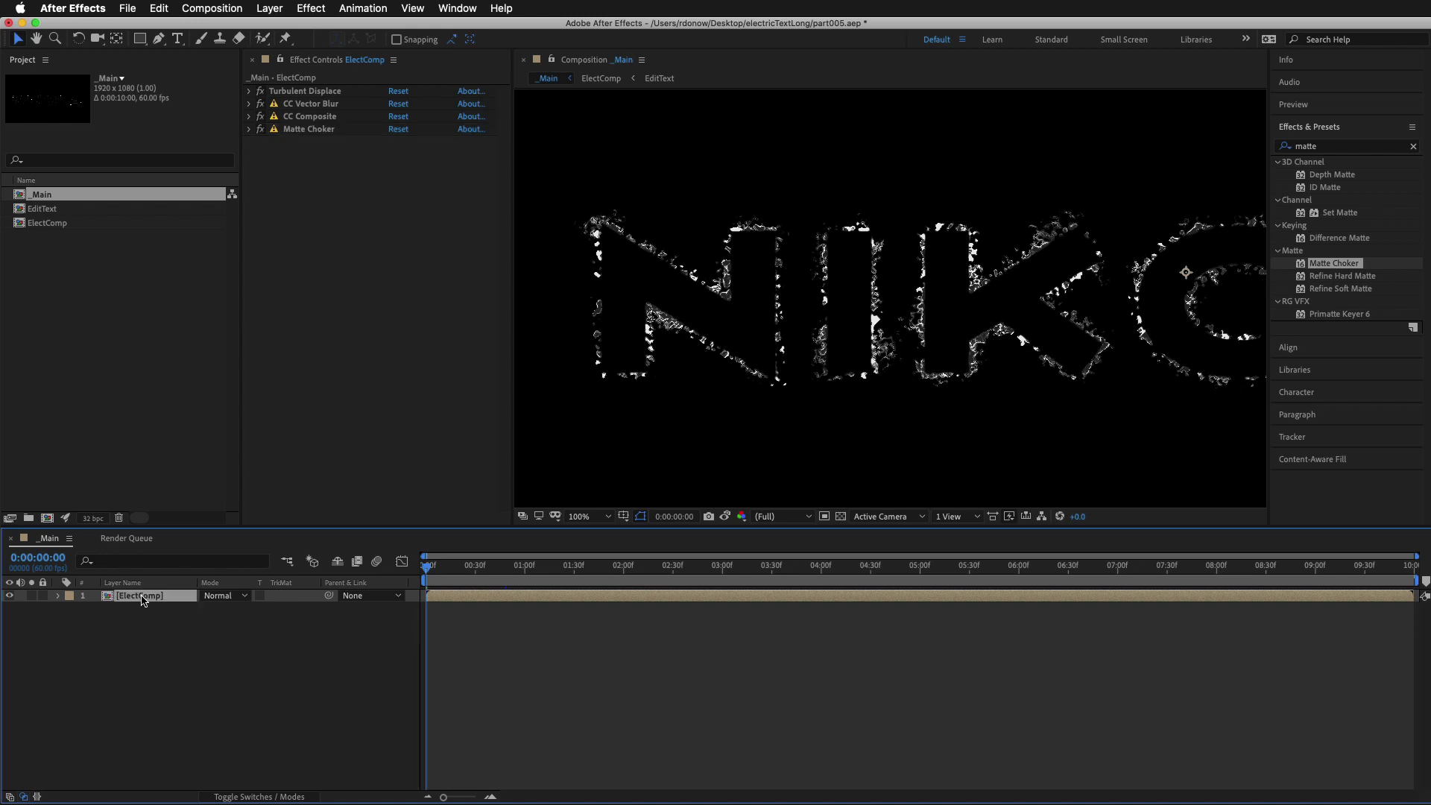
pyautogui.press('super+d')
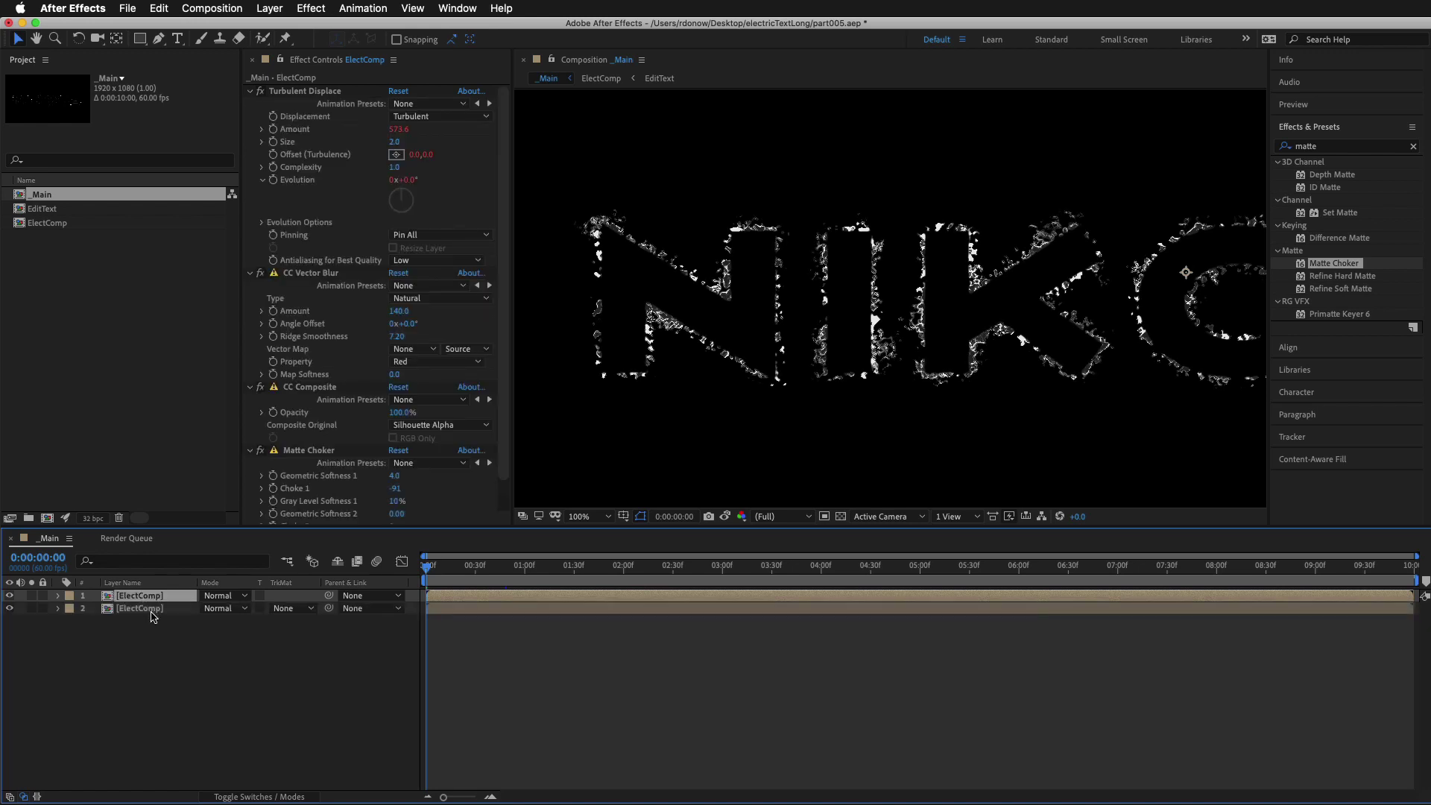
# Set Turbulent Displace's Size to 4.8 on the lower ElectComp layer and compare the result with that layer hidden and shown
pyautogui.click(152, 610)
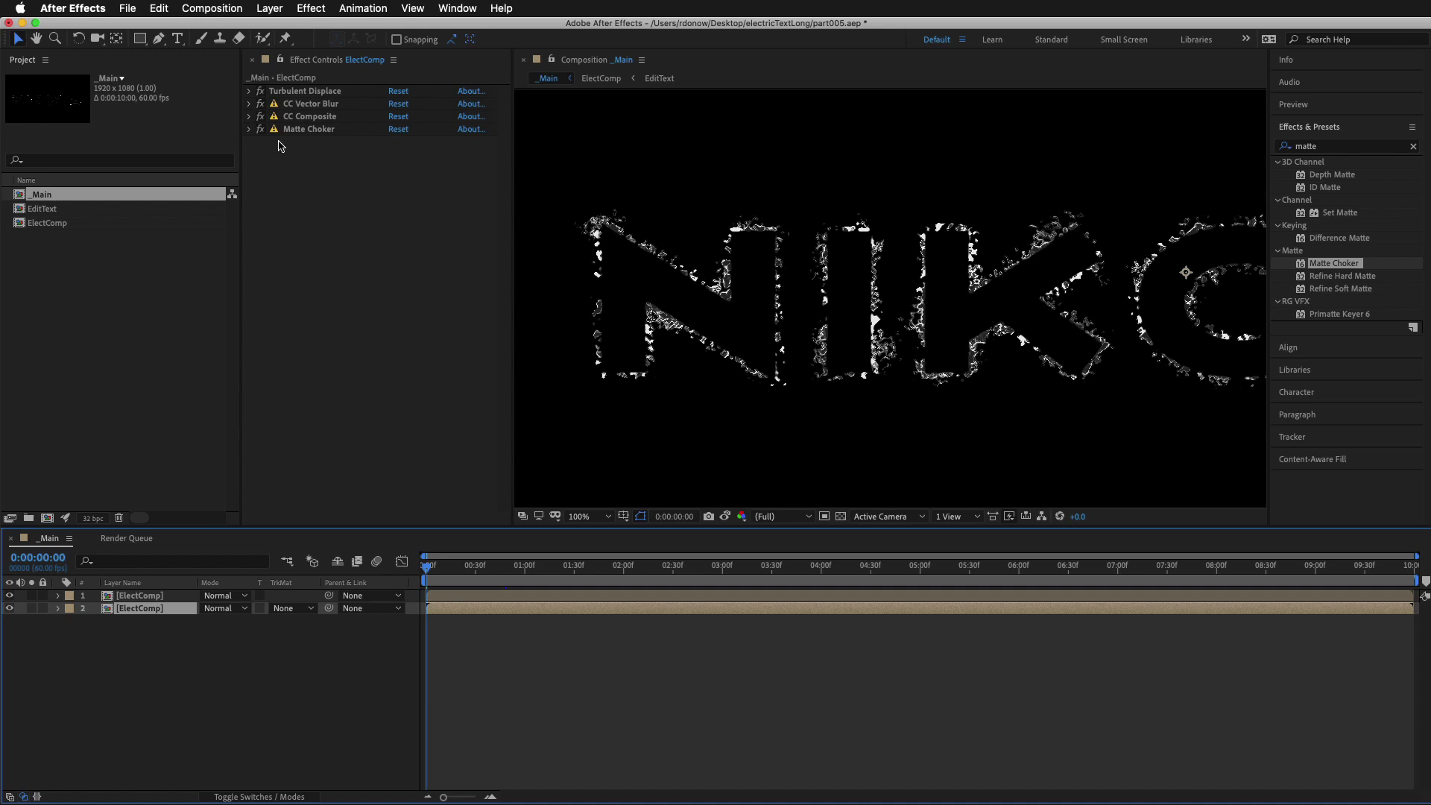
pyautogui.click(248, 92)
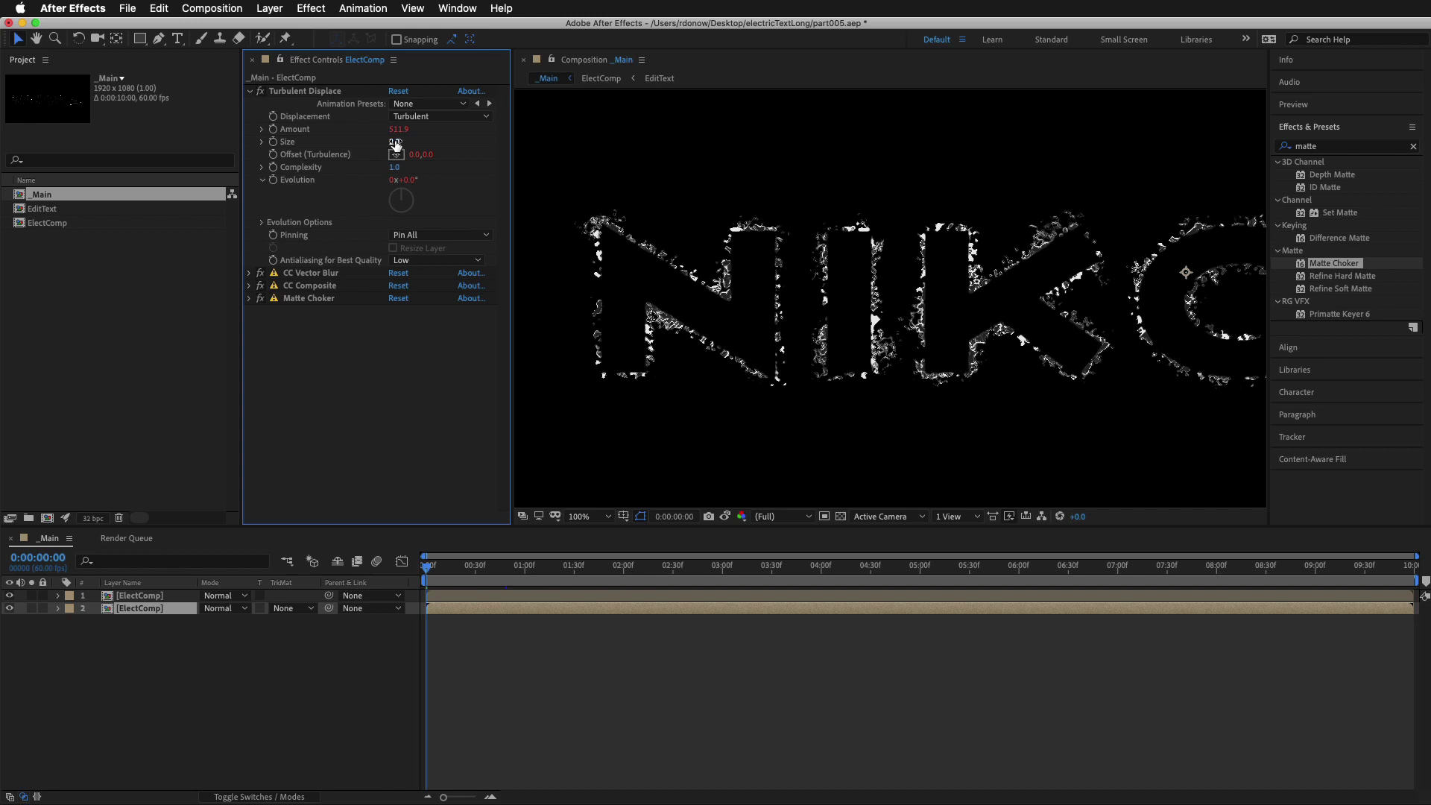
pyautogui.moveTo(399, 142); pyautogui.dragTo(403, 142)
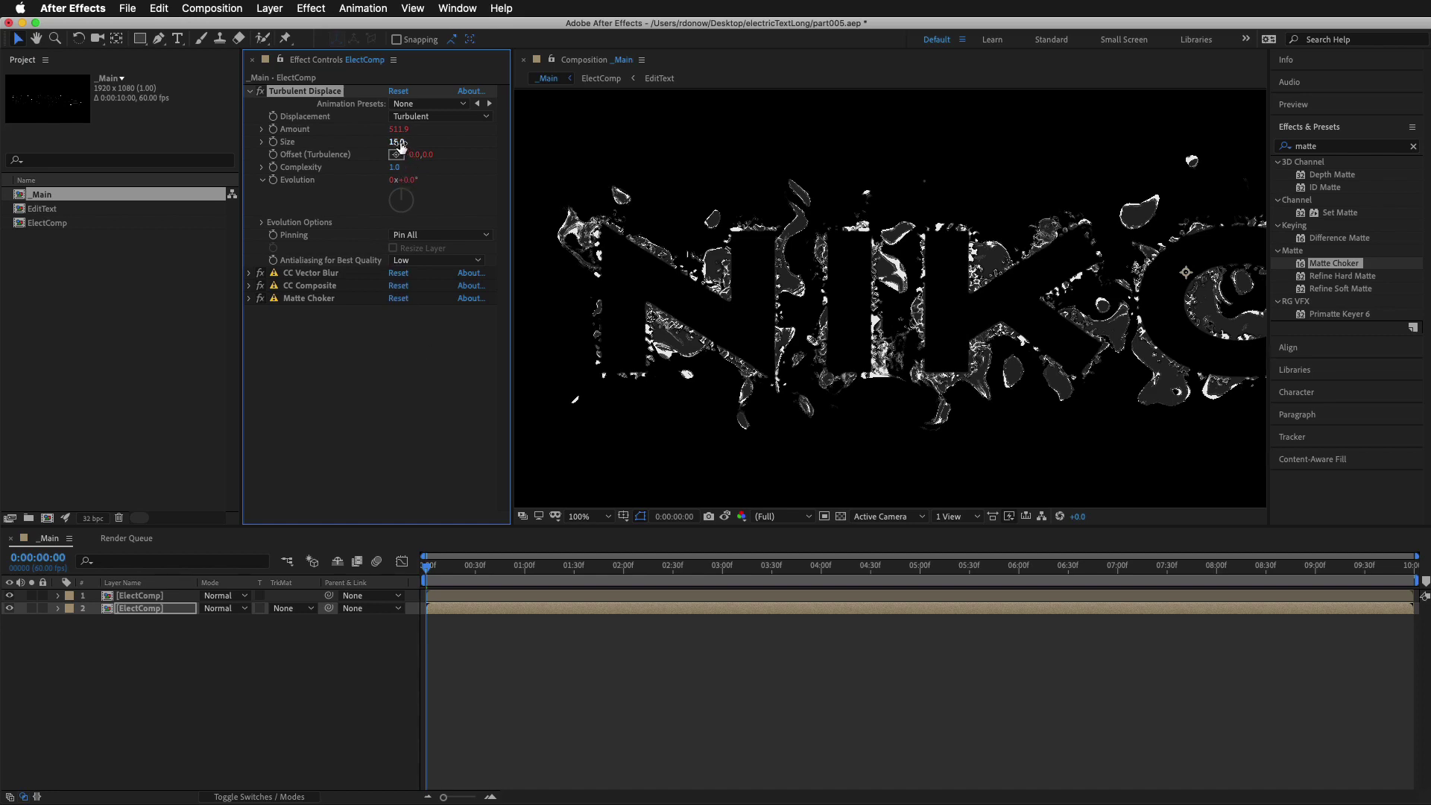
pyautogui.moveTo(396, 142)
pyautogui.mouseDown()
pyautogui.moveTo(356, 141)
pyautogui.moveTo(393, 141)
pyautogui.moveTo(375, 141)
pyautogui.mouseUp()
pyautogui.click(11, 609)
pyautogui.click(11, 610)
pyautogui.click(11, 609)
pyautogui.click(11, 609)
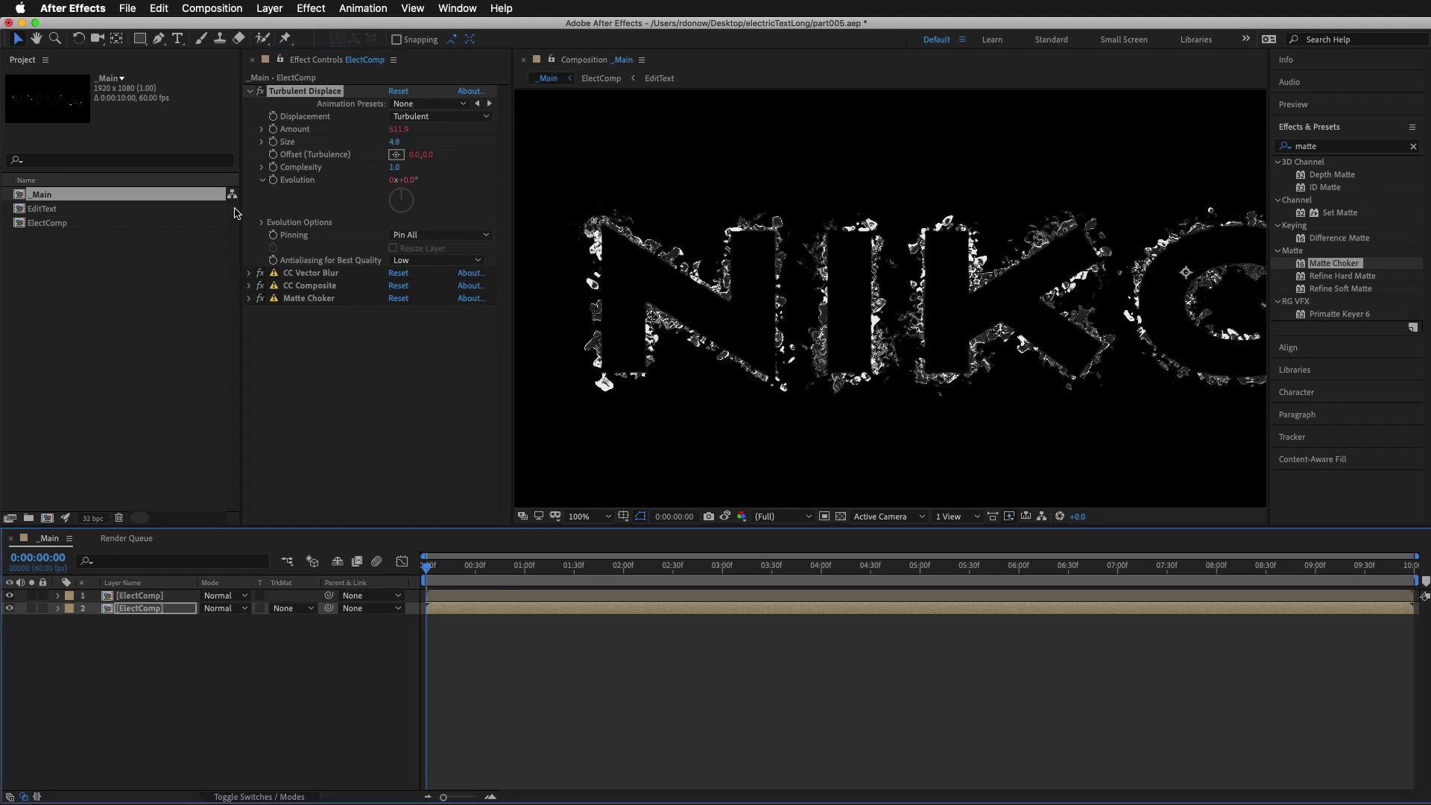
# Try a different Turbulent Displace Complexity on the lower ElectComp layer and preview the animation
pyautogui.moveTo(395, 167); pyautogui.dragTo(423, 169)
pyautogui.press('space')
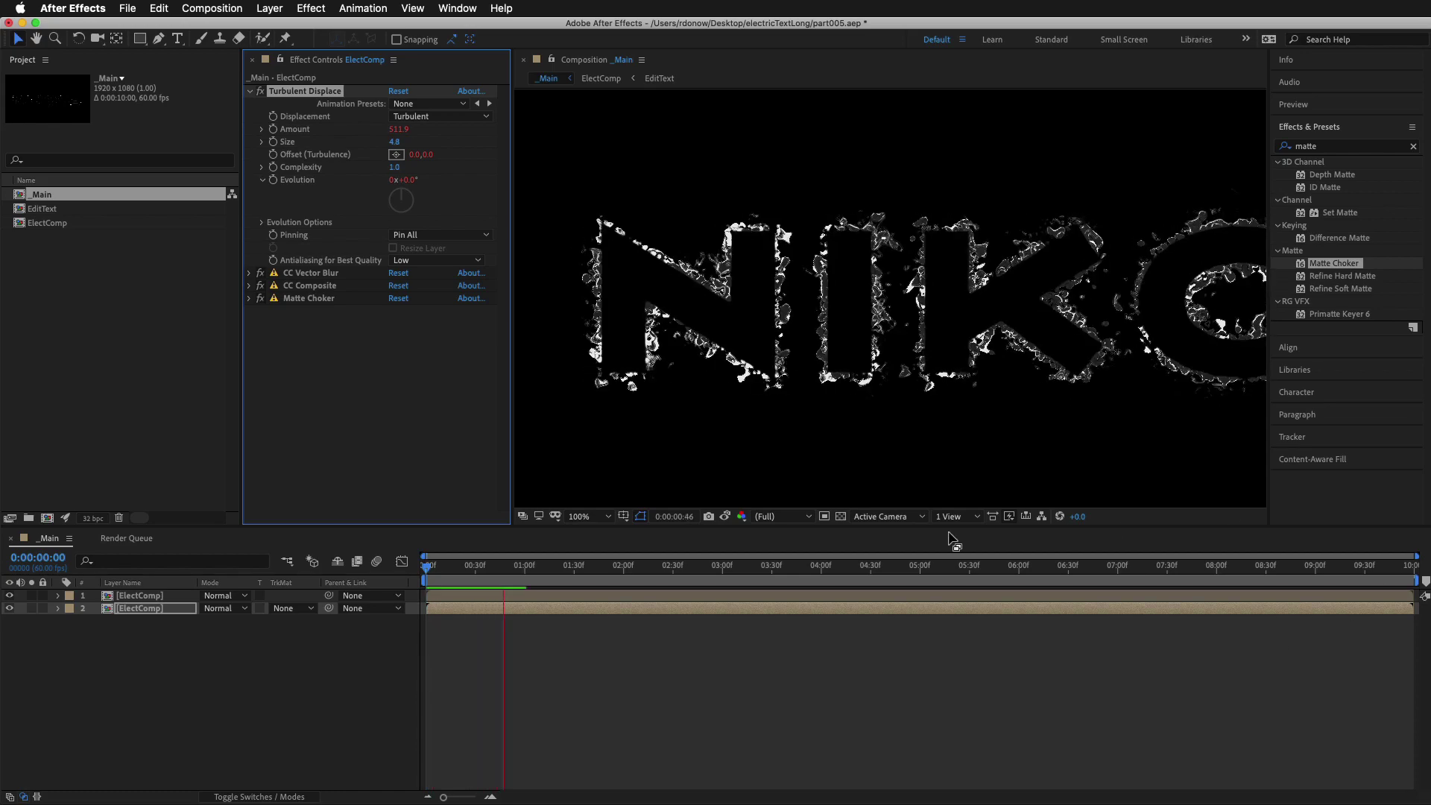
pyautogui.press('space')
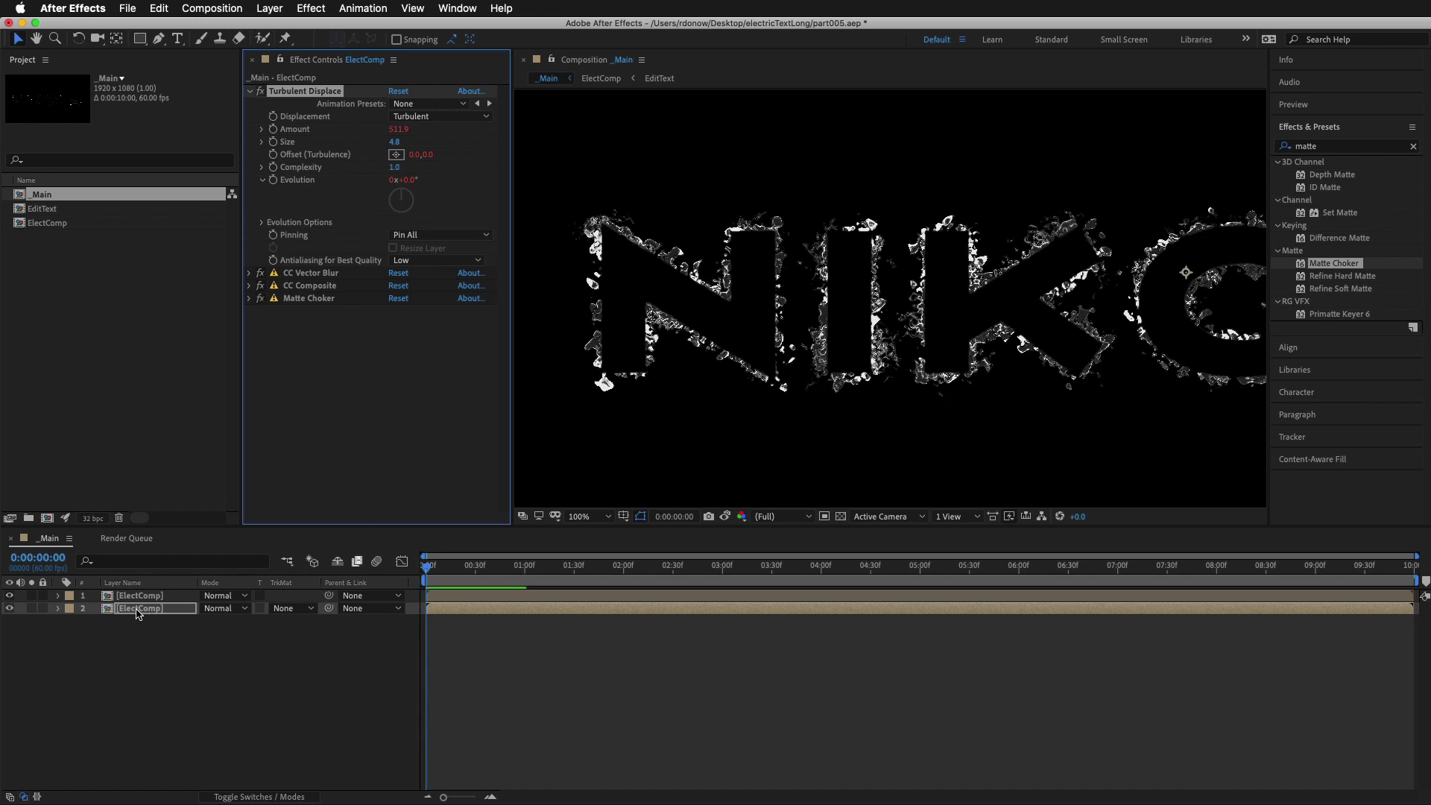
# Change the lower ElectComp layer's Offset (Turbulence) expression to [time*300,0] and preview the animation
pyautogui.press('e')
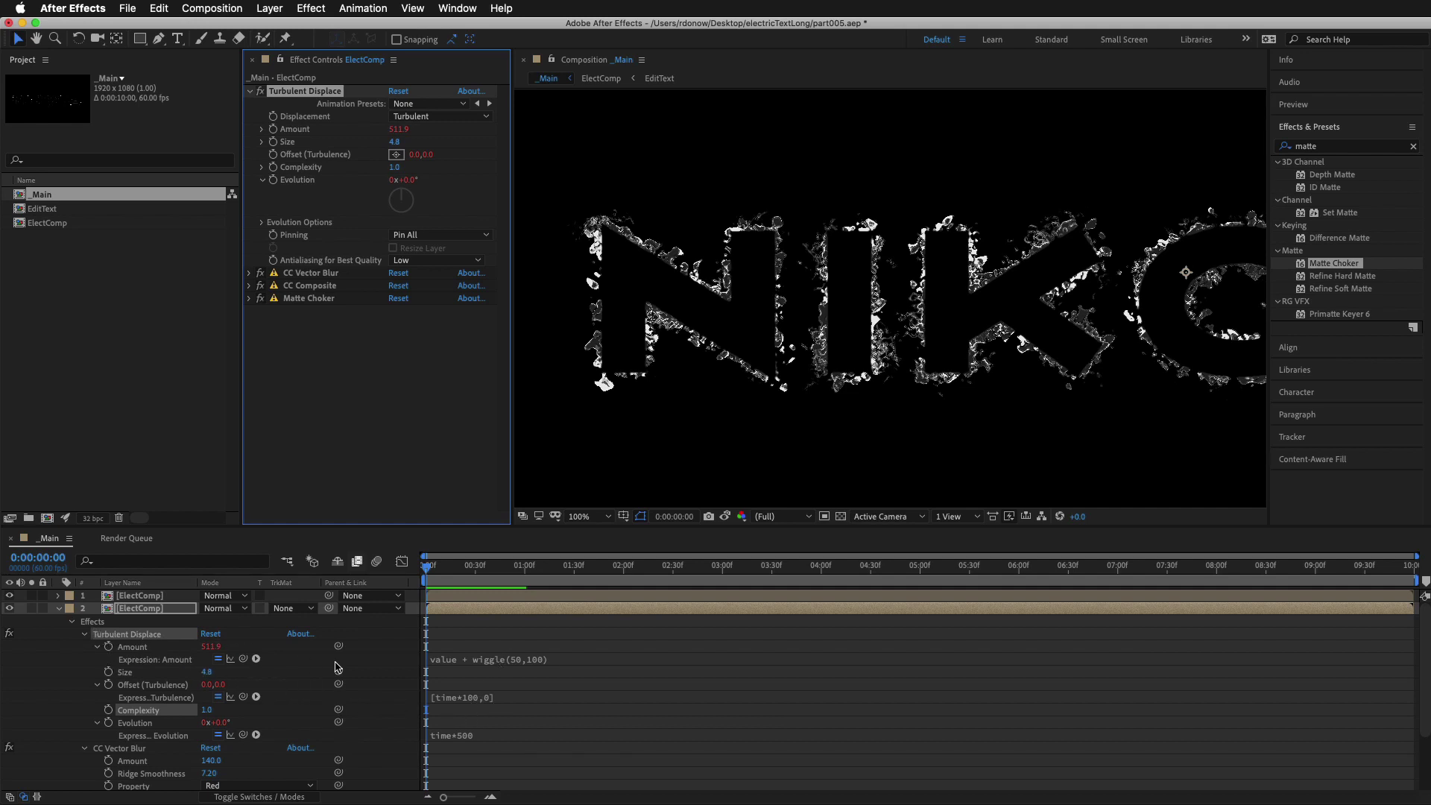
pyautogui.click(450, 664)
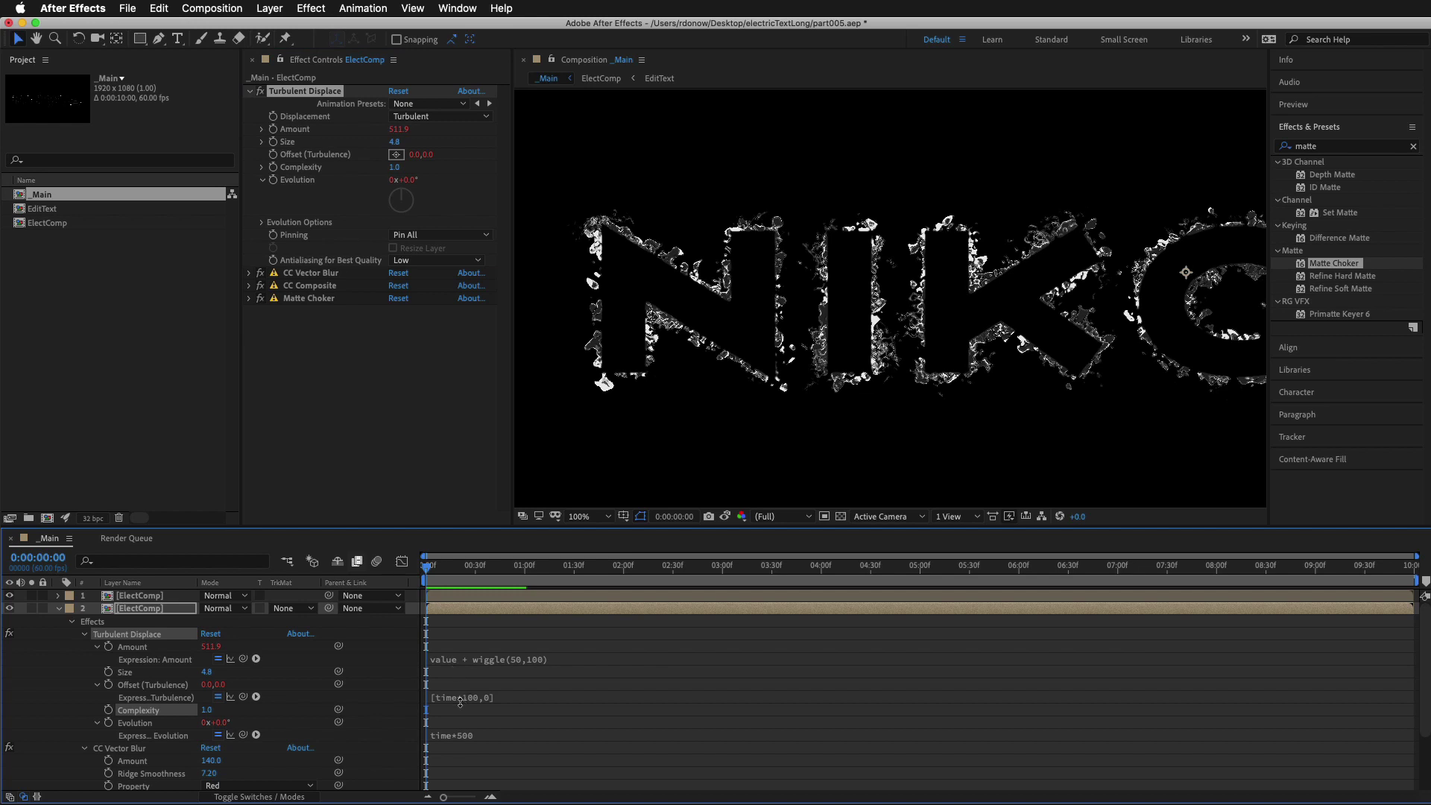
pyautogui.click(460, 700)
pyautogui.doubleClick(504, 698)
pyautogui.write('500')
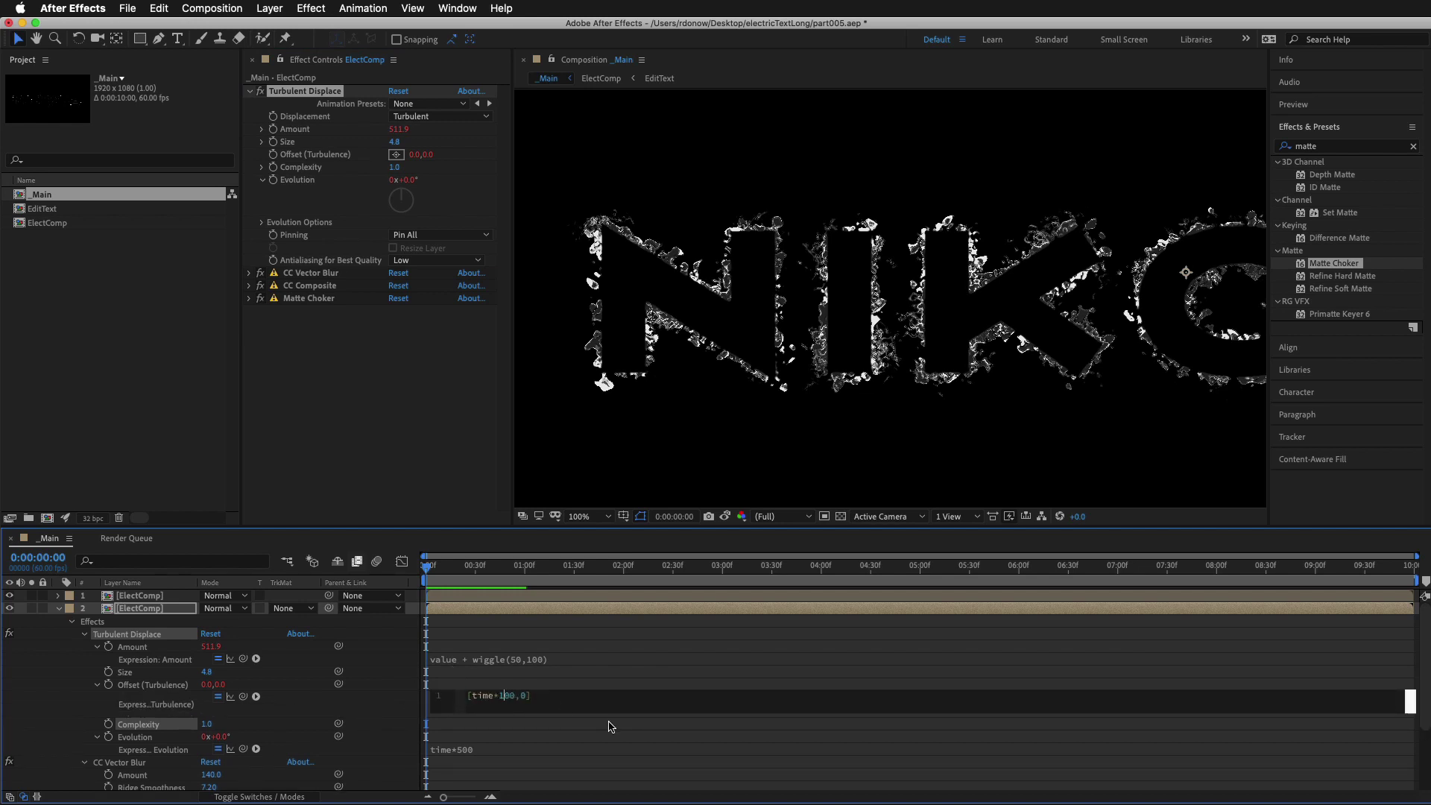
pyautogui.click(1061, 630)
pyautogui.press('space')
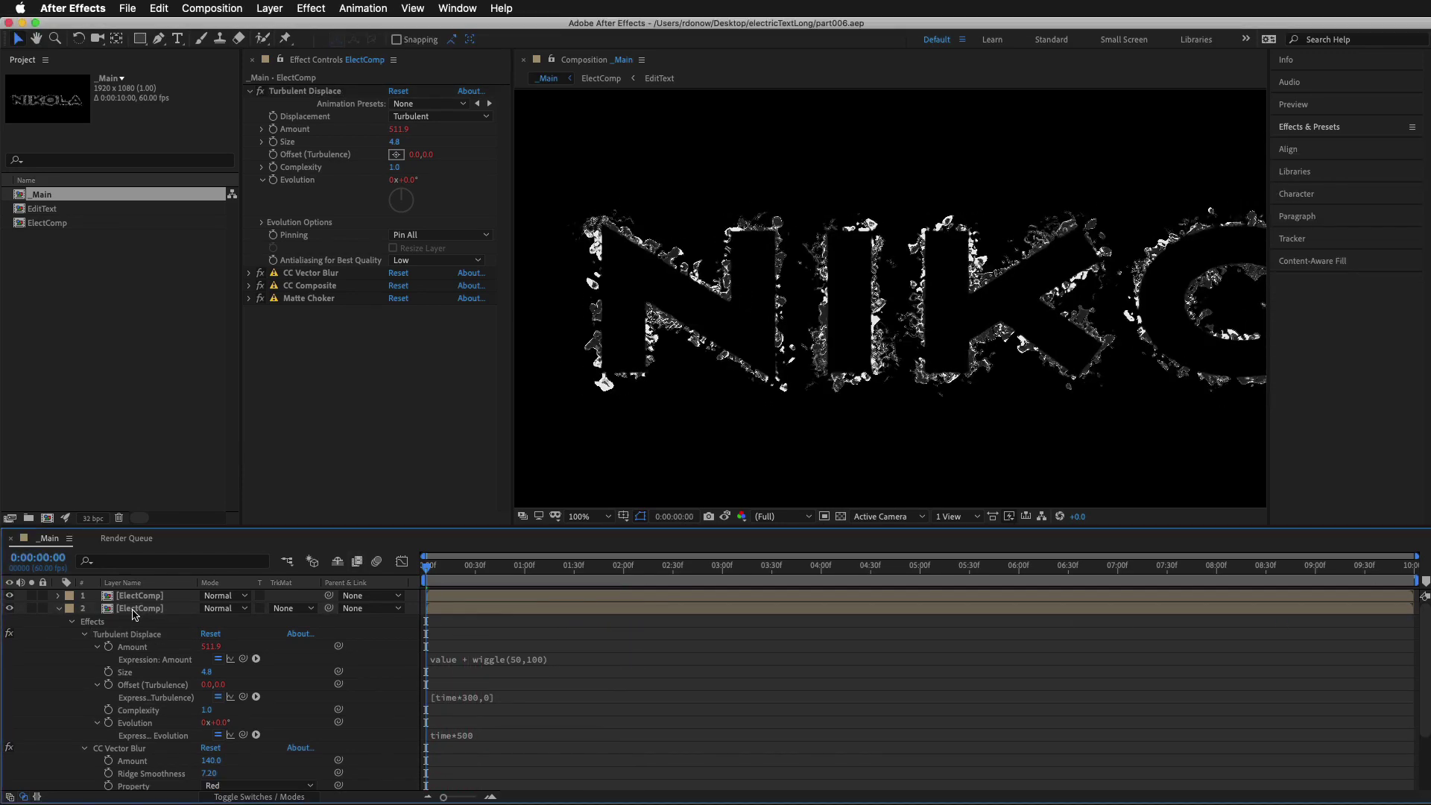
# Collapse the lower ElectComp layer's properties and add a new adjustment layer above both ElectComp layers
pyautogui.click(77, 620)
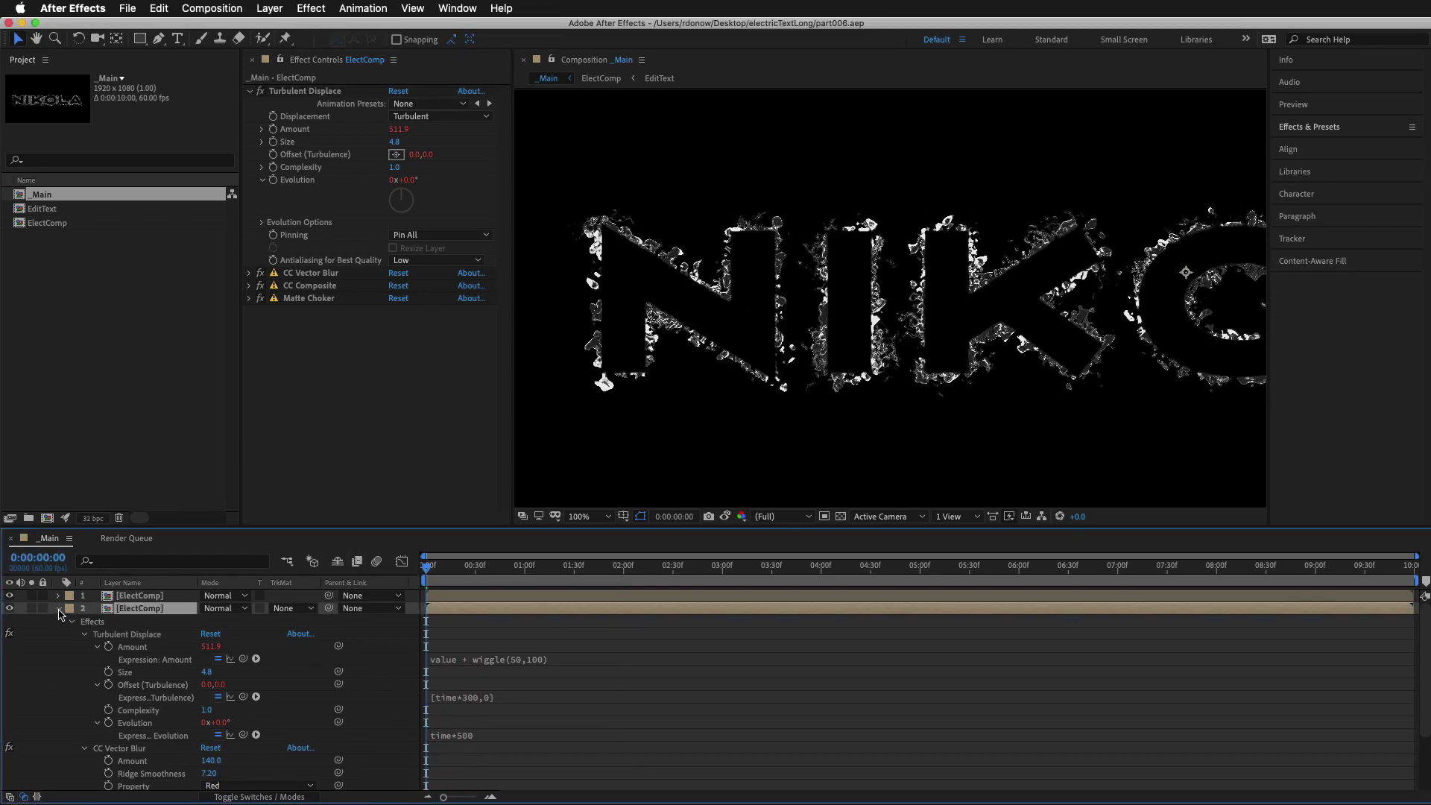
pyautogui.click(59, 609)
pyautogui.rightClick(404, 639)
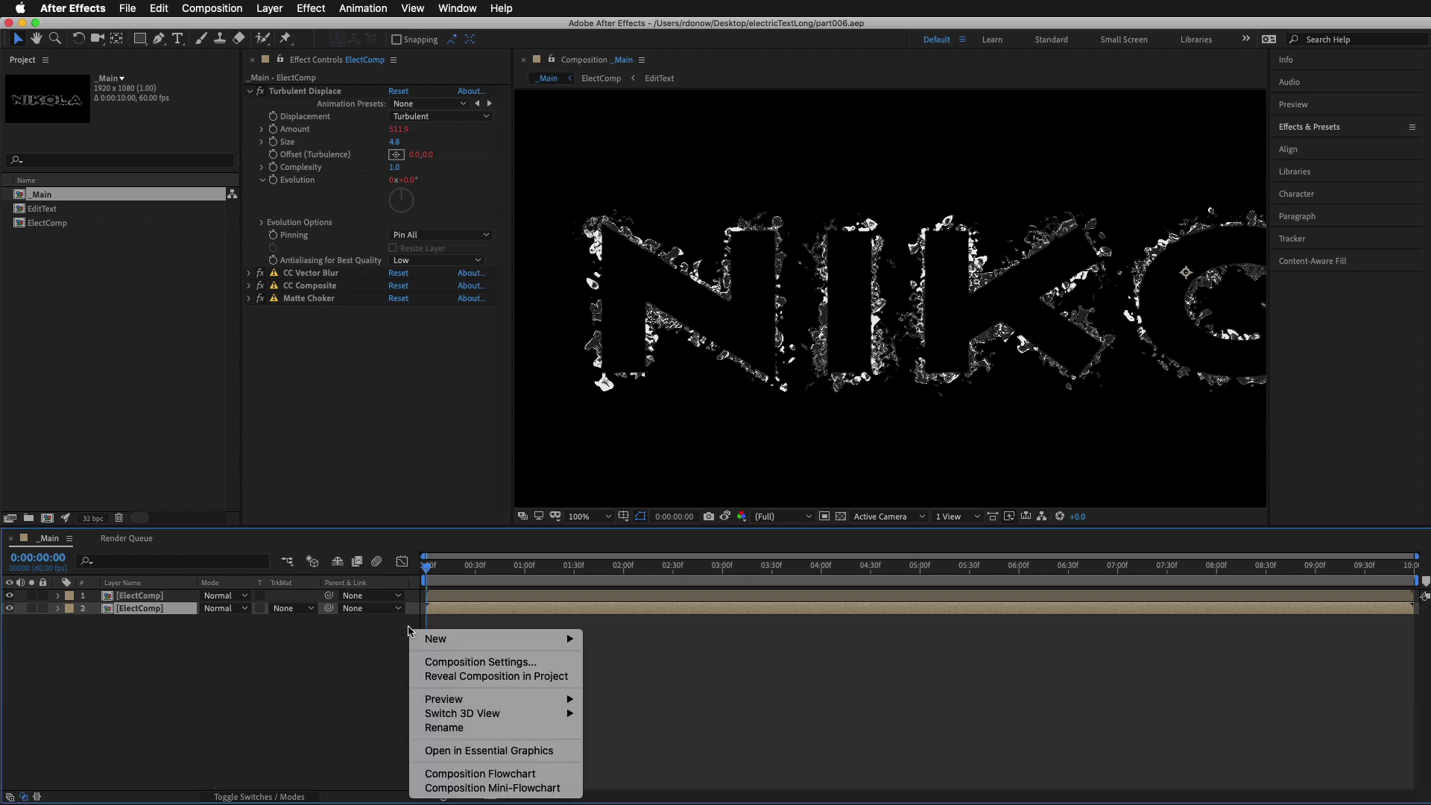
pyautogui.moveTo(429, 639)
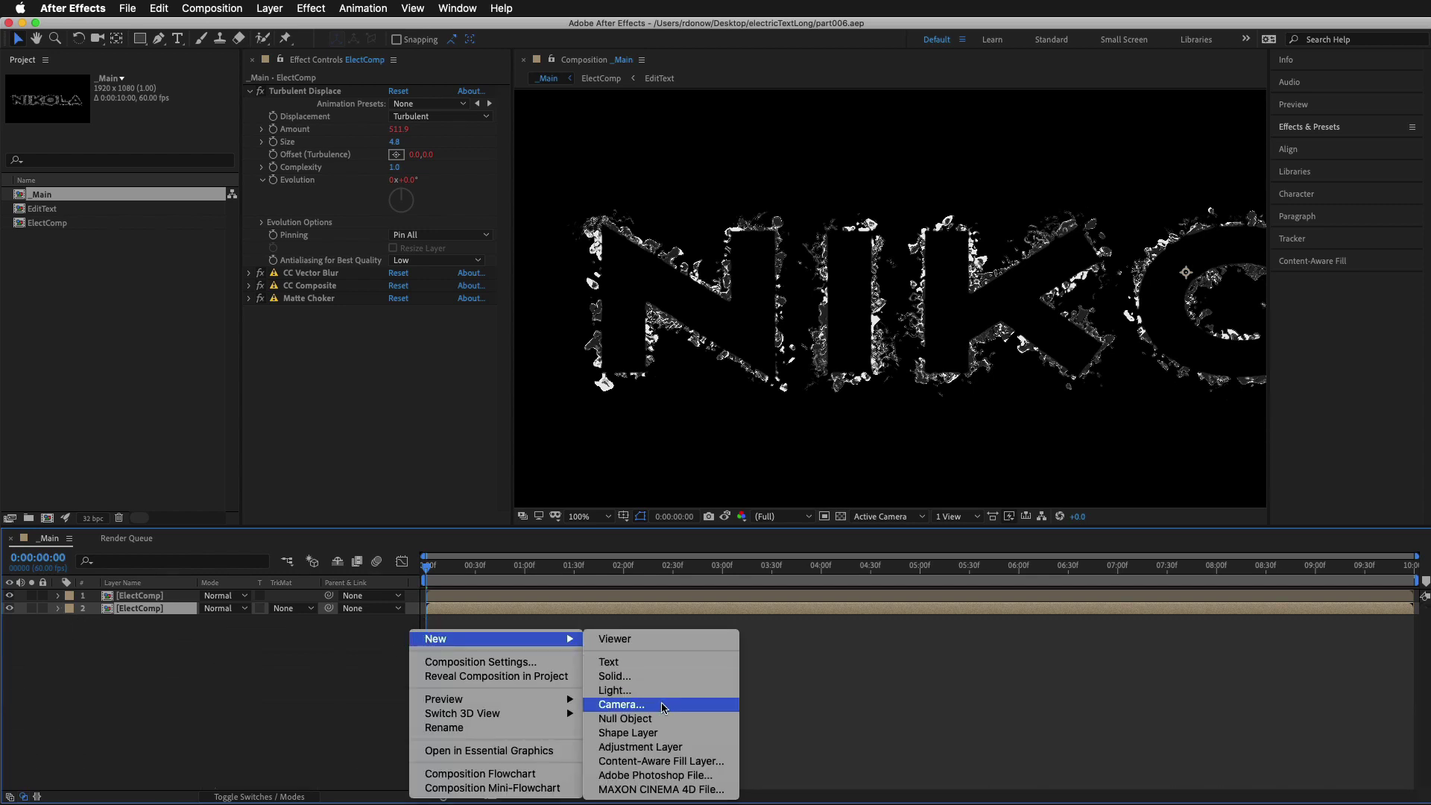
pyautogui.click(670, 747)
pyautogui.moveTo(174, 593); pyautogui.dragTo(184, 601)
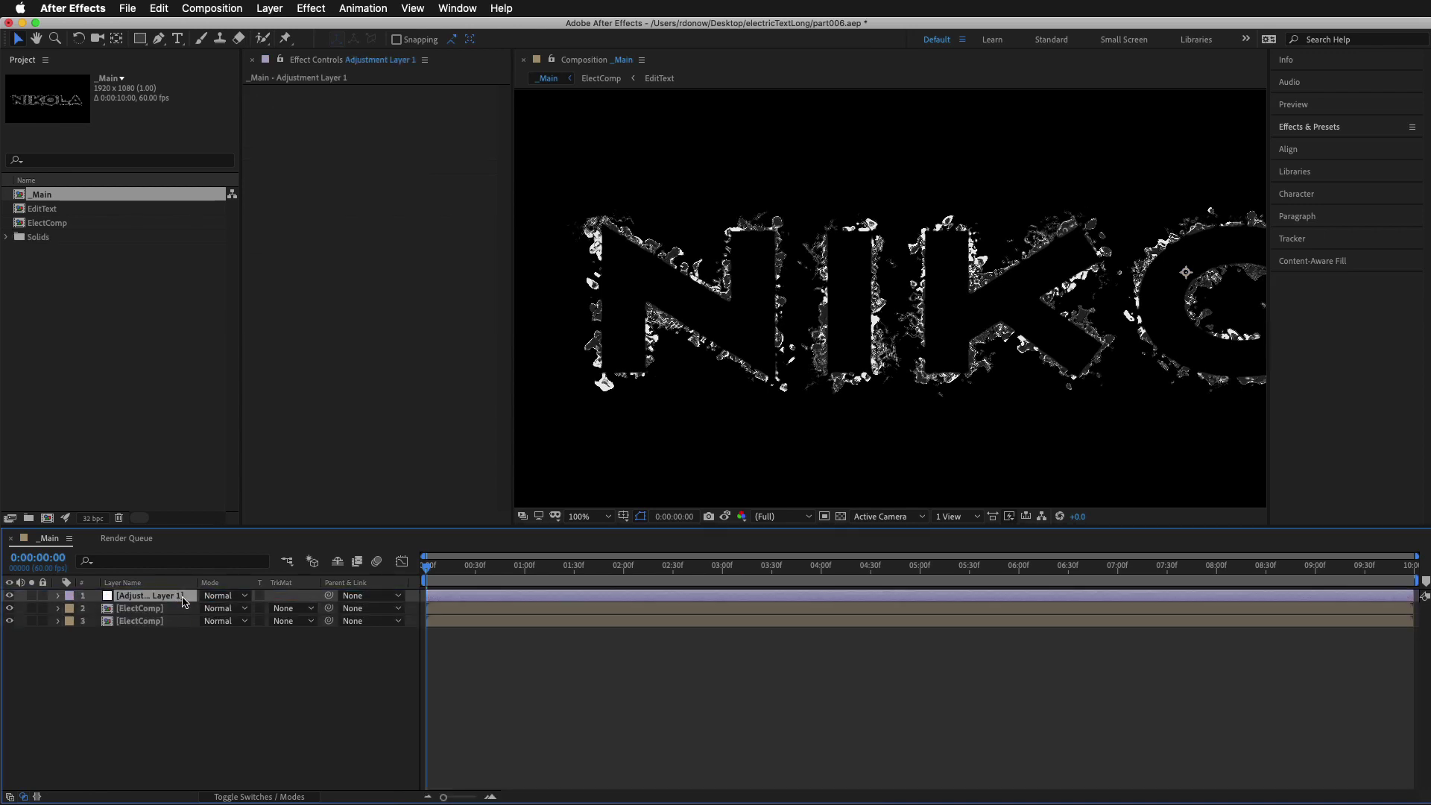
# Apply the Advanced Lightning effect to Adjustment Layer 1 and enable Composite on Original
pyautogui.click(1312, 132)
pyautogui.click(1311, 149)
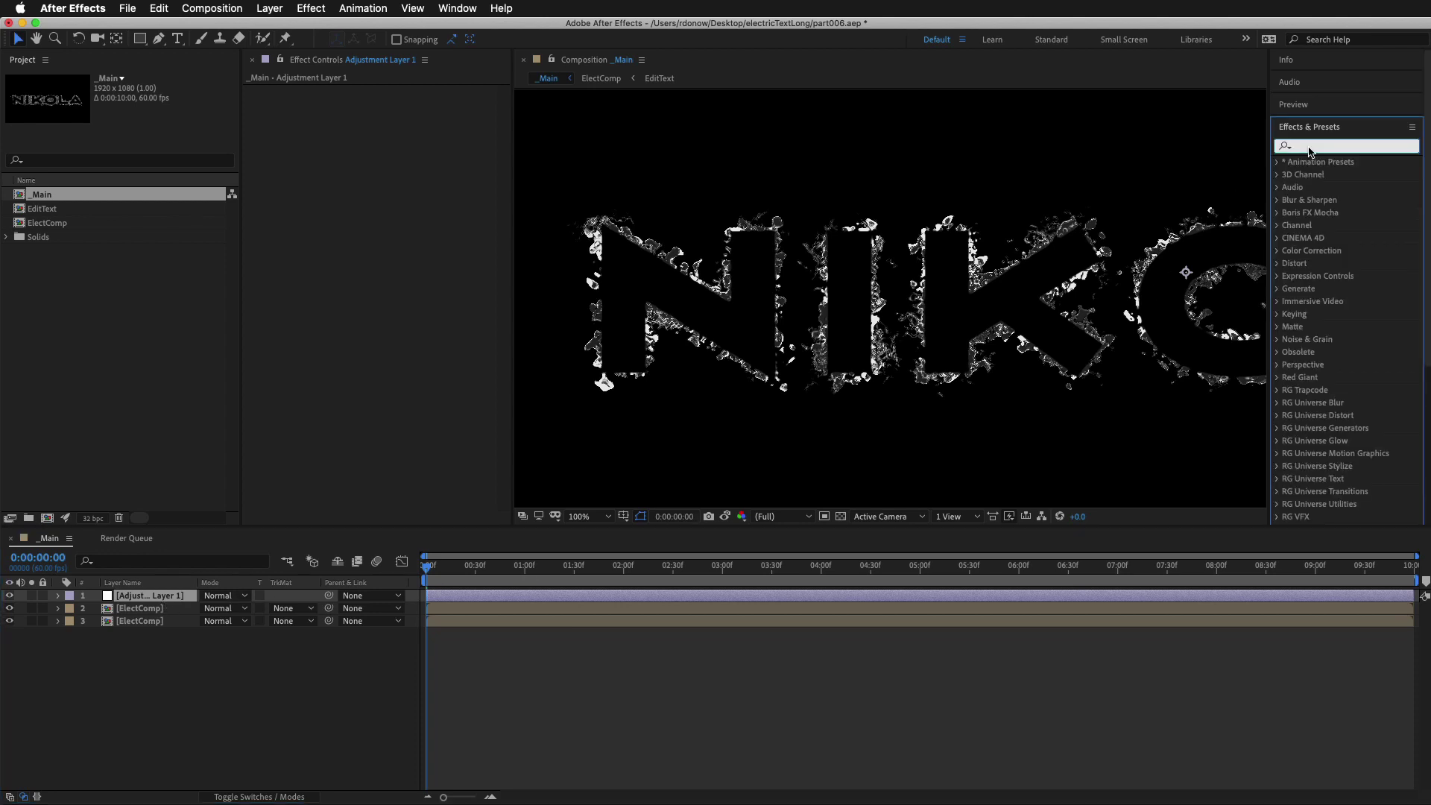
pyautogui.write('lightn')
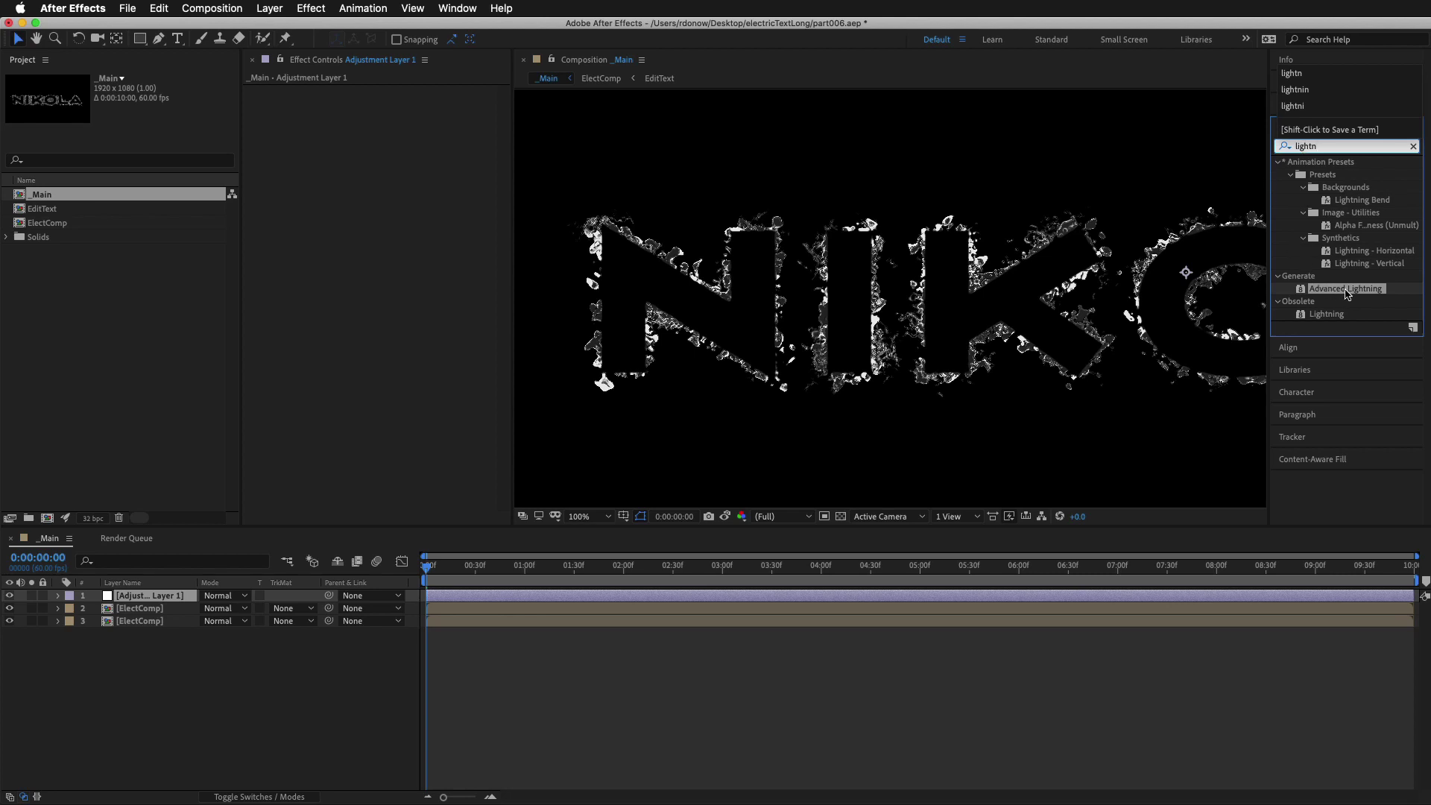
pyautogui.moveTo(1347, 293); pyautogui.dragTo(663, 601)
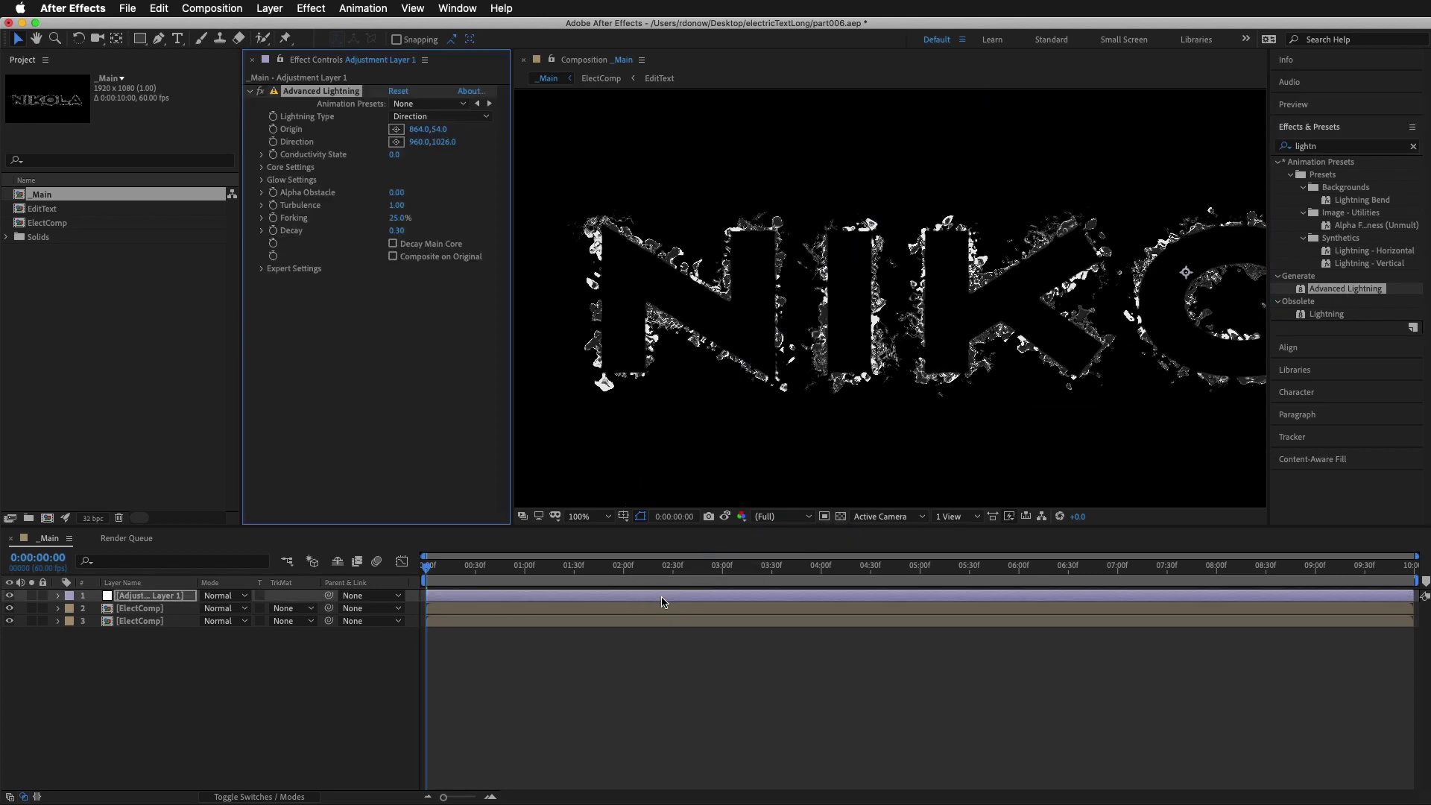
pyautogui.scroll(-2, 917, 450)
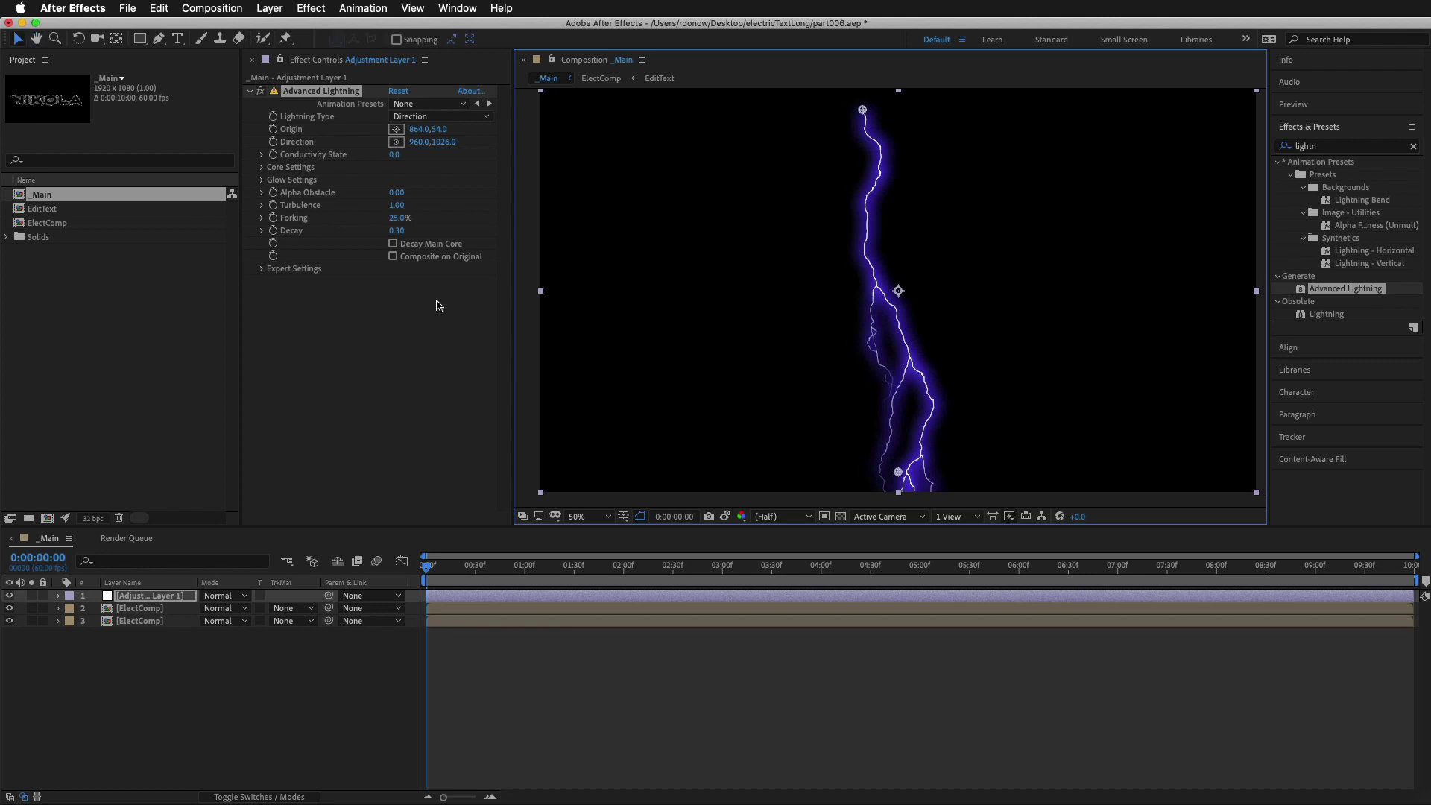
pyautogui.click(393, 257)
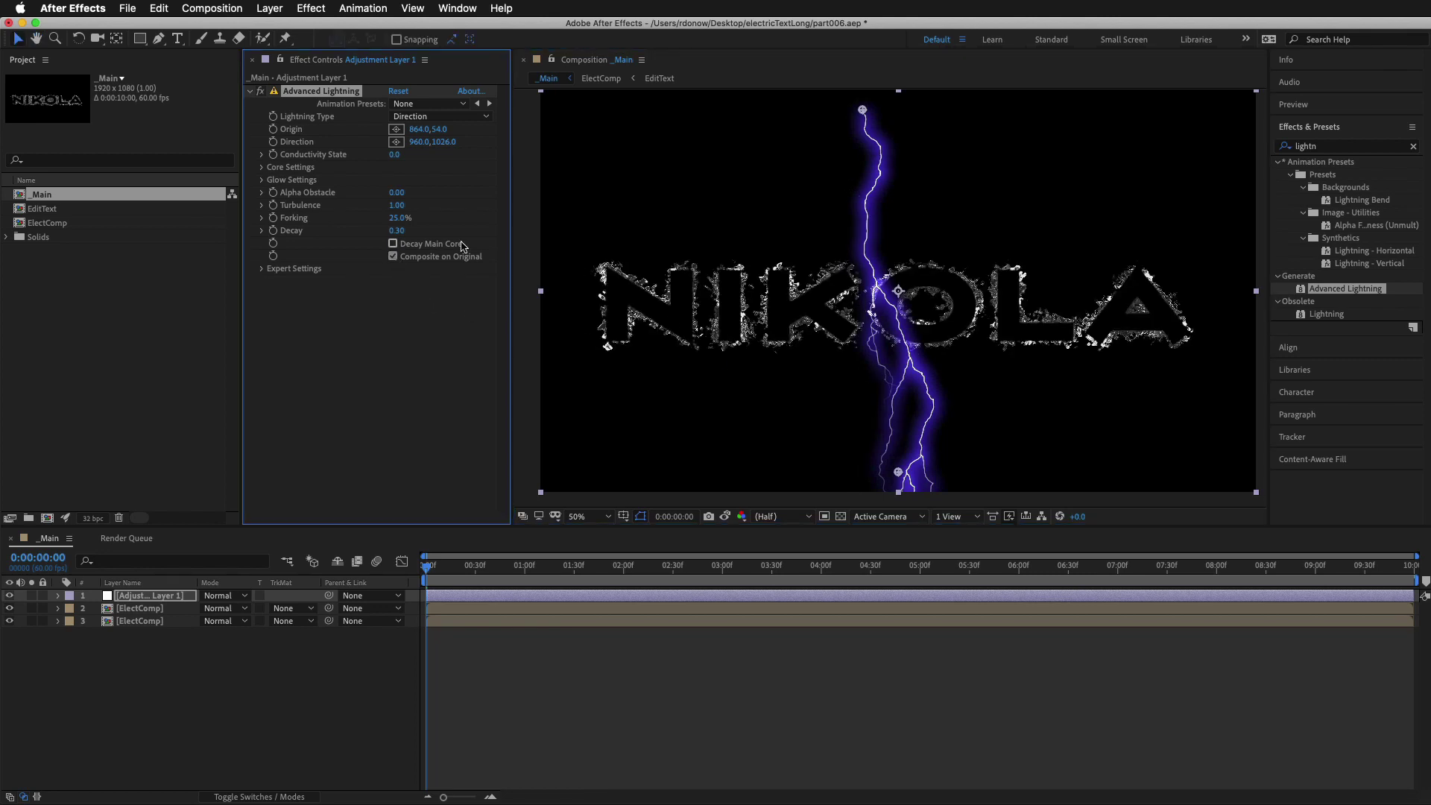
# Set the lightning's Glow Color to white (FFFFFF) and reduce its Glow Opacity to 25% and Glow Radius to 19.8
pyautogui.click(262, 180)
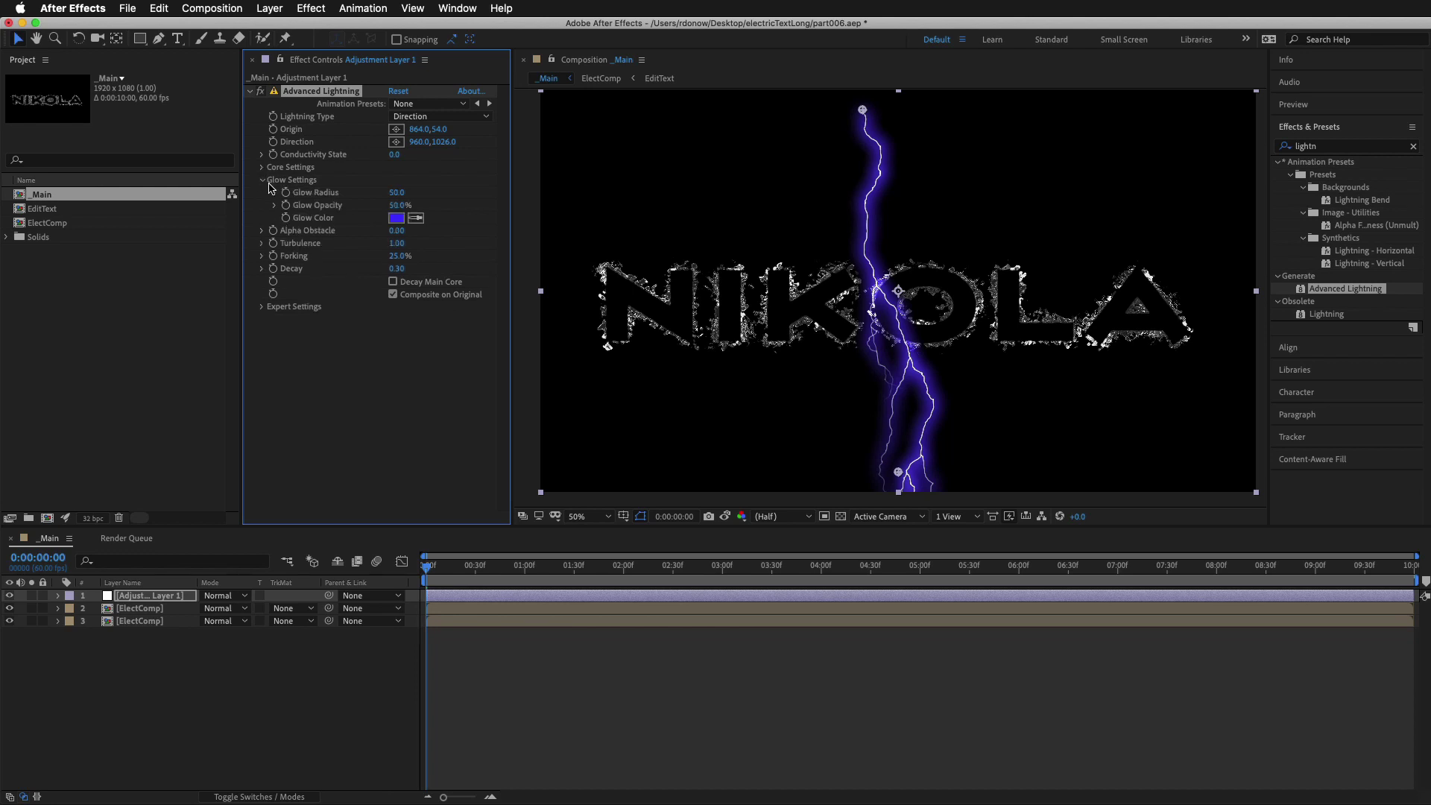
pyautogui.click(395, 217)
pyautogui.click(938, 460)
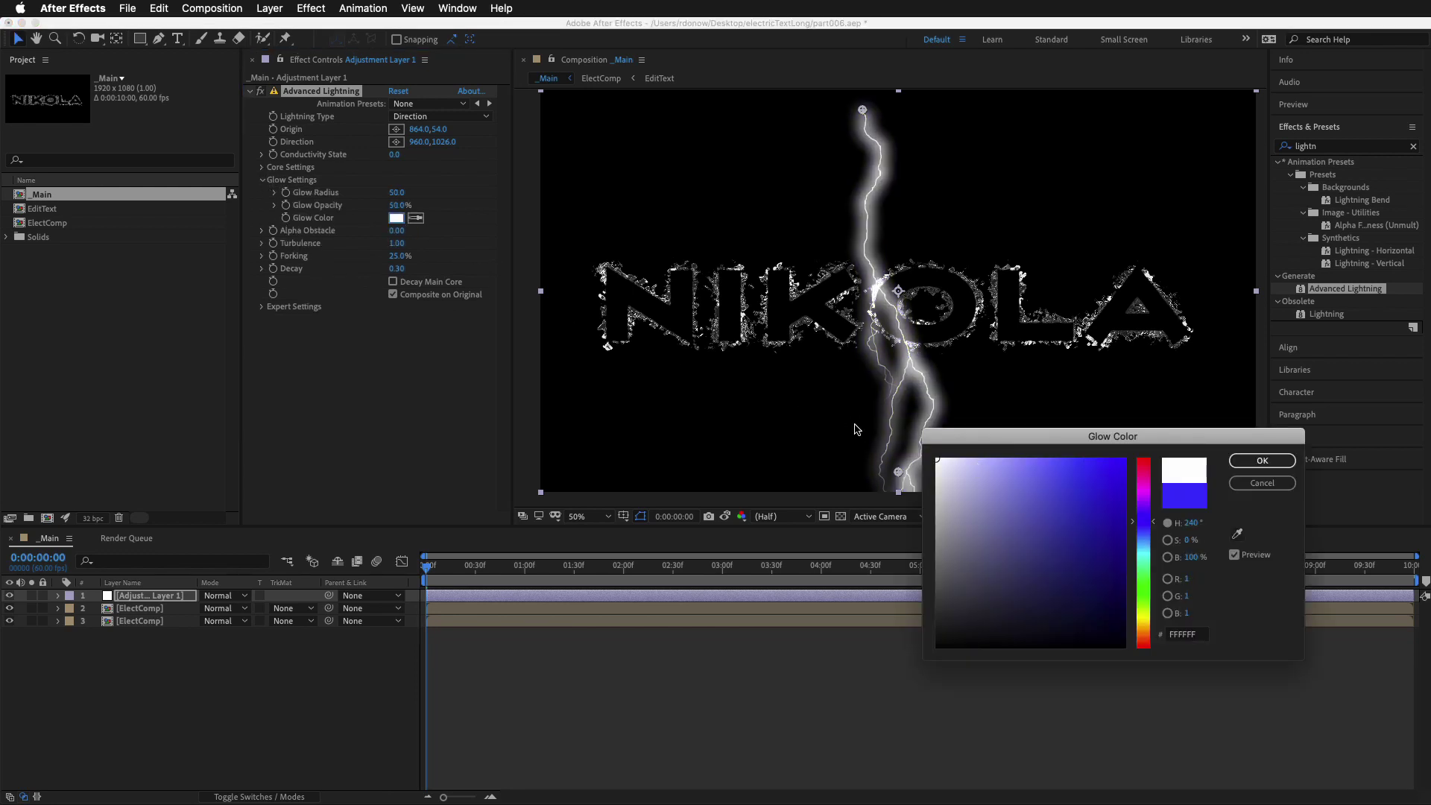
pyautogui.click(1262, 461)
pyautogui.scroll(2, 876, 302)
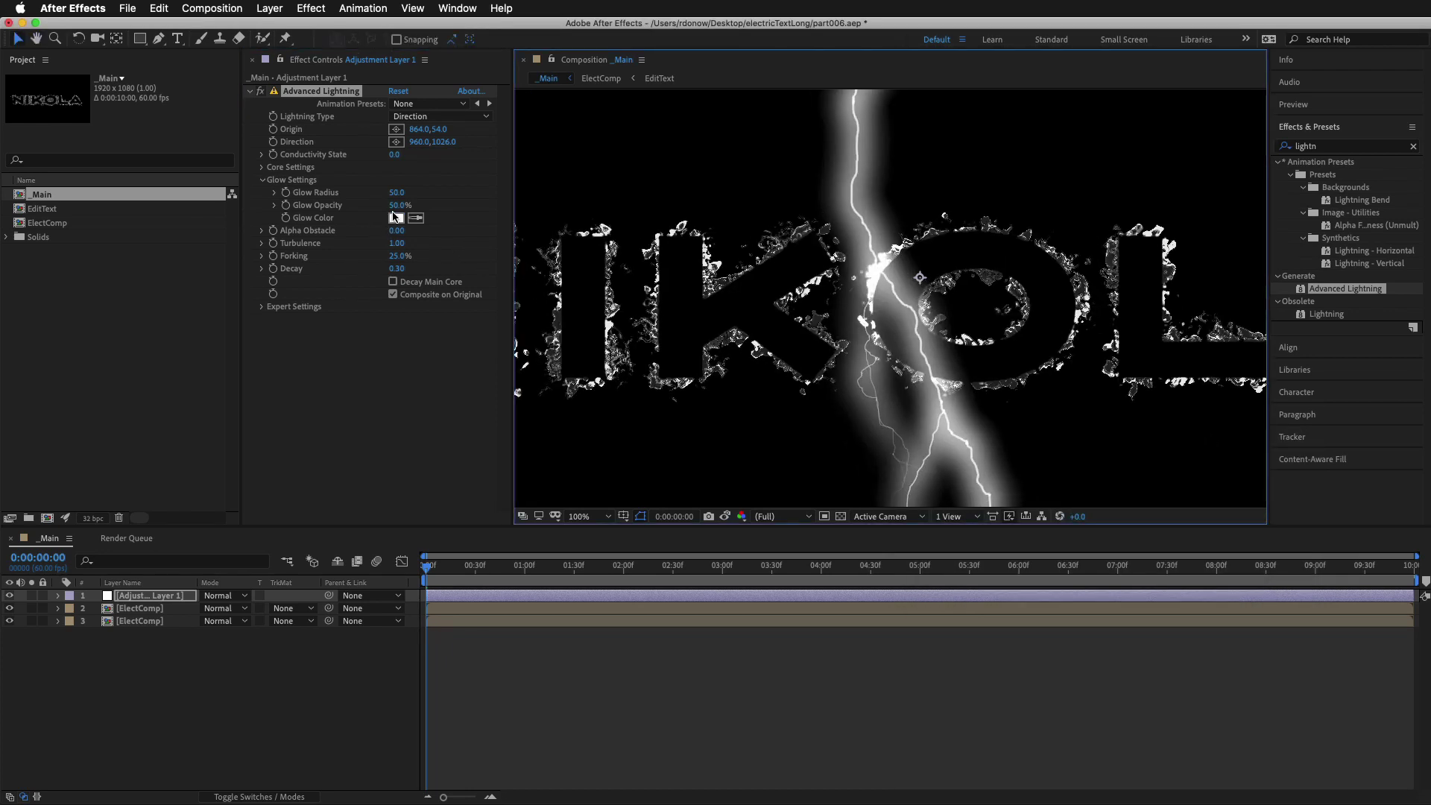
pyautogui.moveTo(397, 207); pyautogui.dragTo(212, 206)
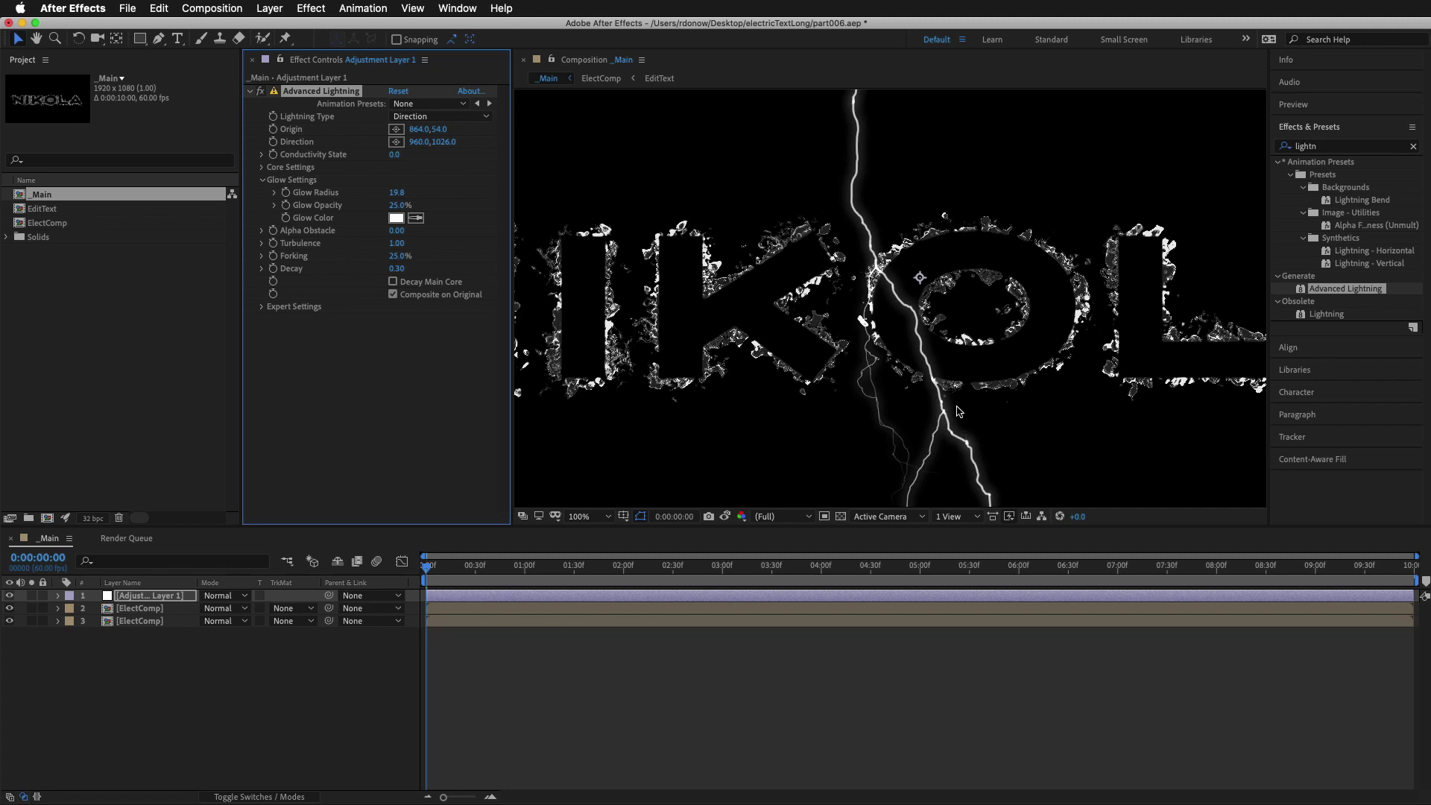
# Set Complexity to 1 in Advanced Lightning's Expert Settings
pyautogui.click(263, 309)
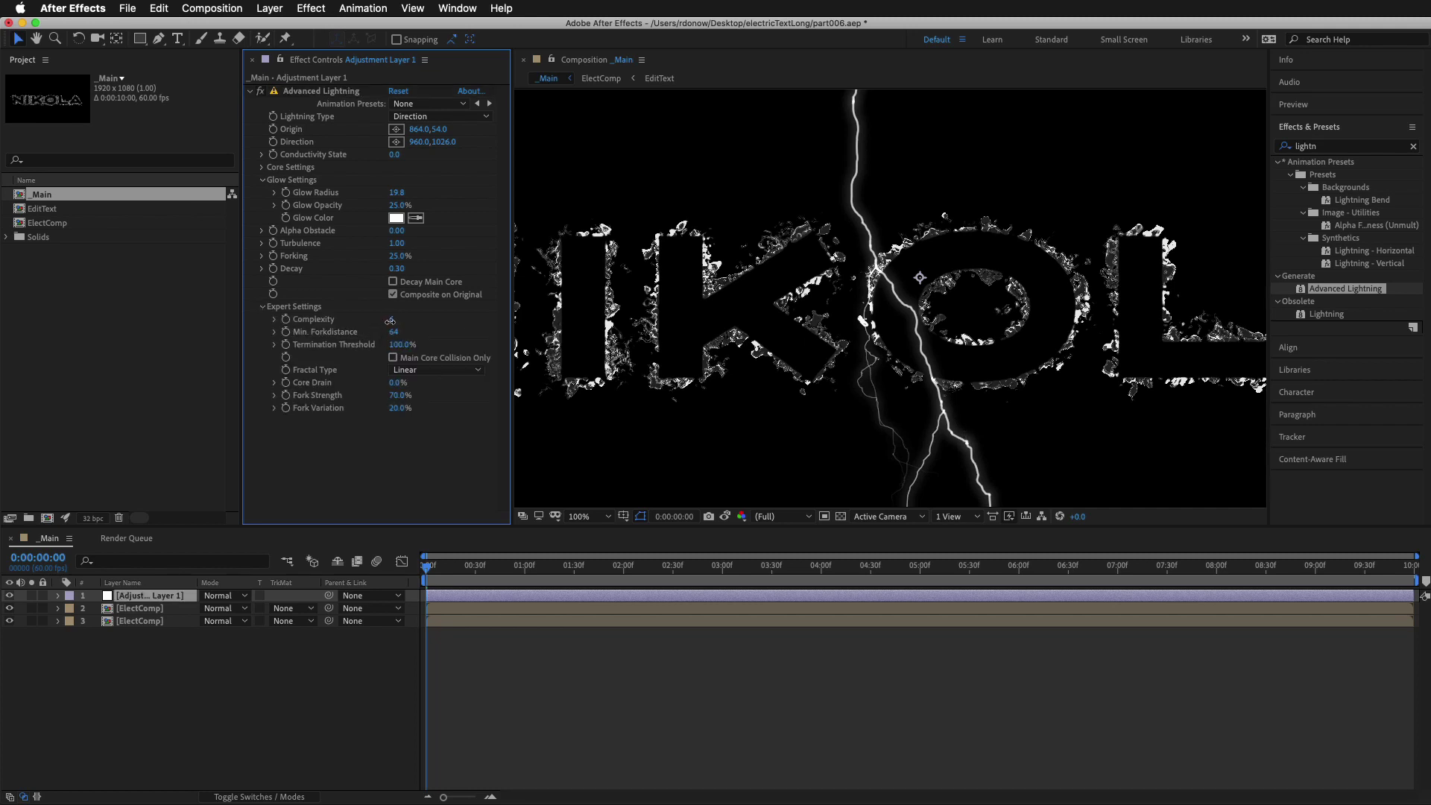
pyautogui.moveTo(390, 321); pyautogui.dragTo(377, 326)
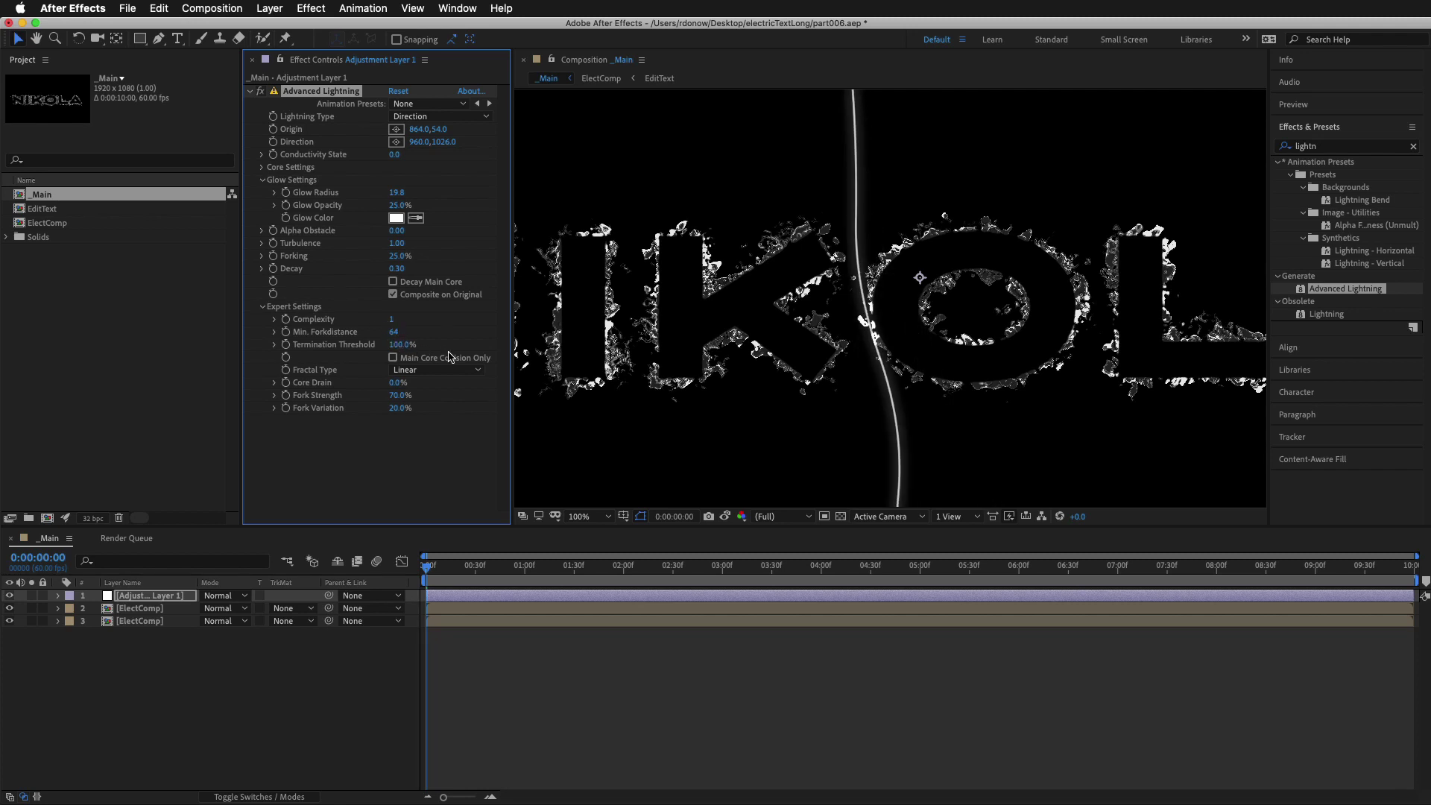
pyautogui.scroll(-3, 923, 396)
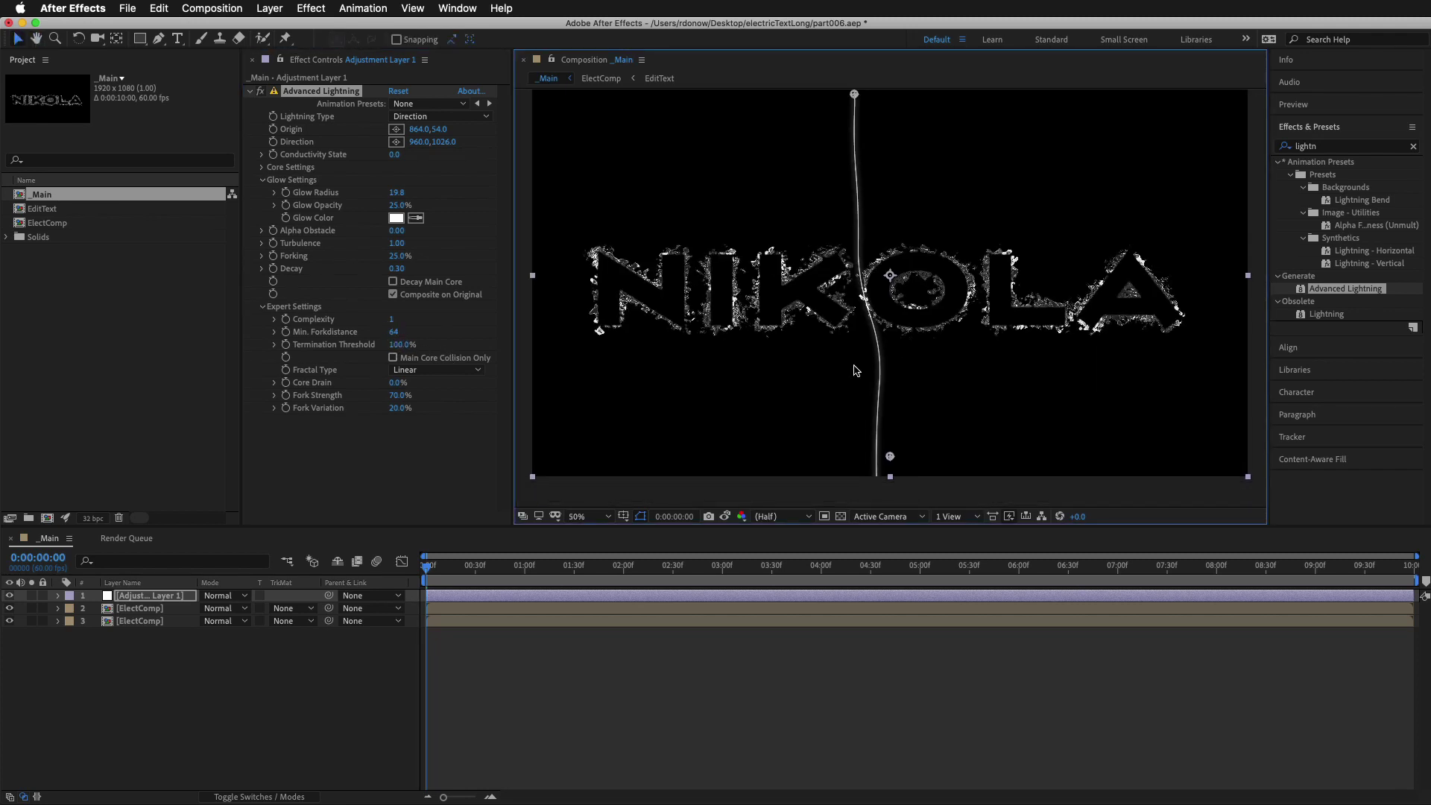
# Move the lightning's Origin point to 578, 126 and its Direction point to 1228, 650
pyautogui.click(297, 135)
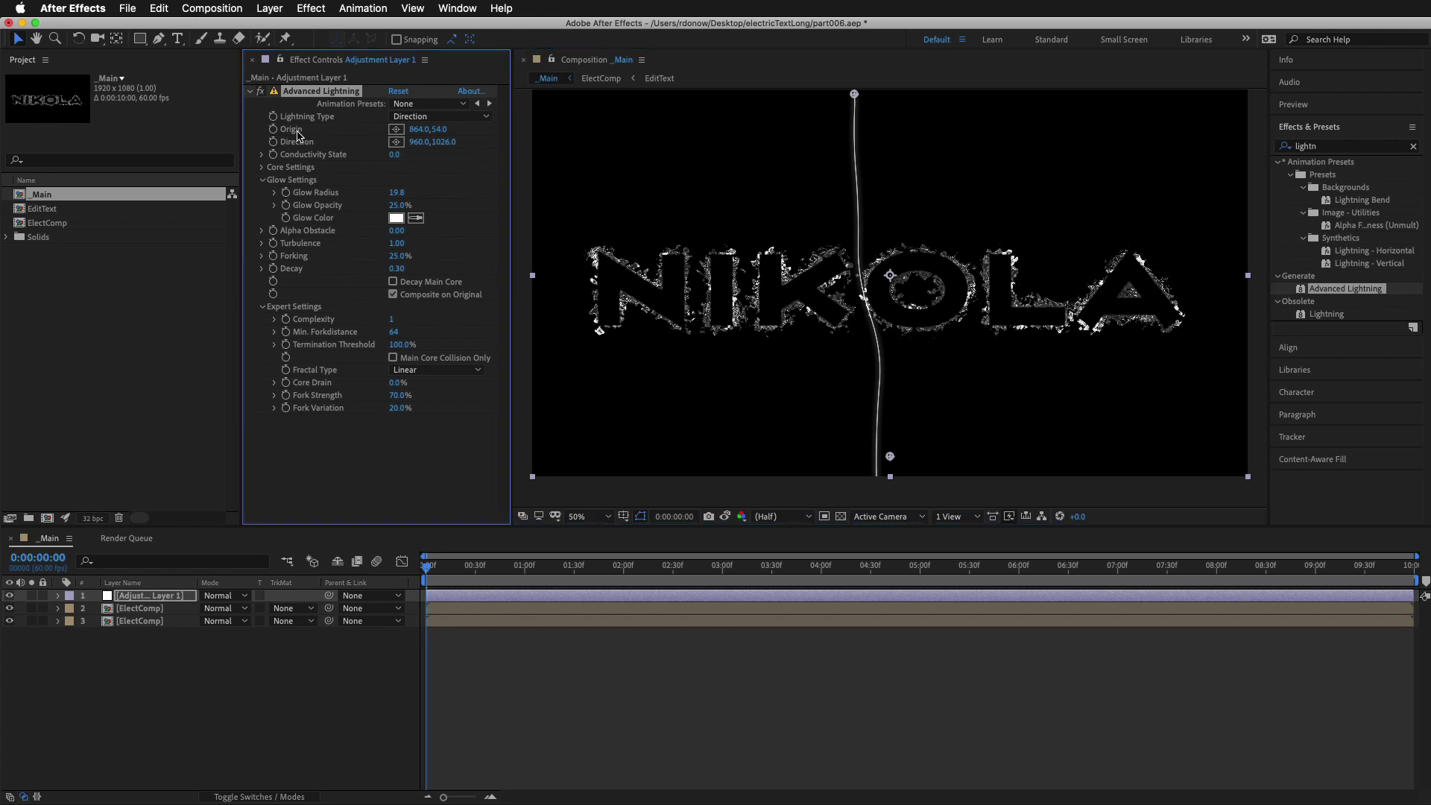
pyautogui.moveTo(852, 98); pyautogui.dragTo(748, 121)
pyautogui.click(297, 143)
pyautogui.moveTo(900, 469); pyautogui.dragTo(989, 316)
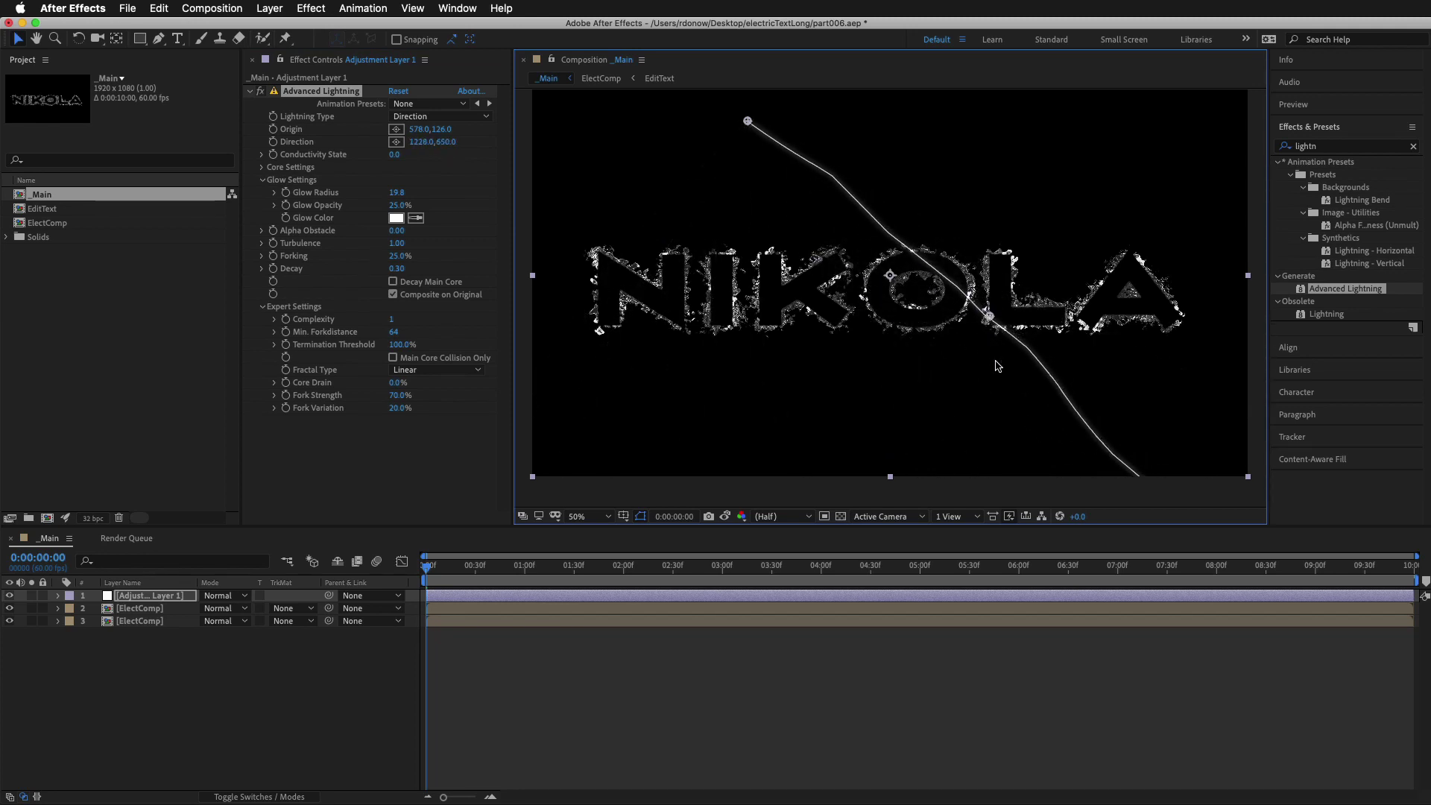
pyautogui.press(',')
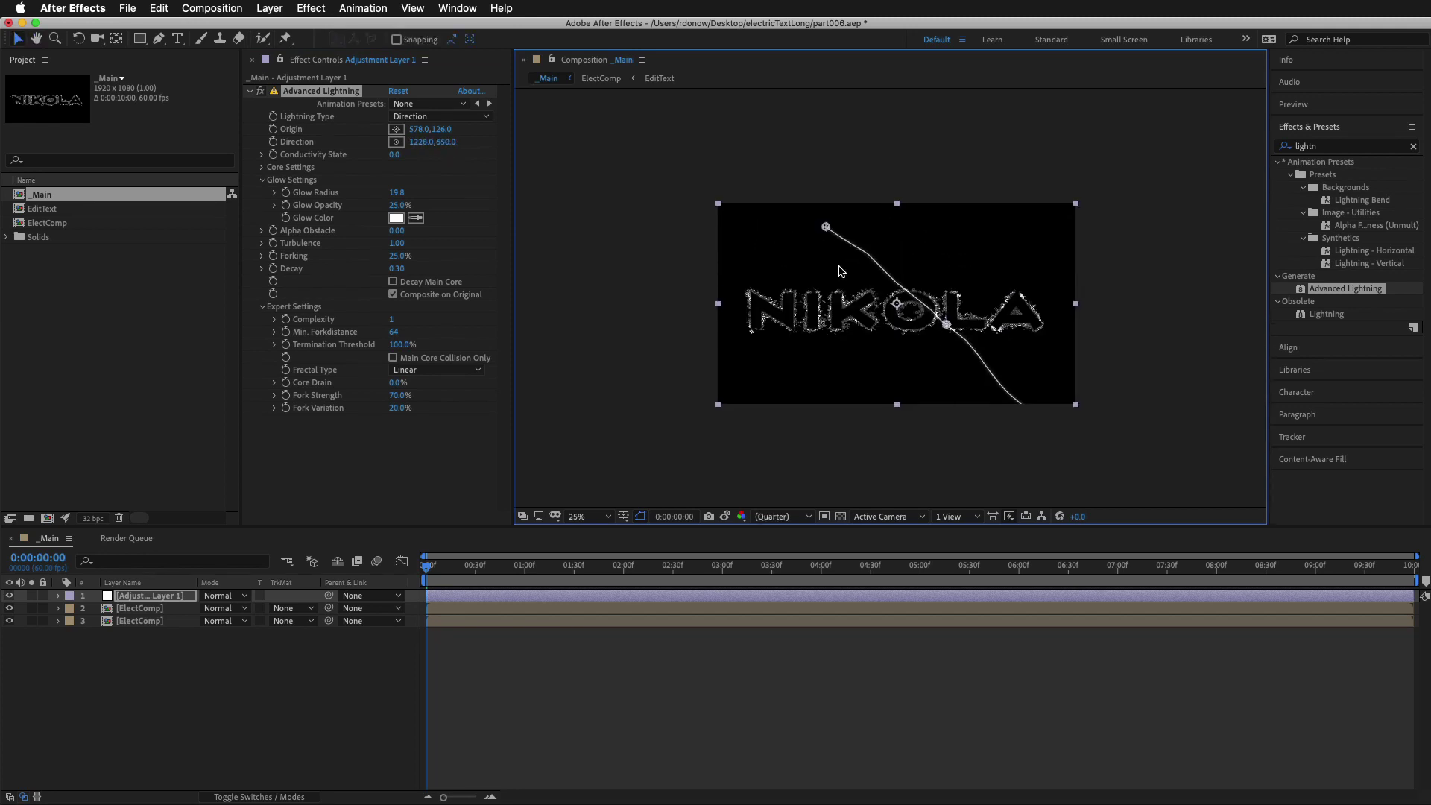
# Set Lightning Type to Anywhere, with the Outer Radius point outside the frame at 2888, 3716 and the Origin at 1306, 296
pyautogui.click(431, 117)
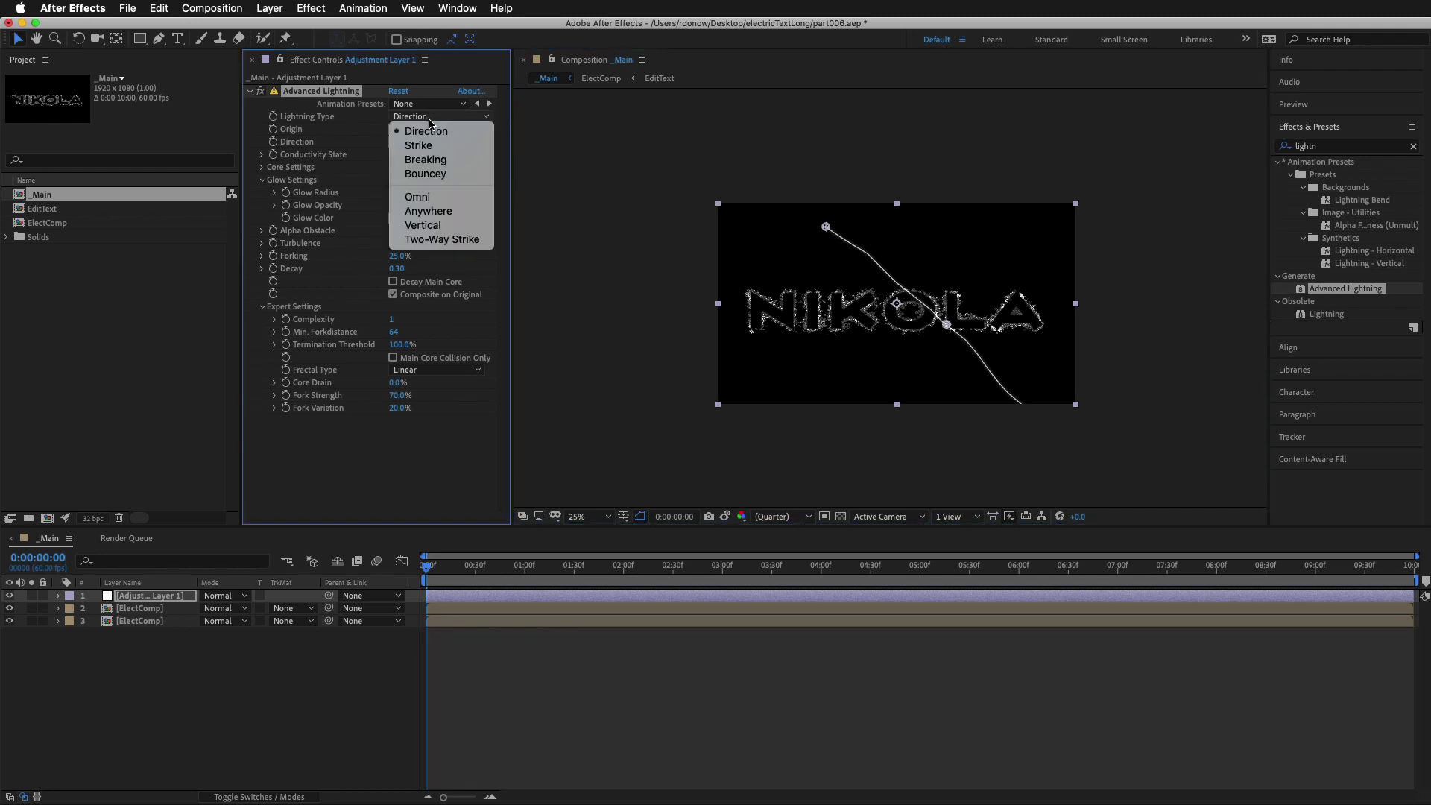
pyautogui.click(446, 212)
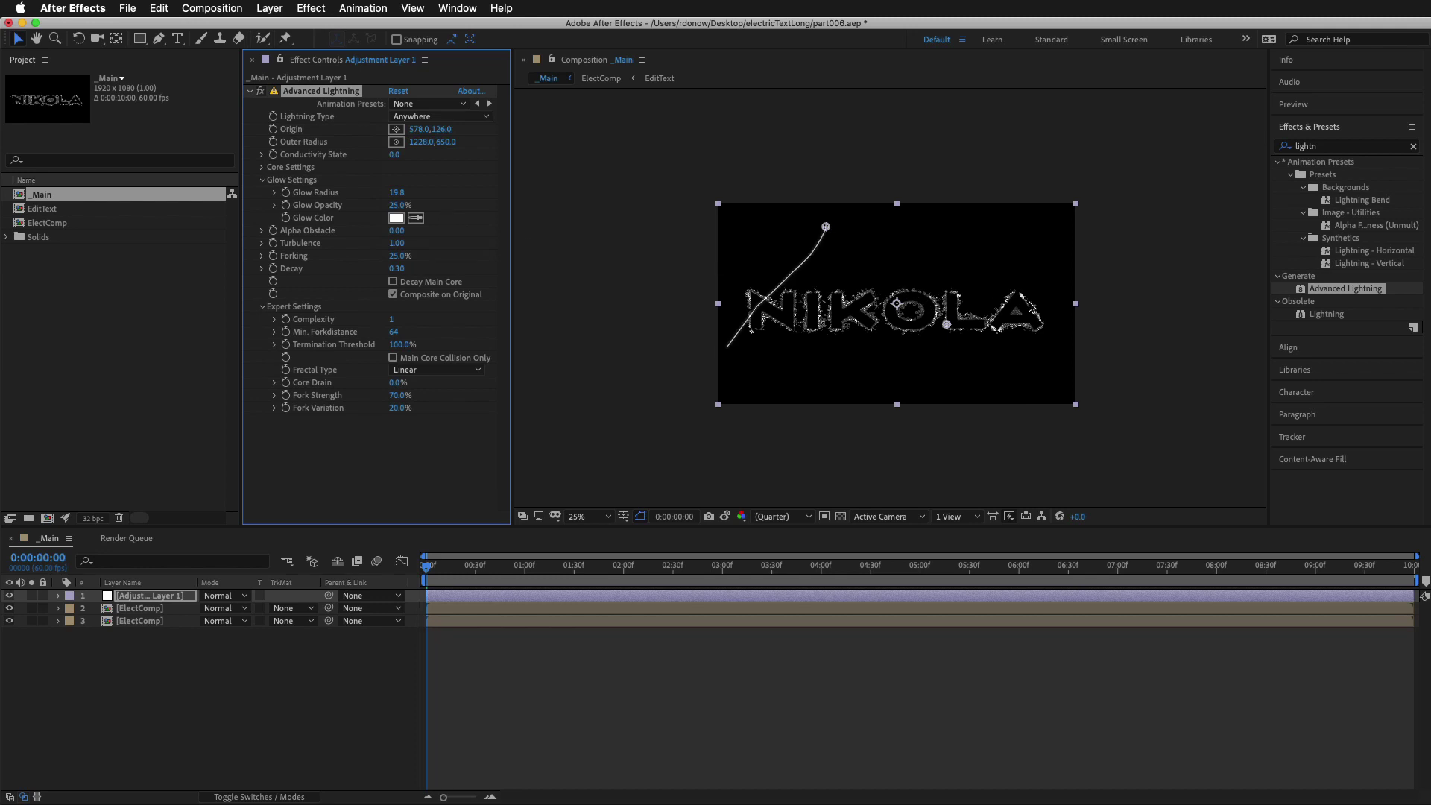
pyautogui.moveTo(947, 331); pyautogui.dragTo(1093, 112)
pyautogui.moveTo(963, 88); pyautogui.dragTo(1045, 479)
pyautogui.press('.')
pyautogui.press(',')
pyautogui.press(',')
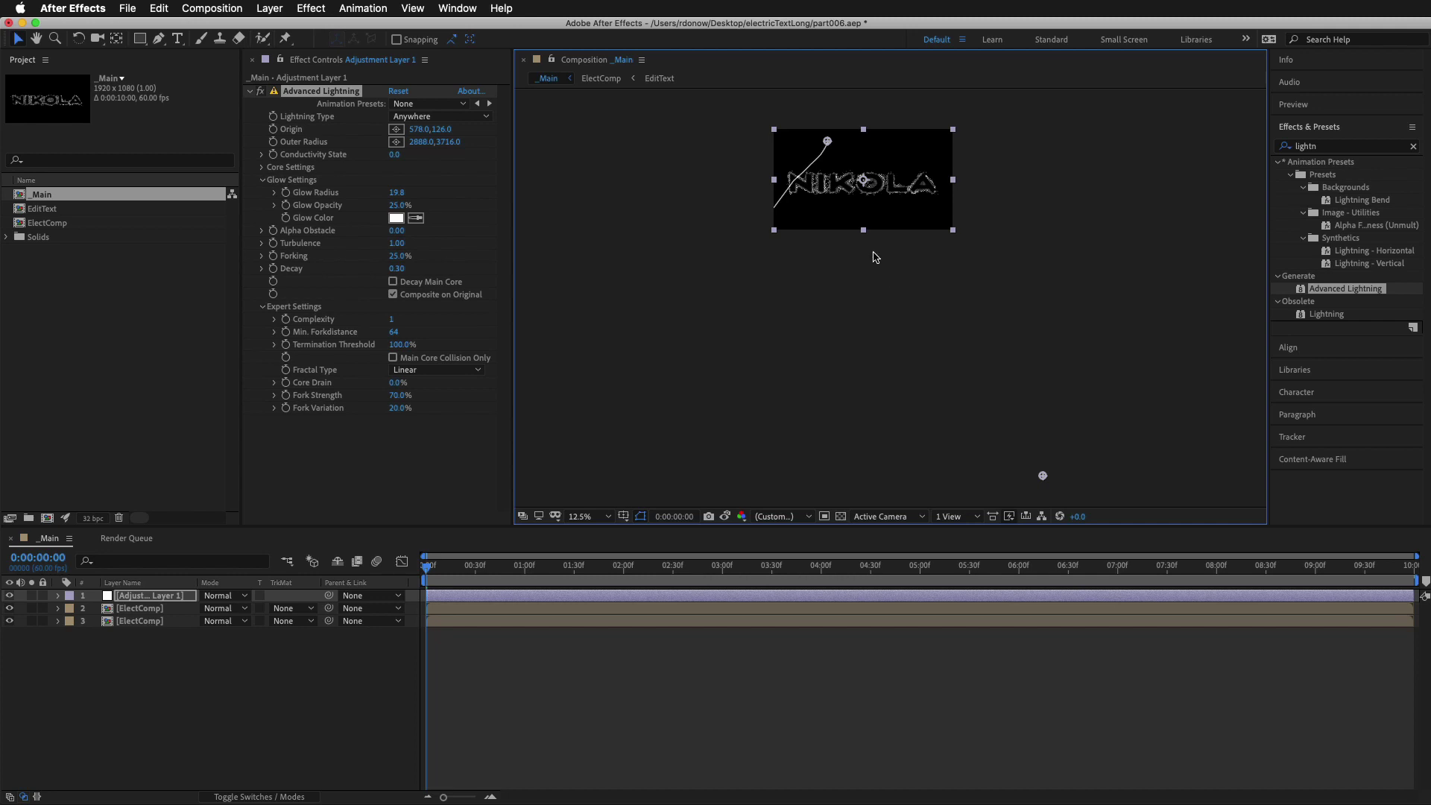
pyautogui.scroll(2, 865, 246)
pyautogui.moveTo(757, 148); pyautogui.dragTo(1027, 210)
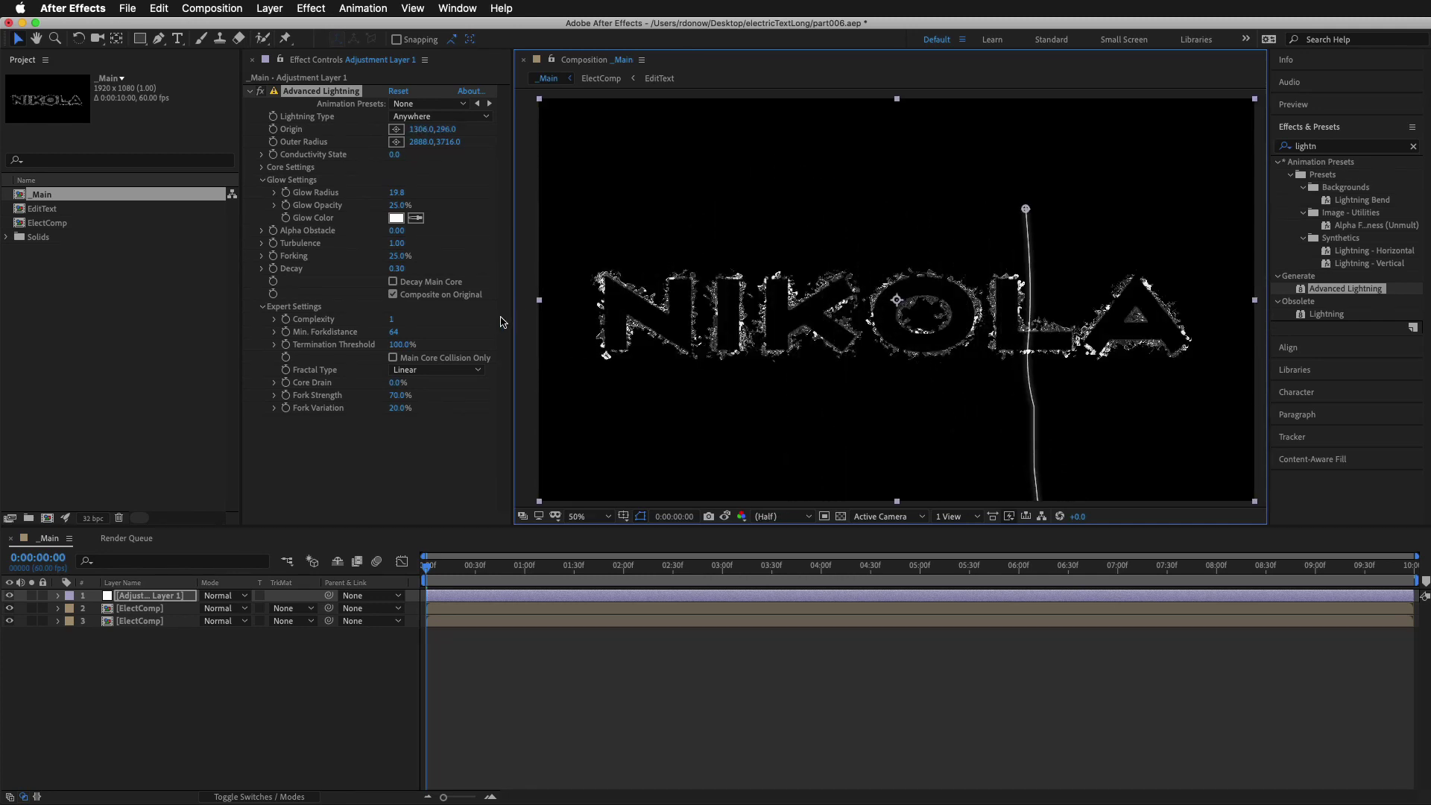
# Set Fractal Type to Spline and Forking to 100%, checking the bolts with the Origin moved to 1434, 566
pyautogui.click(454, 374)
pyautogui.click(451, 416)
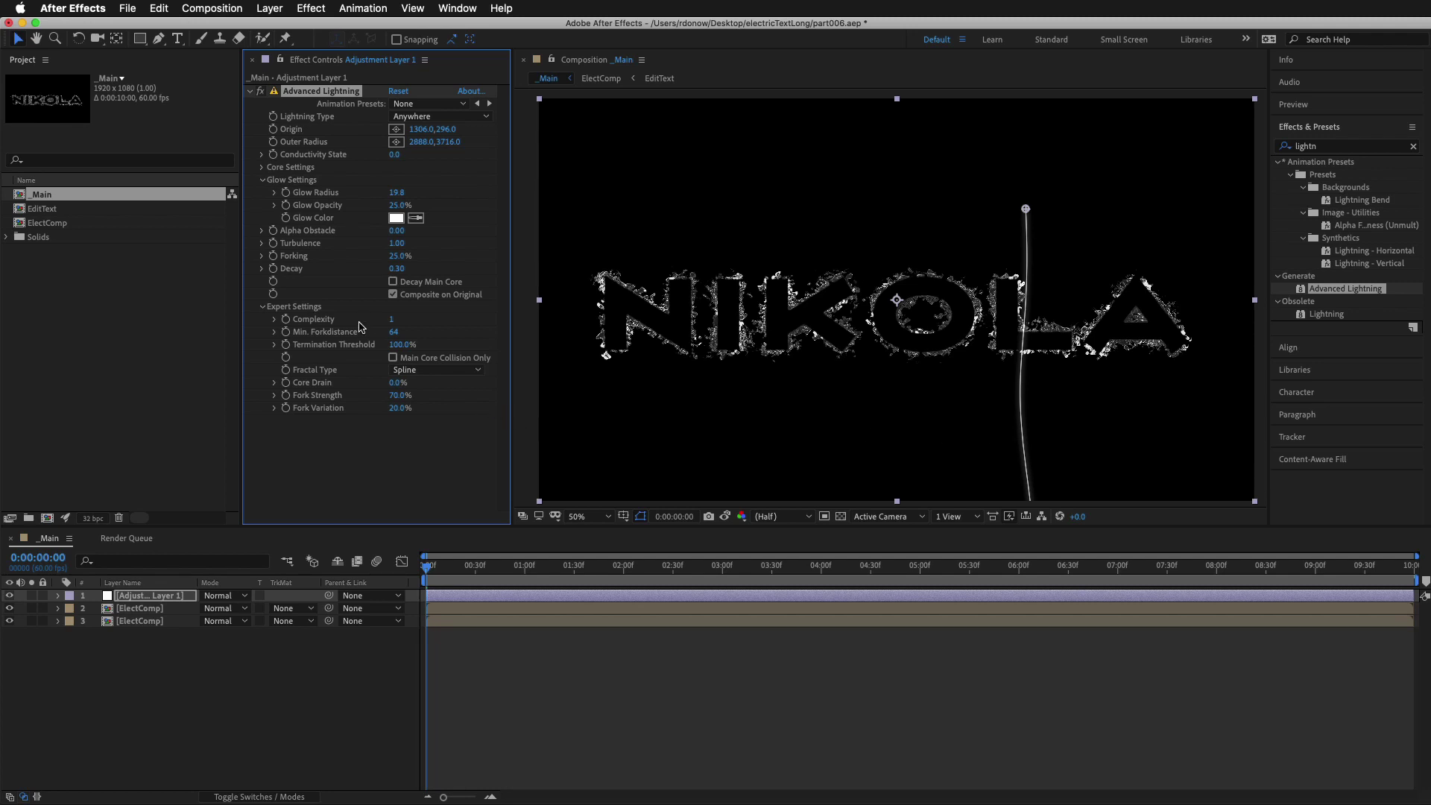
pyautogui.moveTo(407, 255); pyautogui.dragTo(591, 265)
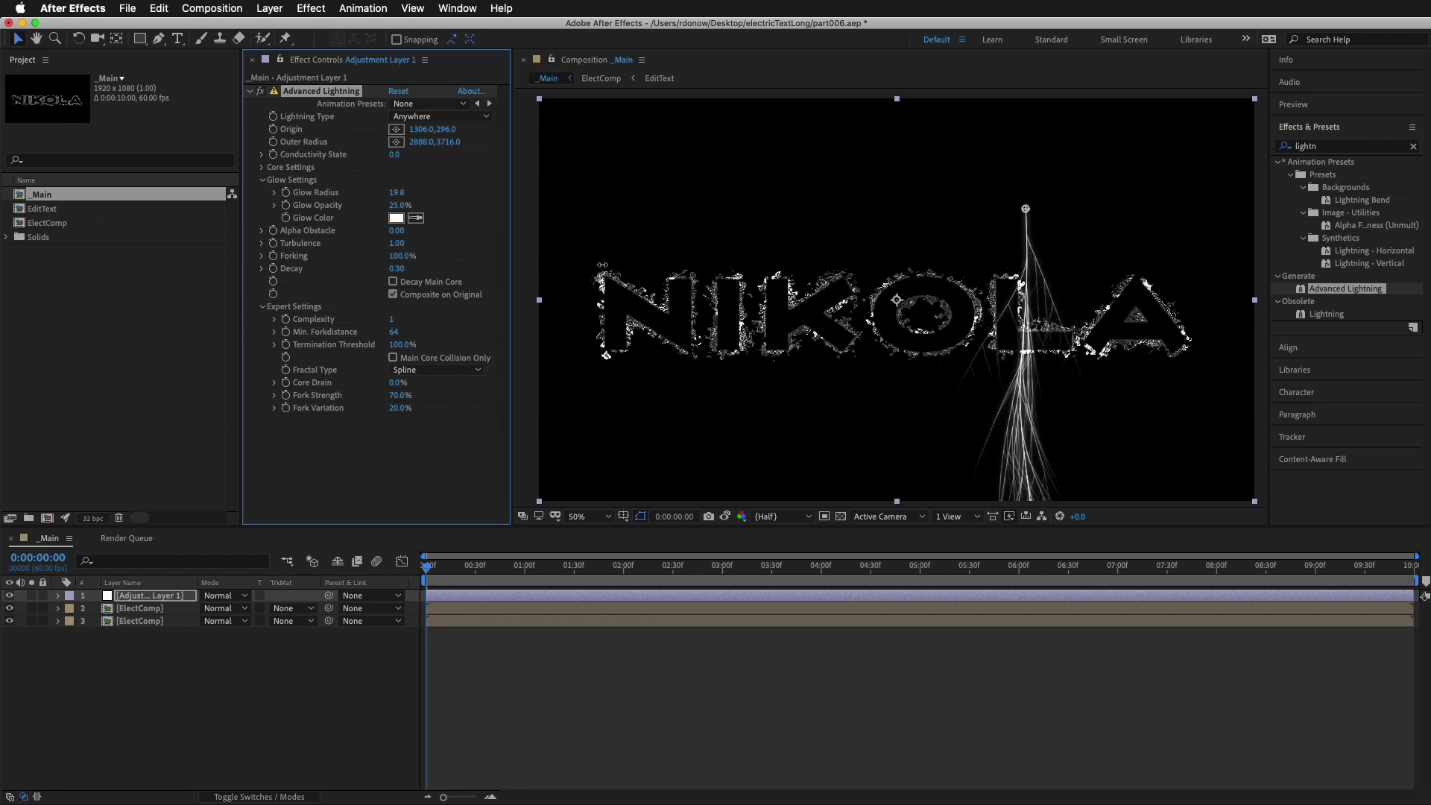
pyautogui.moveTo(1026, 208); pyautogui.dragTo(1073, 309)
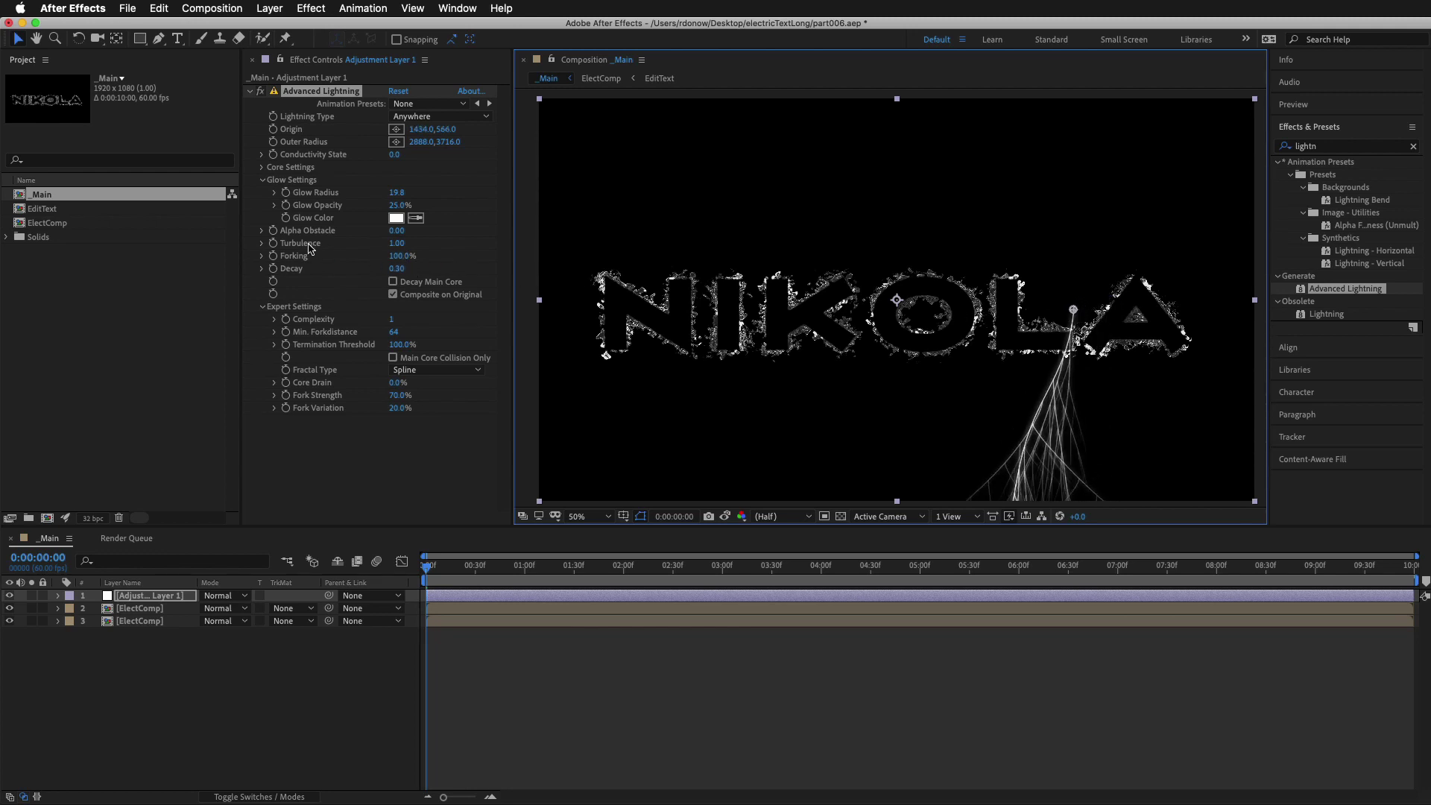
# Set Alpha Obstacle to -100, place the Origin inside the K at 636, 498, and preview the animation
pyautogui.moveTo(396, 231); pyautogui.dragTo(324, 231)
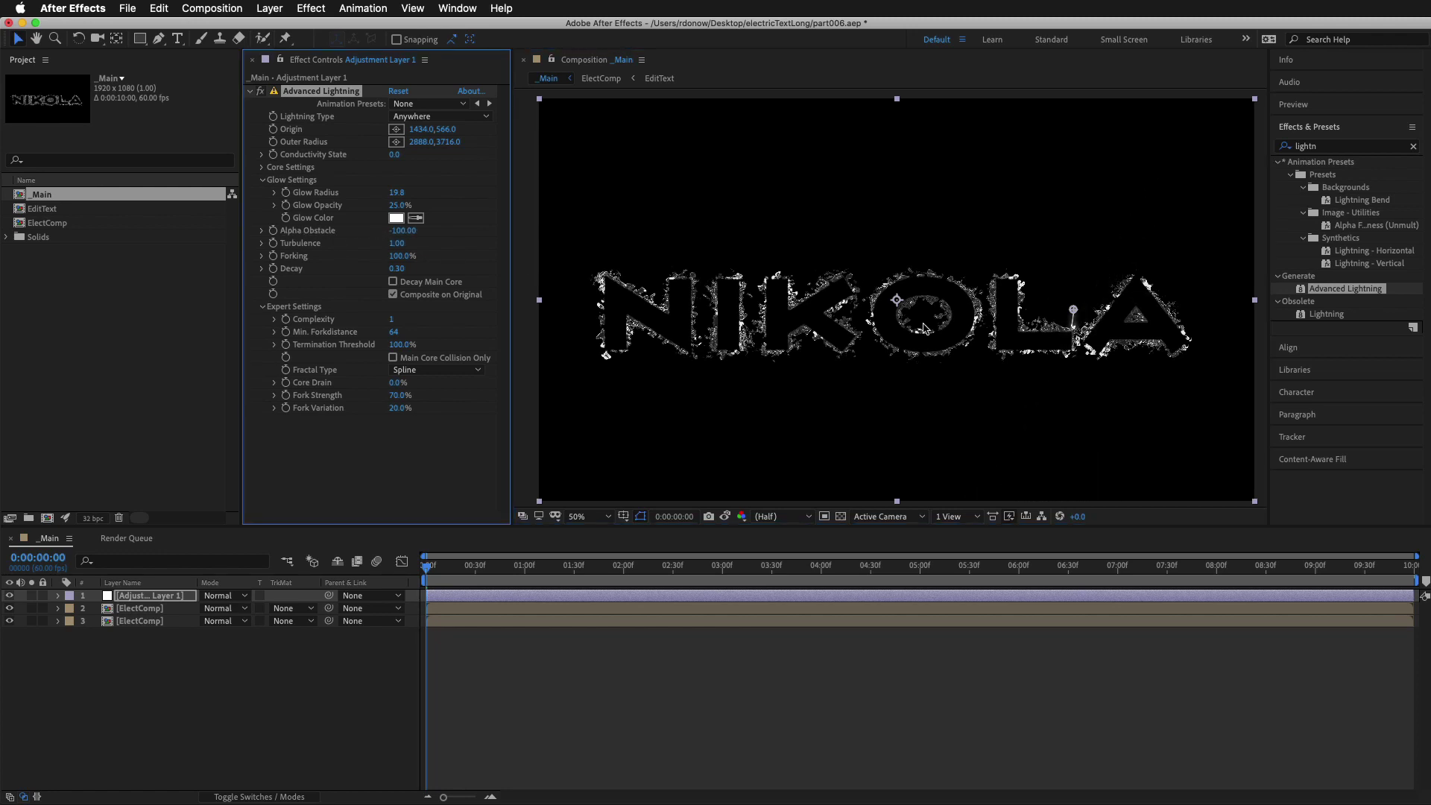
pyautogui.moveTo(1073, 309); pyautogui.dragTo(1014, 321)
pyautogui.press('space')
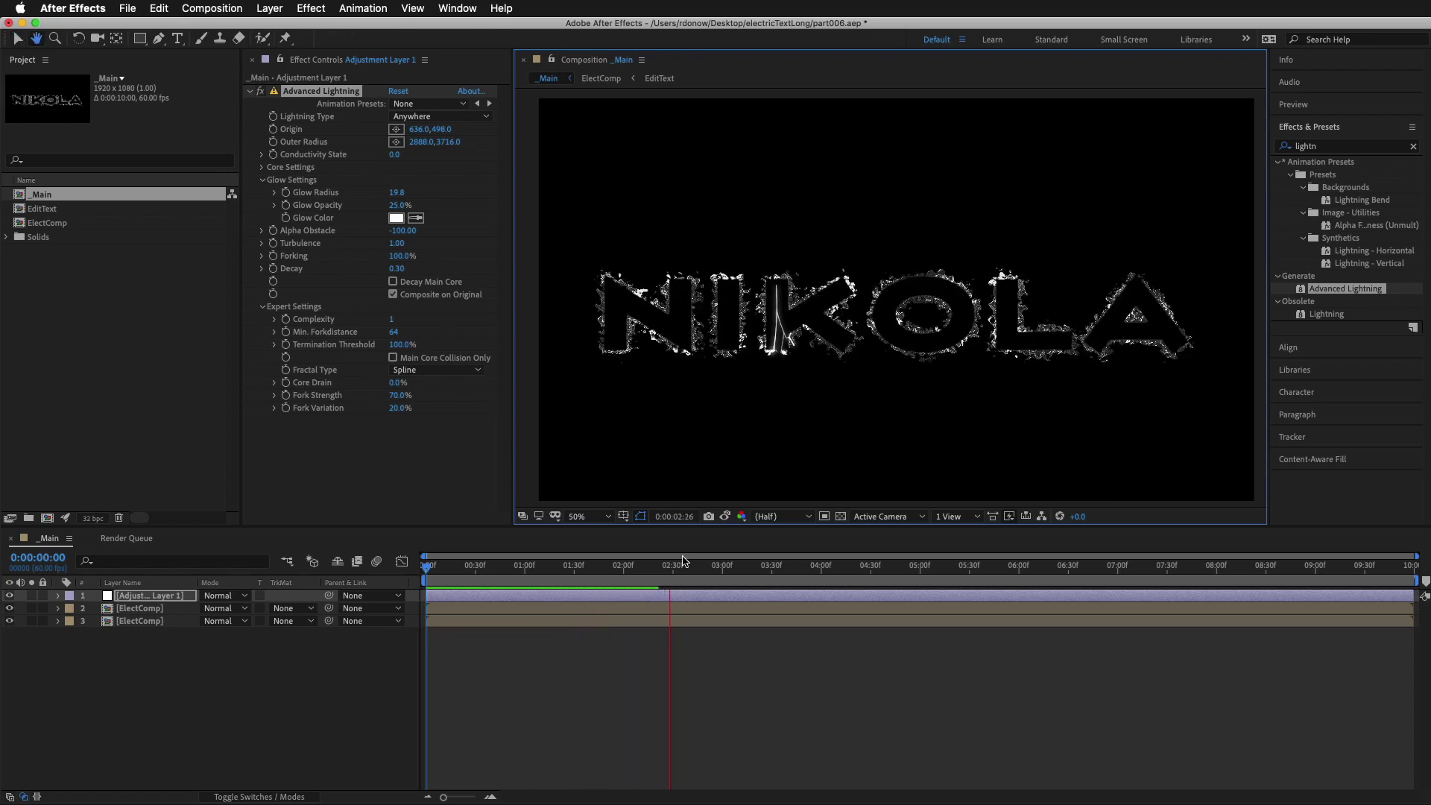
pyautogui.press('space')
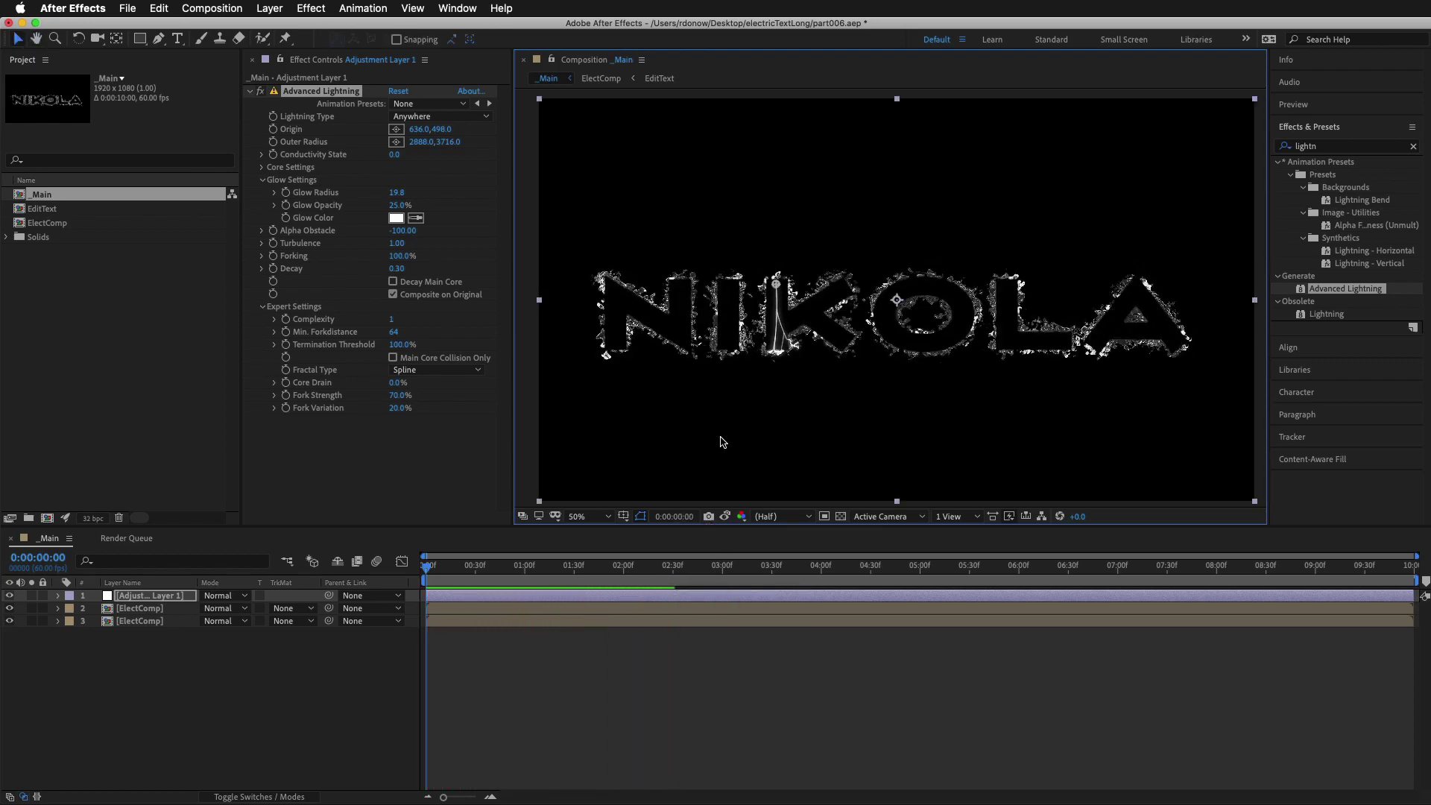
# Move the lightning's Origin above the A to 1592, 190, and set Fork Strength and Fork Variation to 100%
pyautogui.moveTo(777, 287); pyautogui.dragTo(1132, 170)
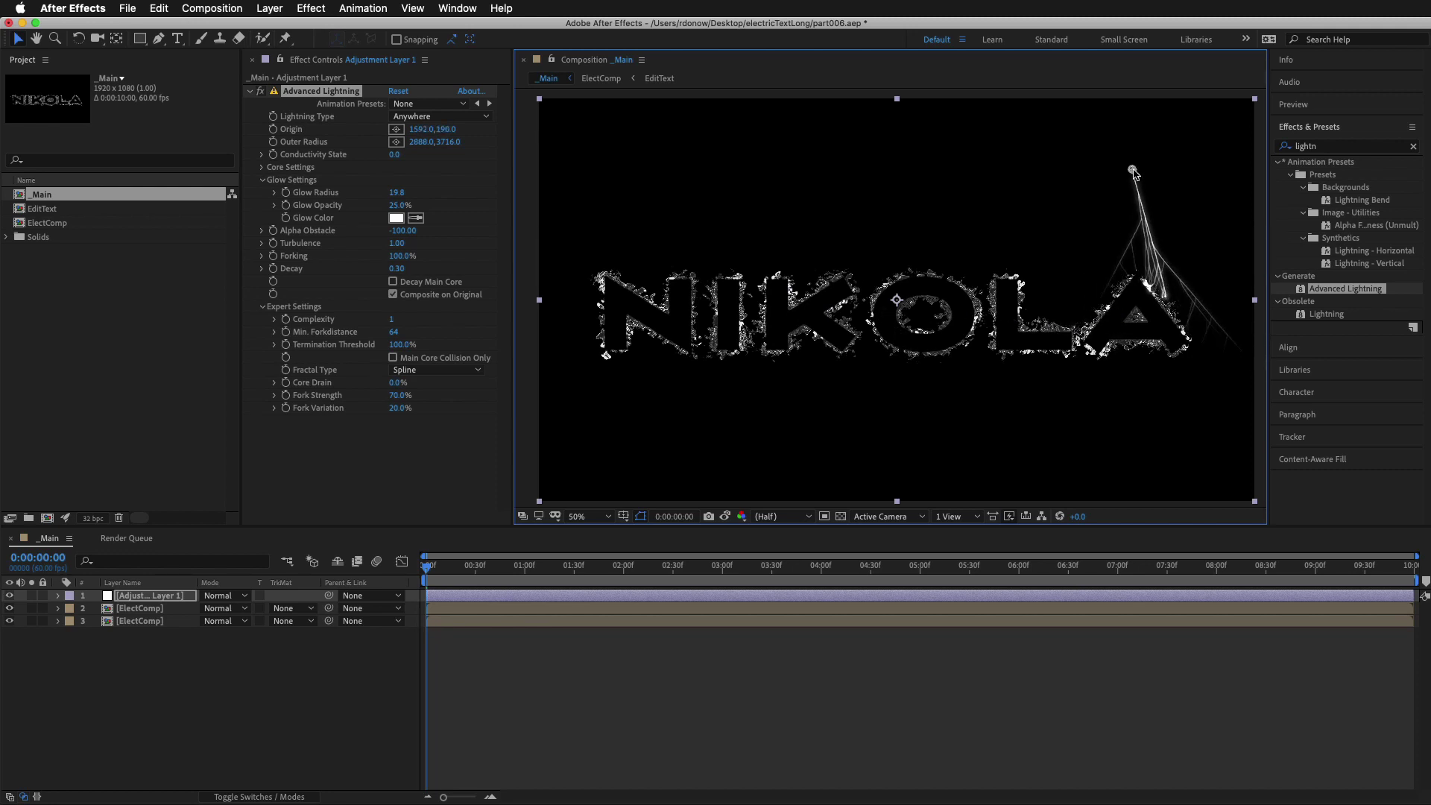
pyautogui.moveTo(992, 237); pyautogui.dragTo(954, 237)
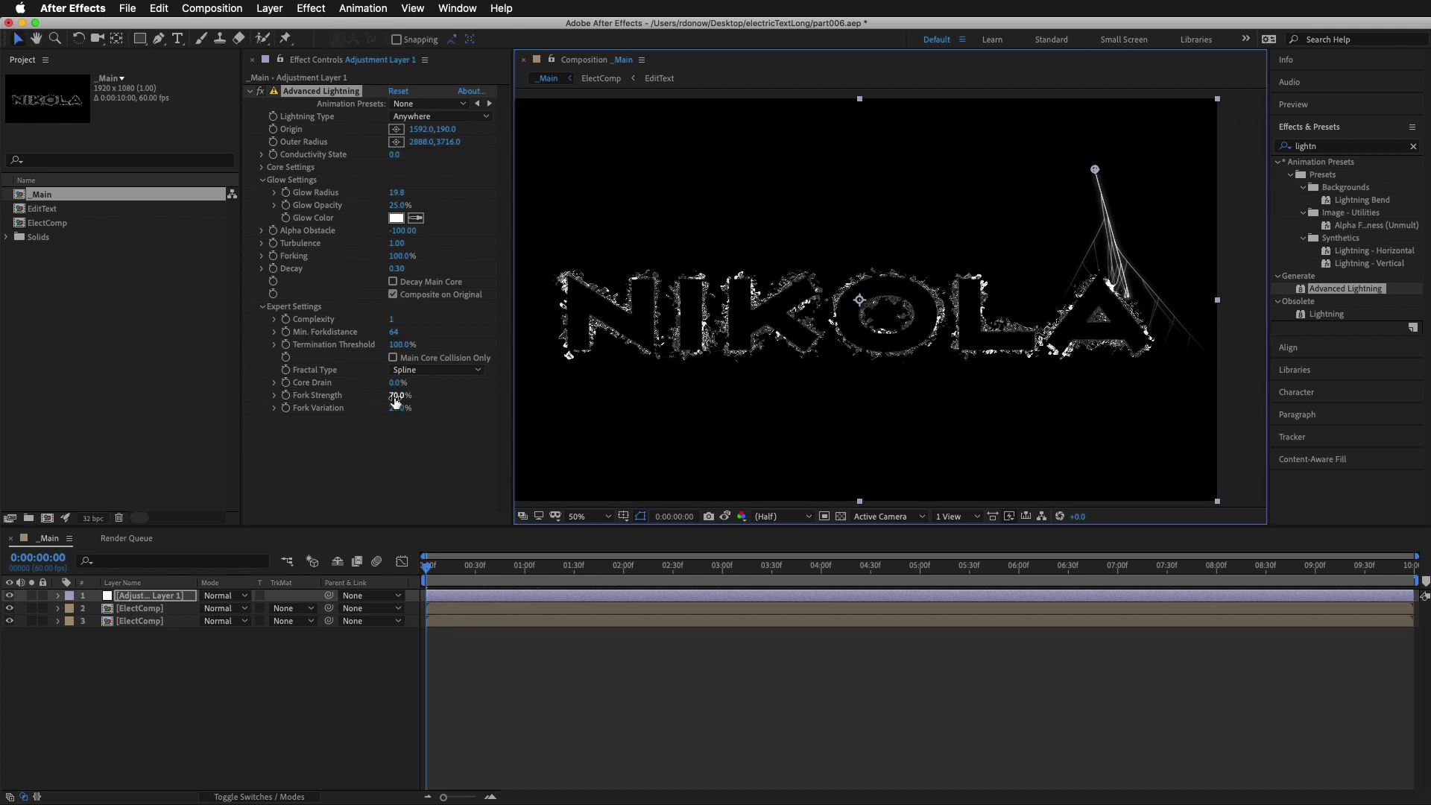
pyautogui.moveTo(400, 395); pyautogui.dragTo(555, 398)
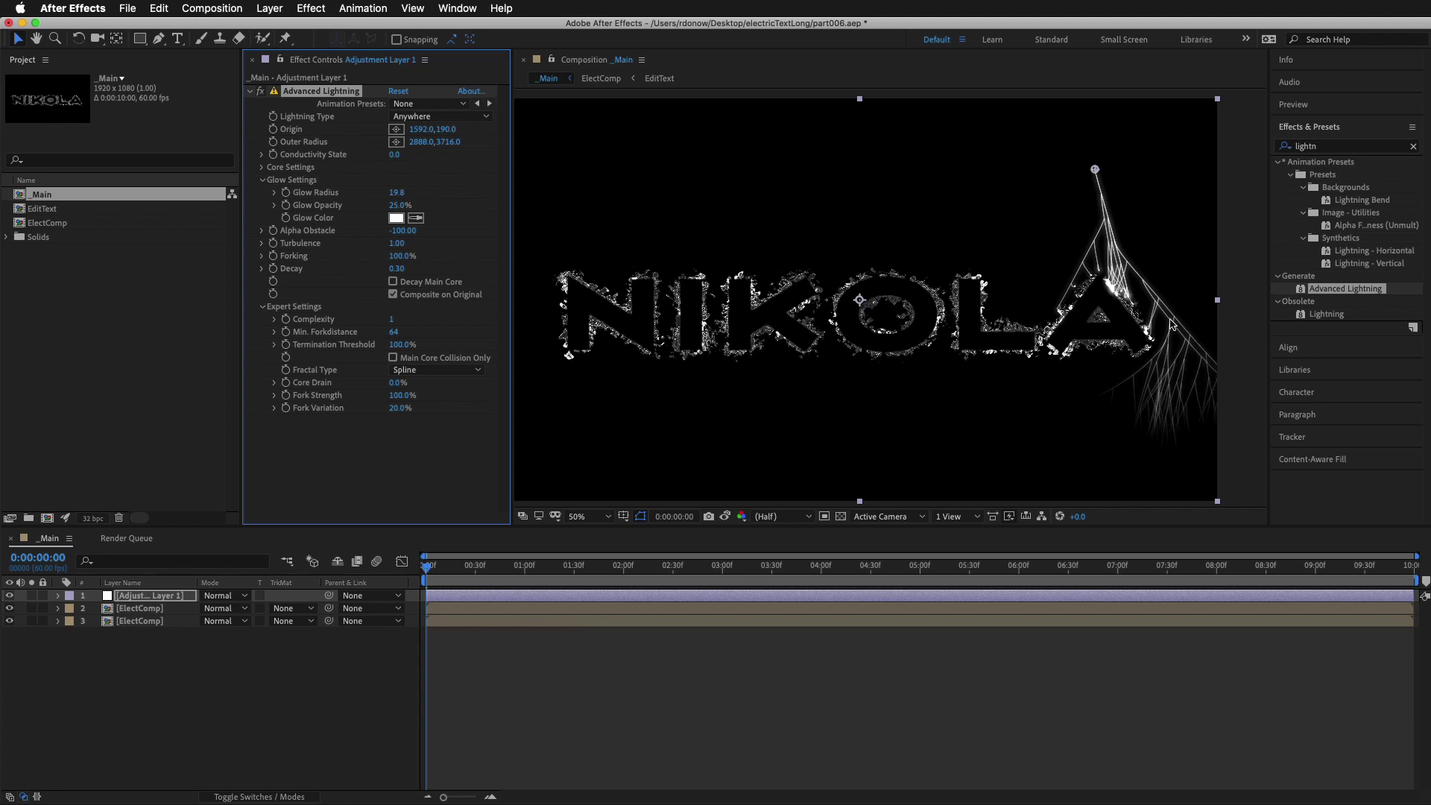
pyautogui.moveTo(399, 409); pyautogui.dragTo(582, 415)
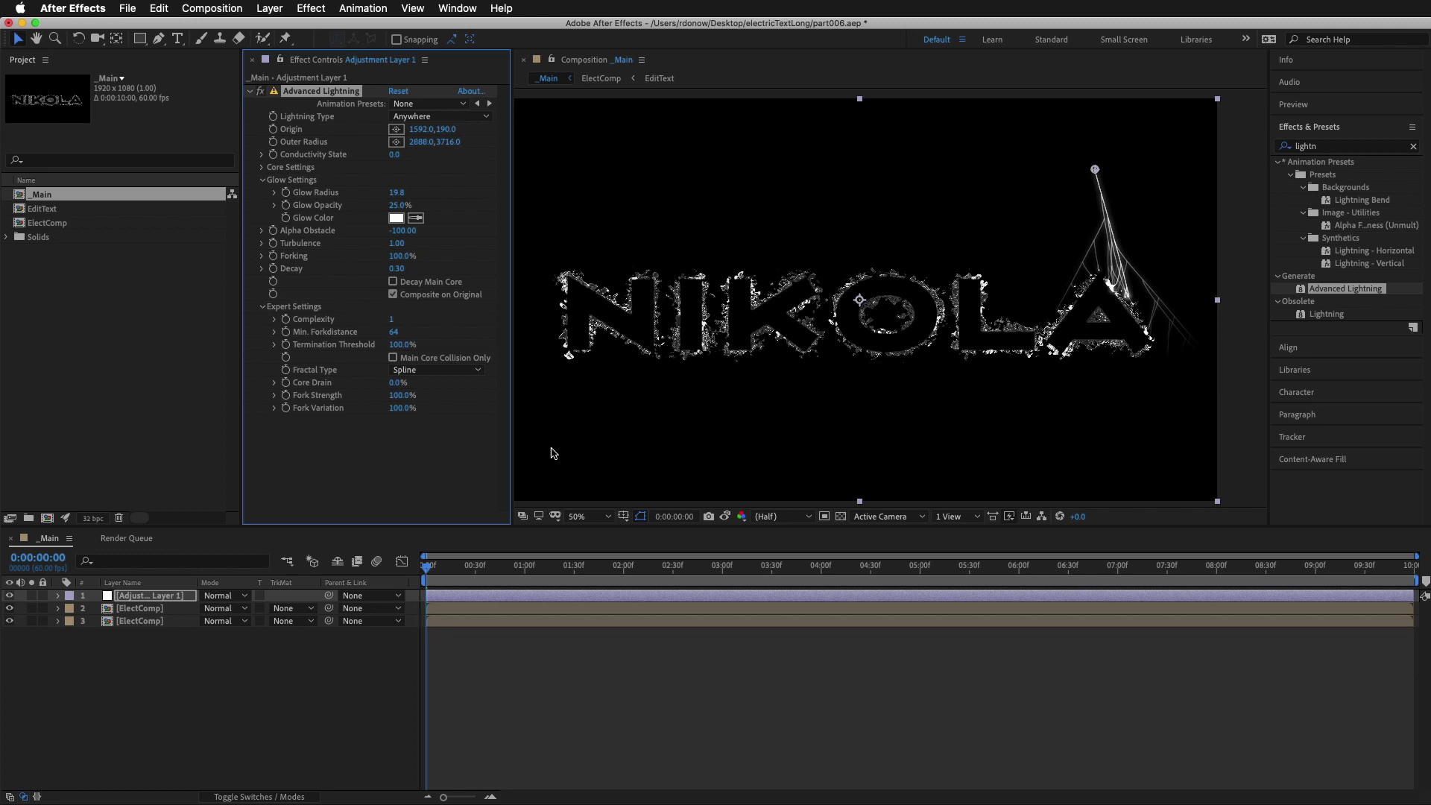
# Try out Core Drain and Termination Threshold on the lightning, and set Min. Forkdistance to 8
pyautogui.moveTo(395, 383)
pyautogui.mouseDown()
pyautogui.moveTo(558, 396)
pyautogui.moveTo(410, 382)
pyautogui.mouseUp()
pyautogui.moveTo(398, 344); pyautogui.dragTo(788, 361)
pyautogui.moveTo(393, 332); pyautogui.dragTo(343, 334)
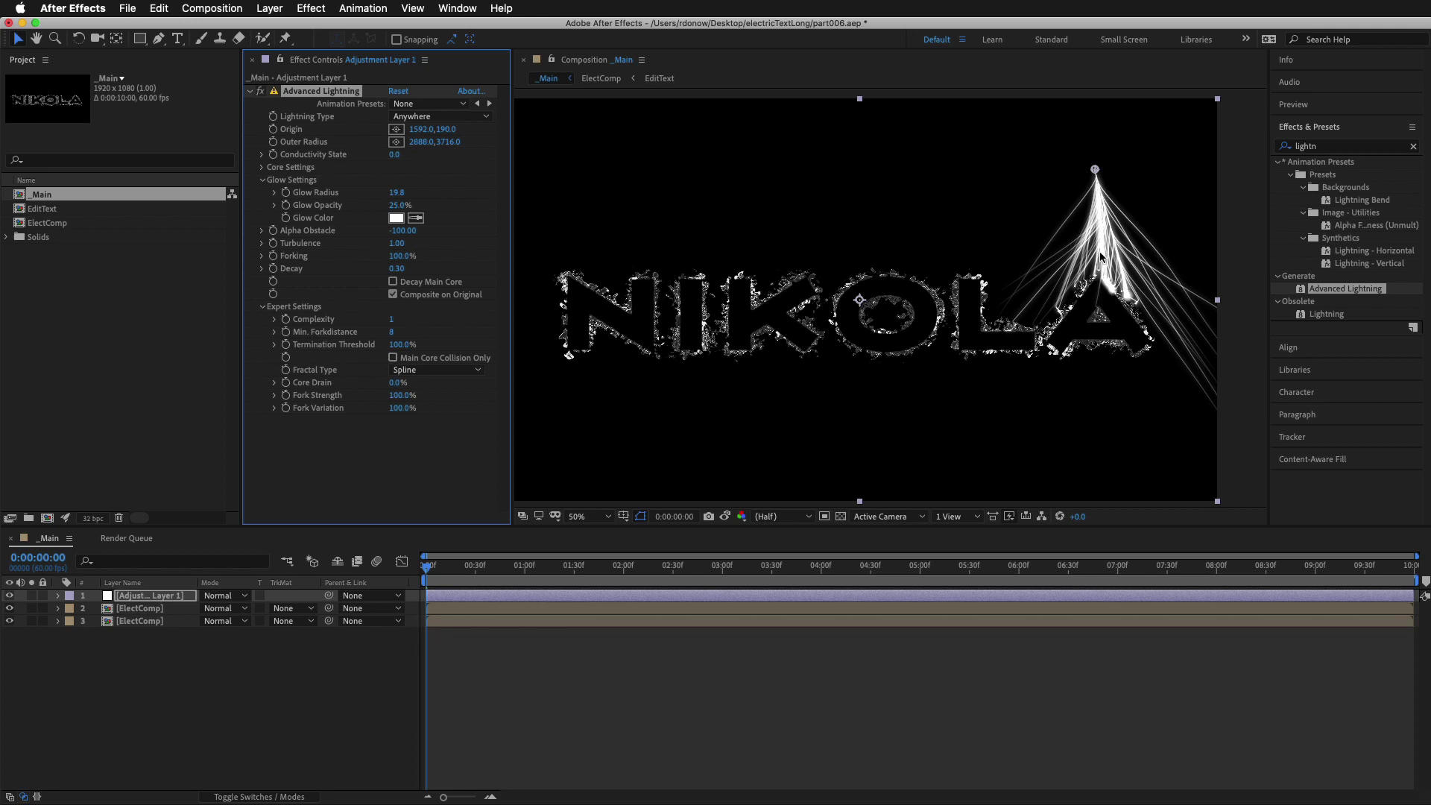
# With the lightning's Origin moved to 1566, 150, set Decay to 0 and Turbulence to 10
pyautogui.moveTo(1095, 170)
pyautogui.mouseDown()
pyautogui.moveTo(1127, 169)
pyautogui.moveTo(1085, 155)
pyautogui.mouseUp()
pyautogui.moveTo(395, 269); pyautogui.dragTo(48, 269)
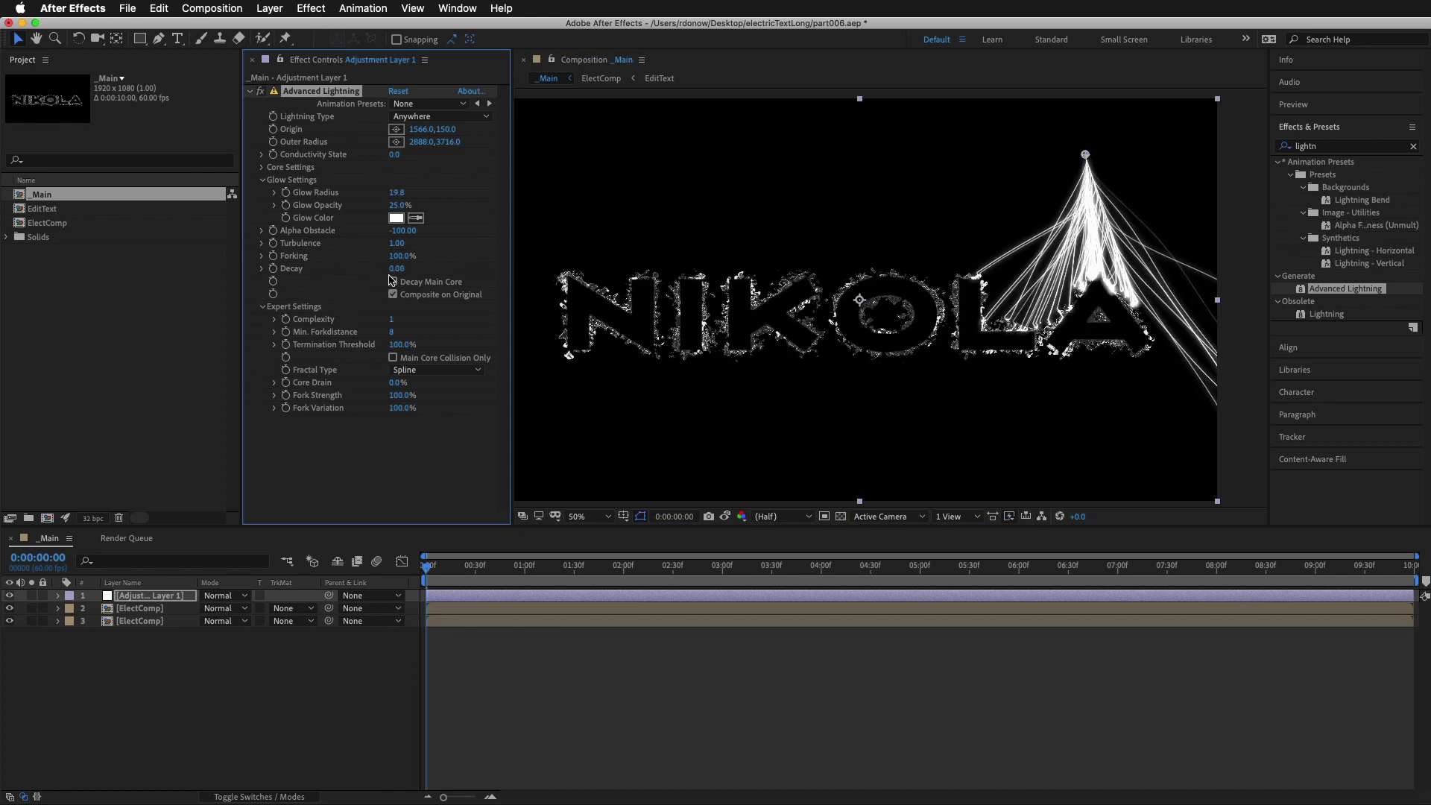
pyautogui.moveTo(397, 244)
pyautogui.mouseDown()
pyautogui.moveTo(964, 303)
pyautogui.moveTo(1176, 352)
pyautogui.mouseUp()
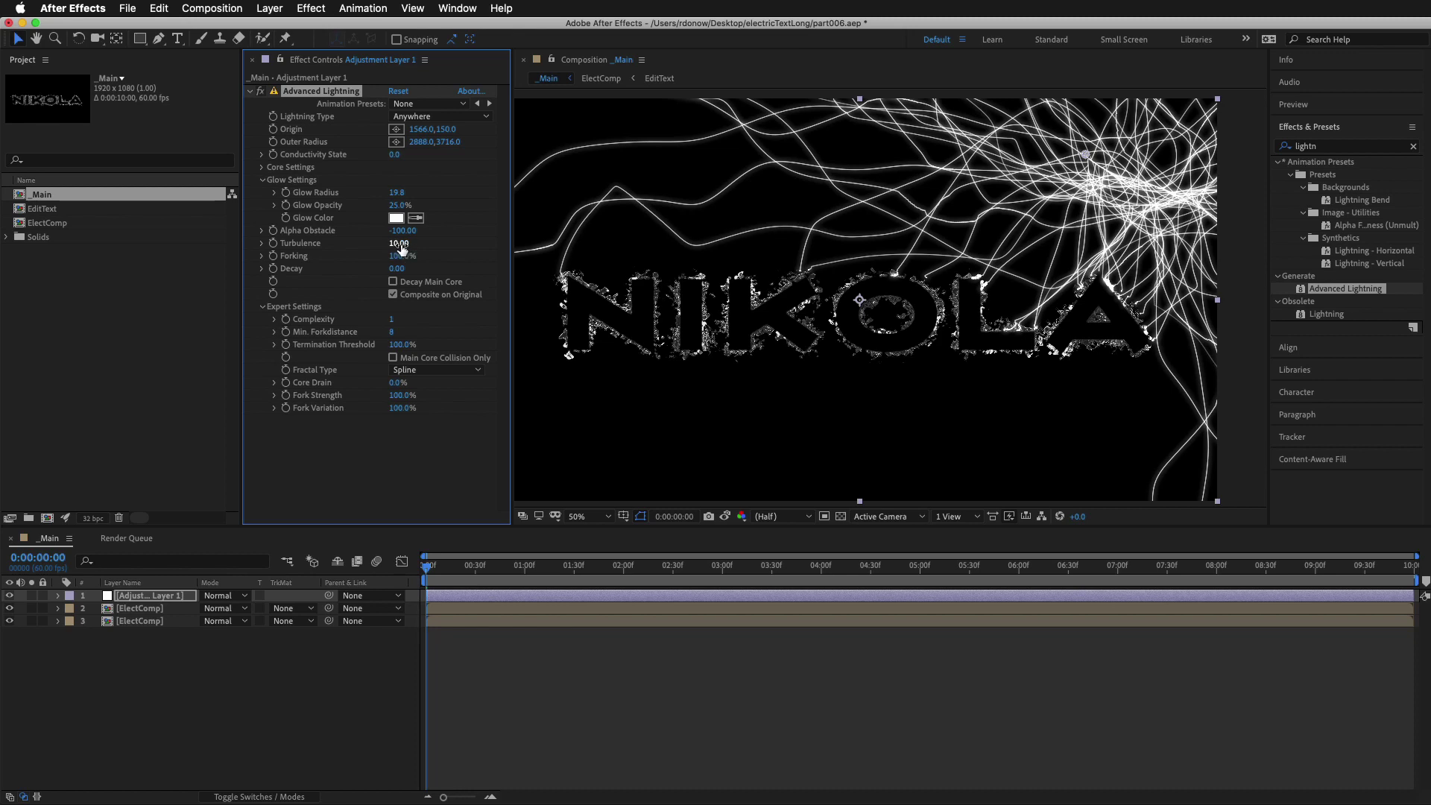
# Test higher Complexity values on the lightning and settle on 3
pyautogui.moveTo(393, 326); pyautogui.dragTo(646, 307)
pyautogui.click(395, 321)
pyautogui.press('Return')
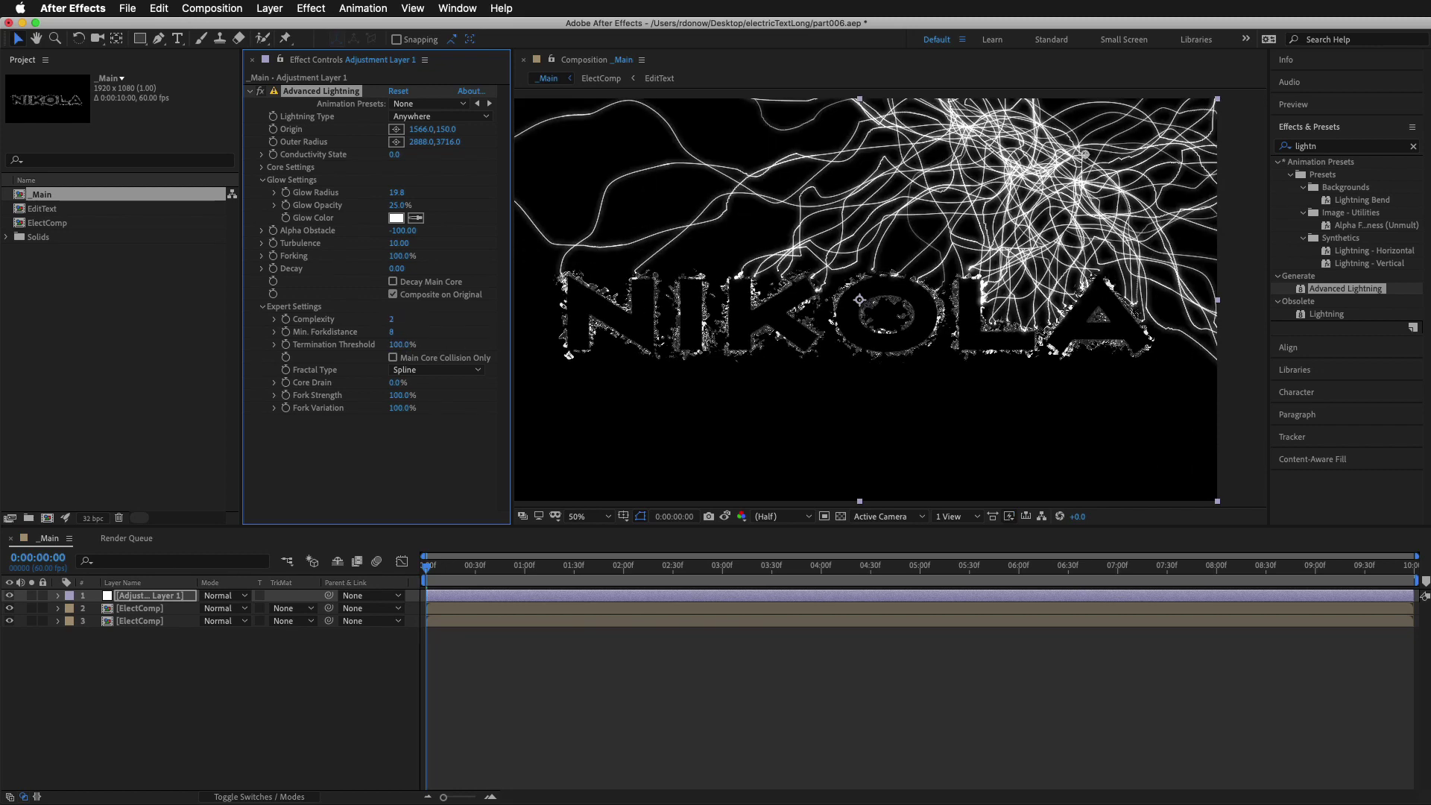
pyautogui.click(392, 320)
pyautogui.press('Return')
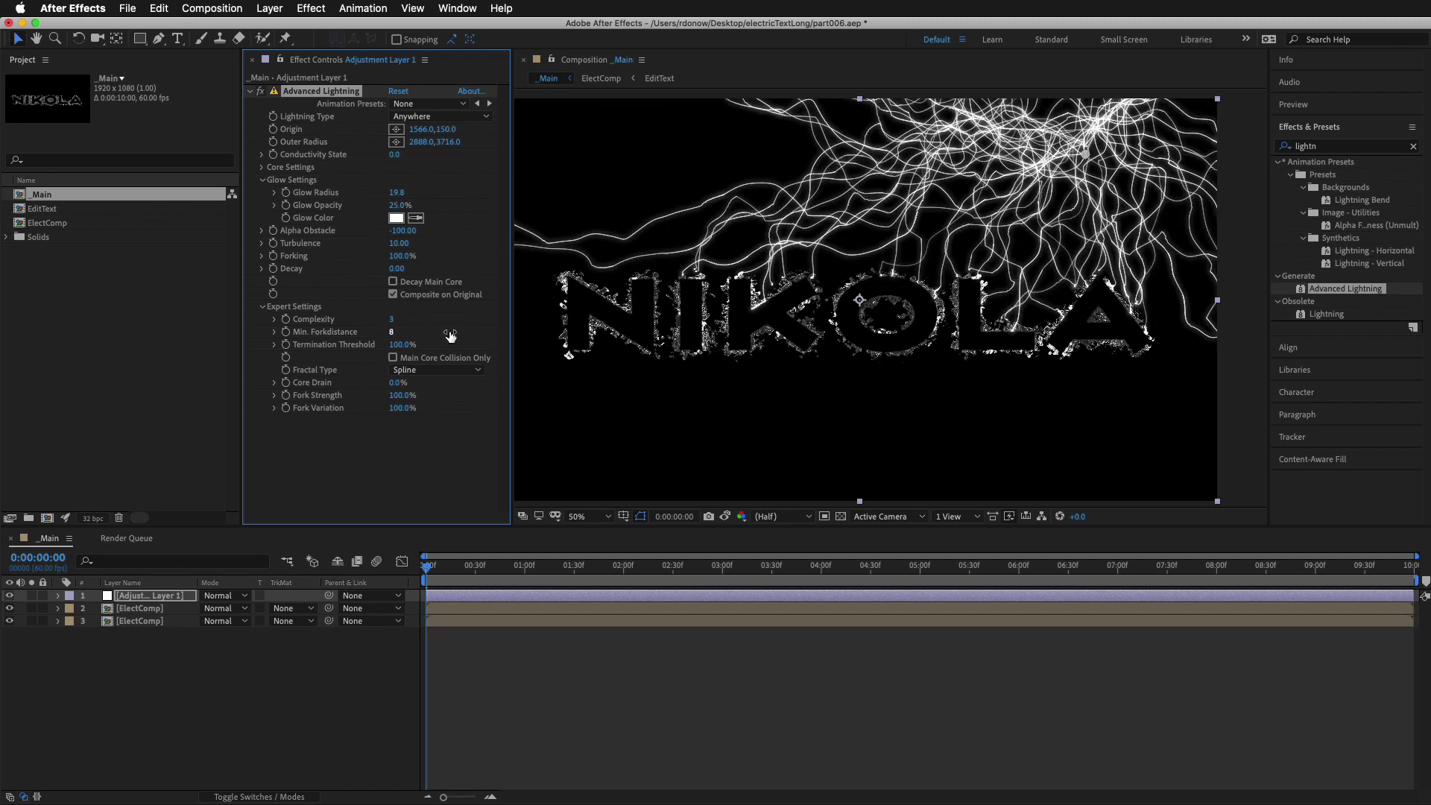
# Place the lightning's Origin inside the O at 948, 552, and undo the extra point move
pyautogui.press(',')
pyautogui.press('.')
pyautogui.hscroll(3, 1040, 261)
pyautogui.press(',')
pyautogui.click(396, 129)
pyautogui.moveTo(1081, 287)
pyautogui.mouseDown()
pyautogui.moveTo(1089, 307)
pyautogui.moveTo(1170, 337)
pyautogui.moveTo(1200, 313)
pyautogui.moveTo(1229, 319)
pyautogui.moveTo(482, 317)
pyautogui.moveTo(1123, 361)
pyautogui.mouseUp()
pyautogui.press('cmd+z')
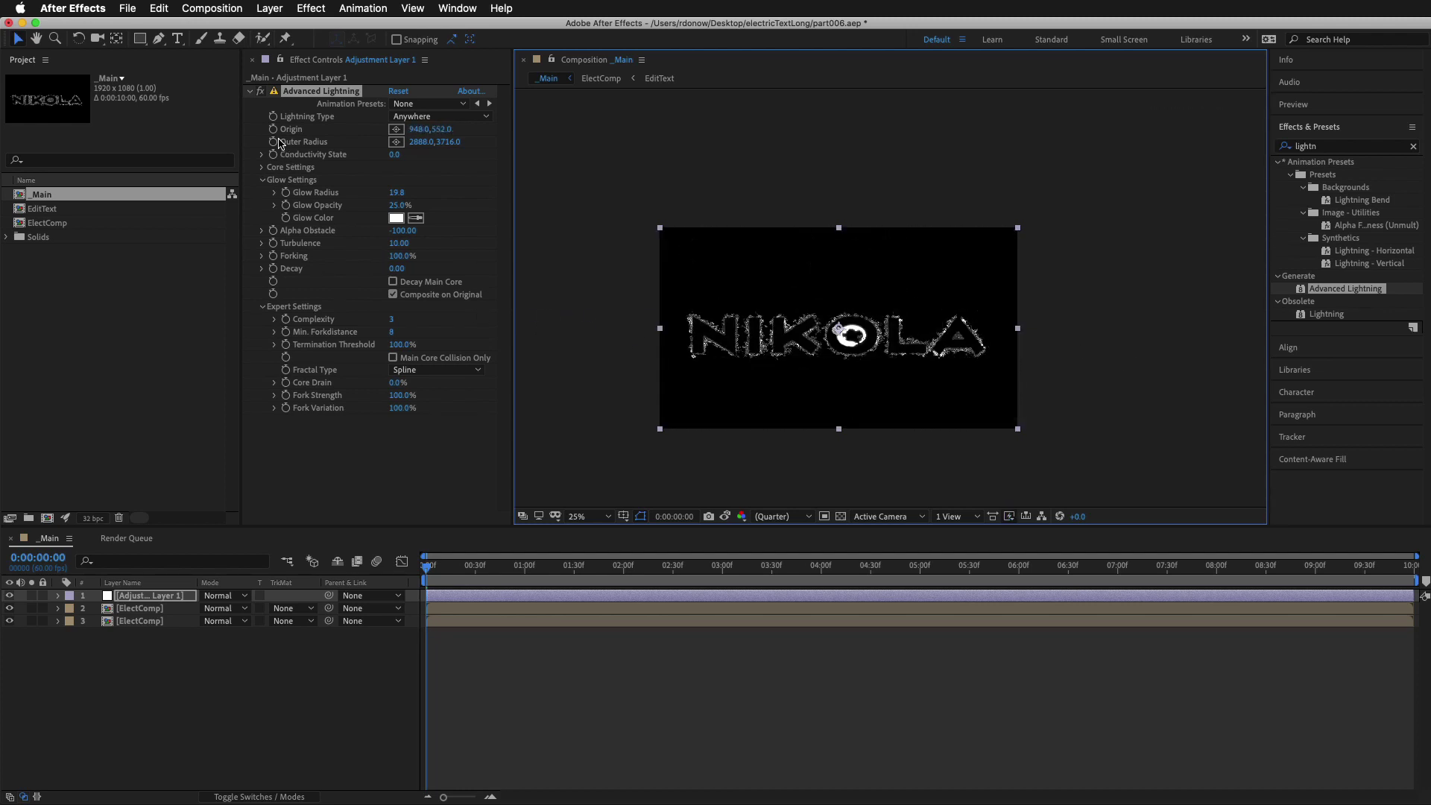
# Add the expression [wiggle(4,10000)] to the lightning's Origin
pyautogui.keyDown('alt'); pyautogui.click(273, 130); pyautogui.keyUp('alt')
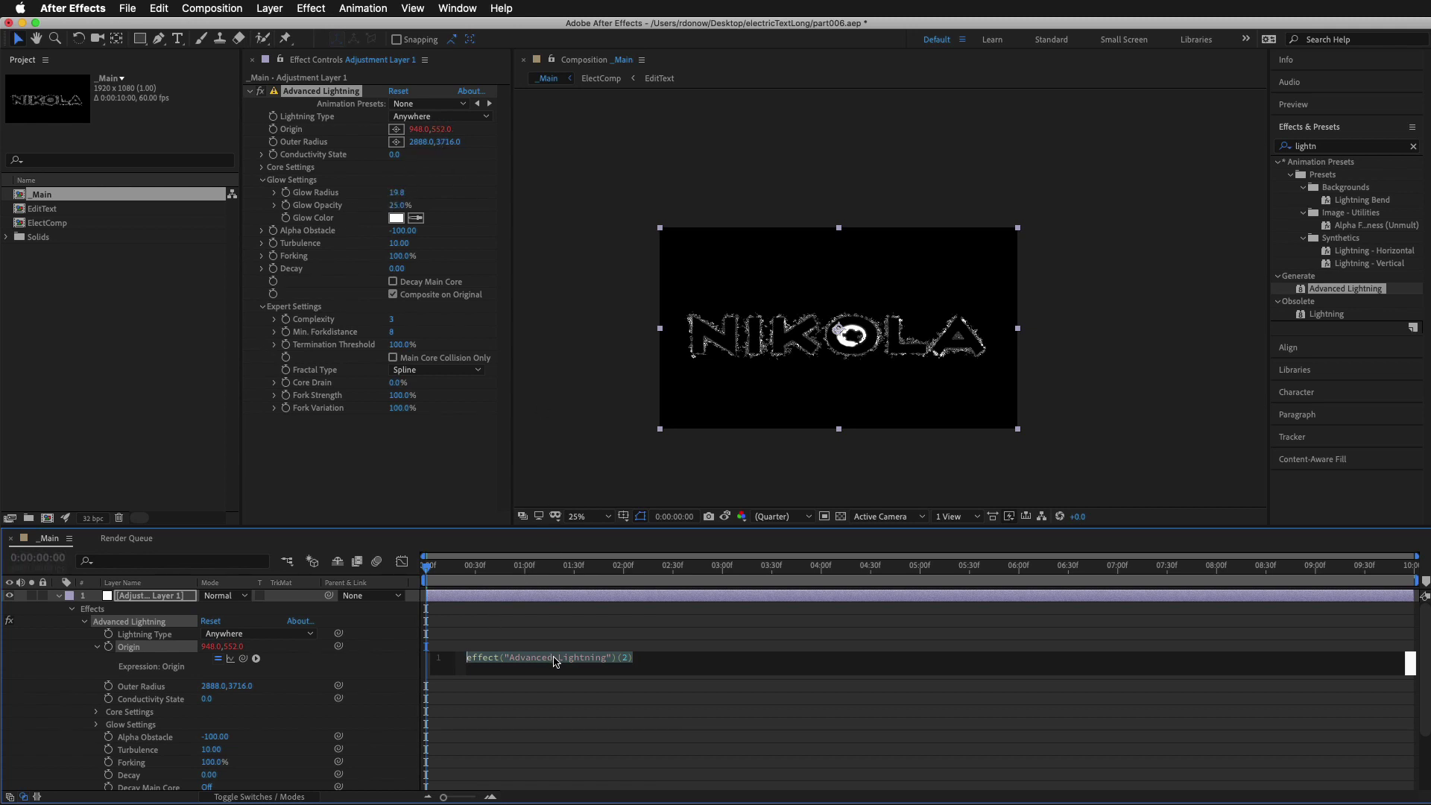
pyautogui.press('BackSpace')
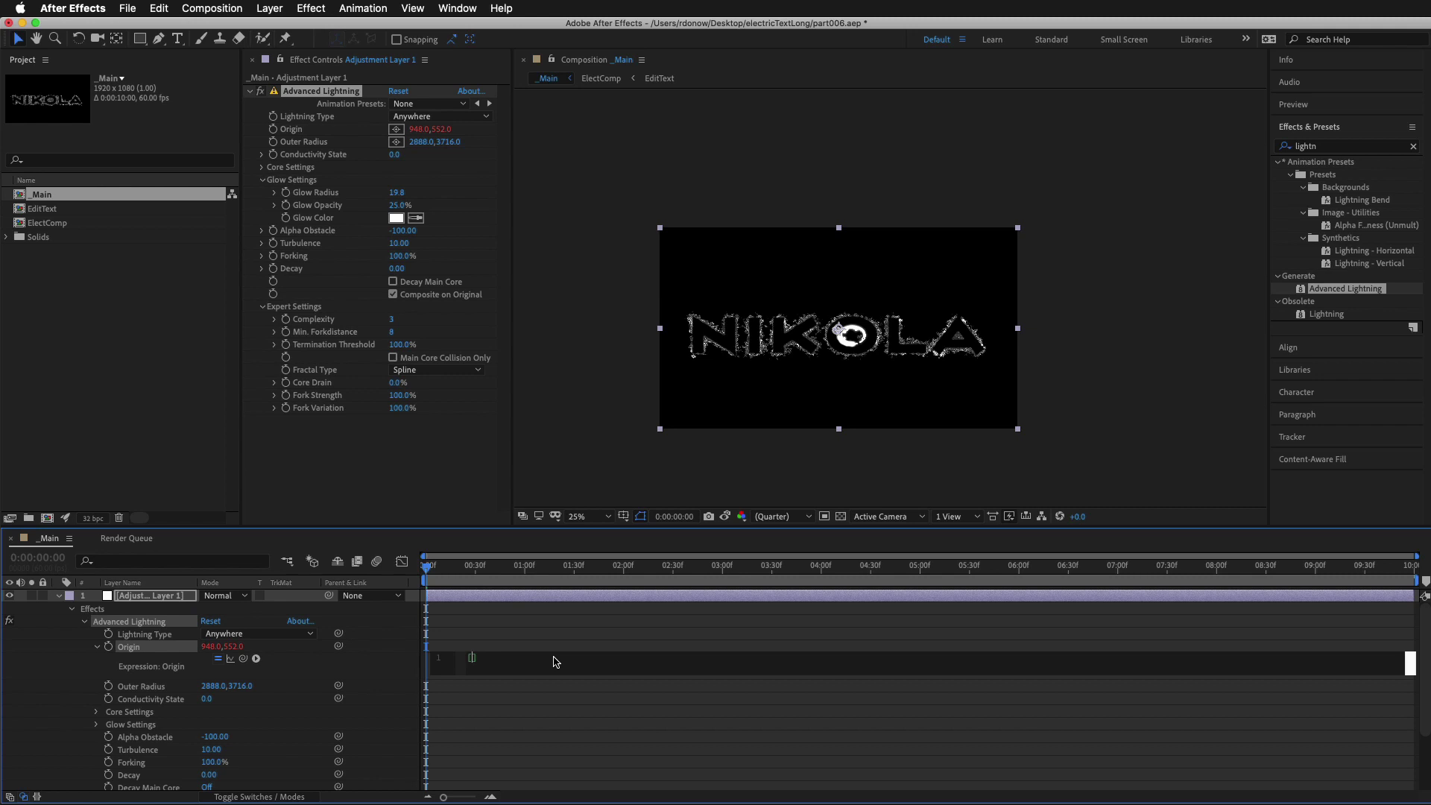
pyautogui.write('wigg')
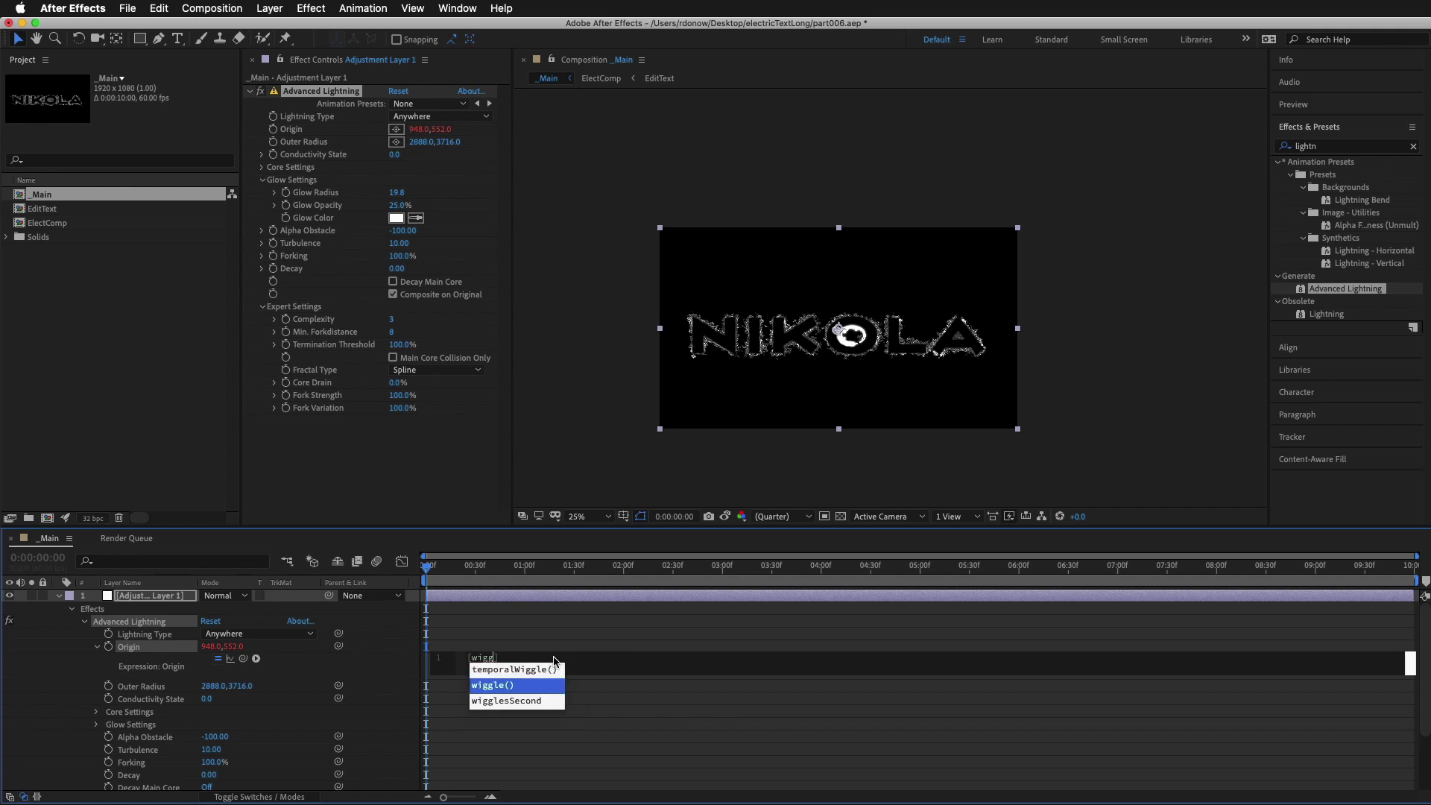
pyautogui.press('Return')
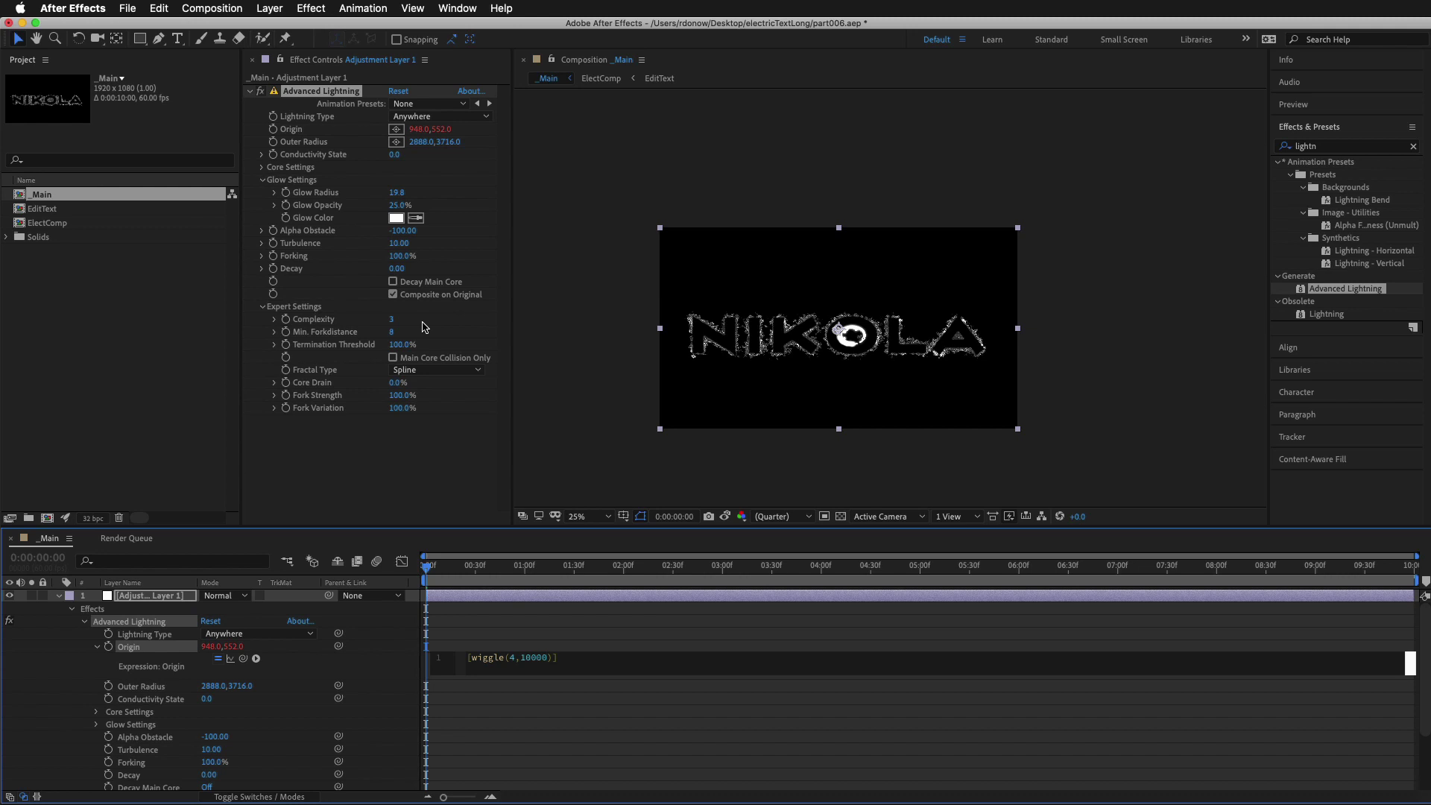
pyautogui.scroll(-4, 1095, 334)
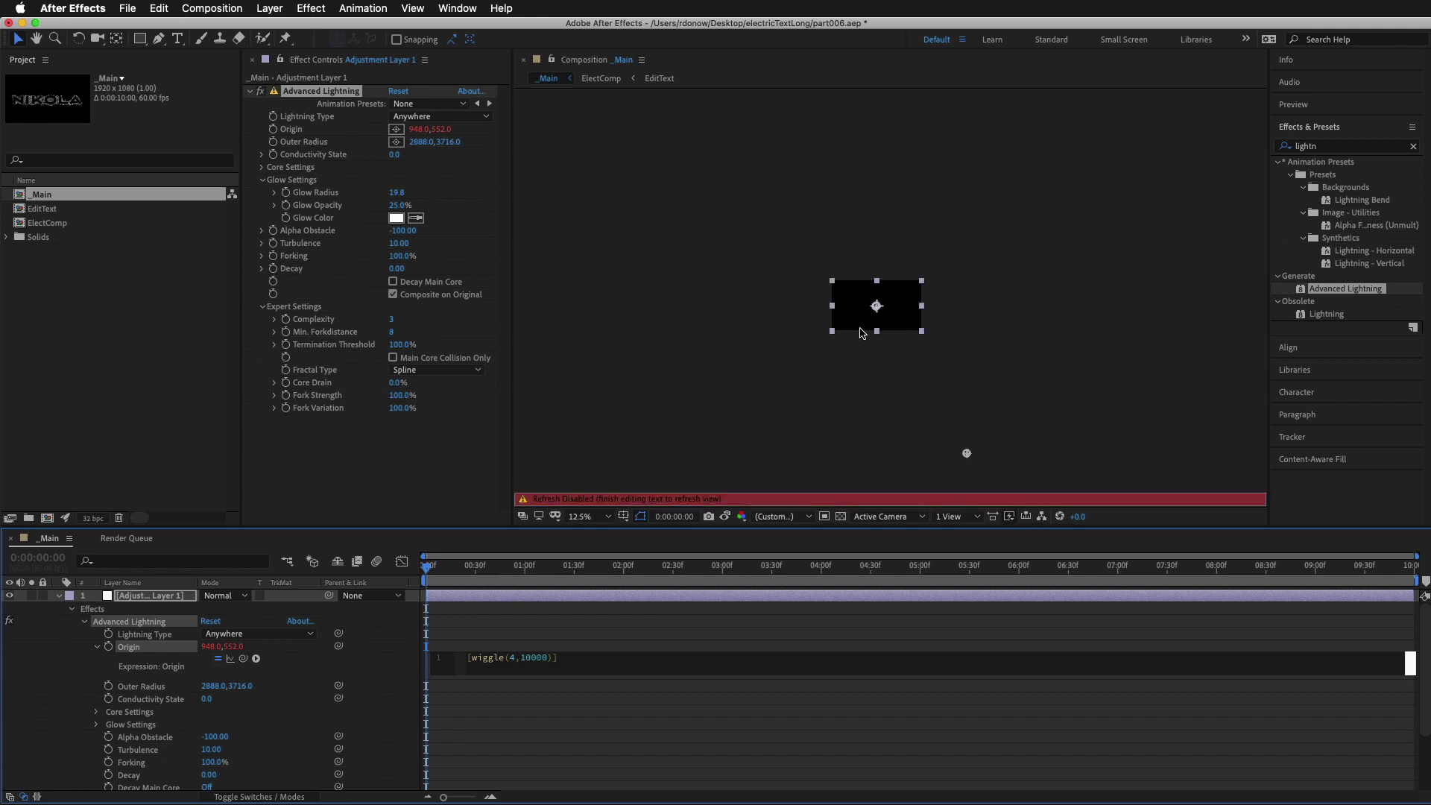
pyautogui.scroll(6, 865, 332)
pyautogui.moveTo(813, 373); pyautogui.dragTo(959, 288)
pyautogui.click(588, 686)
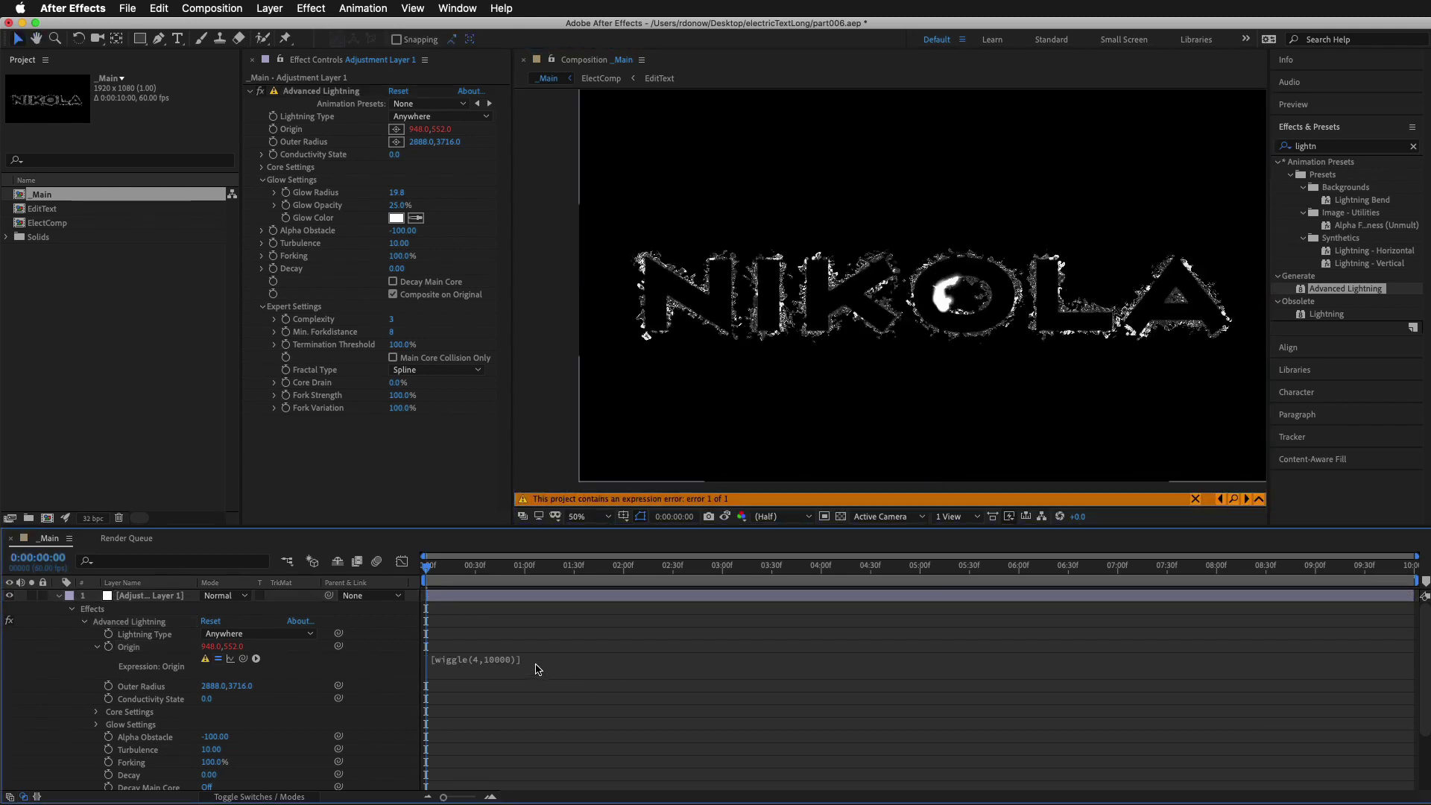
# Extend the Origin expression with the index [0] and a comma after wiggle(4,10000)
pyautogui.click(517, 657)
pyautogui.press('Escape')
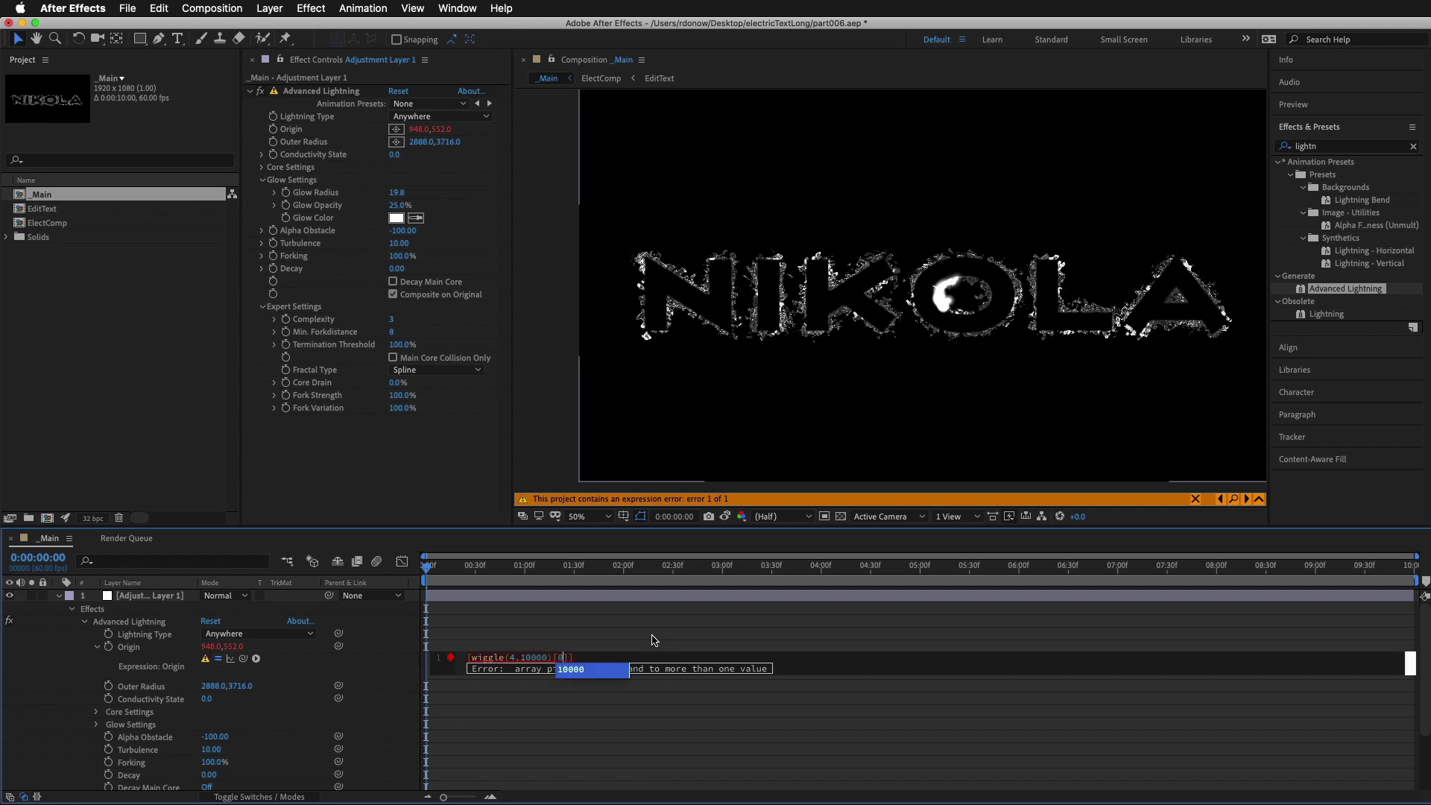
pyautogui.press('Right')
pyautogui.write(',')
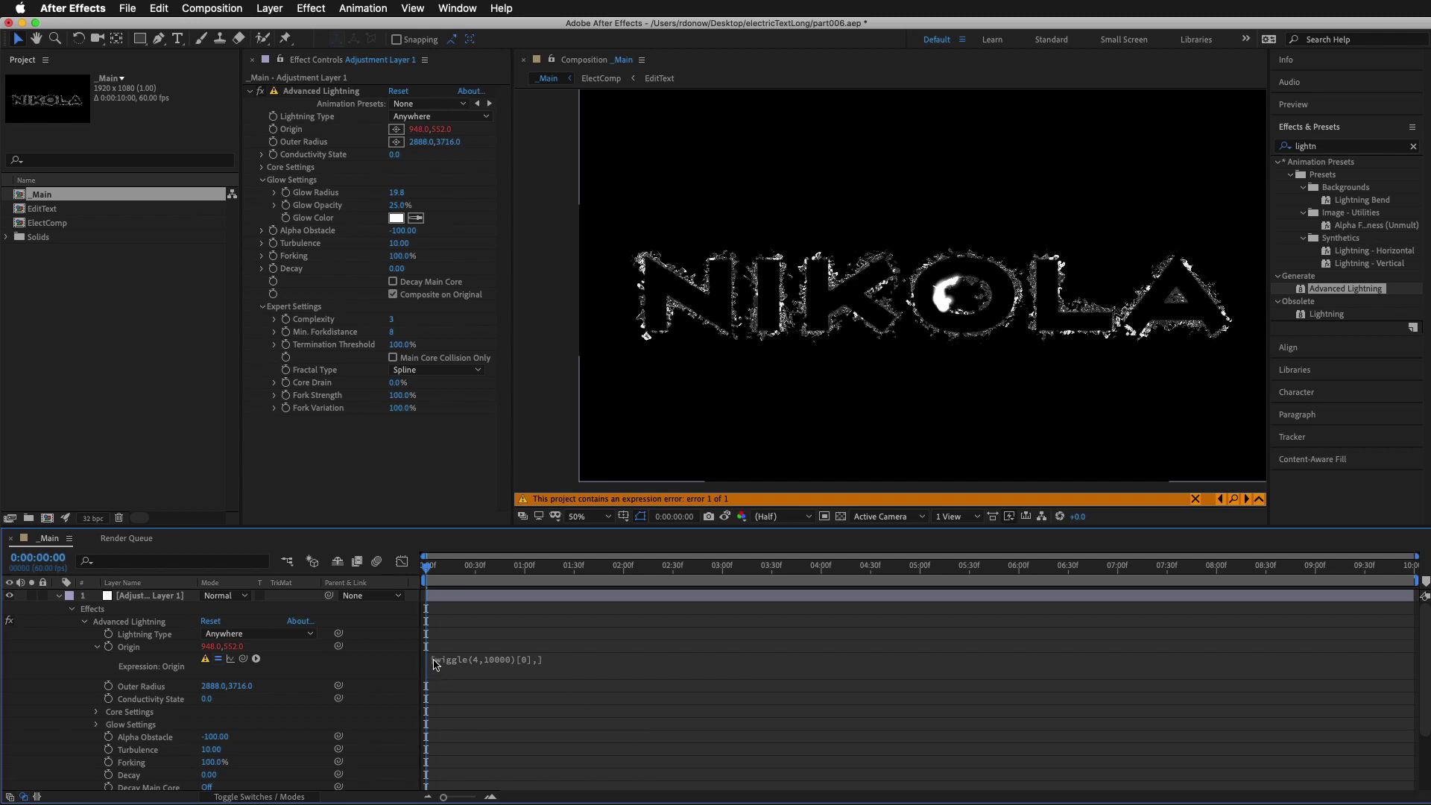
pyautogui.click(537, 663)
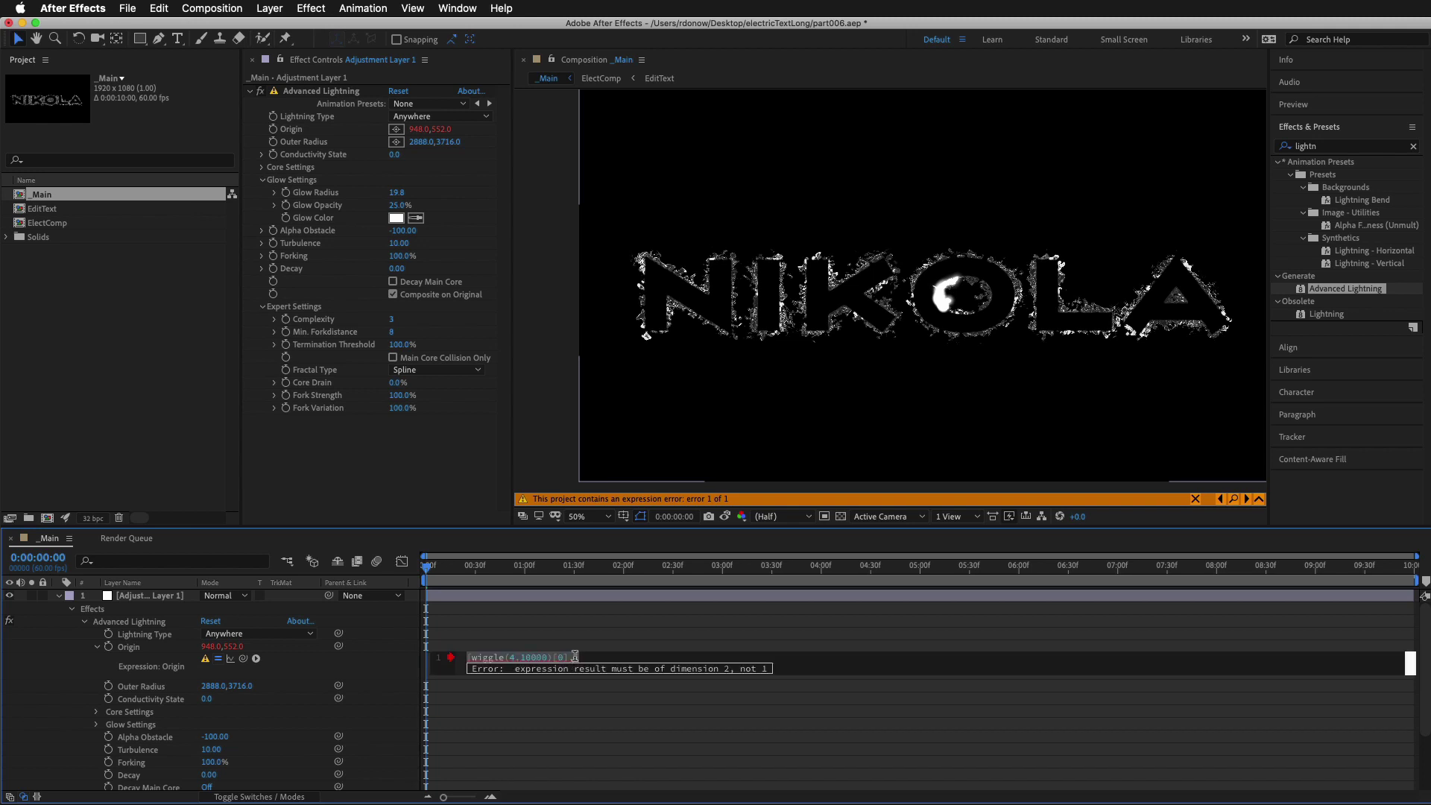
pyautogui.click(576, 657)
pyautogui.click(592, 645)
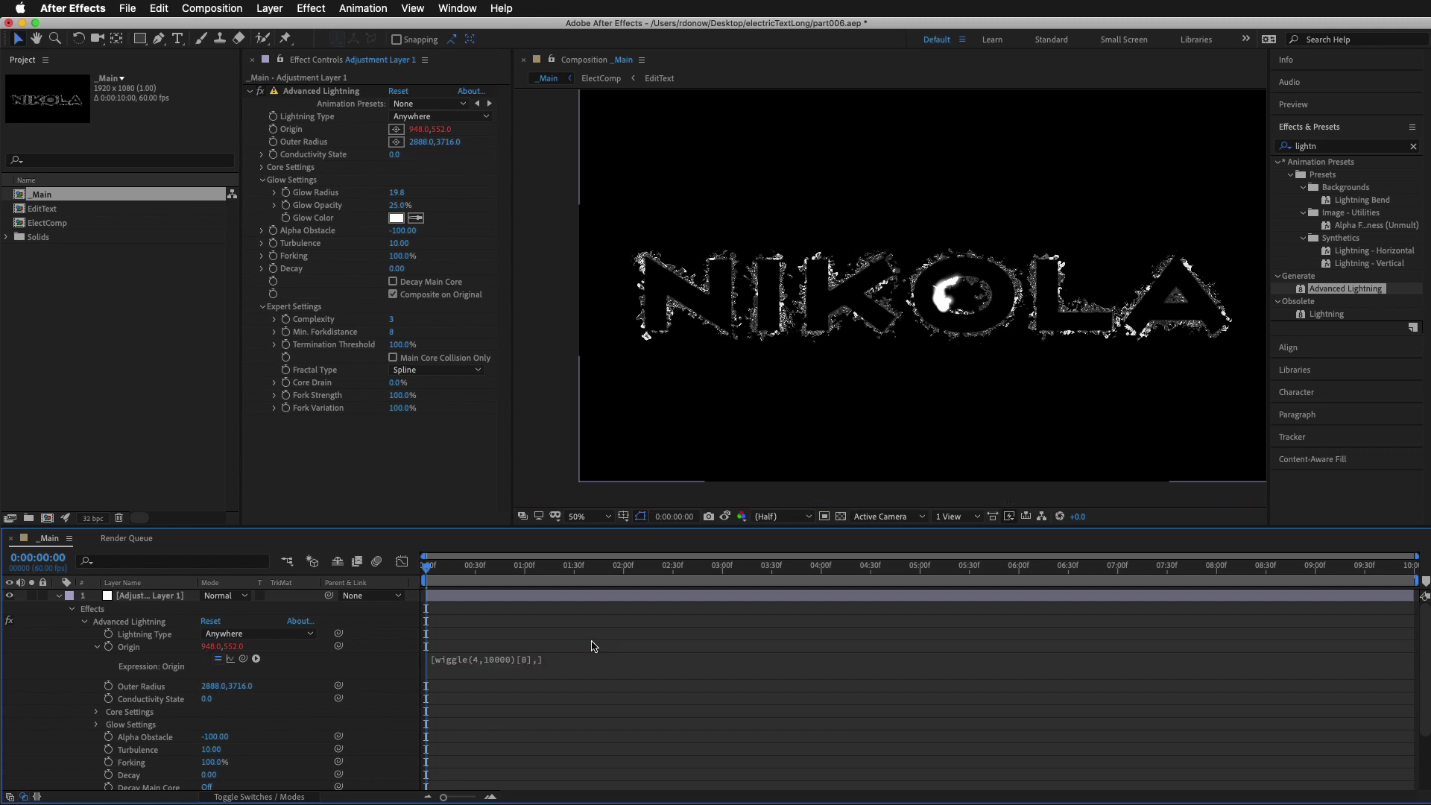
# Complete the Origin expression as [wiggle(4,10000)[0], value[1]] and preview the animation
pyautogui.click(542, 662)
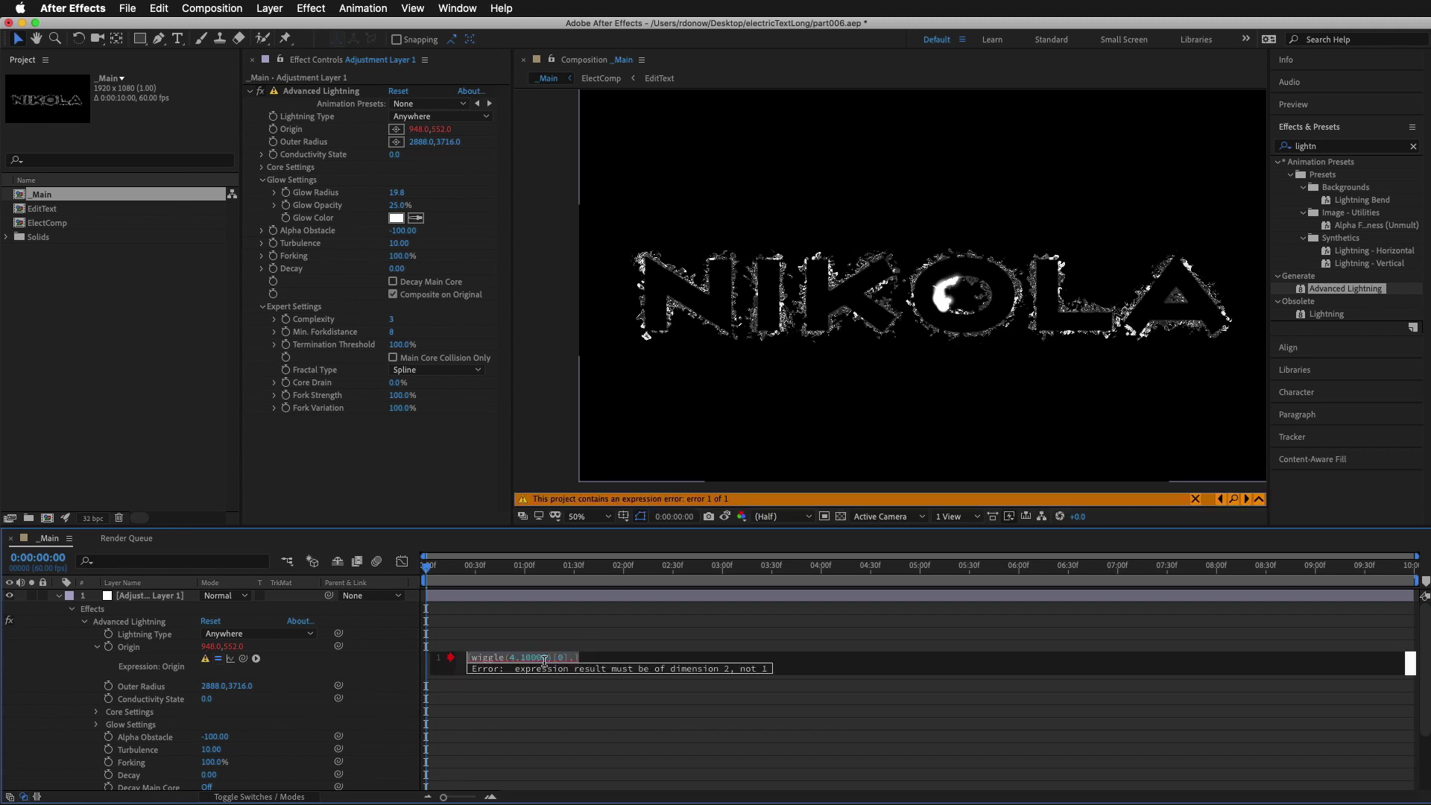
pyautogui.click(574, 658)
pyautogui.write(', ')
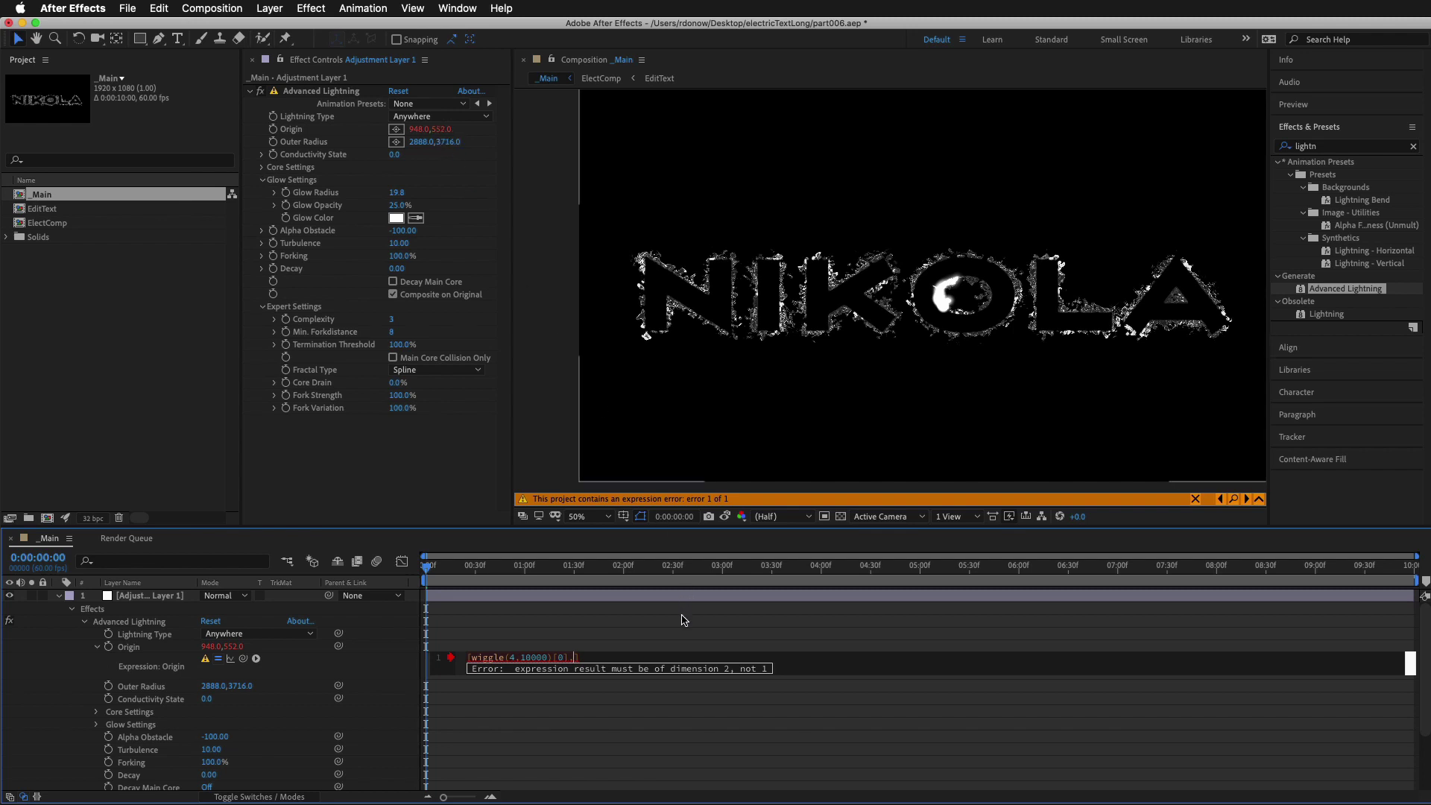
pyautogui.write('val')
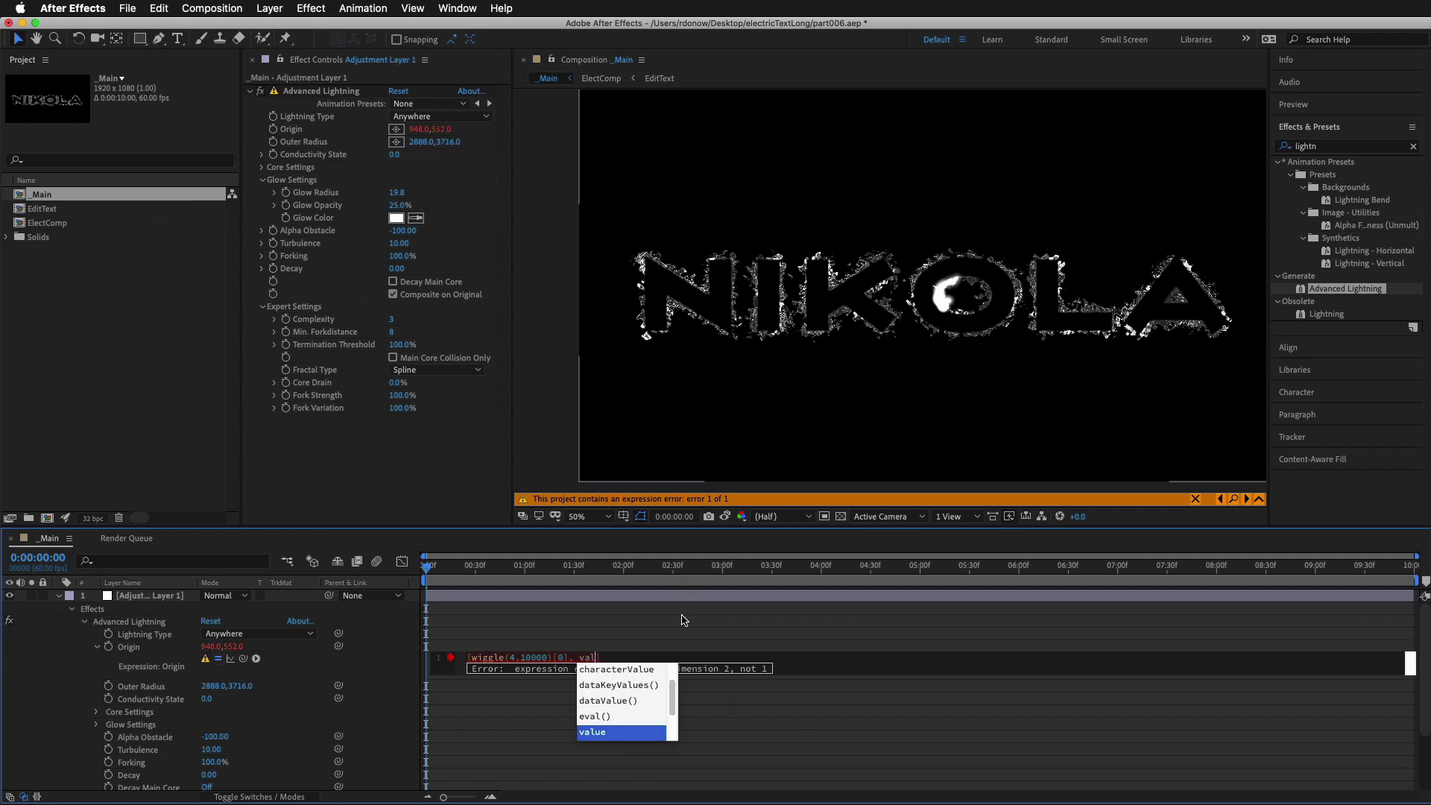
pyautogui.write('ue')
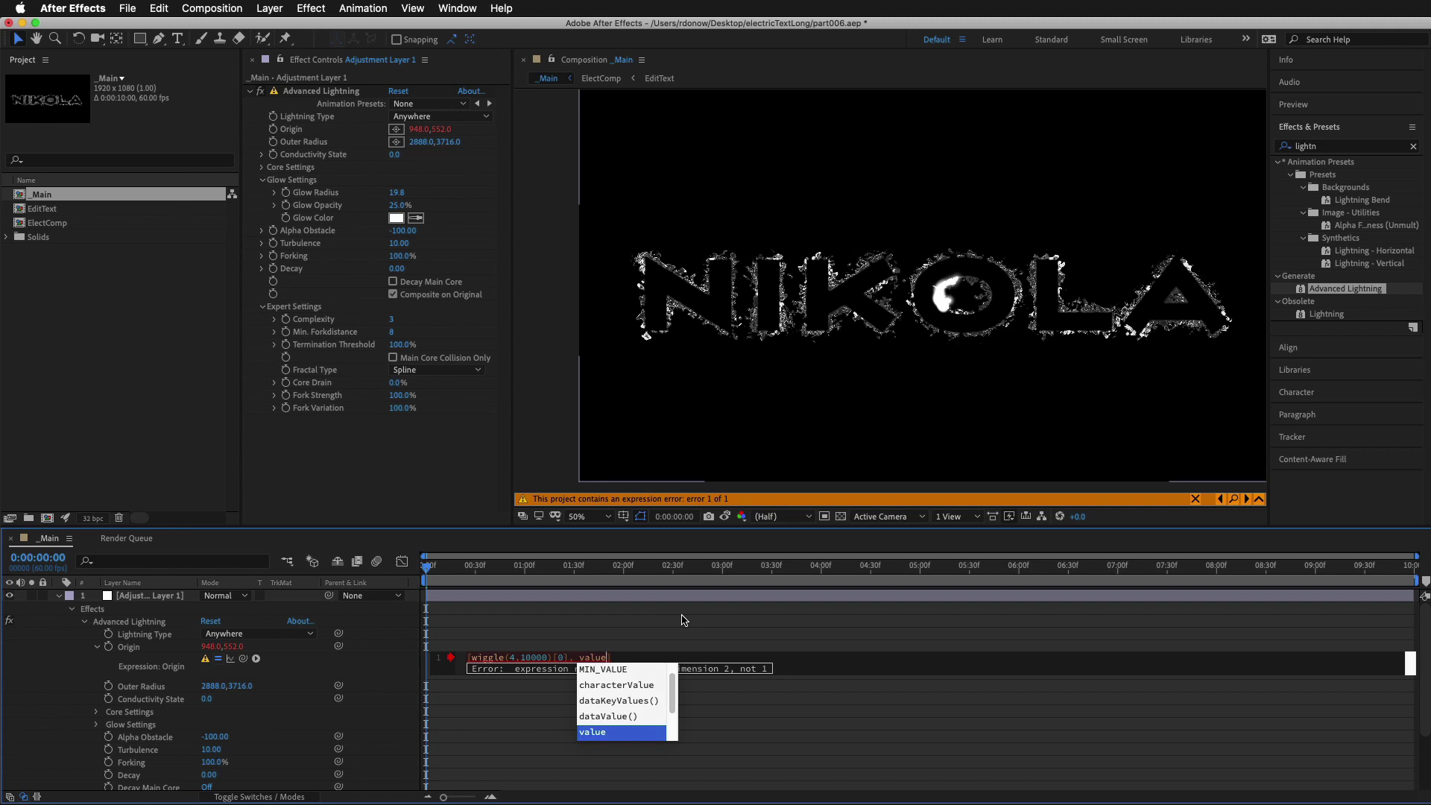
pyautogui.write('[')
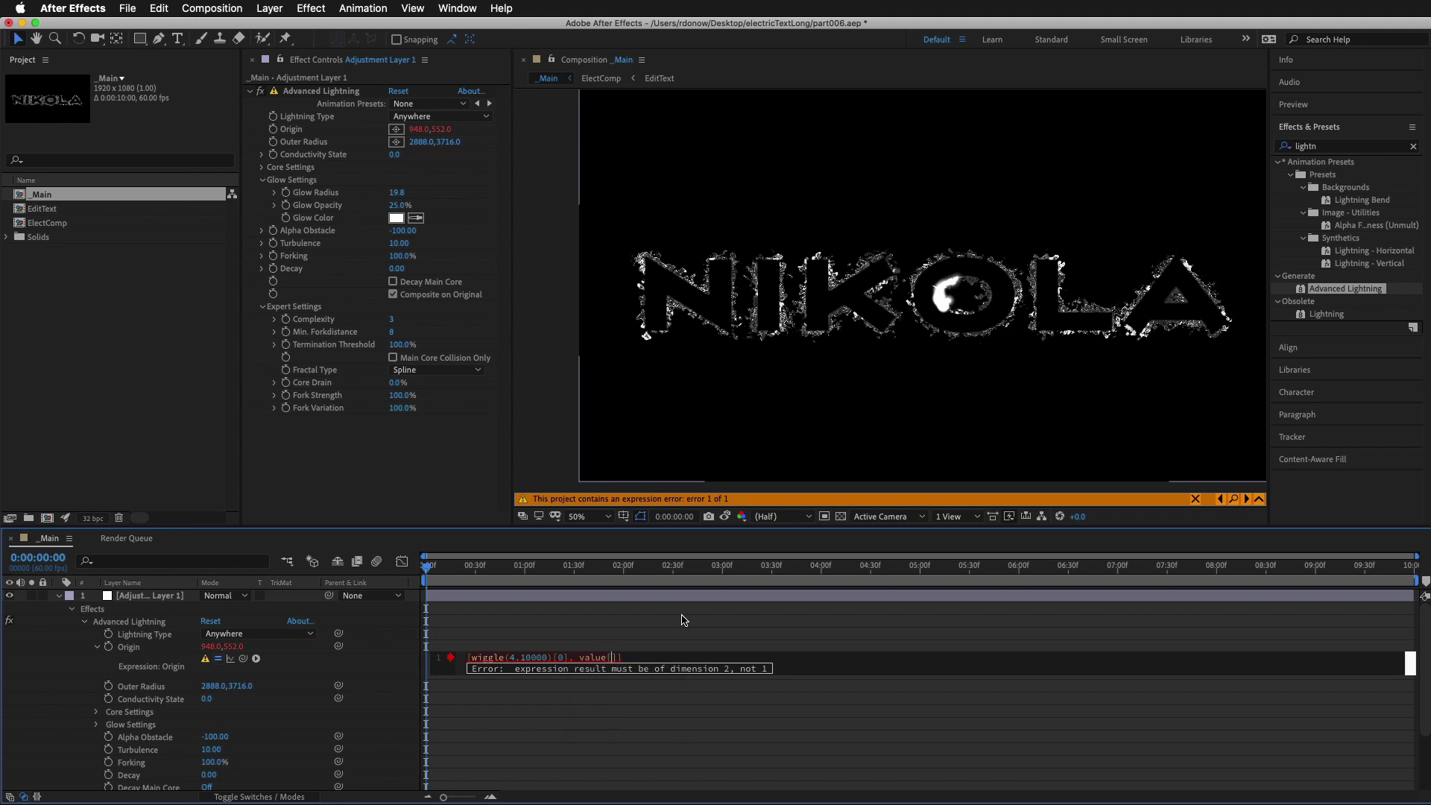
pyautogui.write('1')
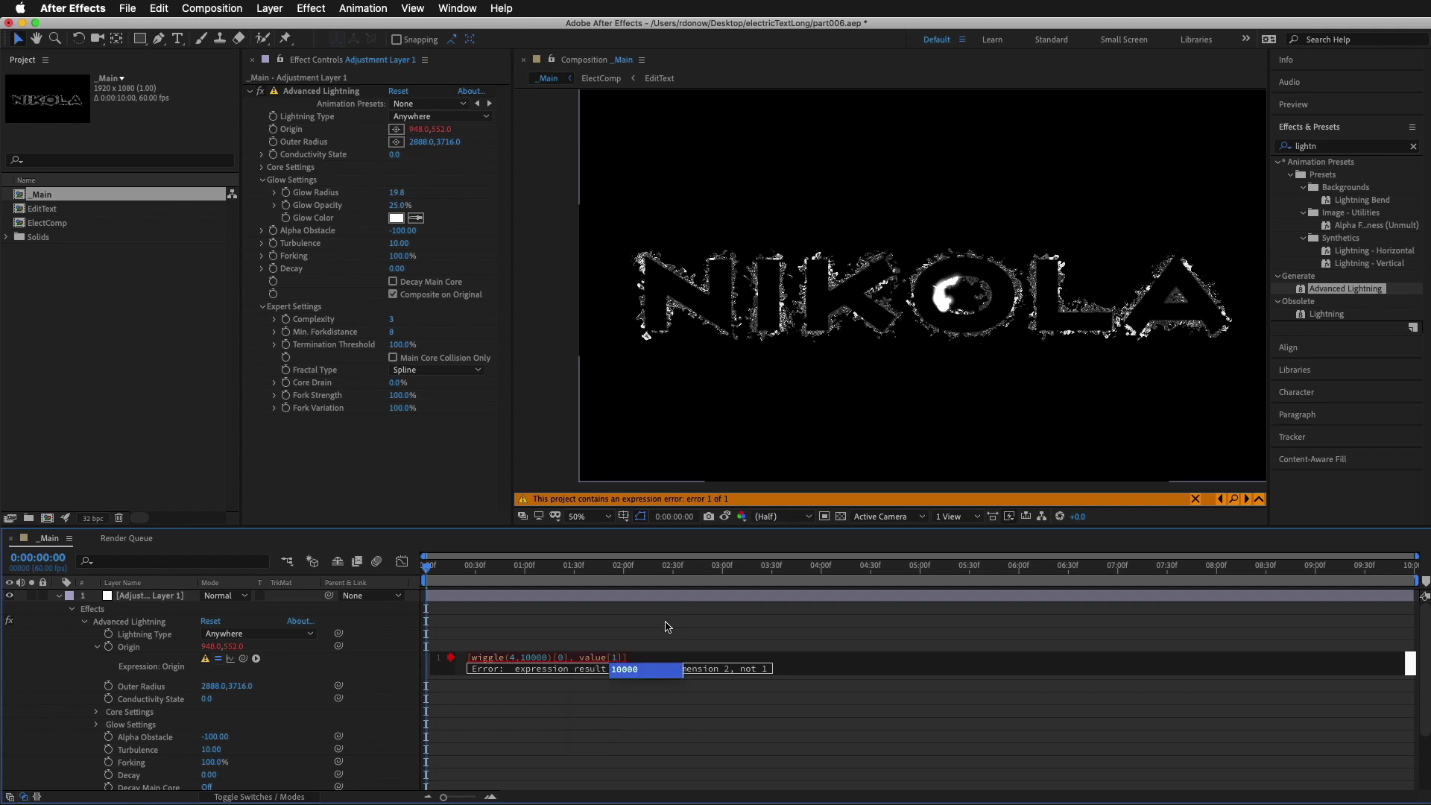
pyautogui.click(561, 706)
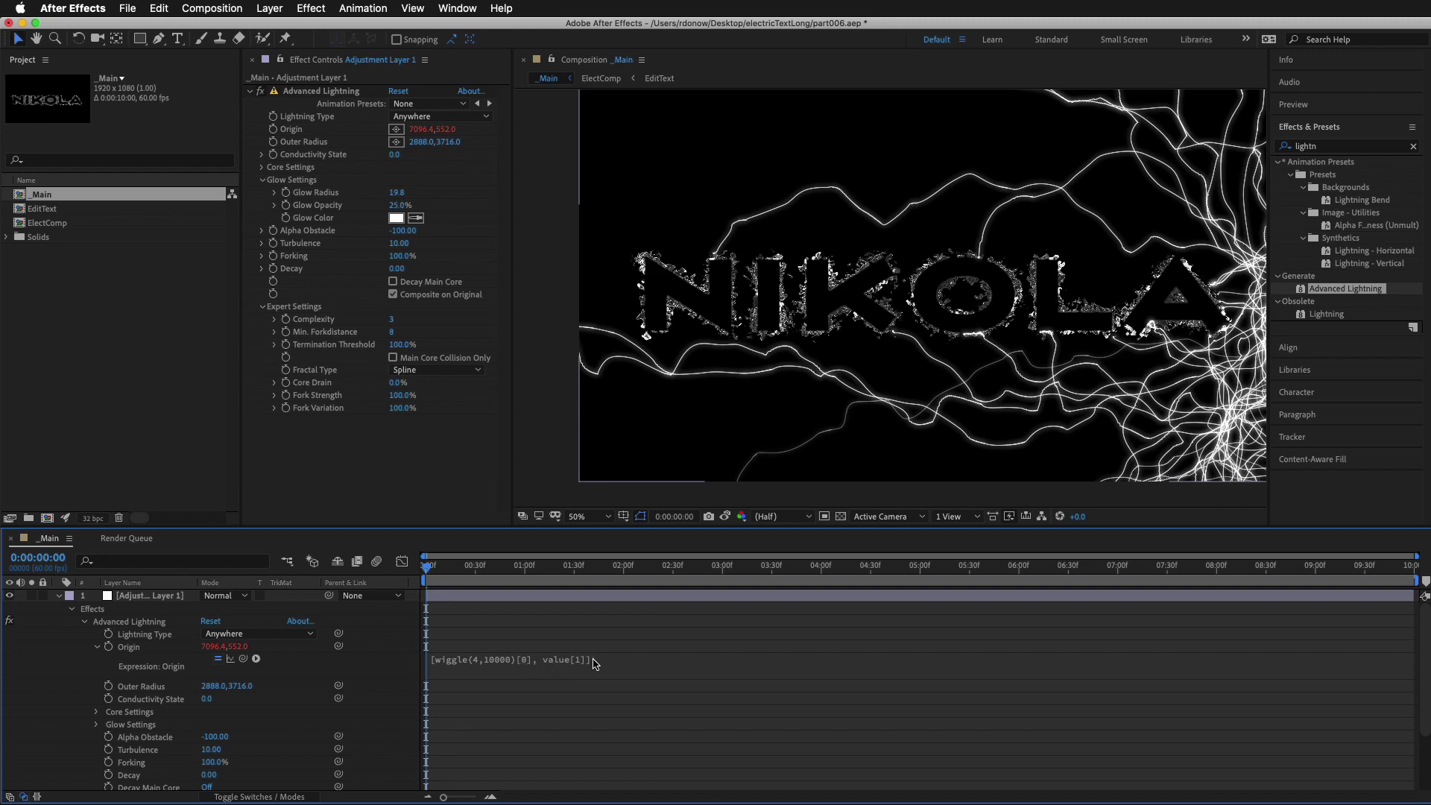
pyautogui.press('space')
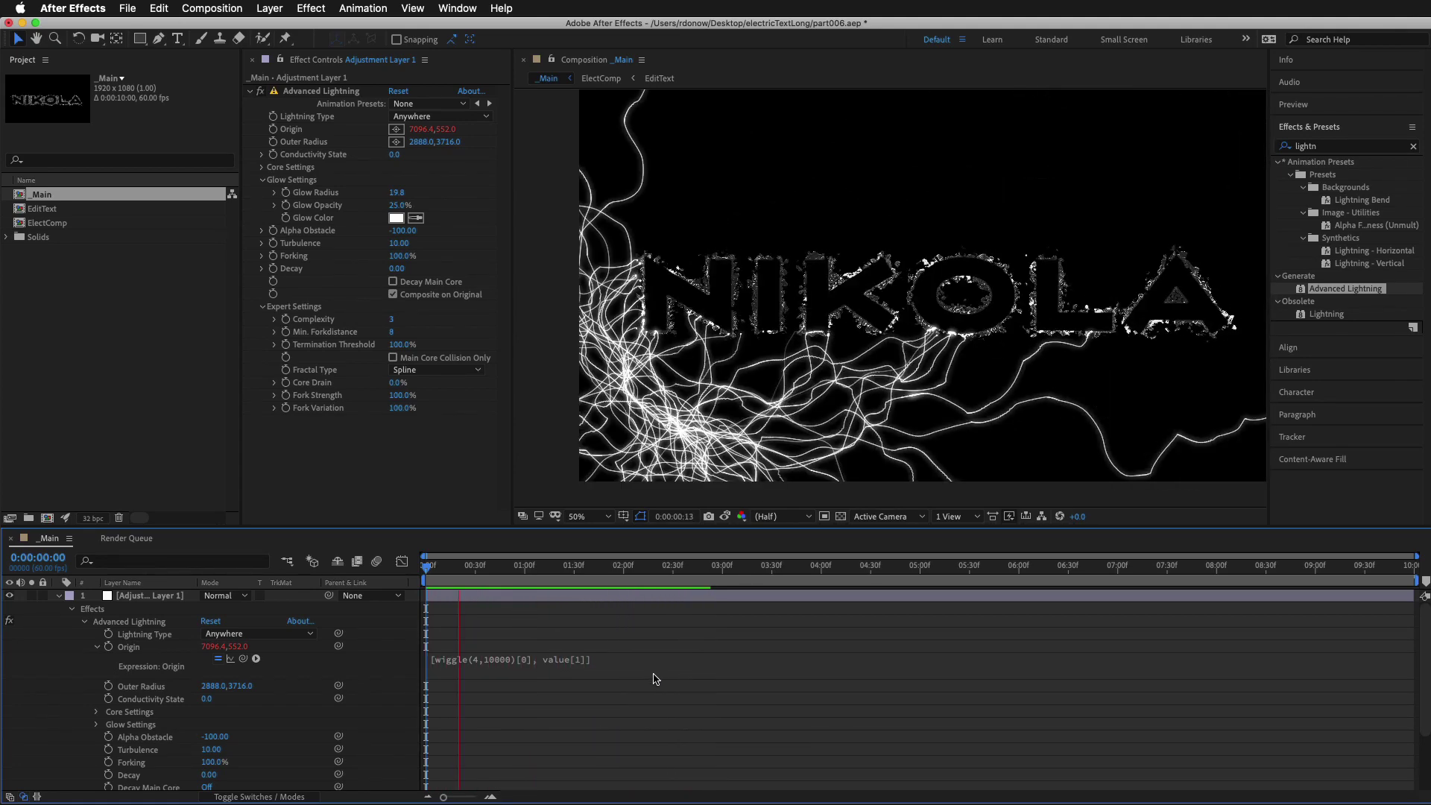
pyautogui.press('space')
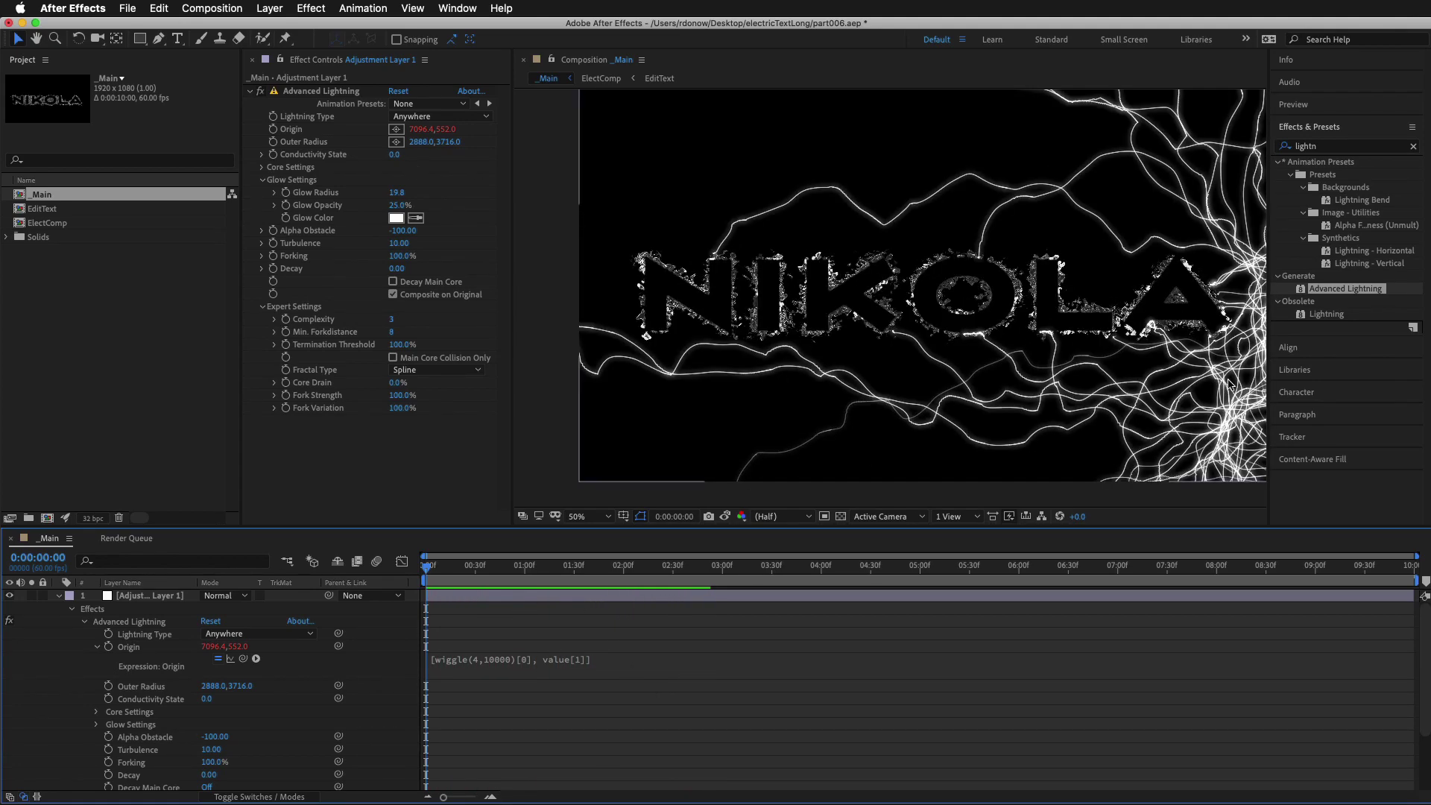
# Try out Conductivity State at different values, drive it with the expression time*1, and preview the animation
pyautogui.click(395, 157)
pyautogui.moveTo(396, 155); pyautogui.dragTo(419, 156)
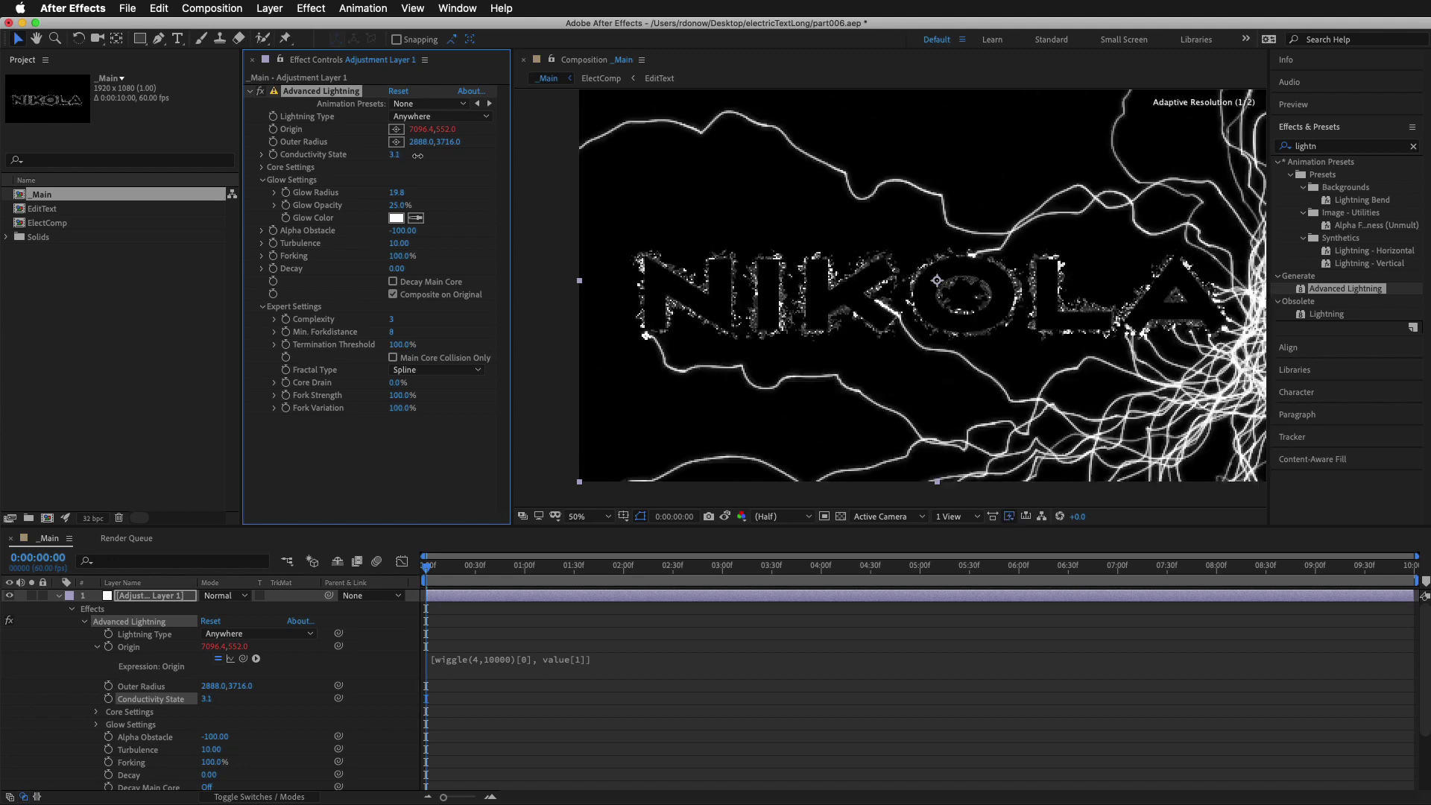
pyautogui.keyDown('alt'); pyautogui.click(273, 155); pyautogui.keyUp('alt')
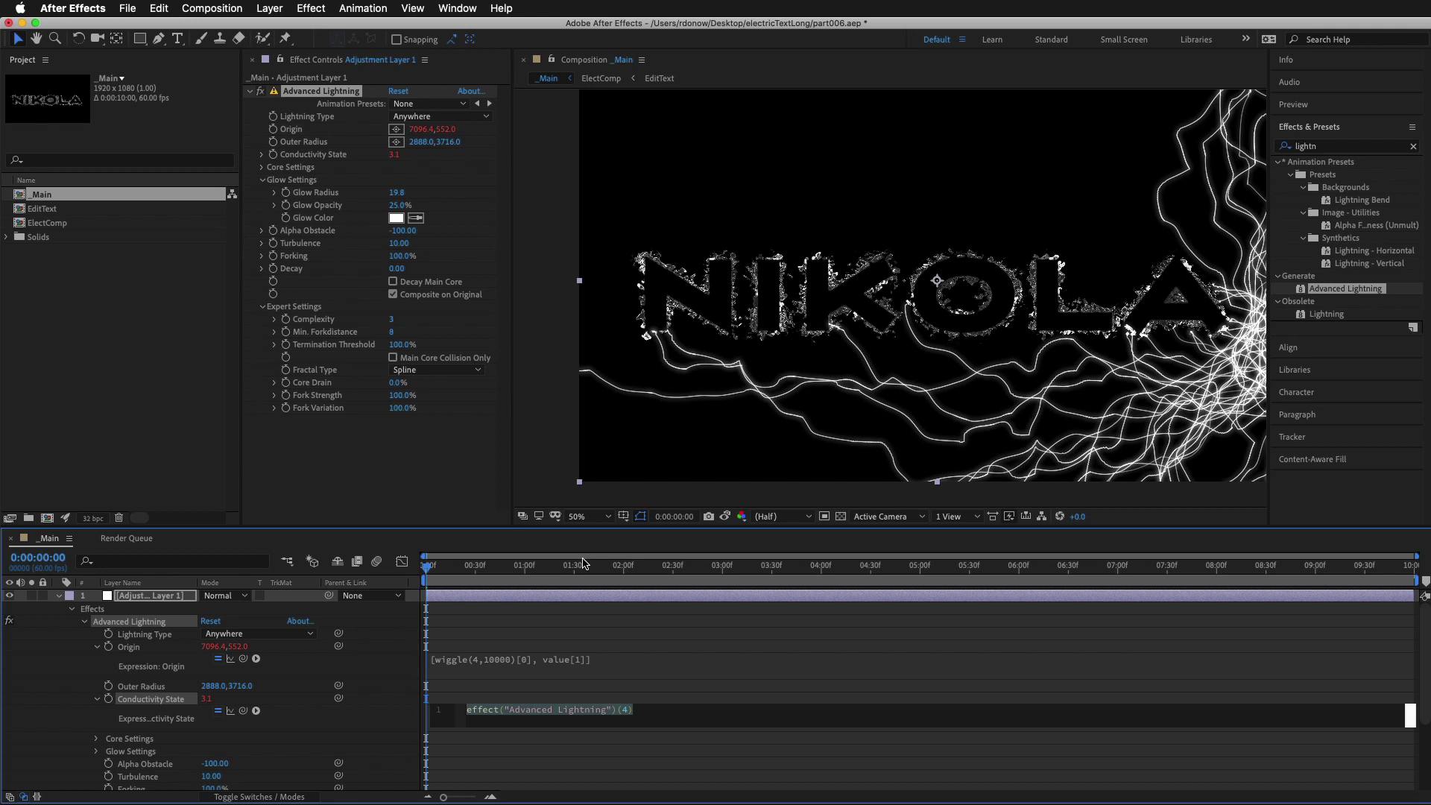
pyautogui.write('time')
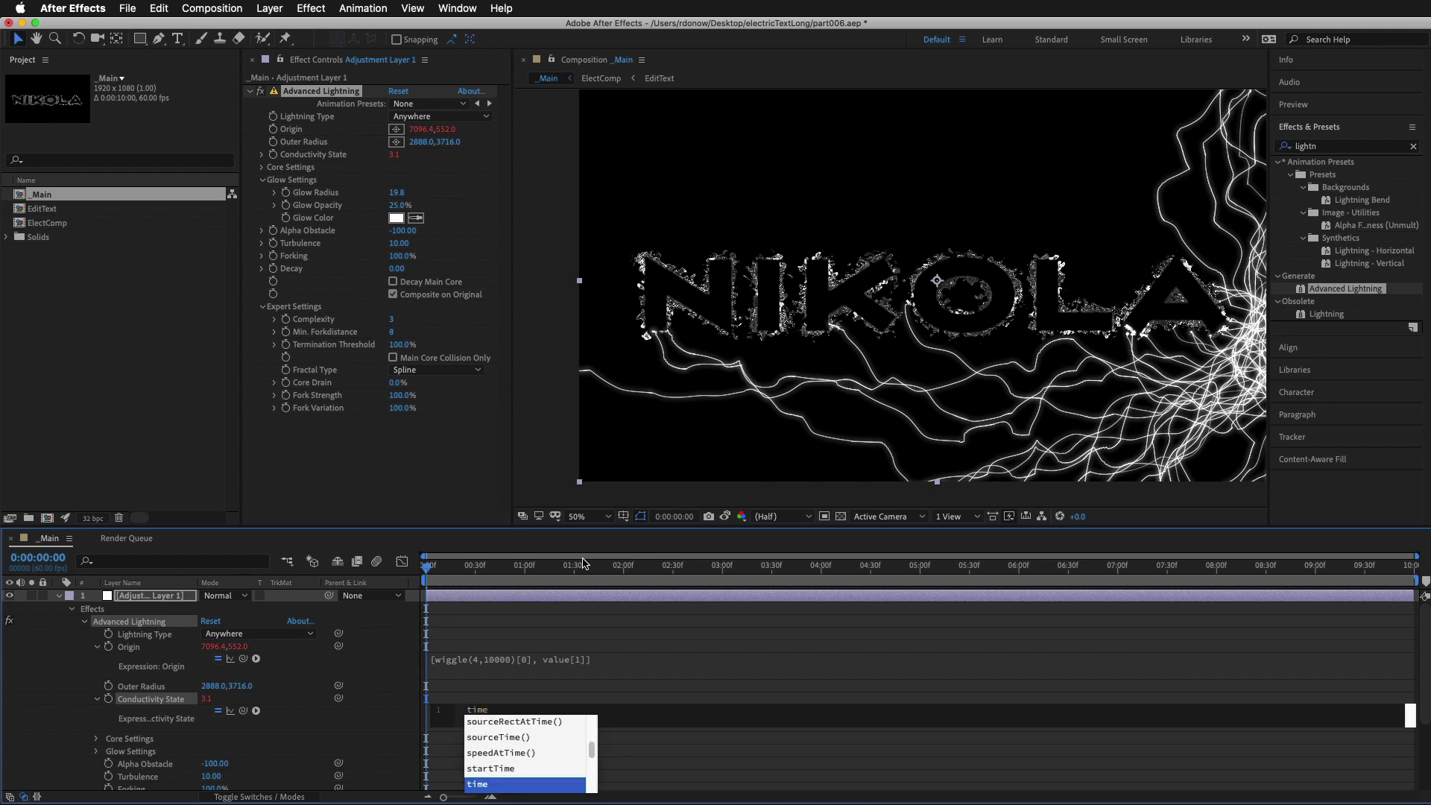
pyautogui.write('*')
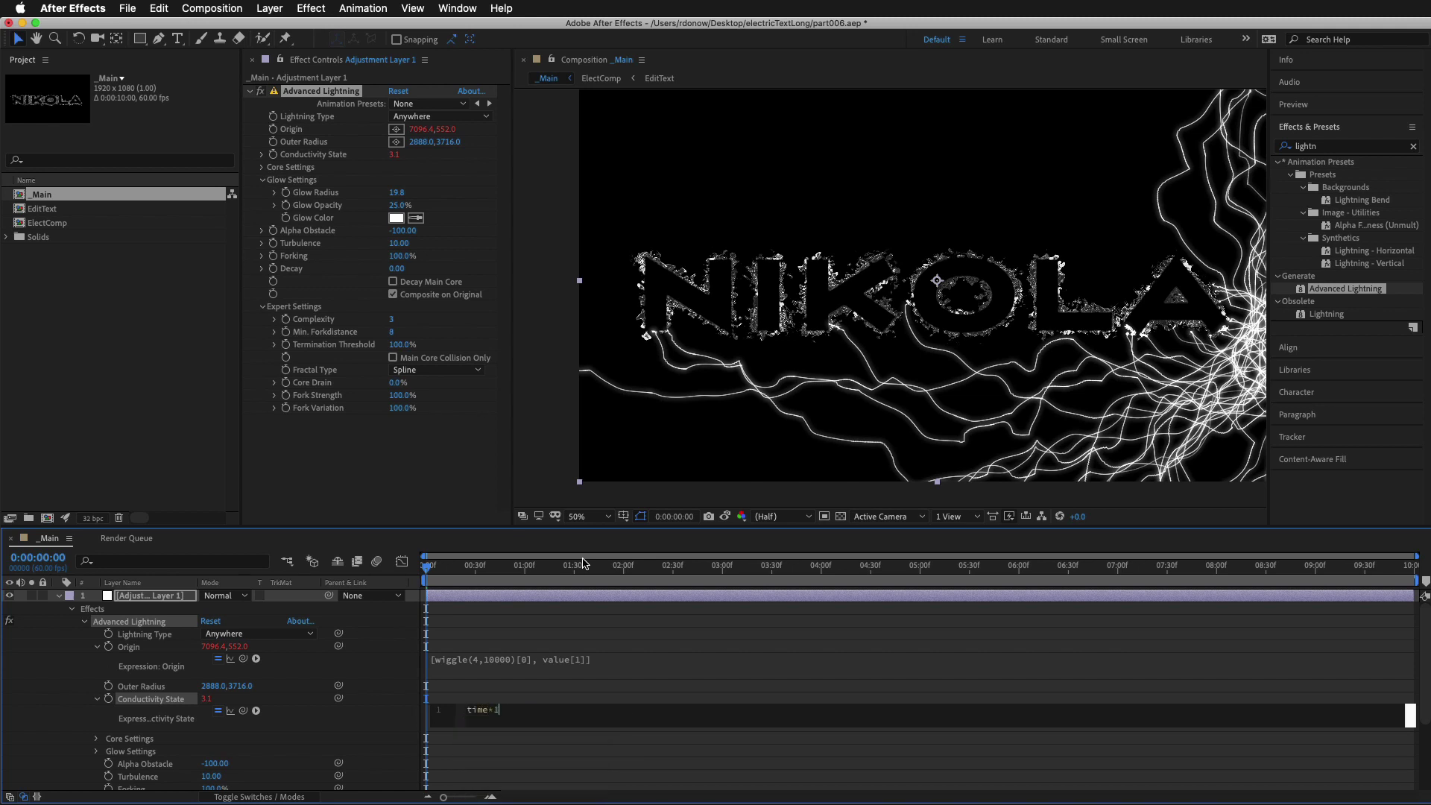
pyautogui.write('1')
pyautogui.press('KP_Enter')
pyautogui.press('space')
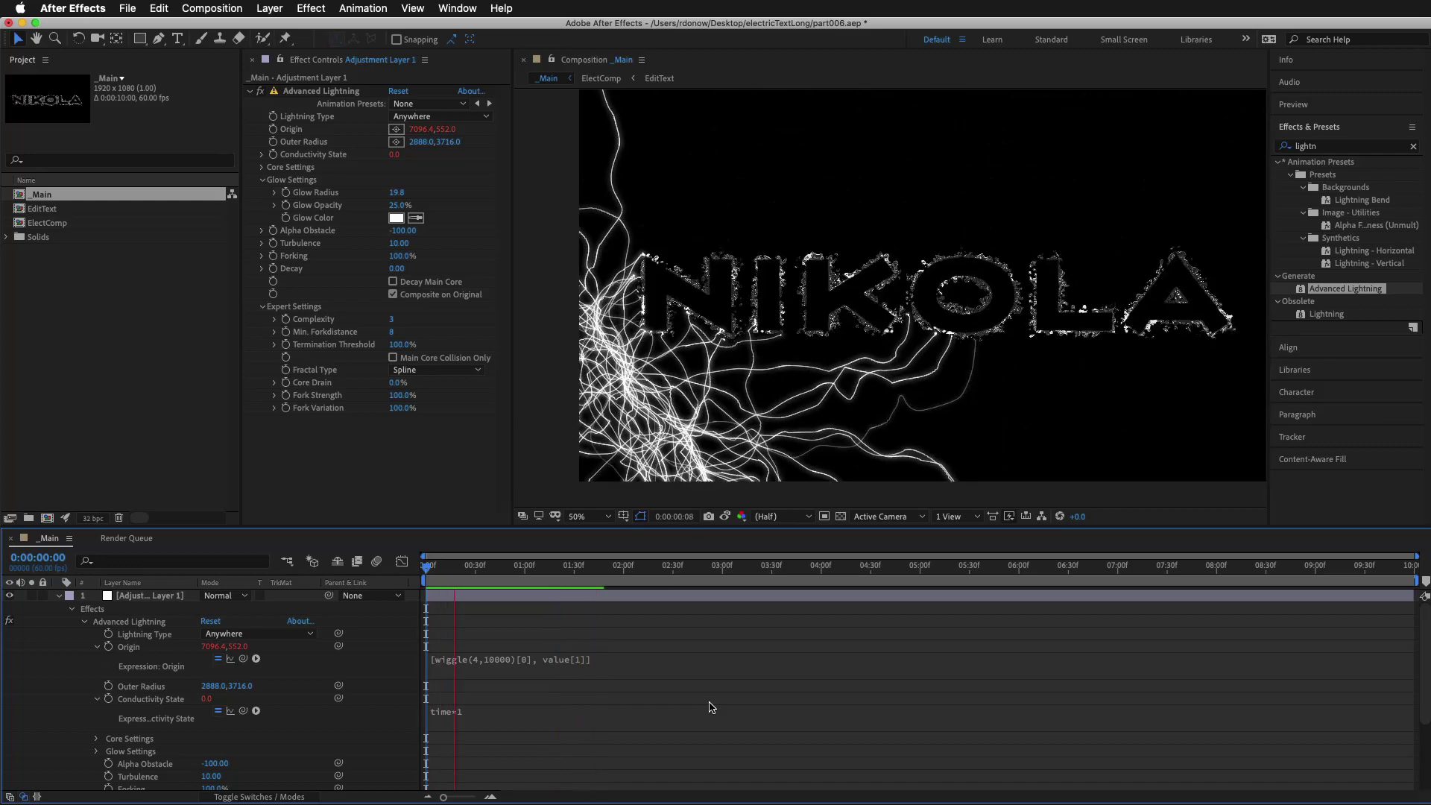
# Set the wiggle frequency in the Origin expression to 1 and preview the animation
pyautogui.click(481, 659)
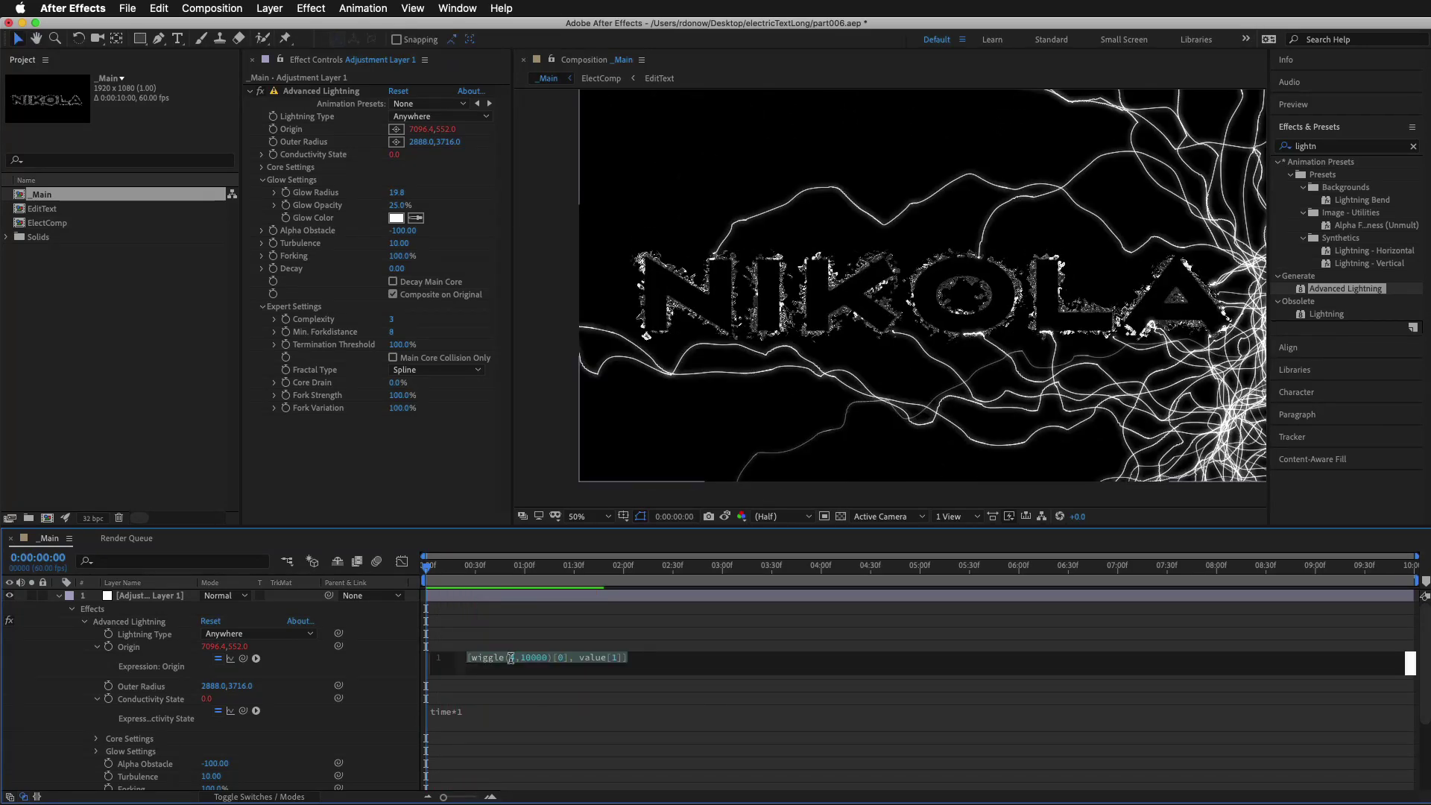
pyautogui.click(513, 658)
pyautogui.press('BackSpace')
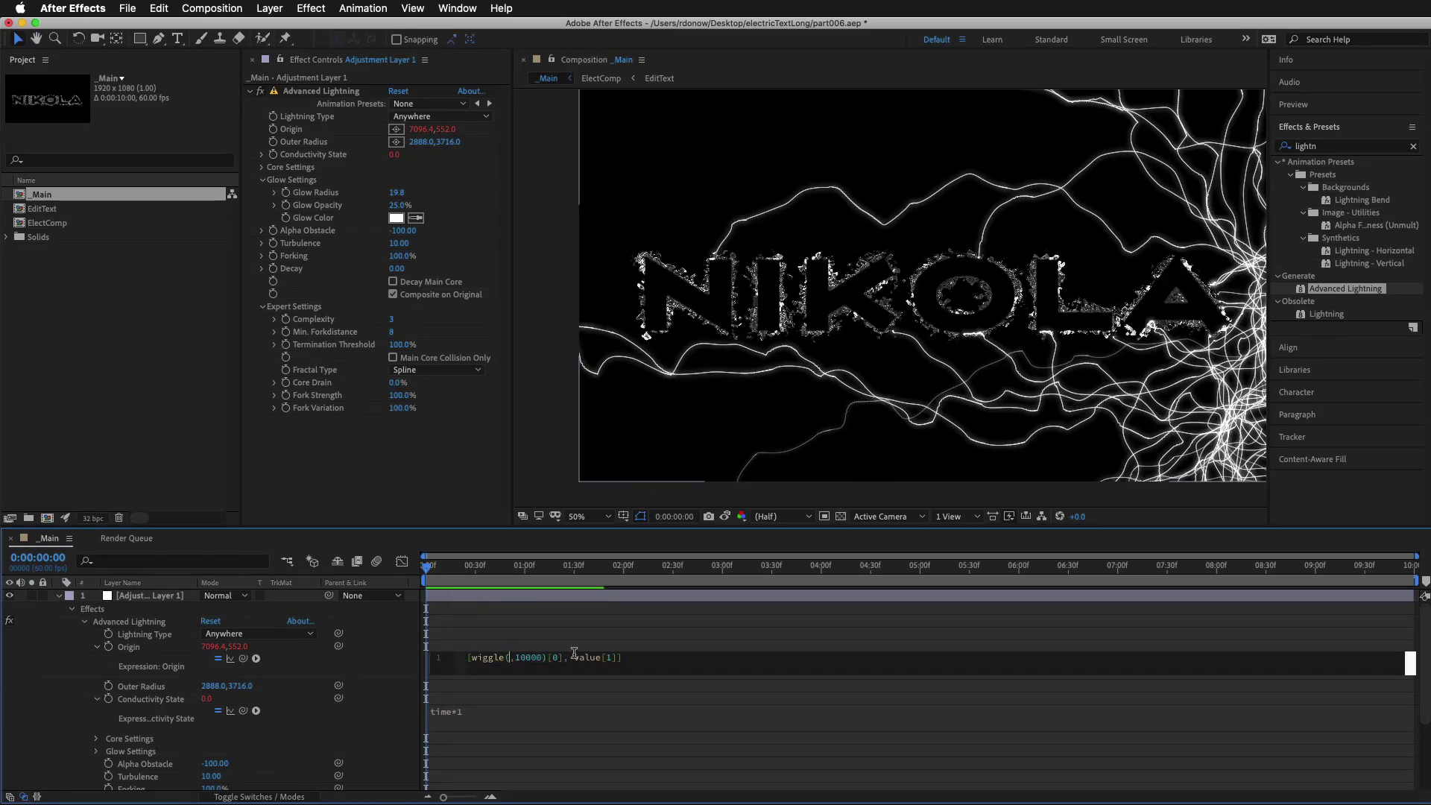
pyautogui.write('1')
pyautogui.click(594, 628)
pyautogui.press('space')
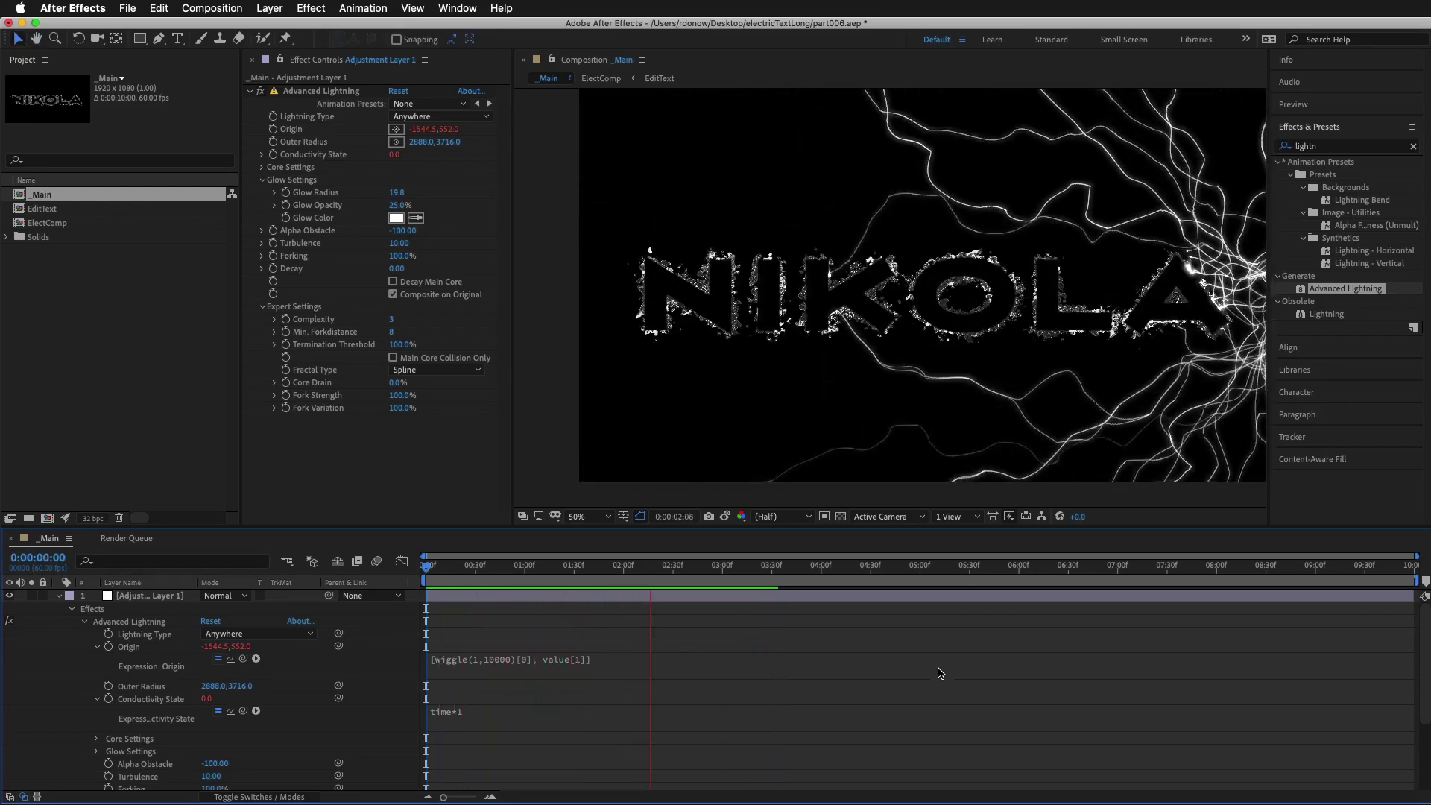
pyautogui.press('space')
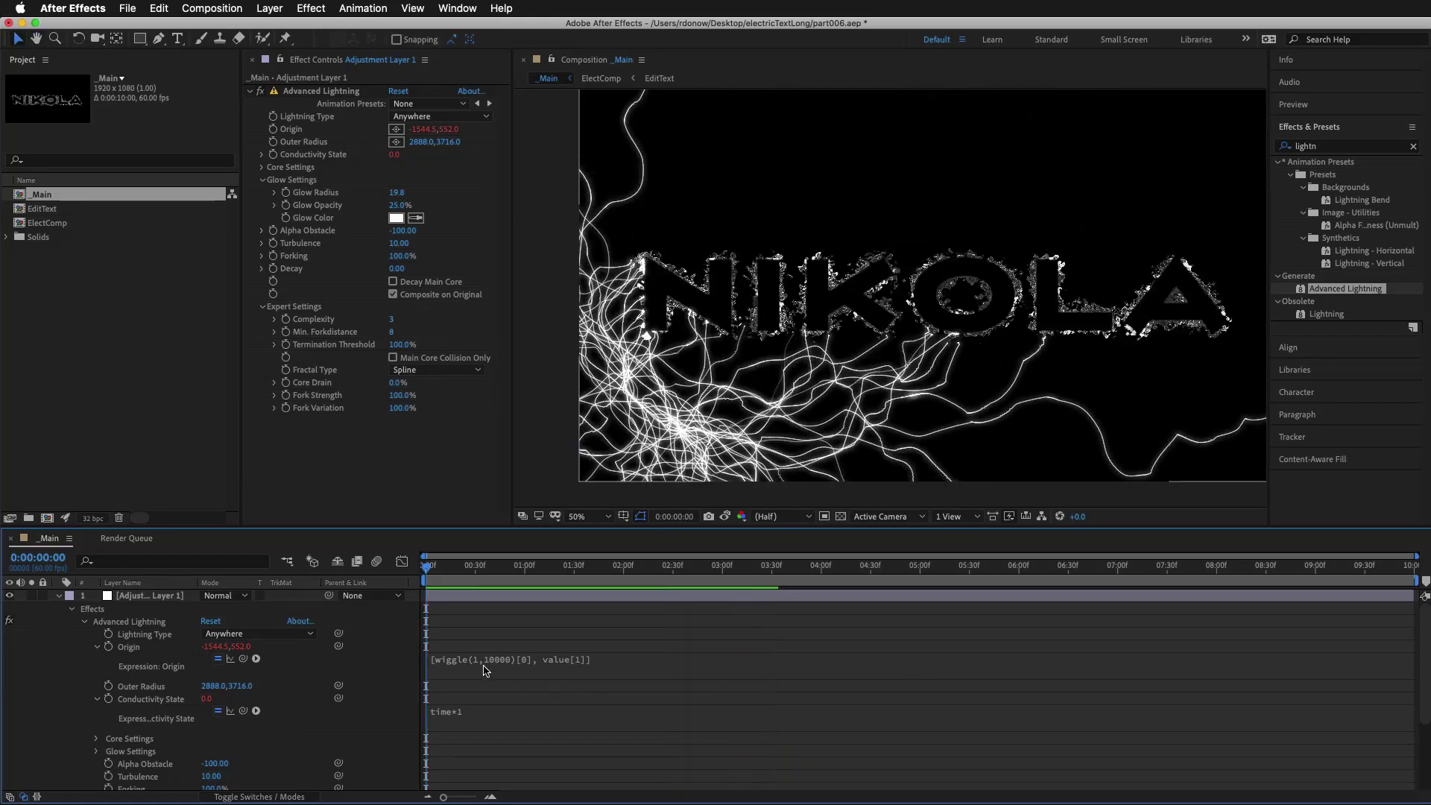
# Test the Origin expression's wiggle frequency at 0.5 and settle on 0.8, previewing the animation each time
pyautogui.click(485, 670)
pyautogui.press('BackSpace')
pyautogui.write('0.5')
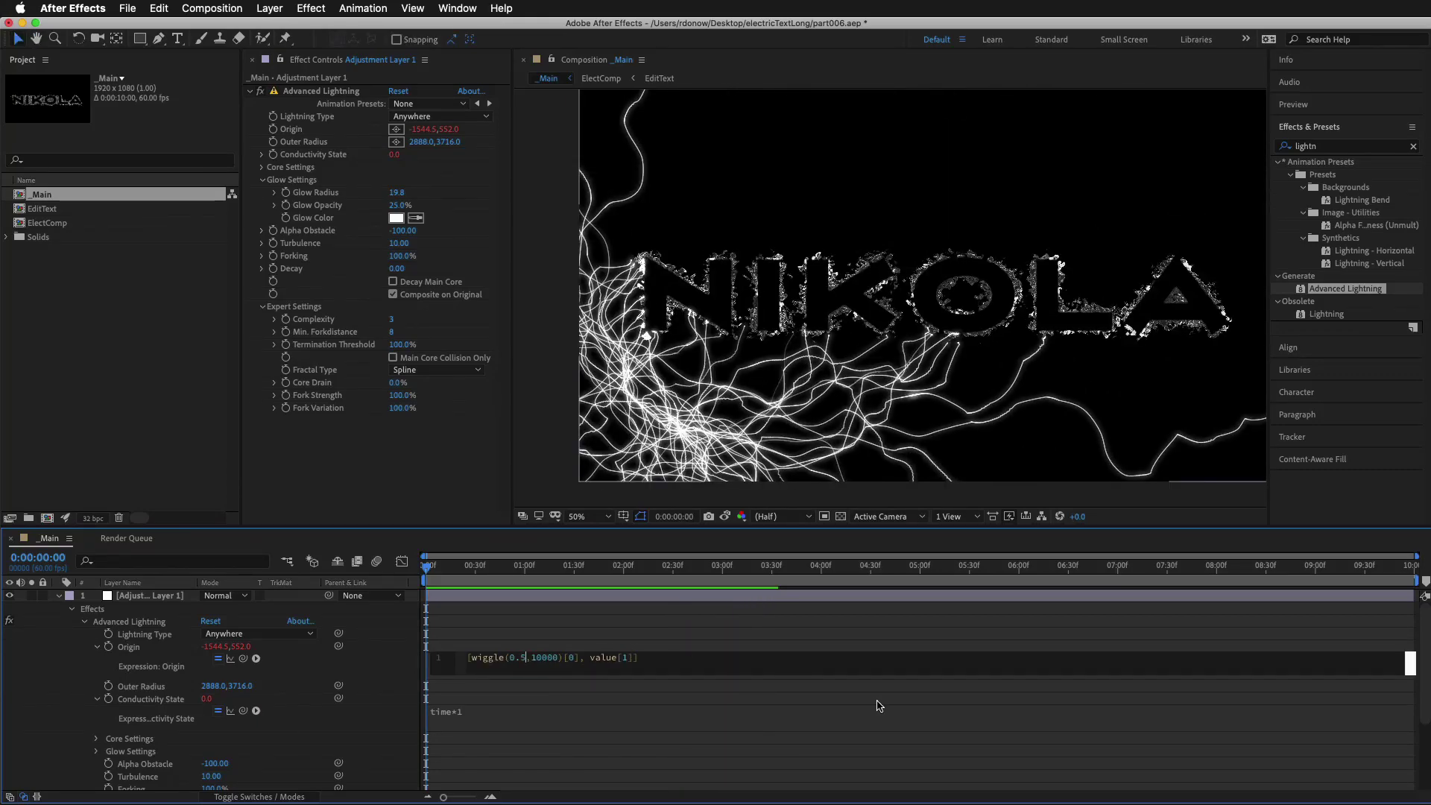
pyautogui.click(588, 634)
pyautogui.press('space')
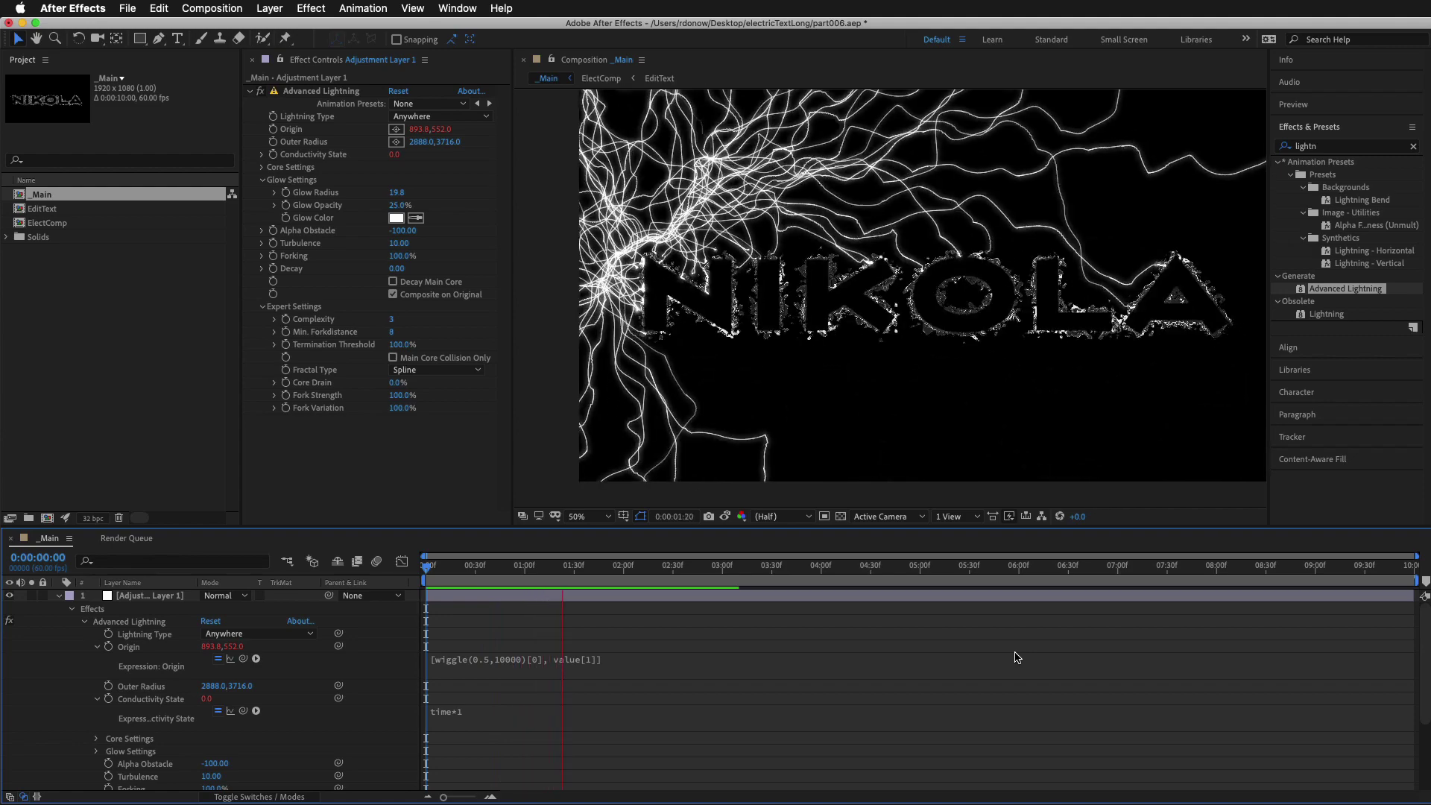
pyautogui.press('space')
pyautogui.click(553, 666)
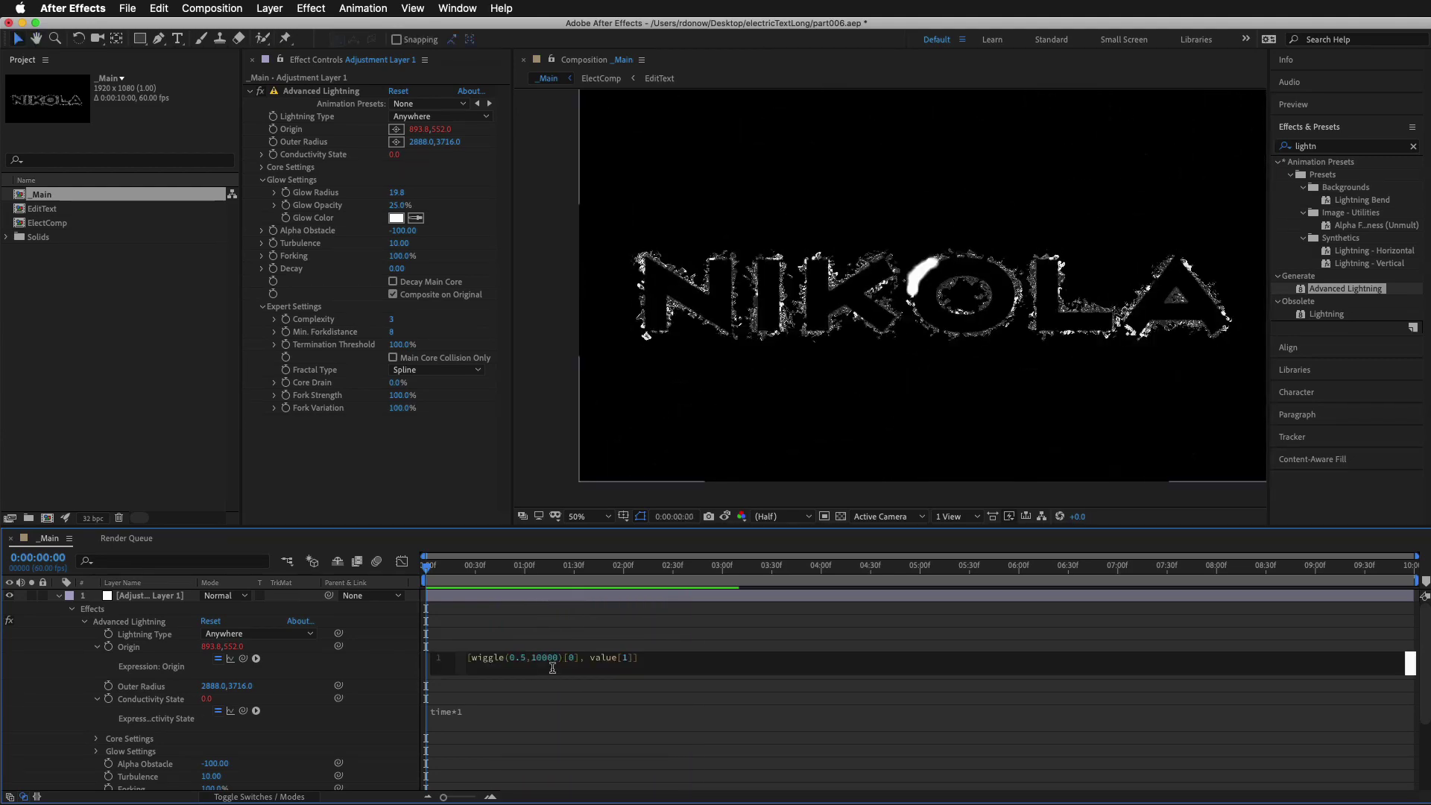
pyautogui.press('BackSpace')
pyautogui.write('8')
pyautogui.click(616, 626)
pyautogui.press('space')
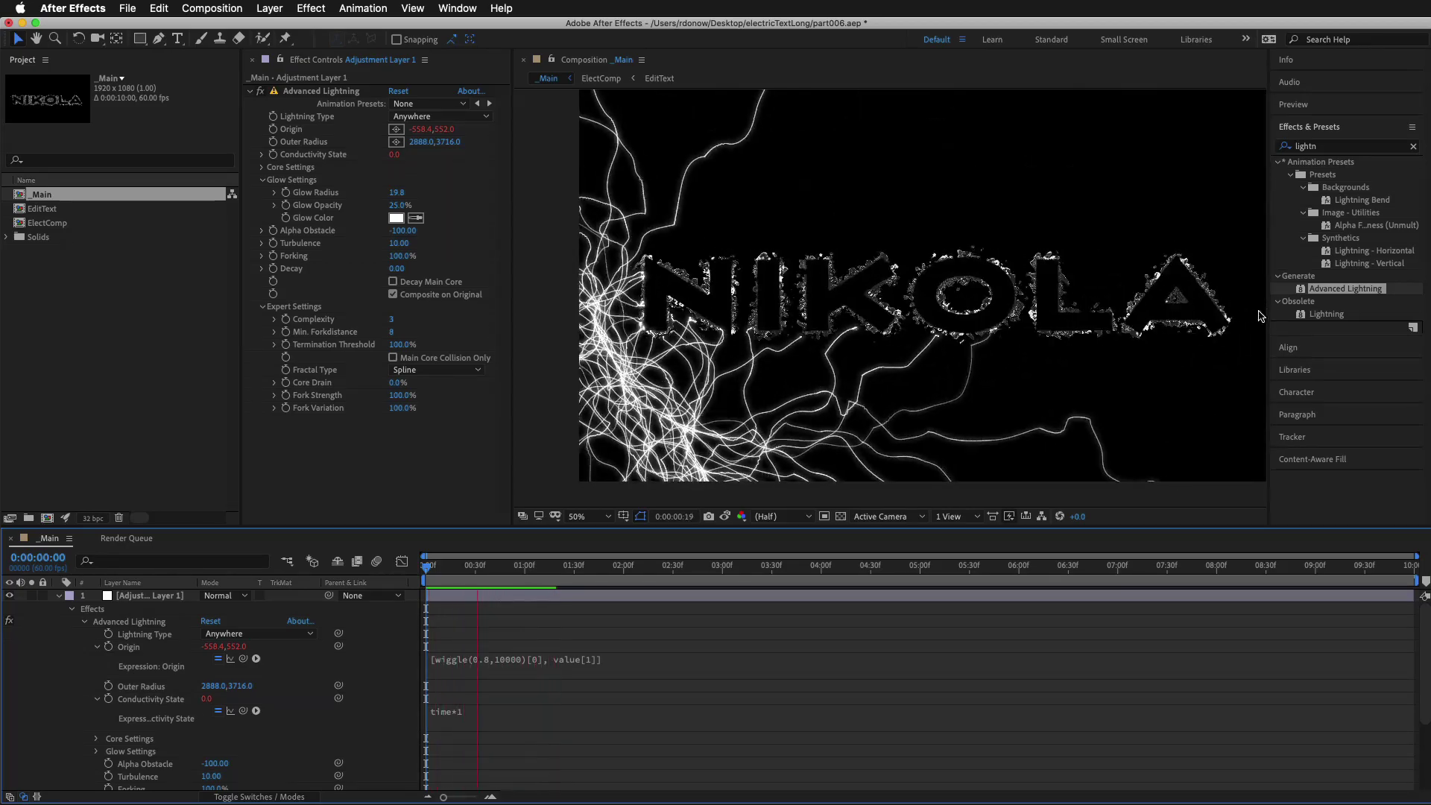
pyautogui.click(940, 366)
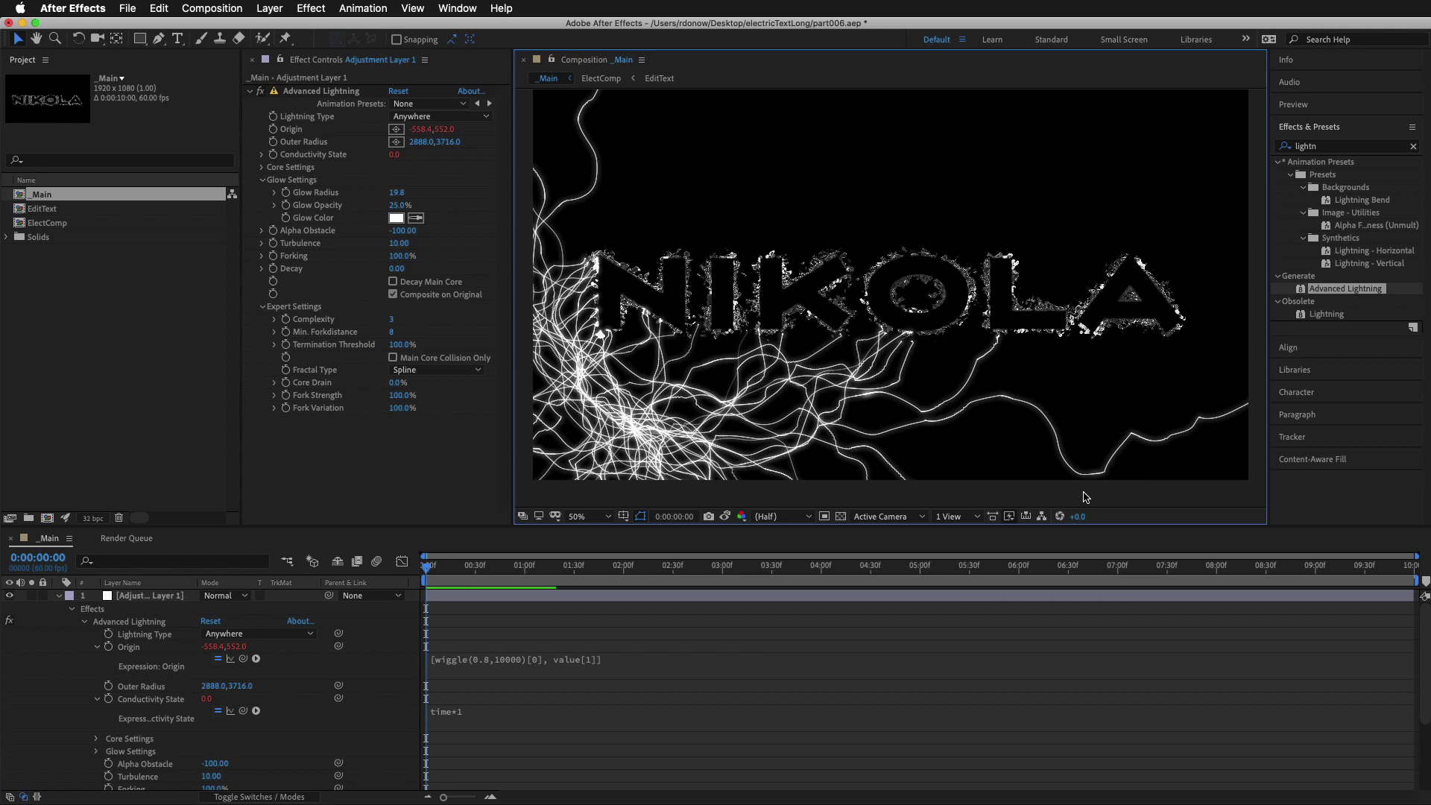
# Collapse the adjustment layer's properties and rename the layer Lightning
pyautogui.click(60, 597)
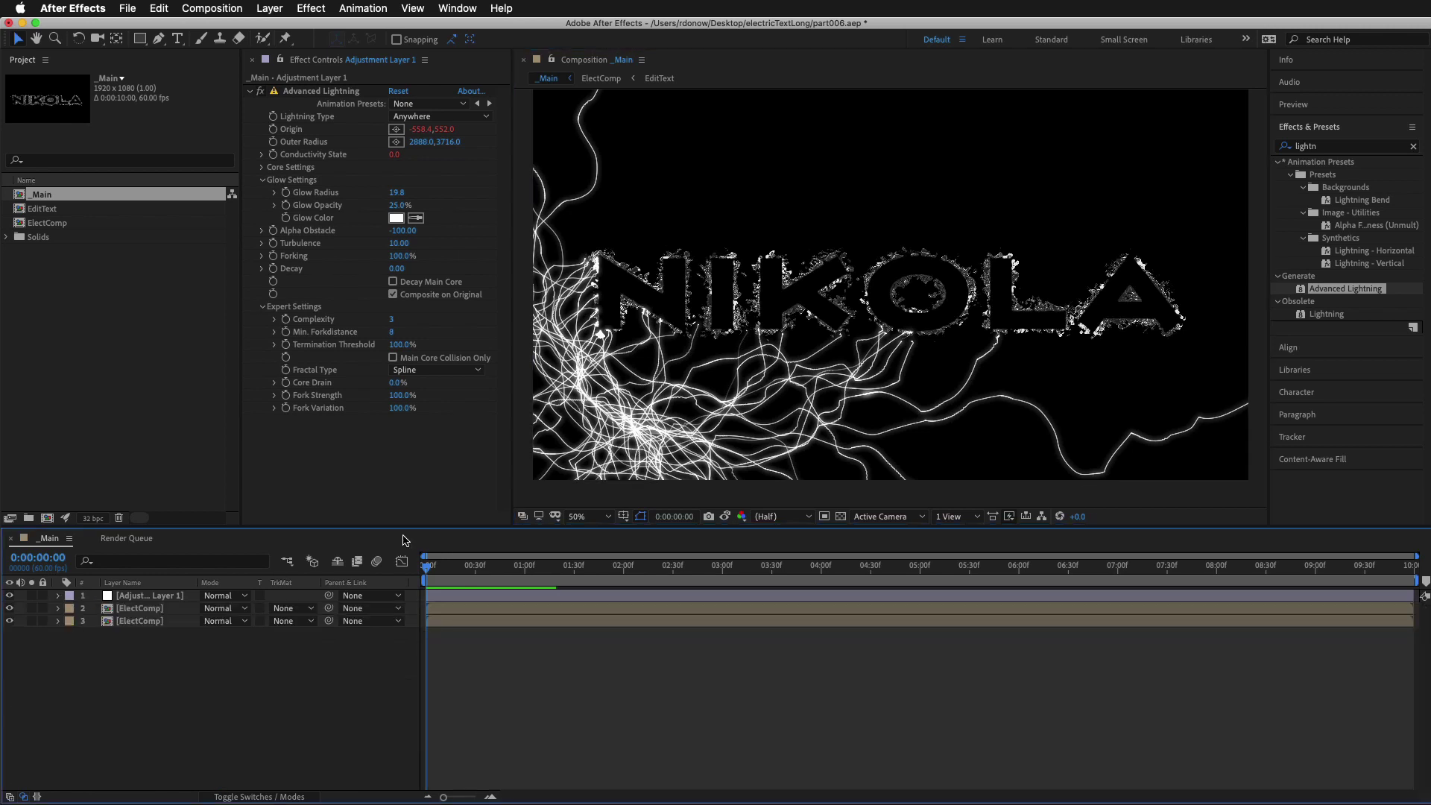
pyautogui.click(144, 618)
pyautogui.click(142, 608)
pyautogui.click(138, 597)
pyautogui.press('Return')
pyautogui.write('Li')
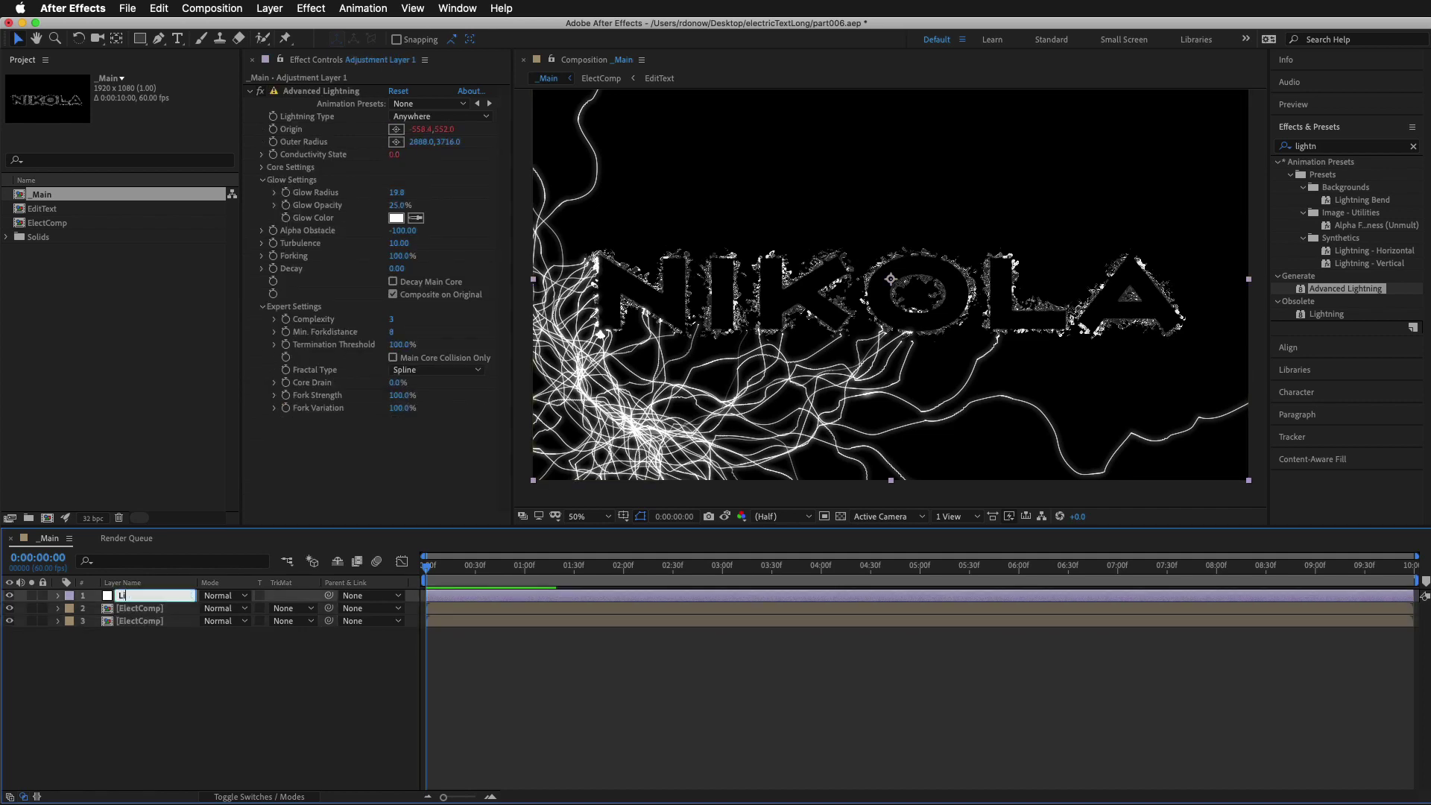
pyautogui.write('ghtning')
pyautogui.press('Return')
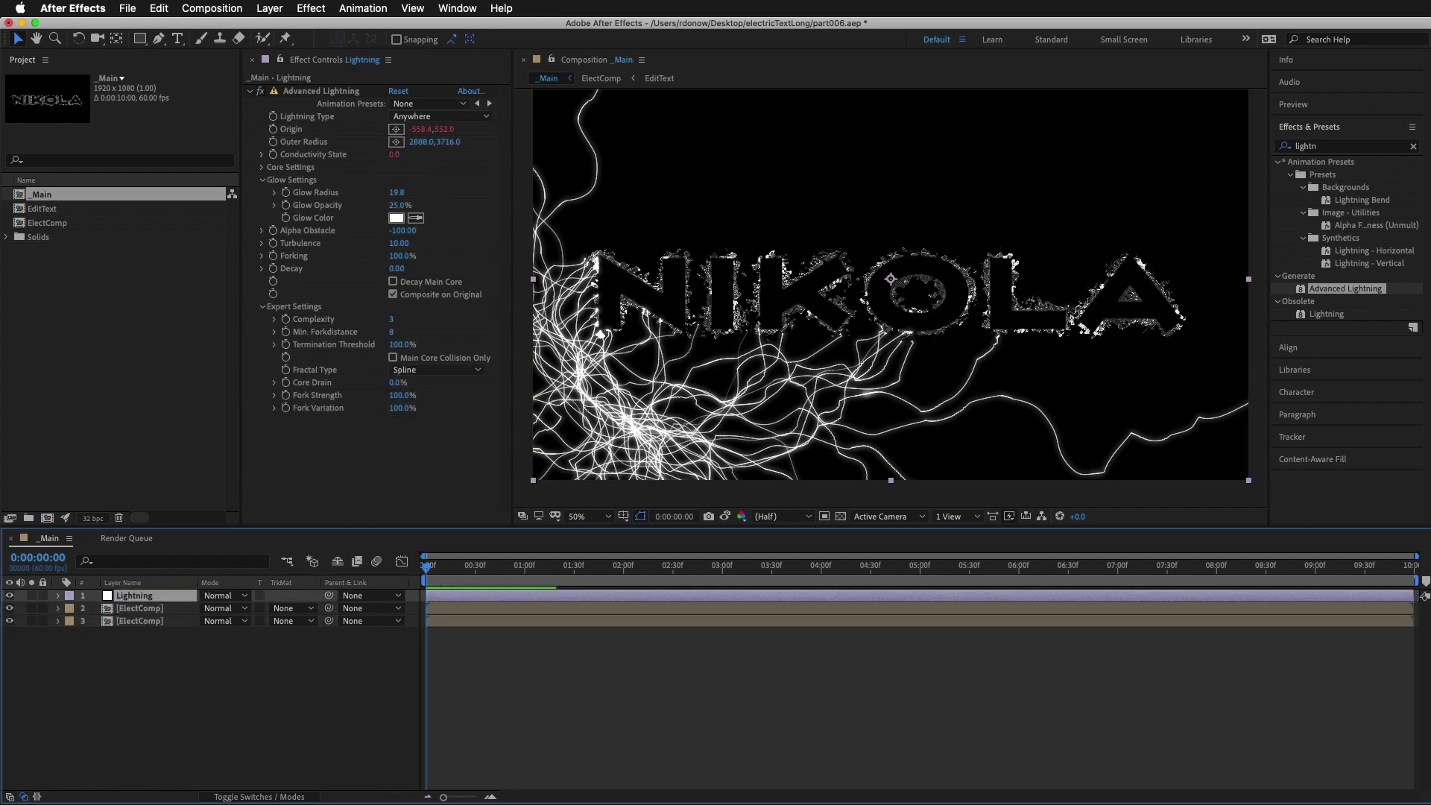
# Add a new adjustment layer directly above the two ElectComp layers and name it Glow
pyautogui.click(141, 608)
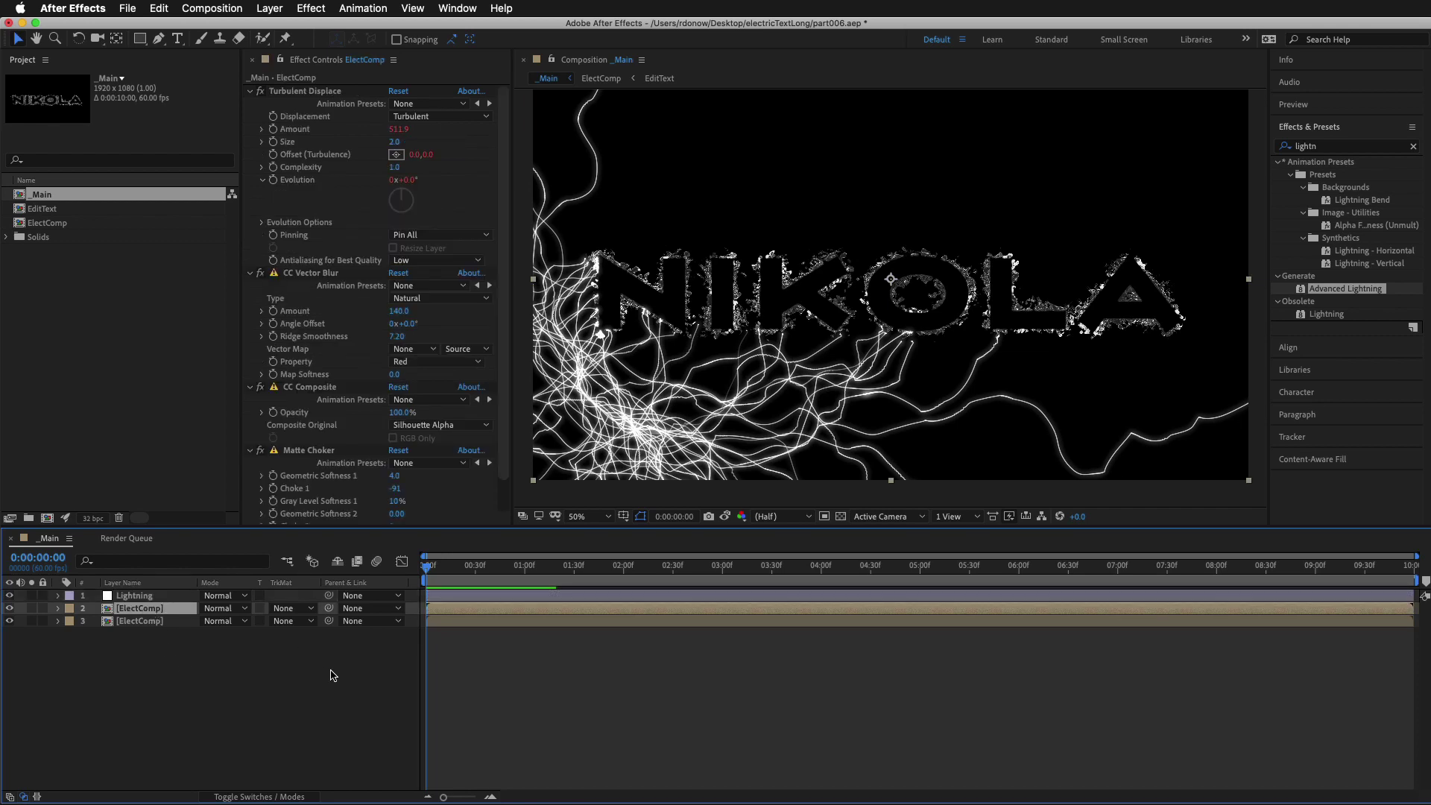
pyautogui.rightClick(406, 646)
pyautogui.moveTo(485, 653)
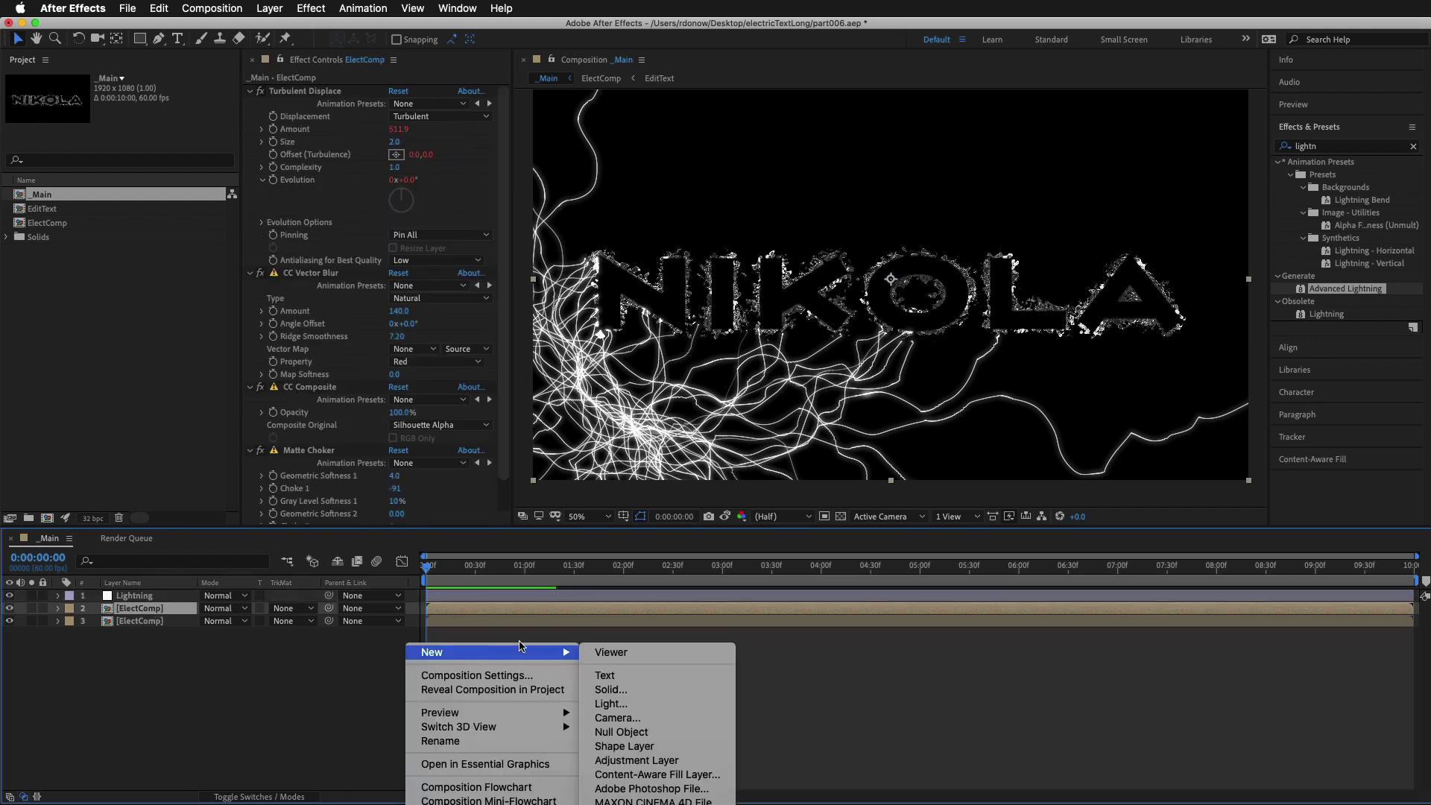
pyautogui.click(677, 760)
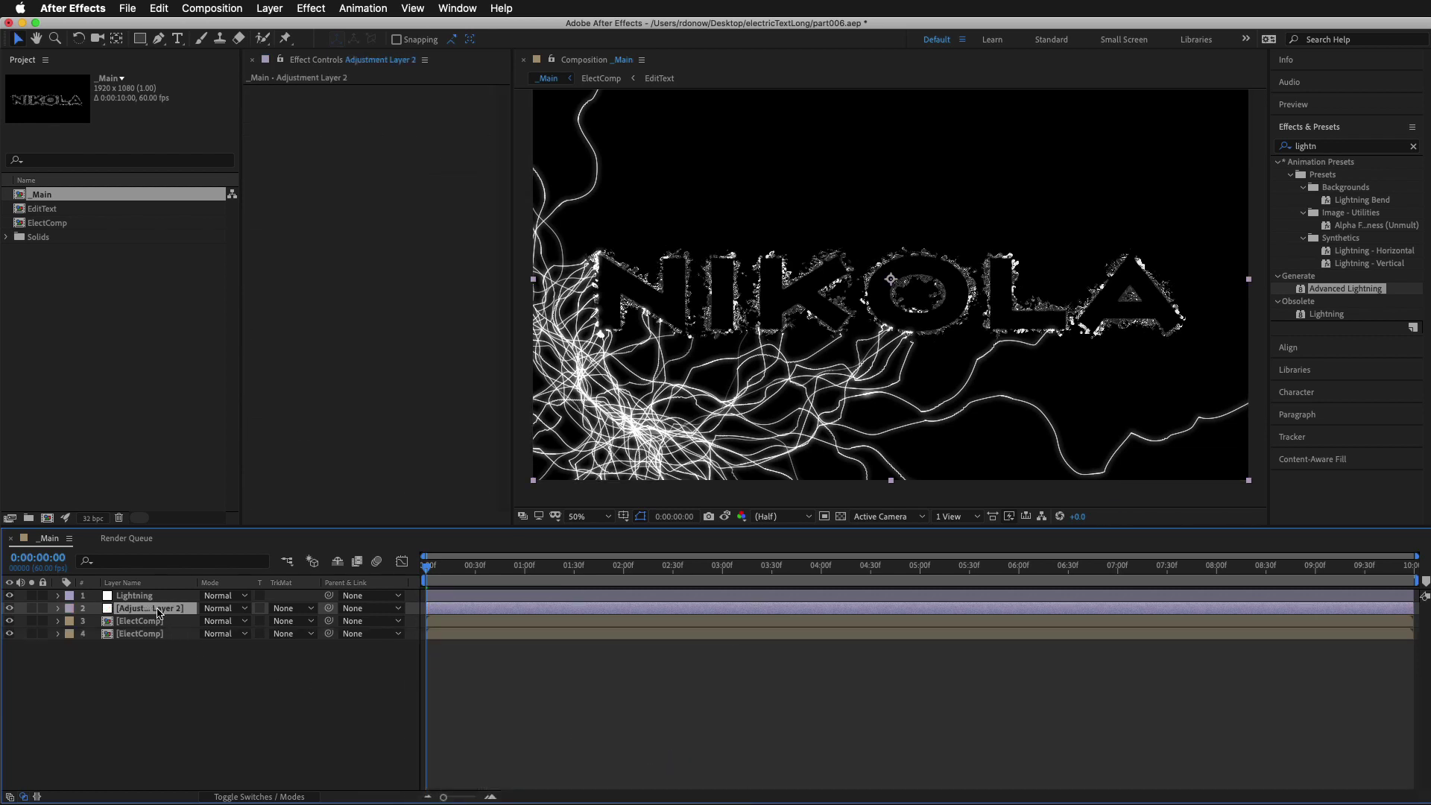
pyautogui.press('Return')
pyautogui.write('Glow')
pyautogui.press('Return')
# Search the effects for glow and apply the Stylize Glow effect to the Glow layer
pyautogui.click(1347, 149)
pyautogui.write('glow')
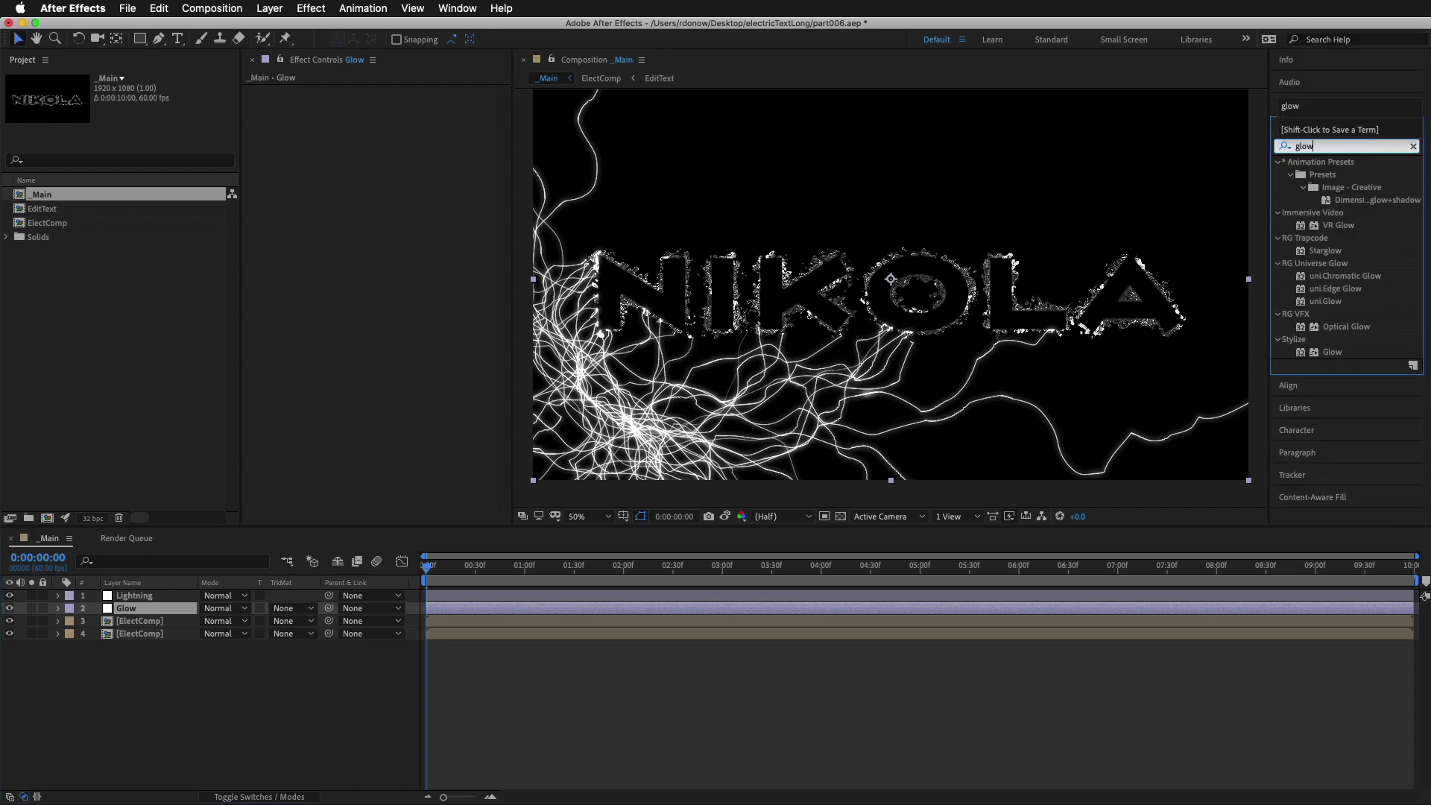
pyautogui.click(90, 522)
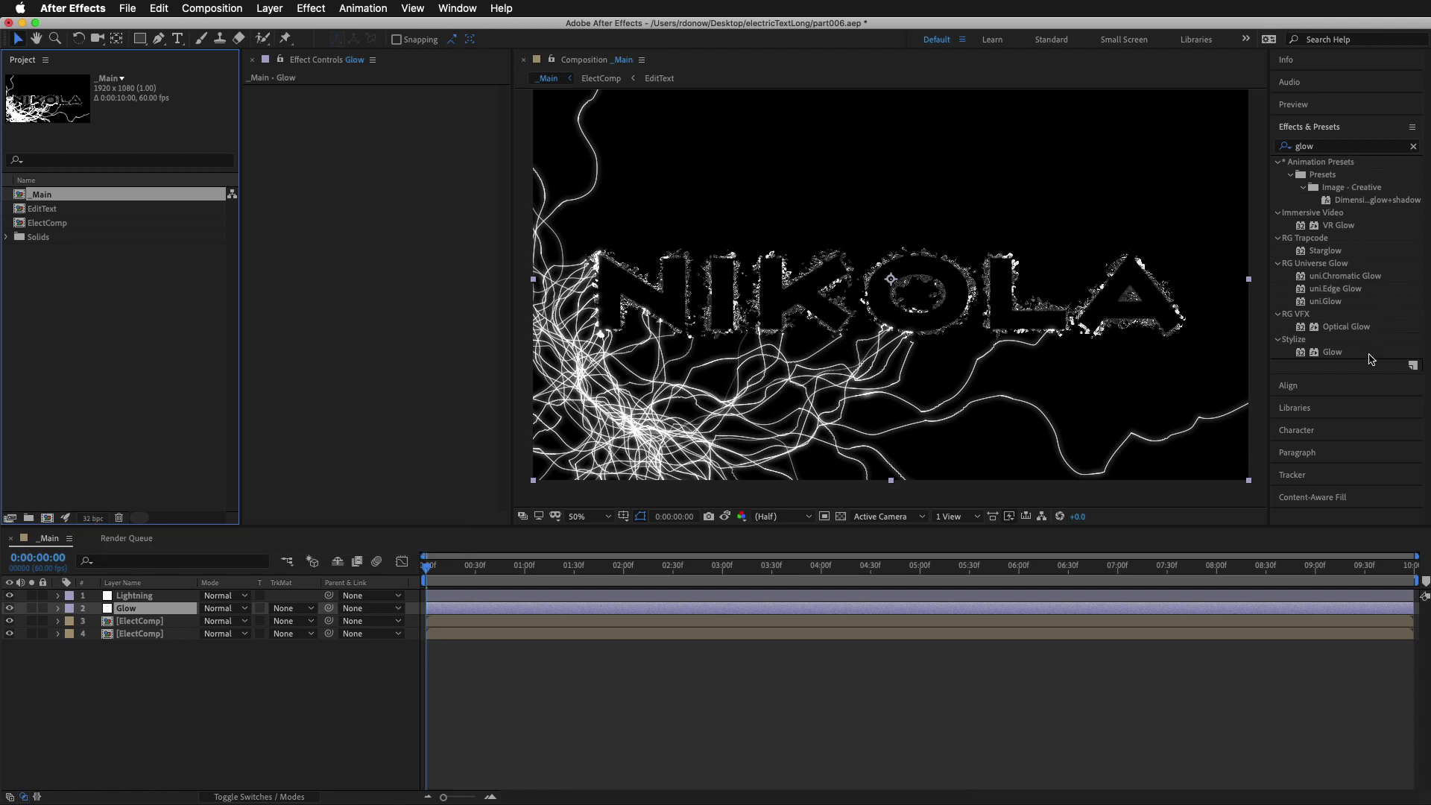
pyautogui.moveTo(1334, 356); pyautogui.dragTo(174, 611)
pyautogui.scroll(2, 721, 365)
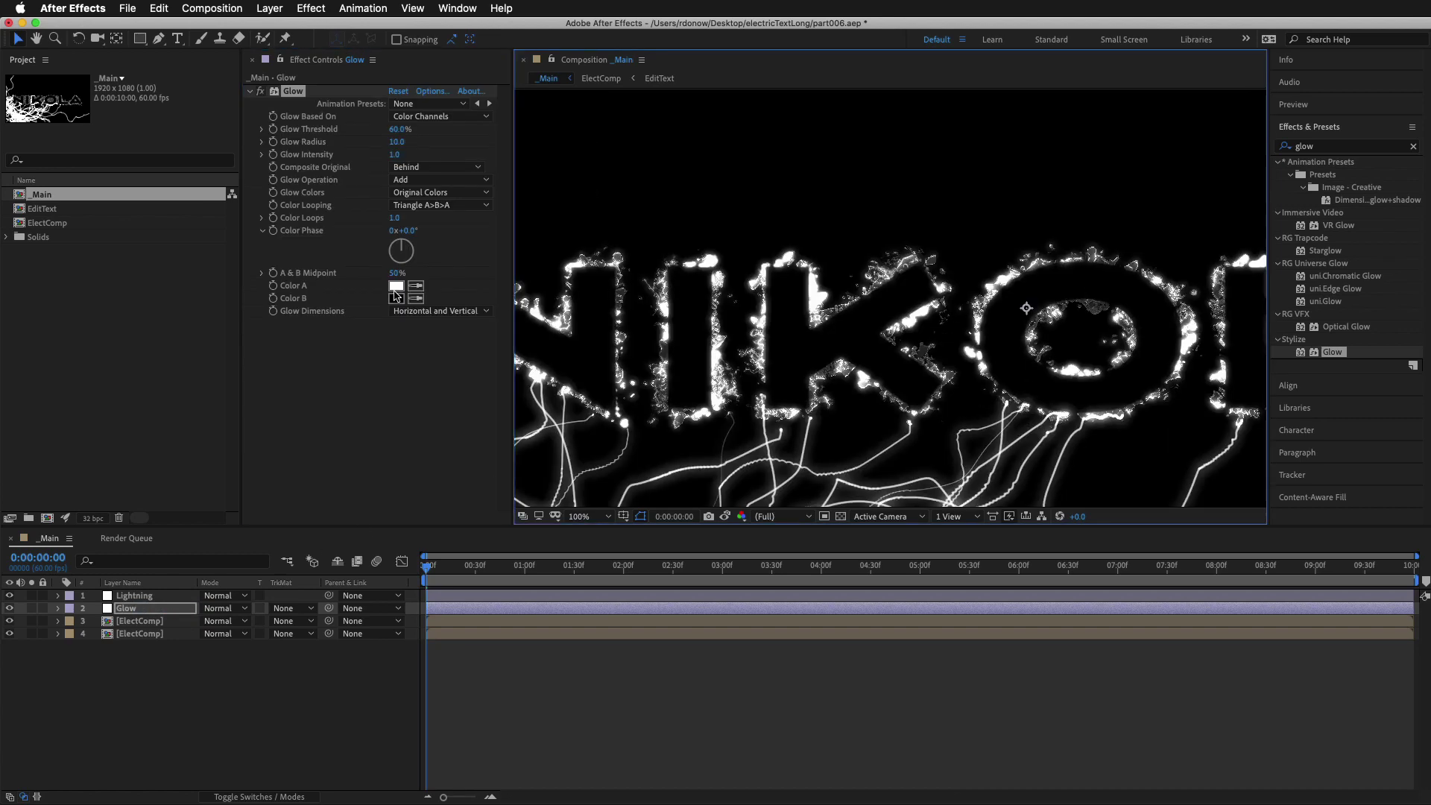
# Set the Glow effect's Glow Threshold to 74.5% and Glow Intensity to 0.5
pyautogui.click(389, 188)
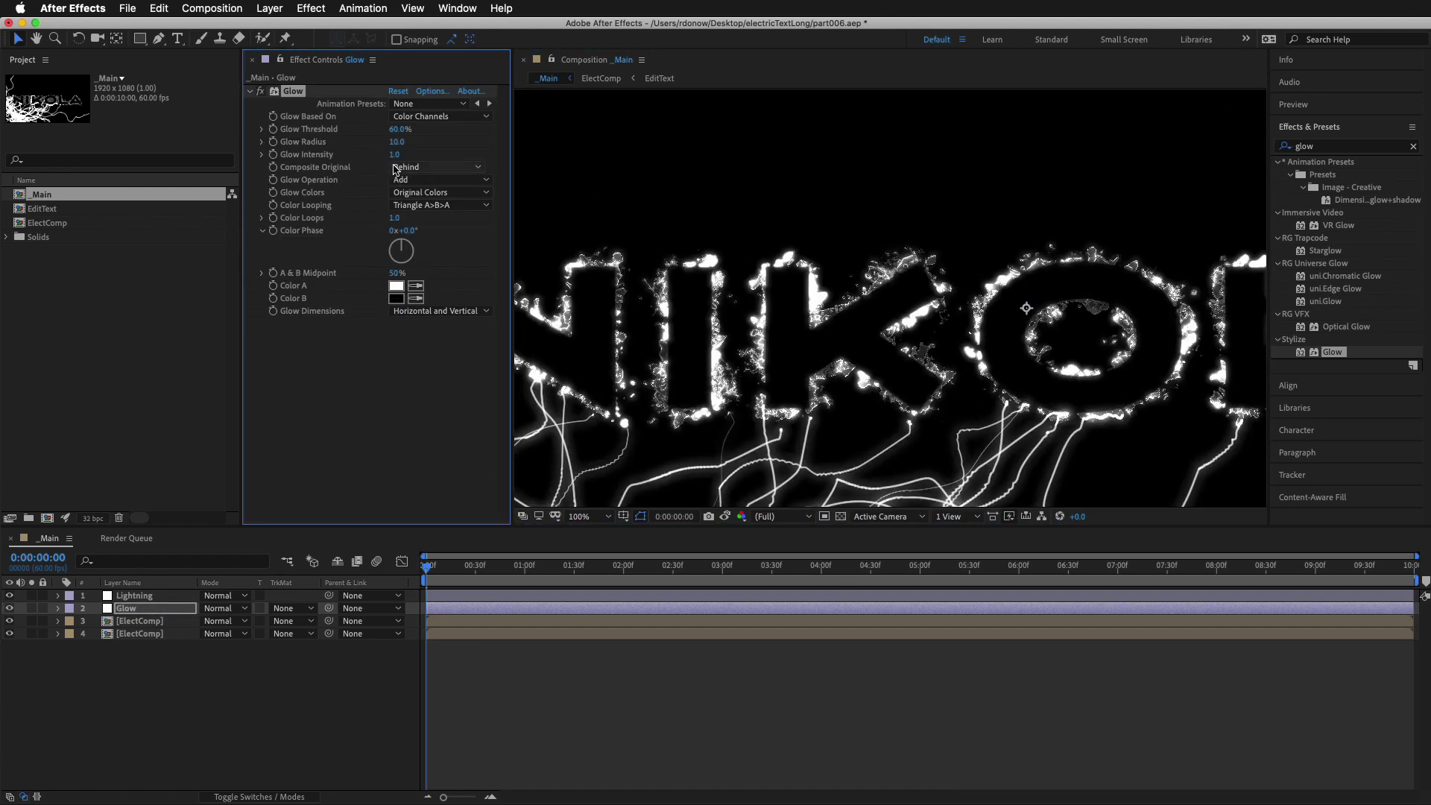
pyautogui.moveTo(398, 130)
pyautogui.mouseDown()
pyautogui.moveTo(285, 135)
pyautogui.moveTo(428, 135)
pyautogui.moveTo(403, 155)
pyautogui.mouseUp()
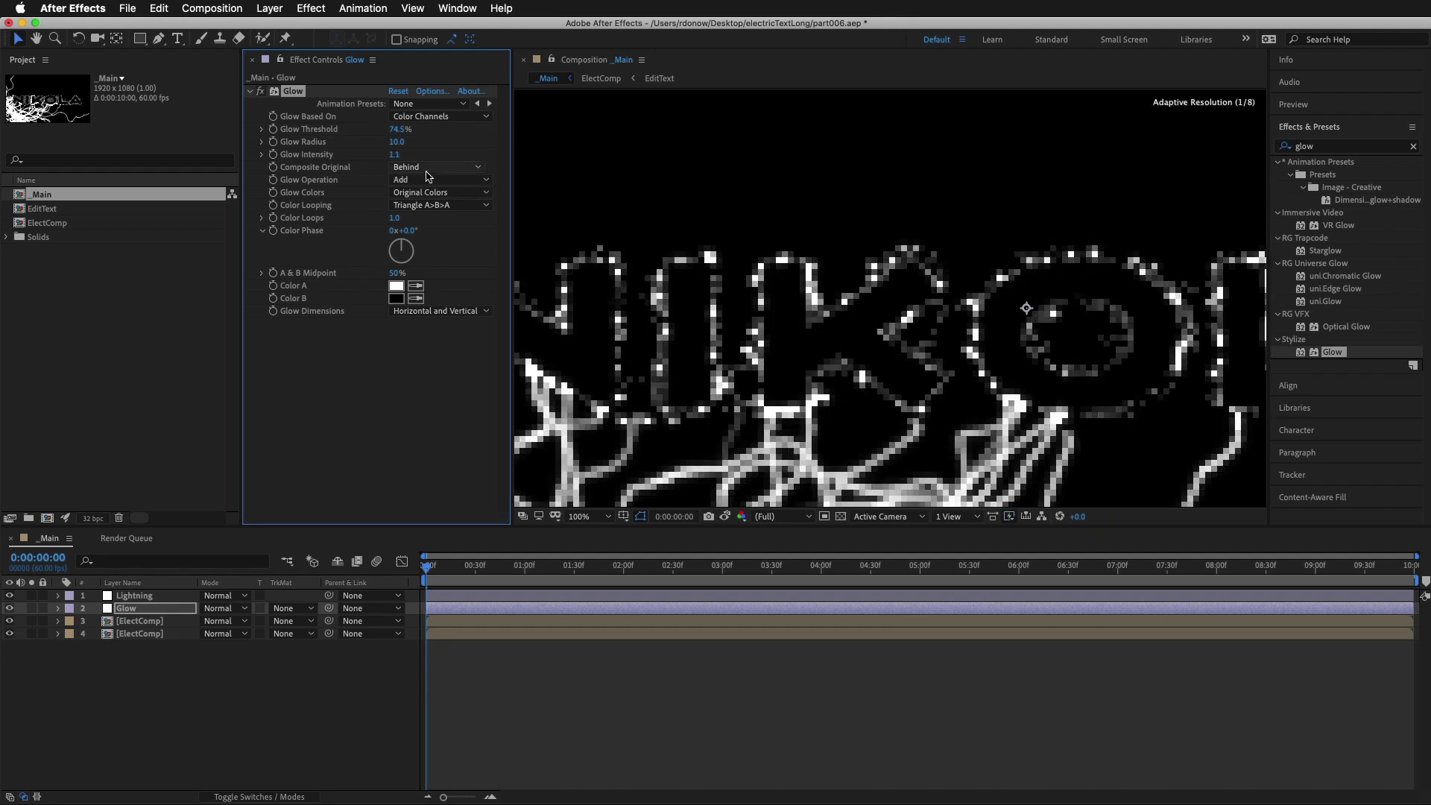
pyautogui.click(395, 154)
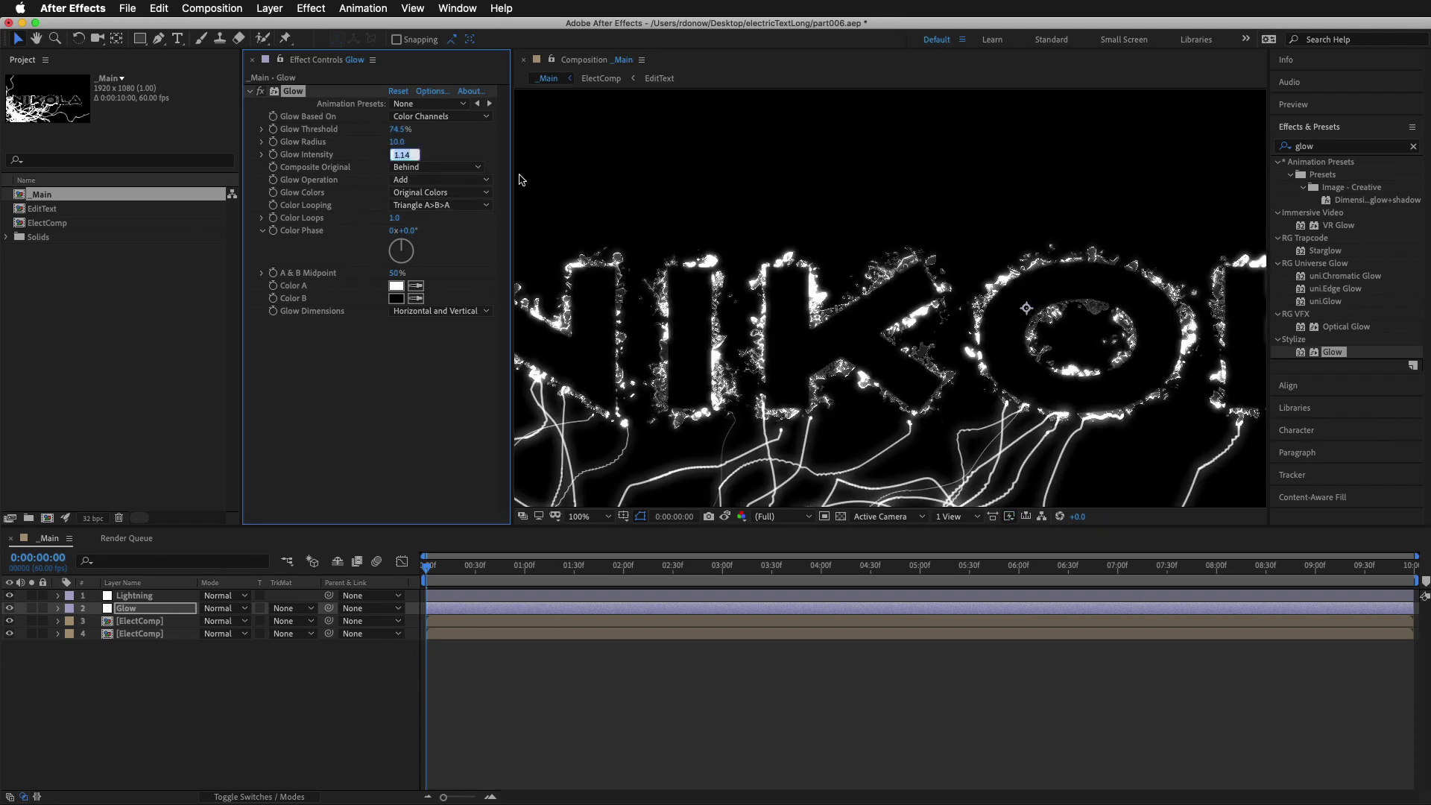
pyautogui.press('BackSpace')
pyautogui.press('Return')
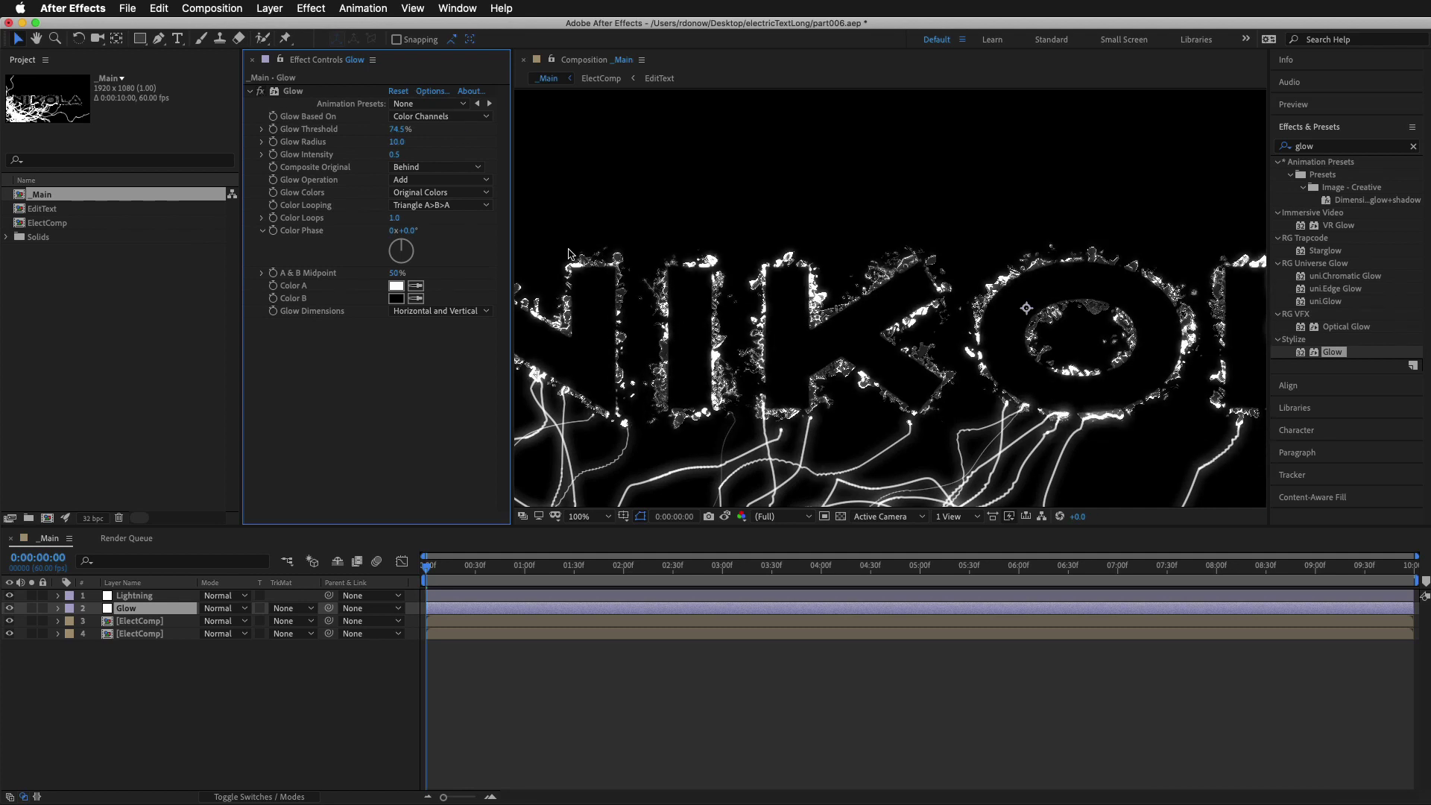
# Duplicate the Glow effect, set the copy's Glow Radius to 68, and compare the text with the copy off and on
pyautogui.click(251, 92)
pyautogui.click(291, 92)
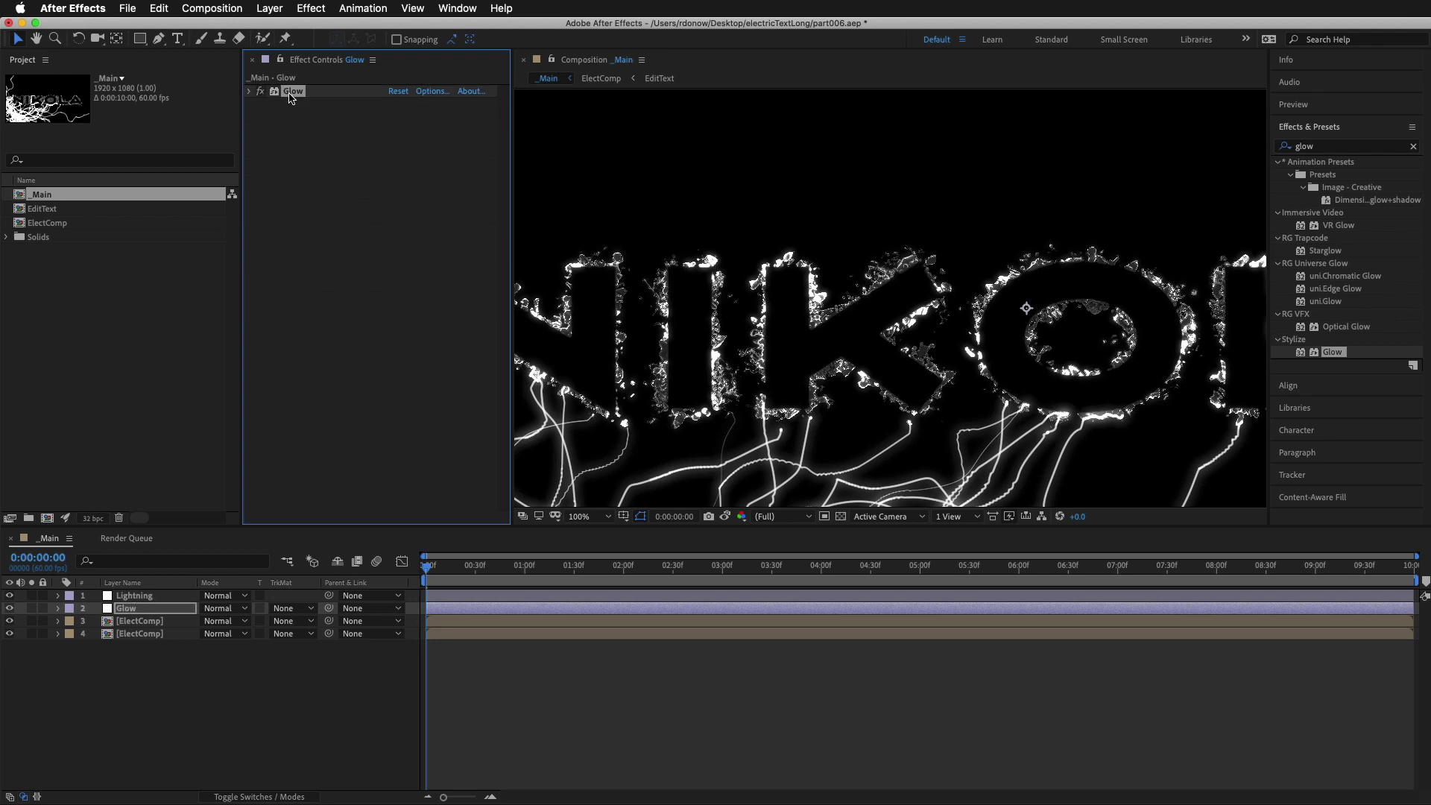
pyautogui.press('super+d')
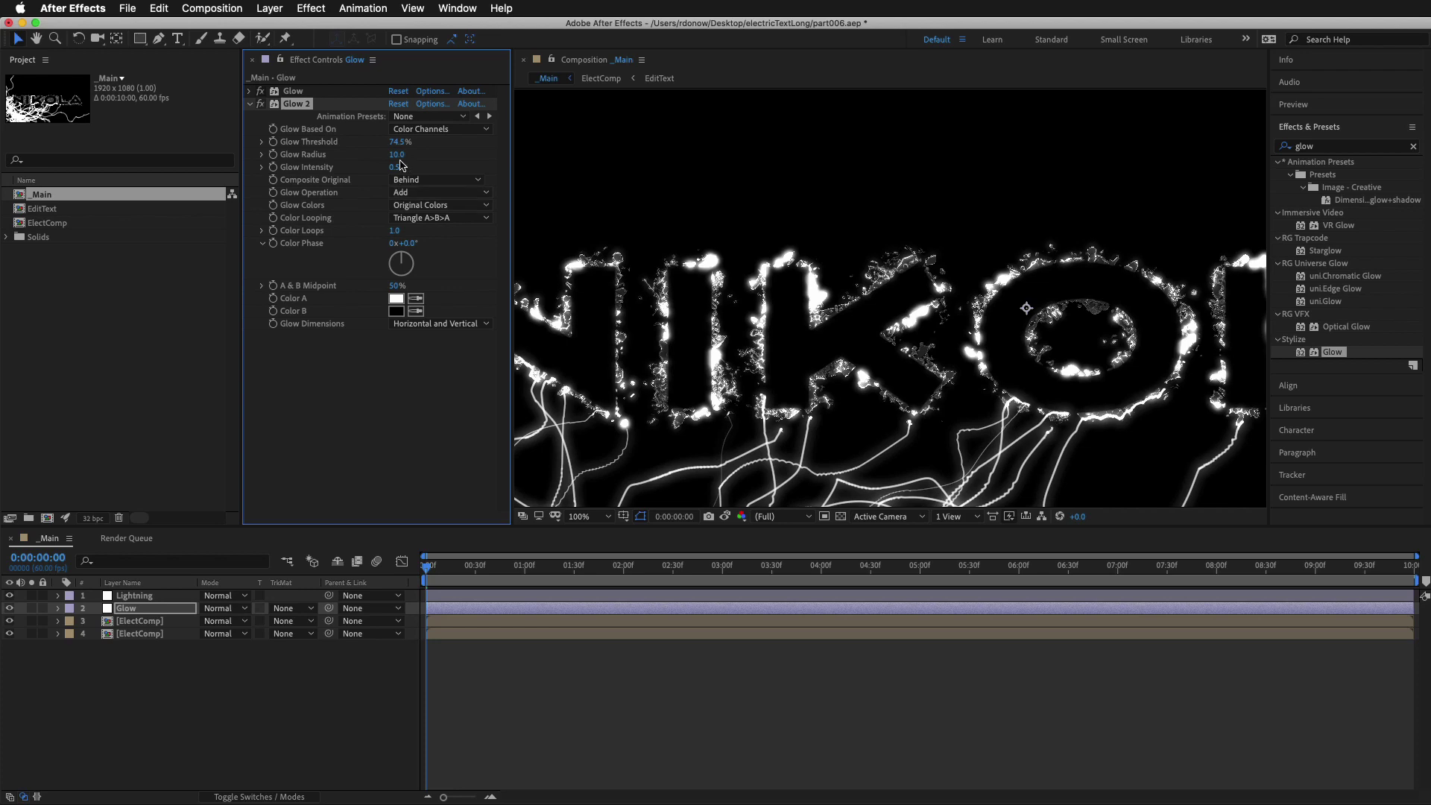
pyautogui.moveTo(396, 154); pyautogui.dragTo(451, 154)
pyautogui.moveTo(1026, 310); pyautogui.dragTo(767, 311)
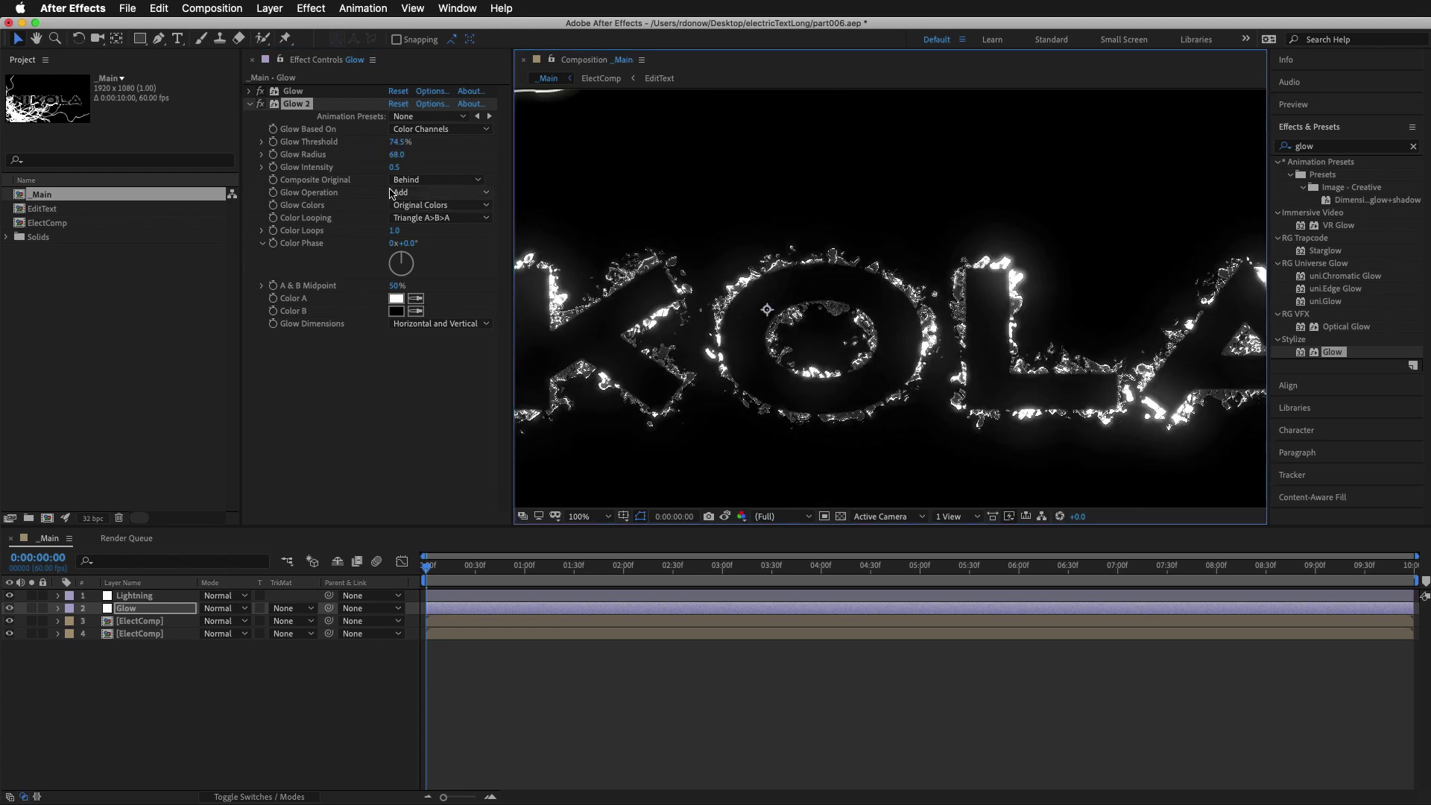
pyautogui.click(261, 104)
pyautogui.click(261, 105)
pyautogui.click(261, 104)
pyautogui.click(261, 104)
pyautogui.click(261, 104)
pyautogui.click(260, 104)
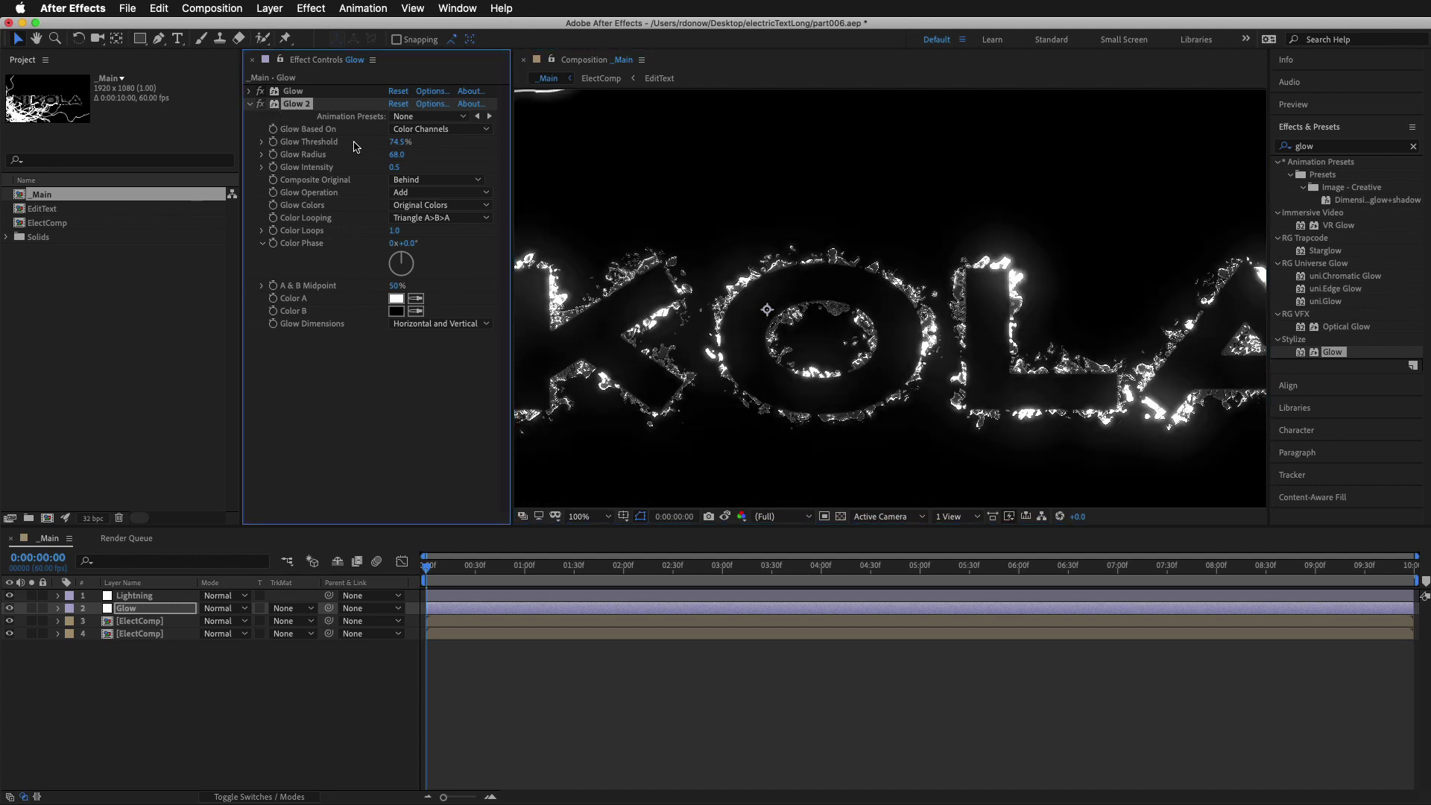
# Try a Glow Threshold of 29% on the second Glow effect and preview the animation
pyautogui.moveTo(389, 141); pyautogui.dragTo(287, 147)
pyautogui.moveTo(292, 147); pyautogui.dragTo(260, 179)
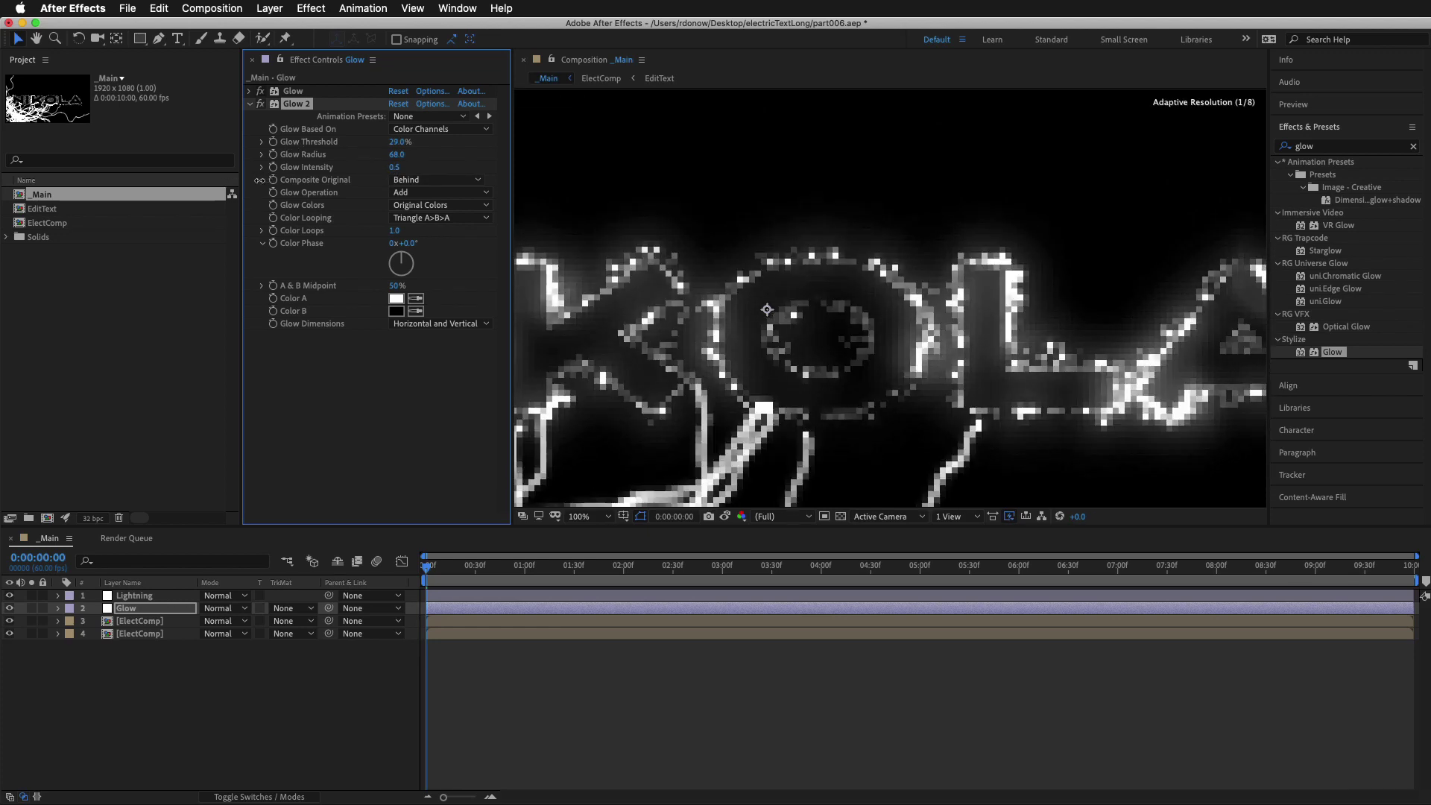
pyautogui.scroll(-2, 908, 321)
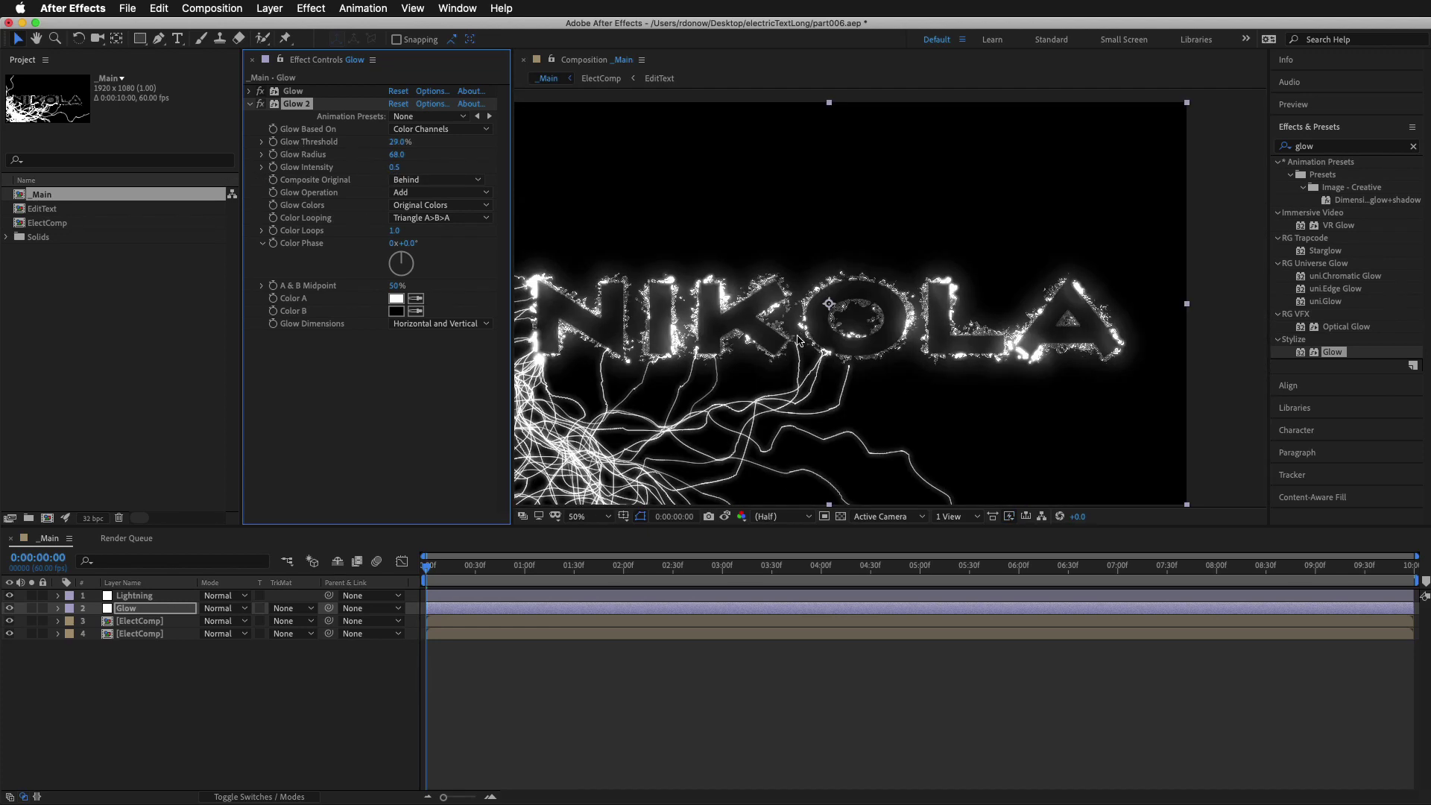
pyautogui.scroll(2, 908, 320)
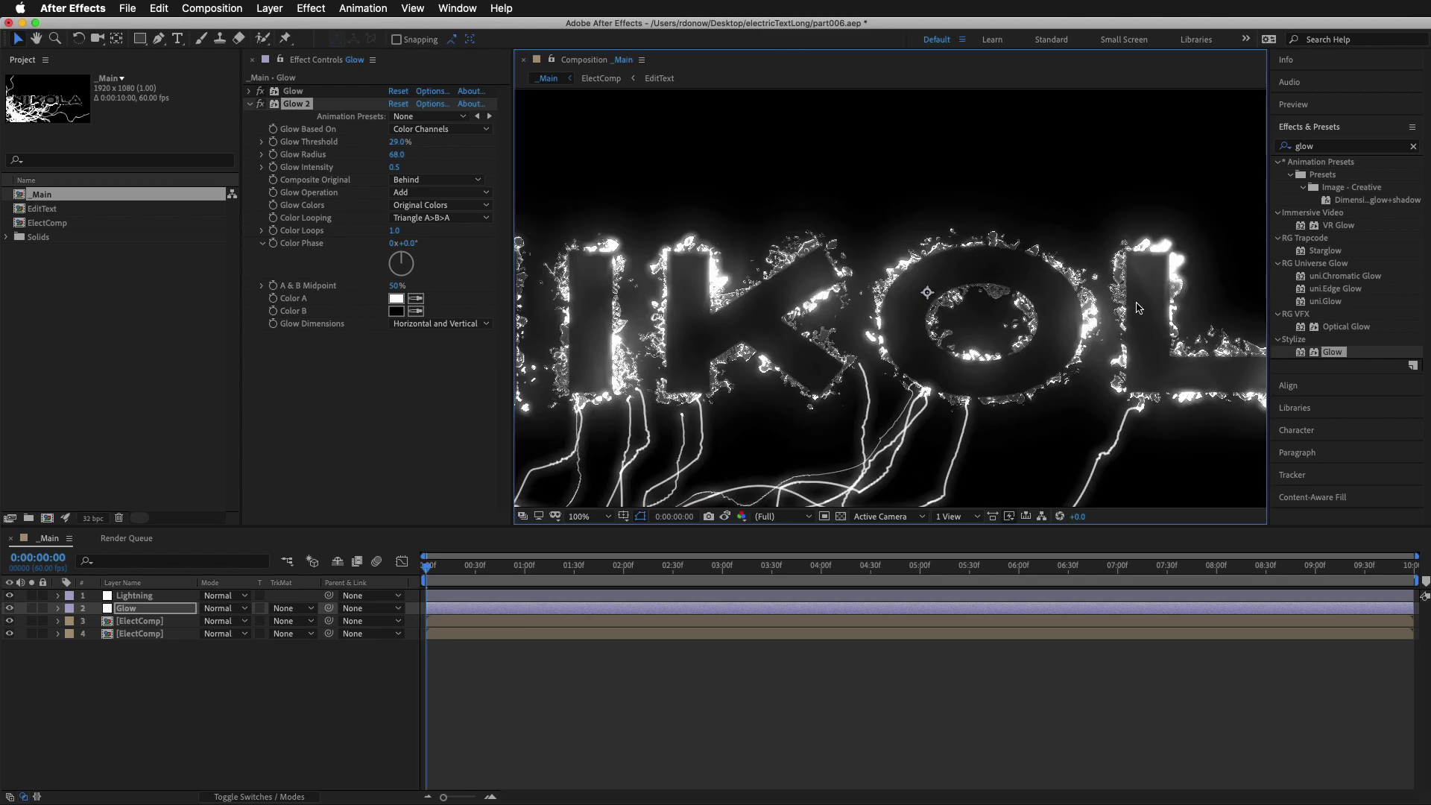
pyautogui.scroll(-2, 1139, 307)
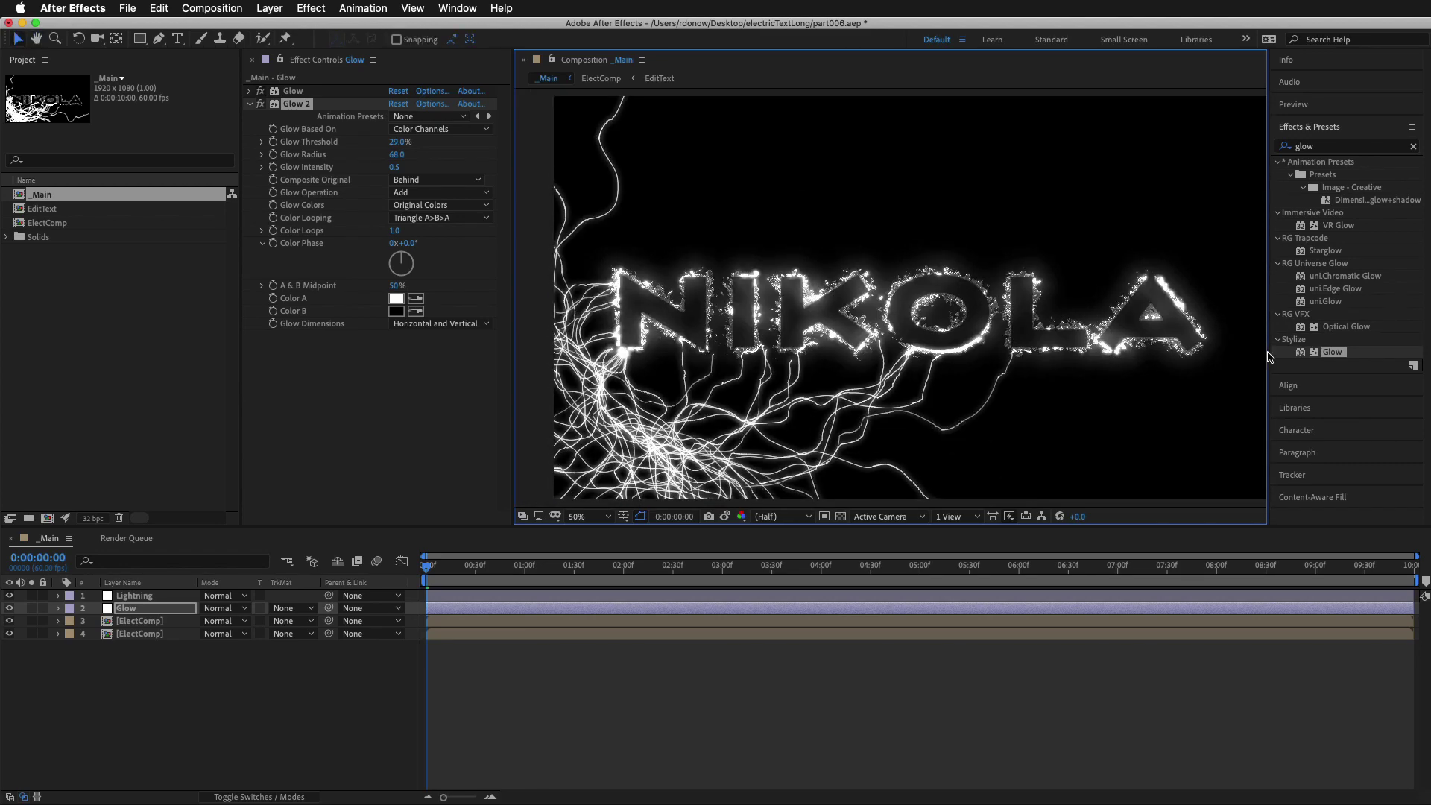
pyautogui.press('space')
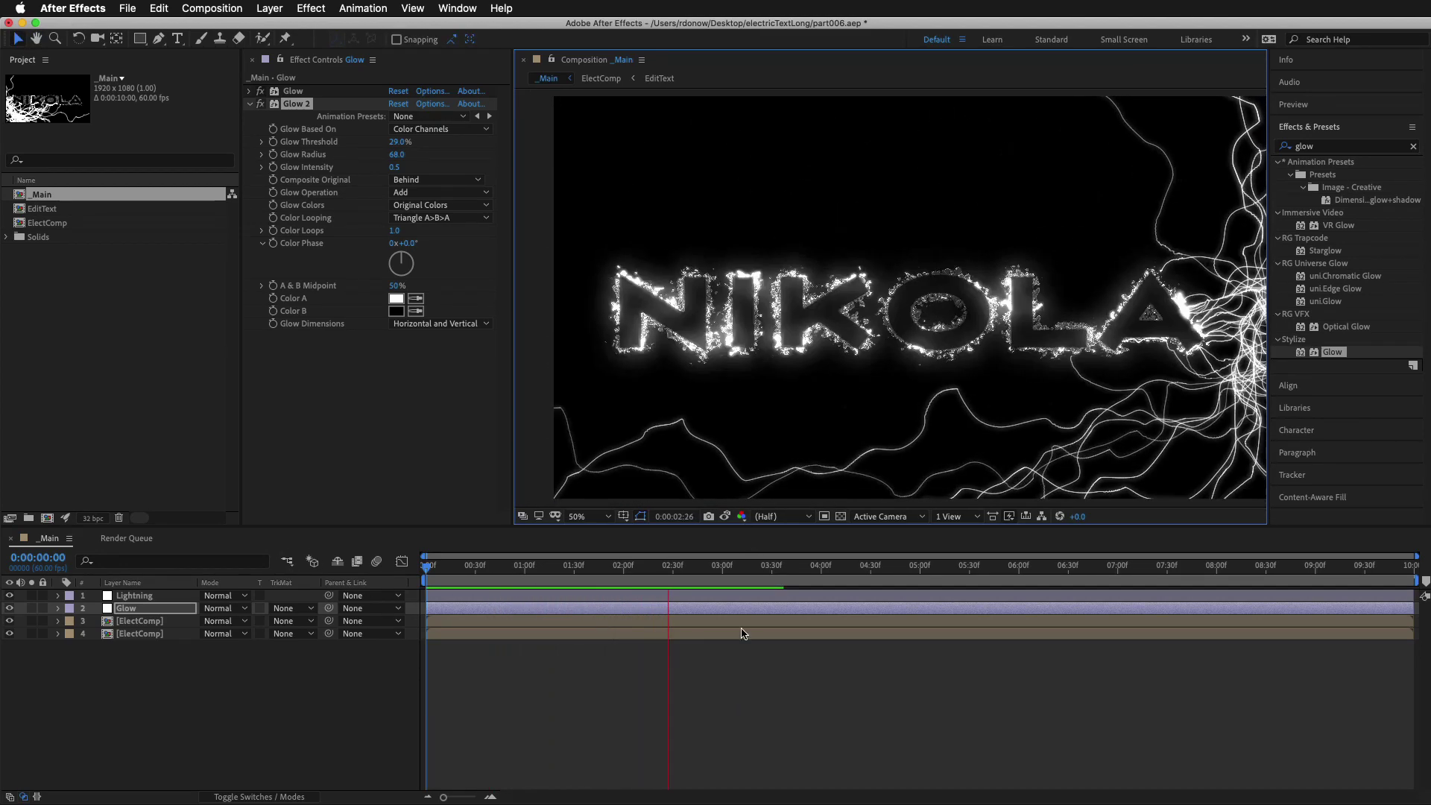
# Set Glow 2's Glow Threshold to 66.7% and Glow Radius to 122, compare it off and on, and preview the animation
pyautogui.scroll(2, 817, 298)
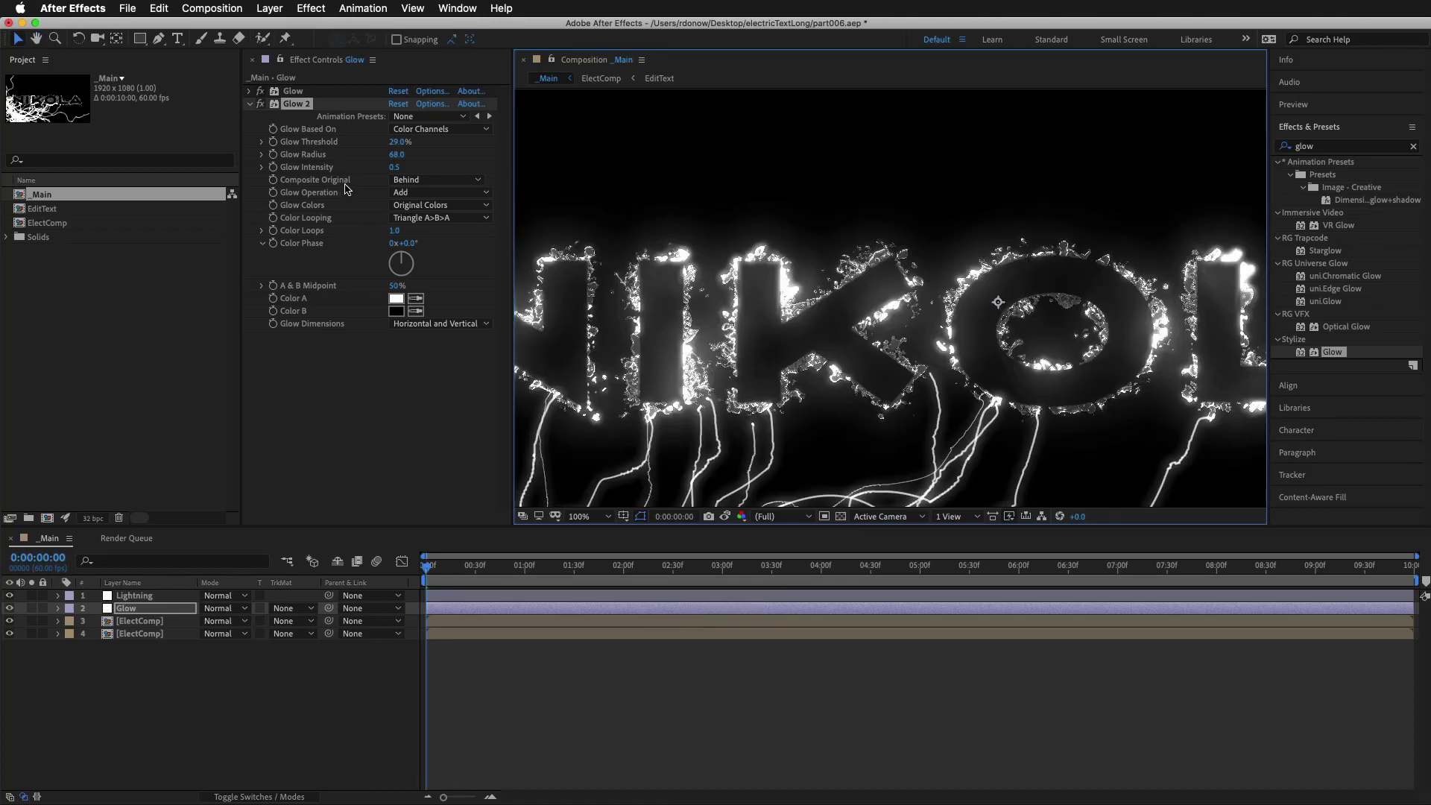
pyautogui.moveTo(396, 142); pyautogui.dragTo(446, 159)
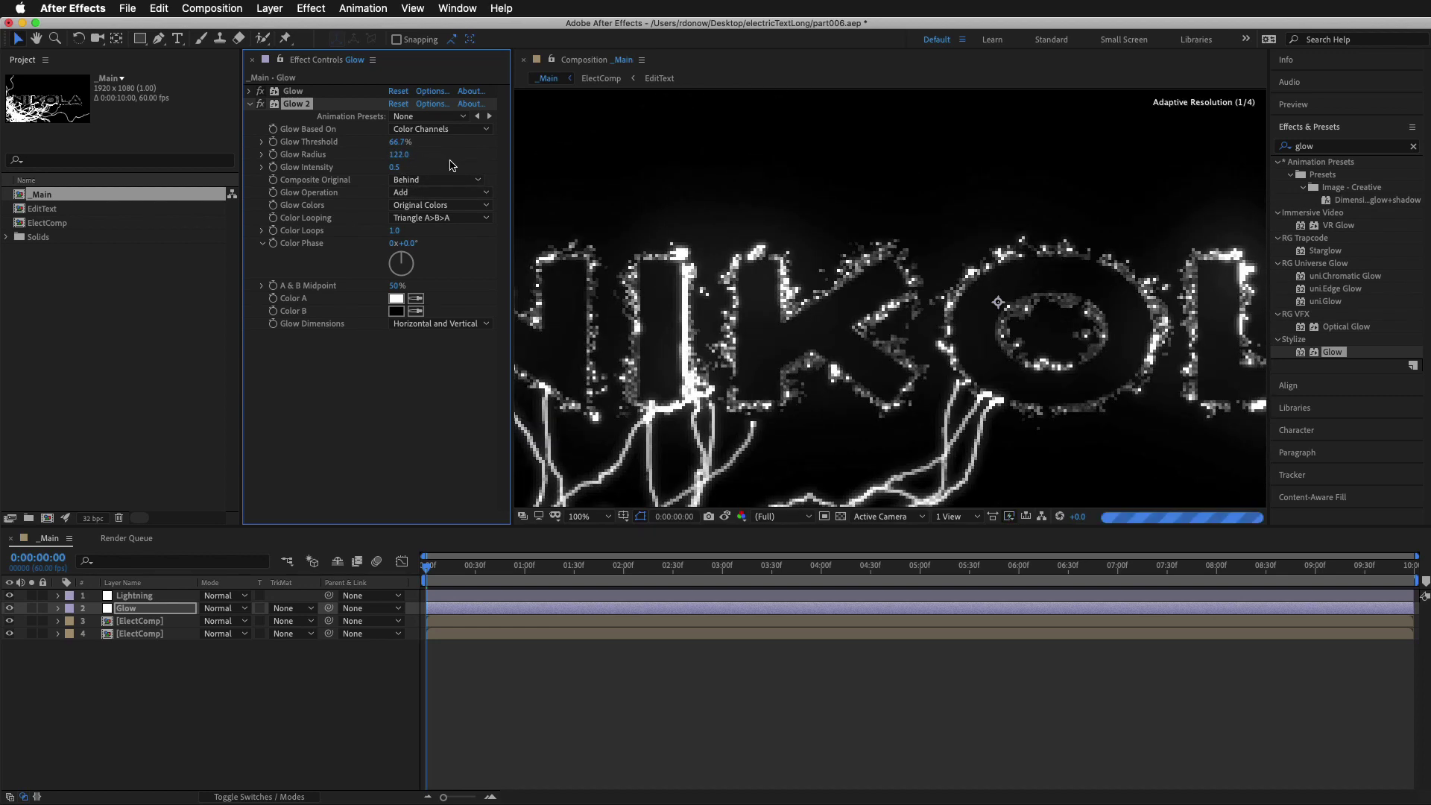
pyautogui.click(261, 104)
pyautogui.click(261, 104)
pyautogui.click(261, 104)
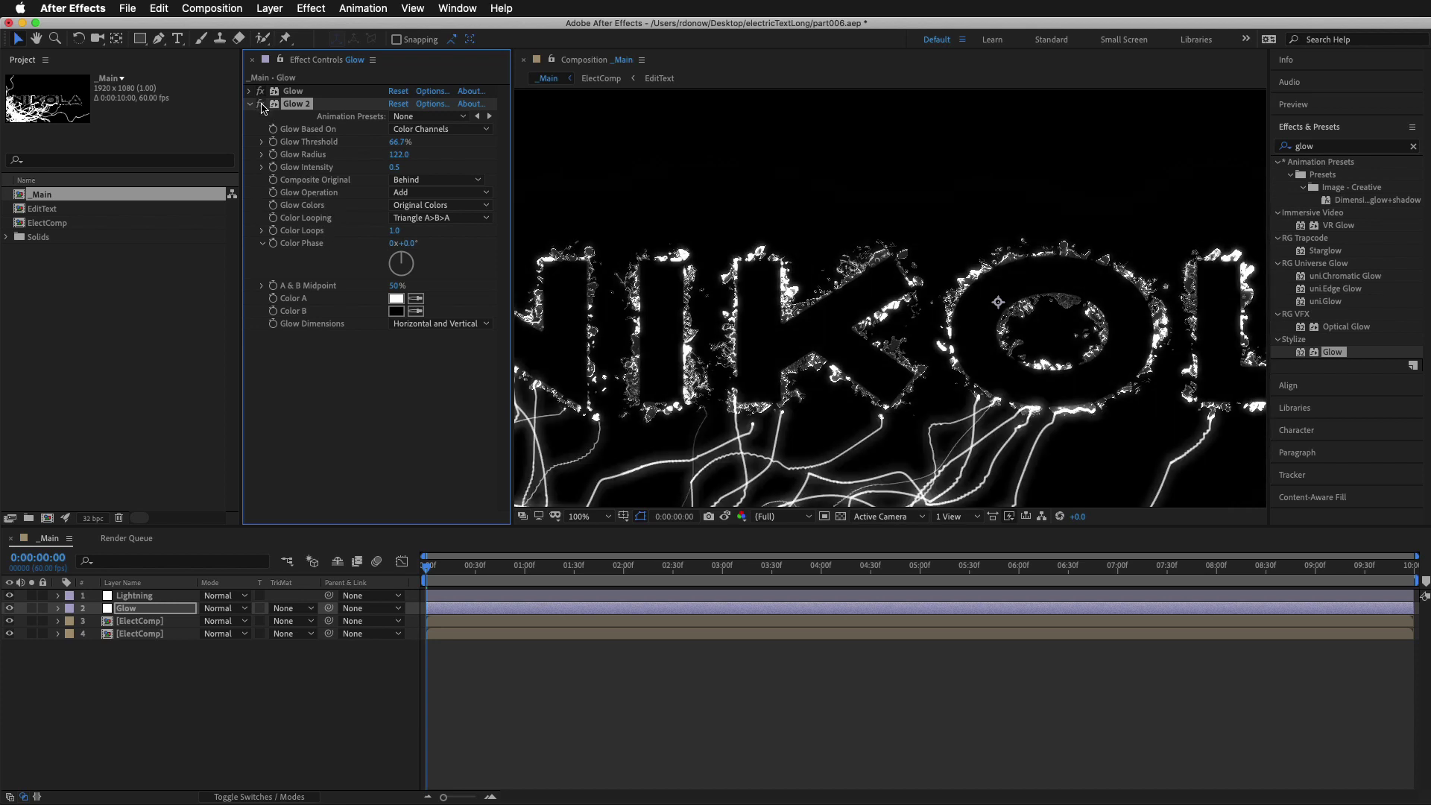
pyautogui.click(261, 104)
pyautogui.press('space')
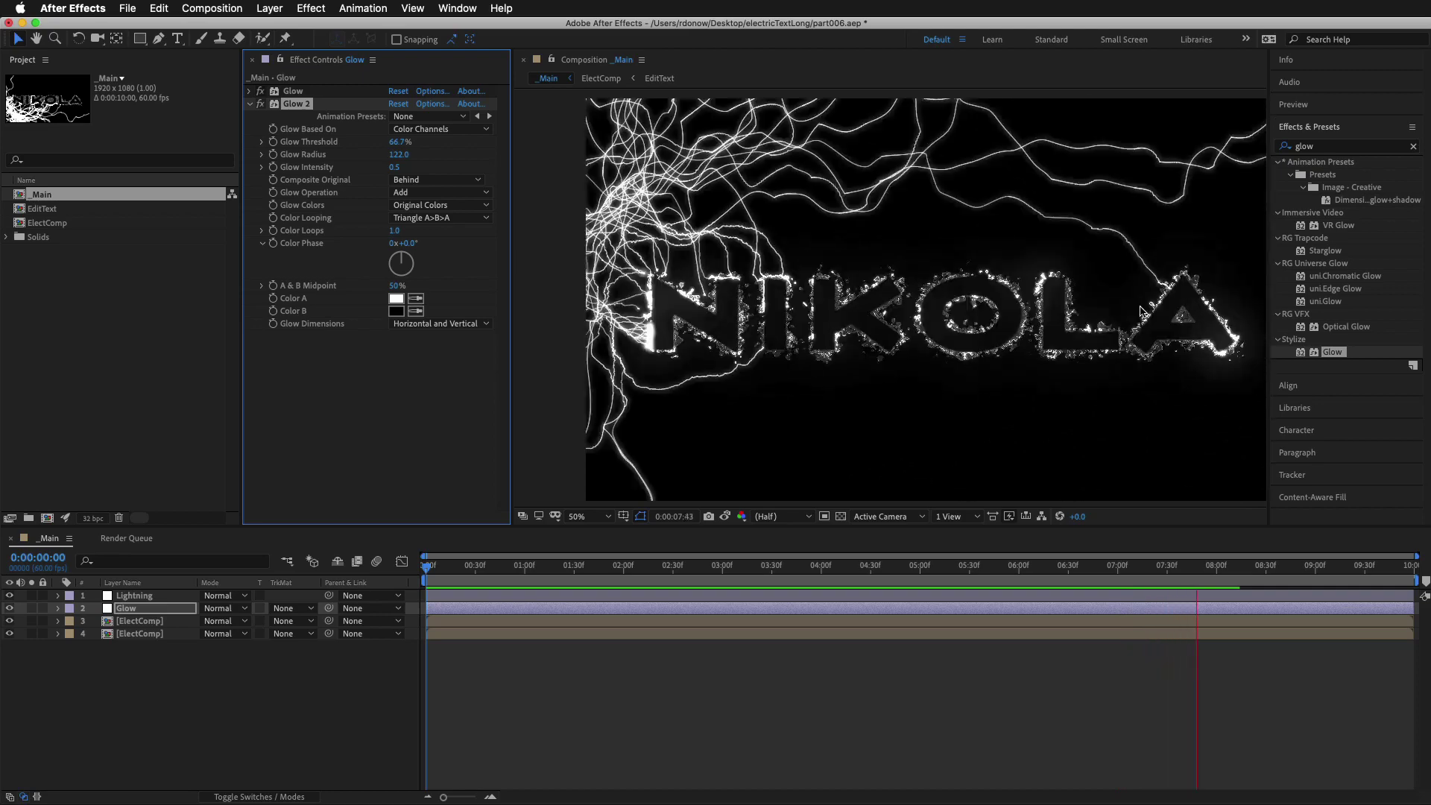
pyautogui.press('space')
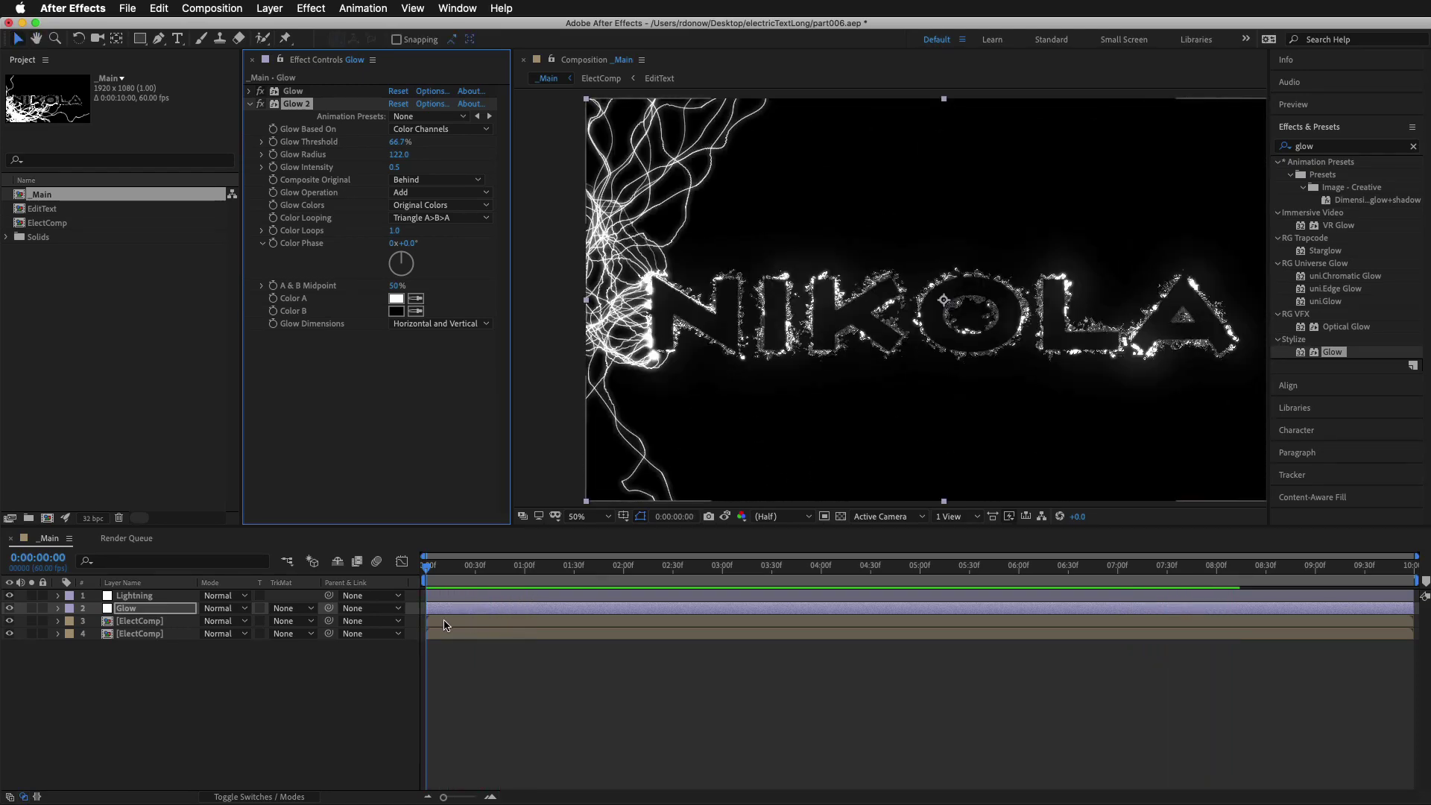
# Try the Glow layer above the Lightning layer, inspect the composition, and return it below Lightning
pyautogui.scroll(2, 692, 406)
pyautogui.moveTo(698, 380); pyautogui.dragTo(823, 405)
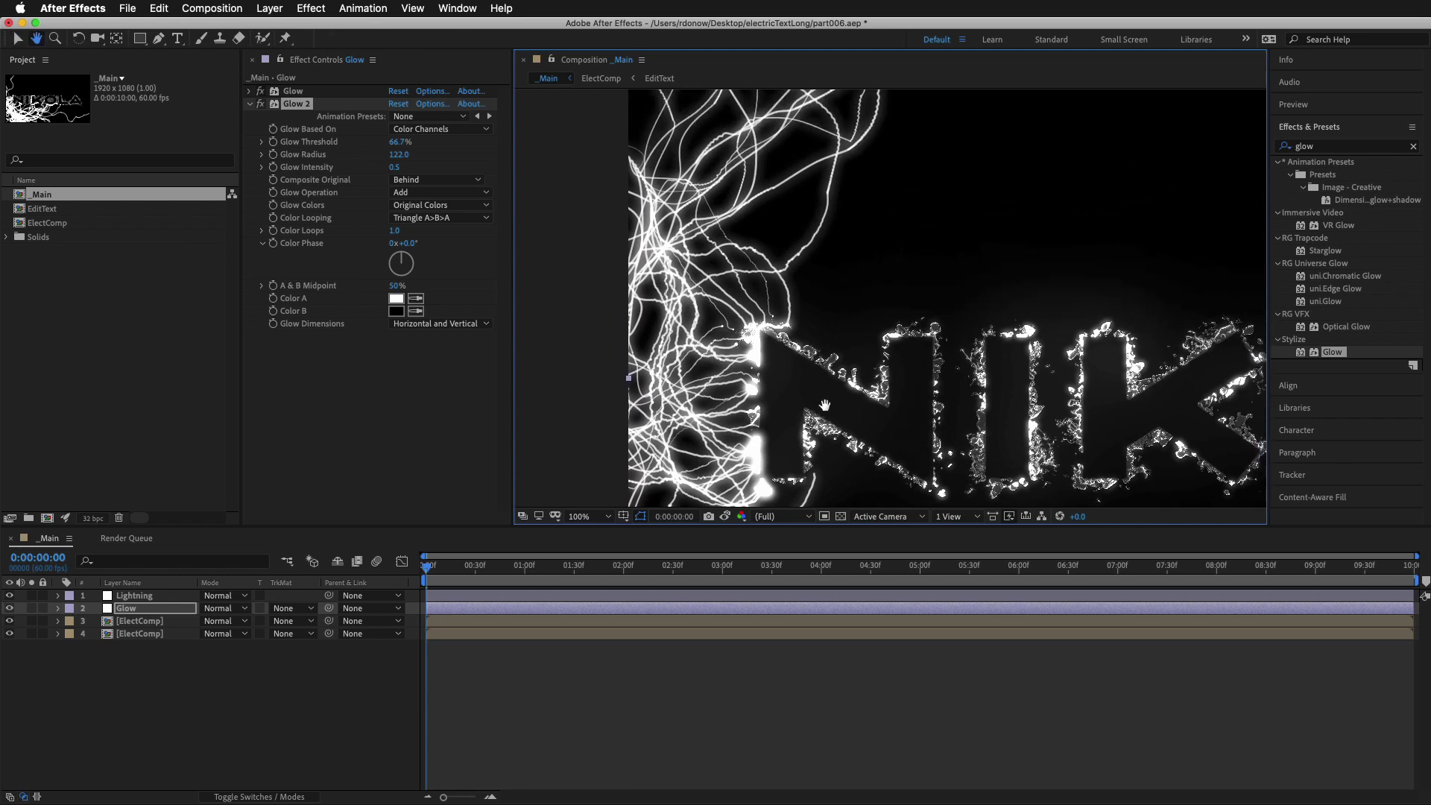
pyautogui.moveTo(128, 614); pyautogui.dragTo(138, 594)
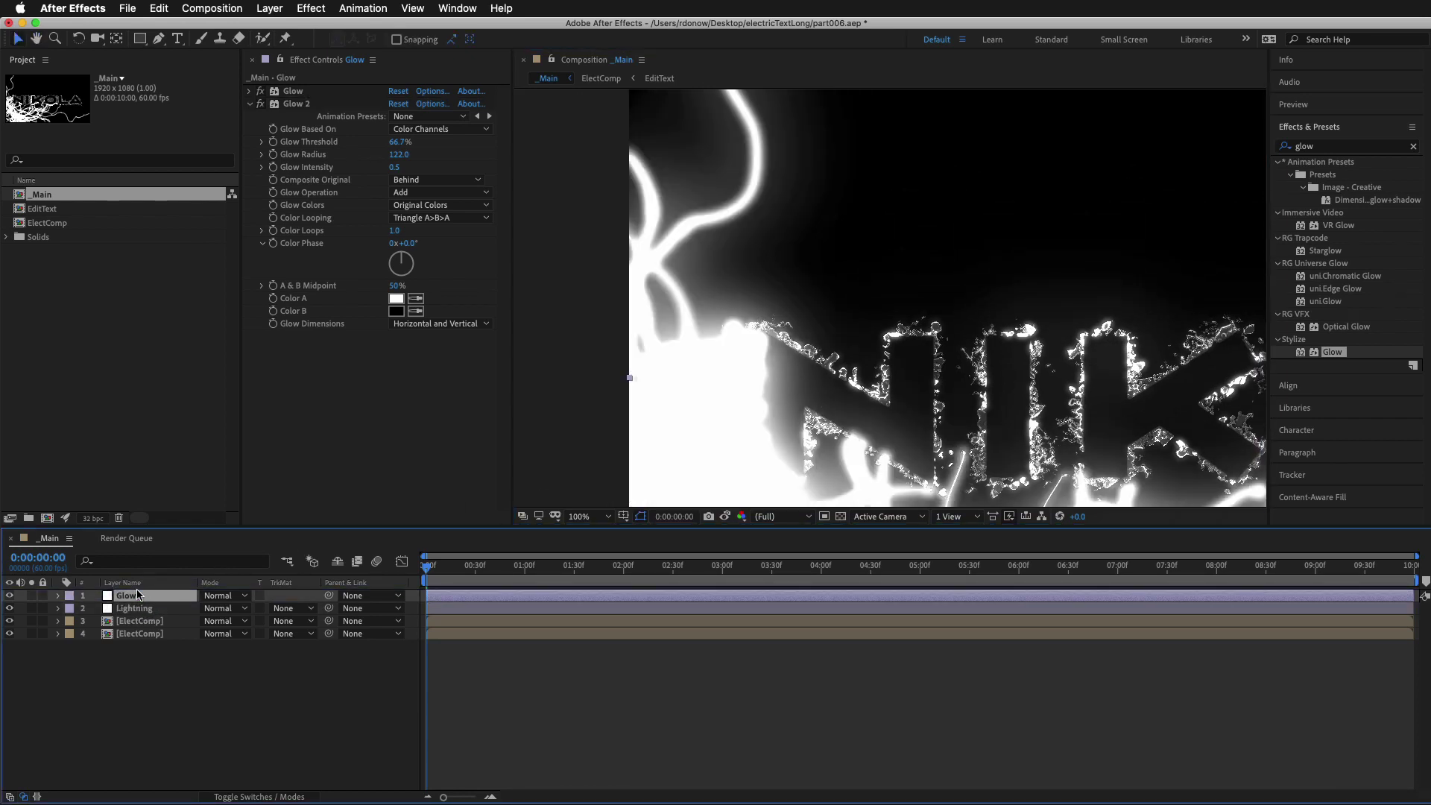
pyautogui.moveTo(889, 384); pyautogui.dragTo(724, 342)
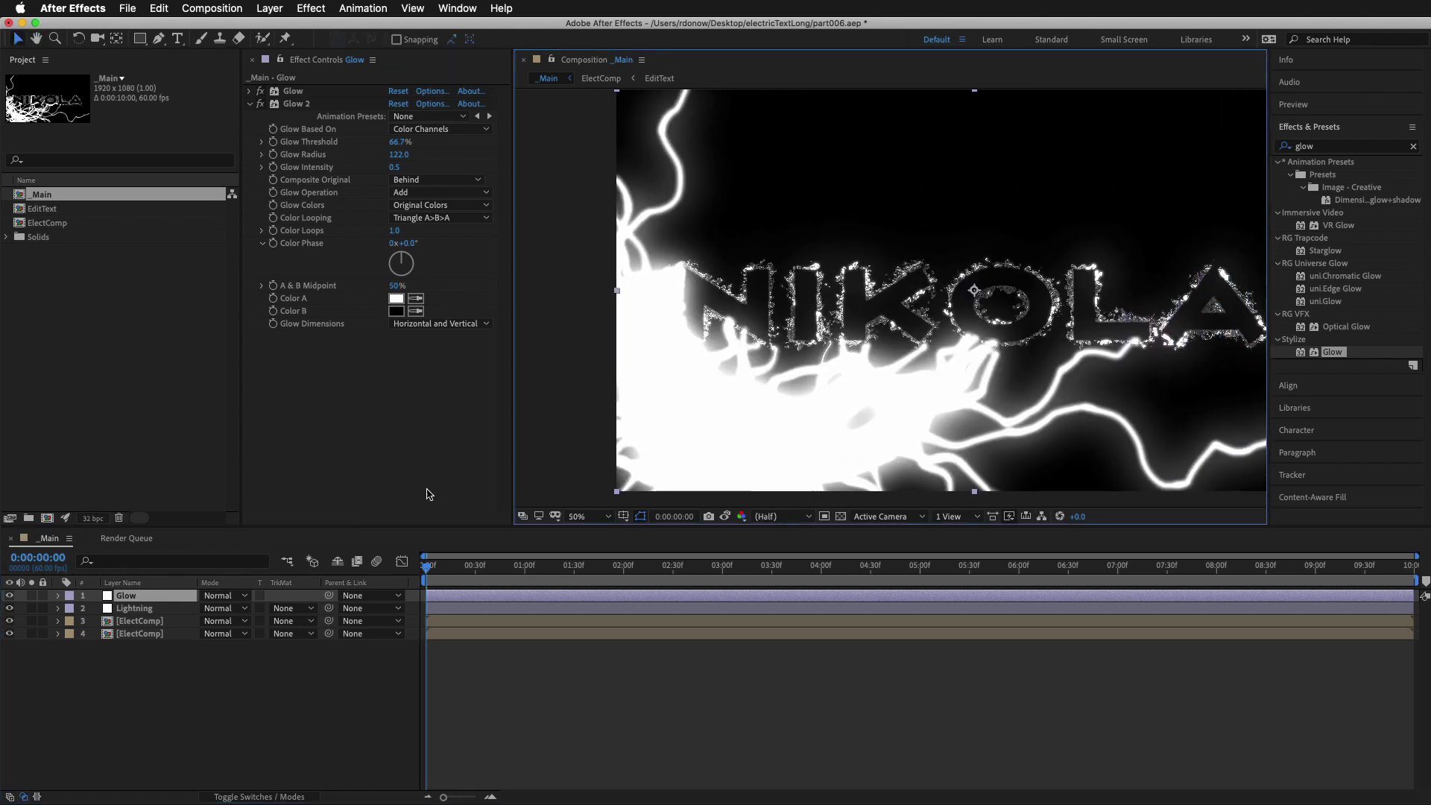
pyautogui.moveTo(140, 597); pyautogui.dragTo(144, 613)
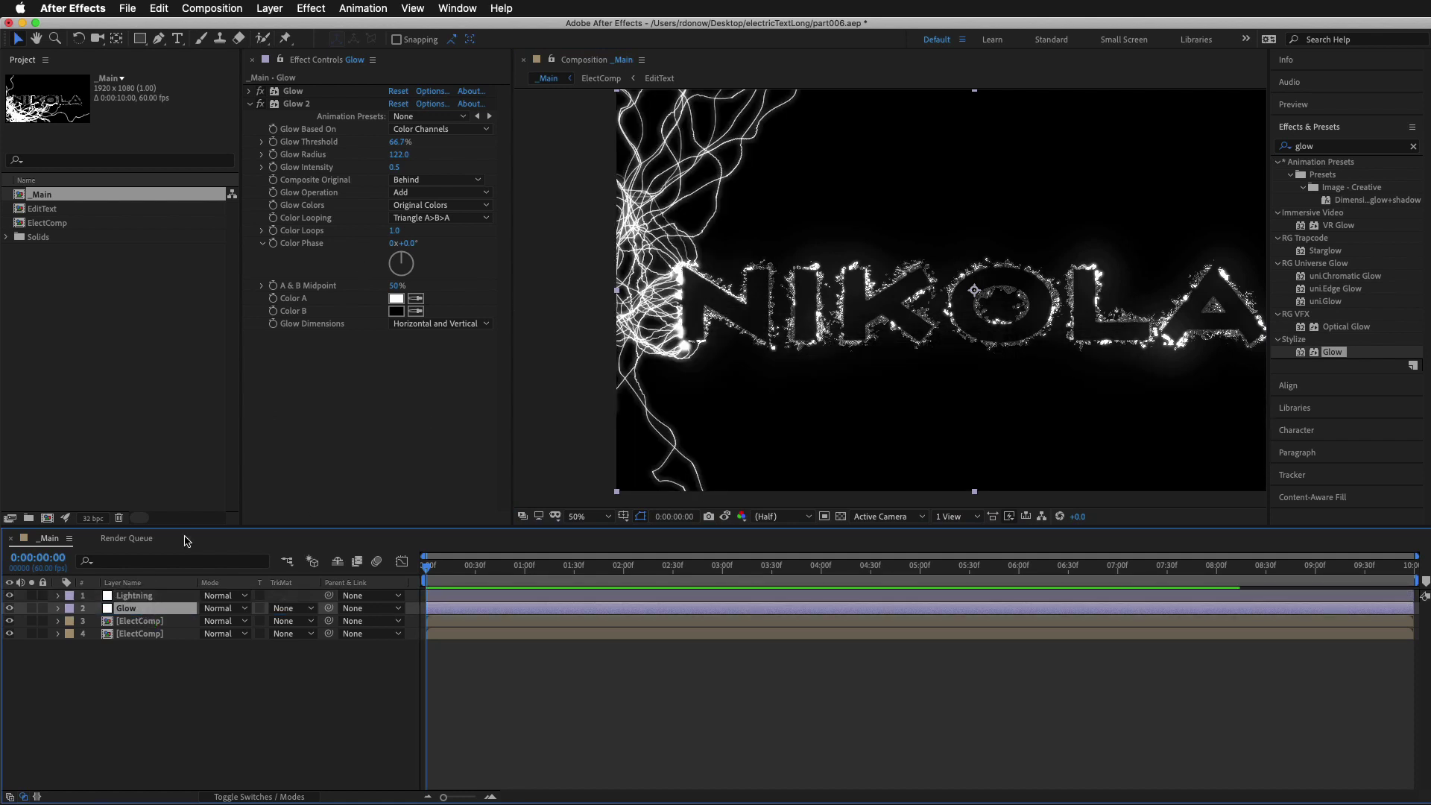
# Set the Advanced Lightning Glow Opacity on the Lightning layer to 32%
pyautogui.click(134, 596)
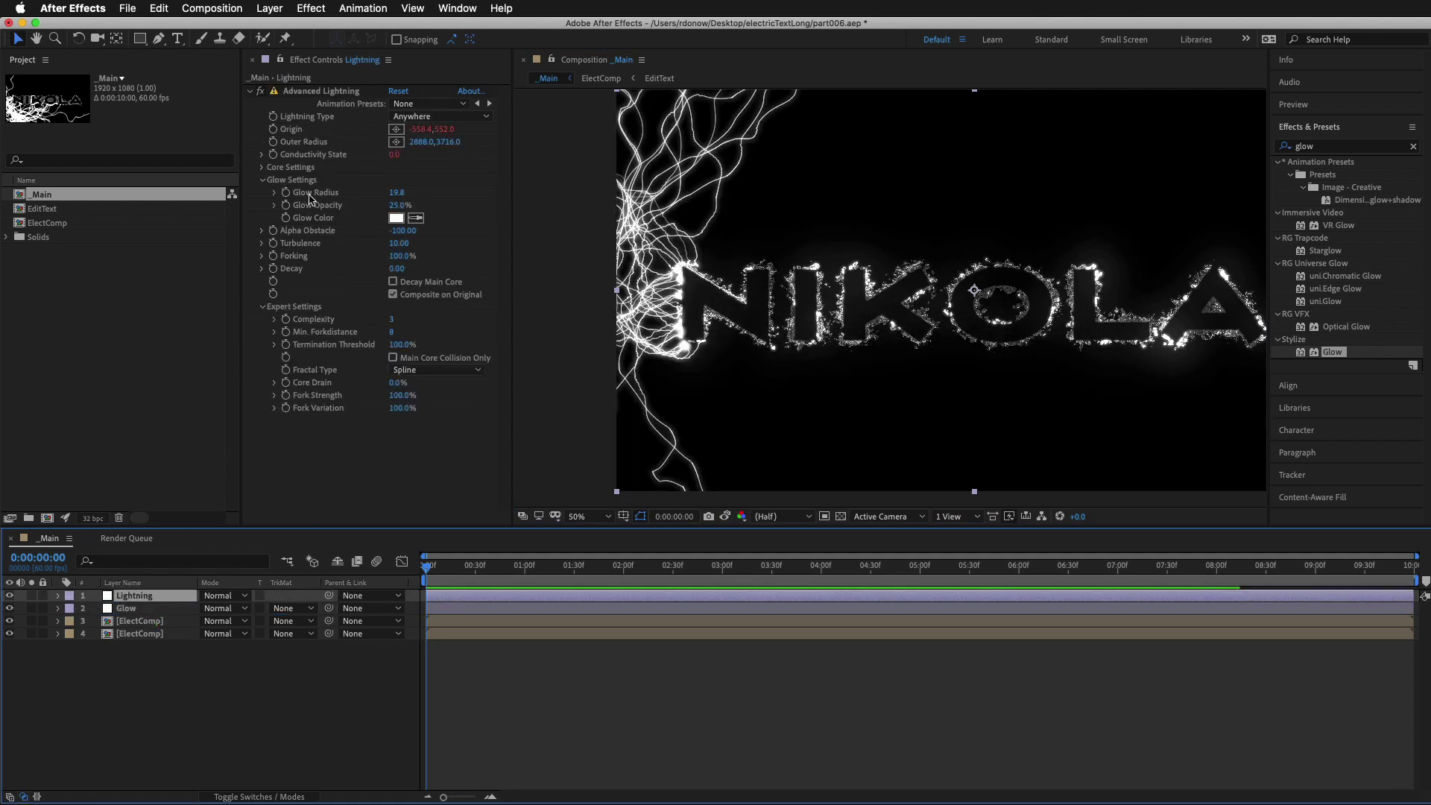
pyautogui.scroll(2, 799, 260)
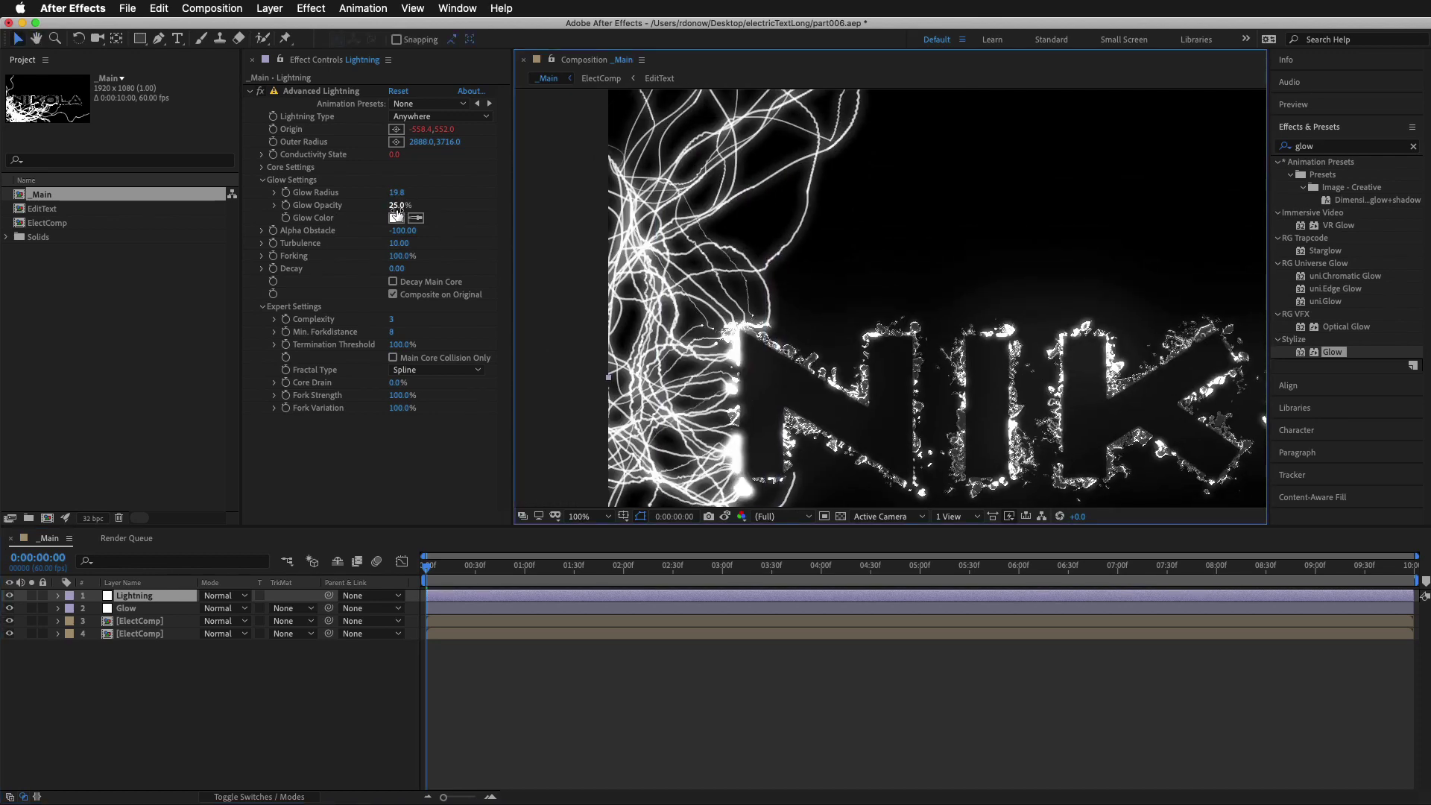
pyautogui.moveTo(402, 207); pyautogui.dragTo(403, 206)
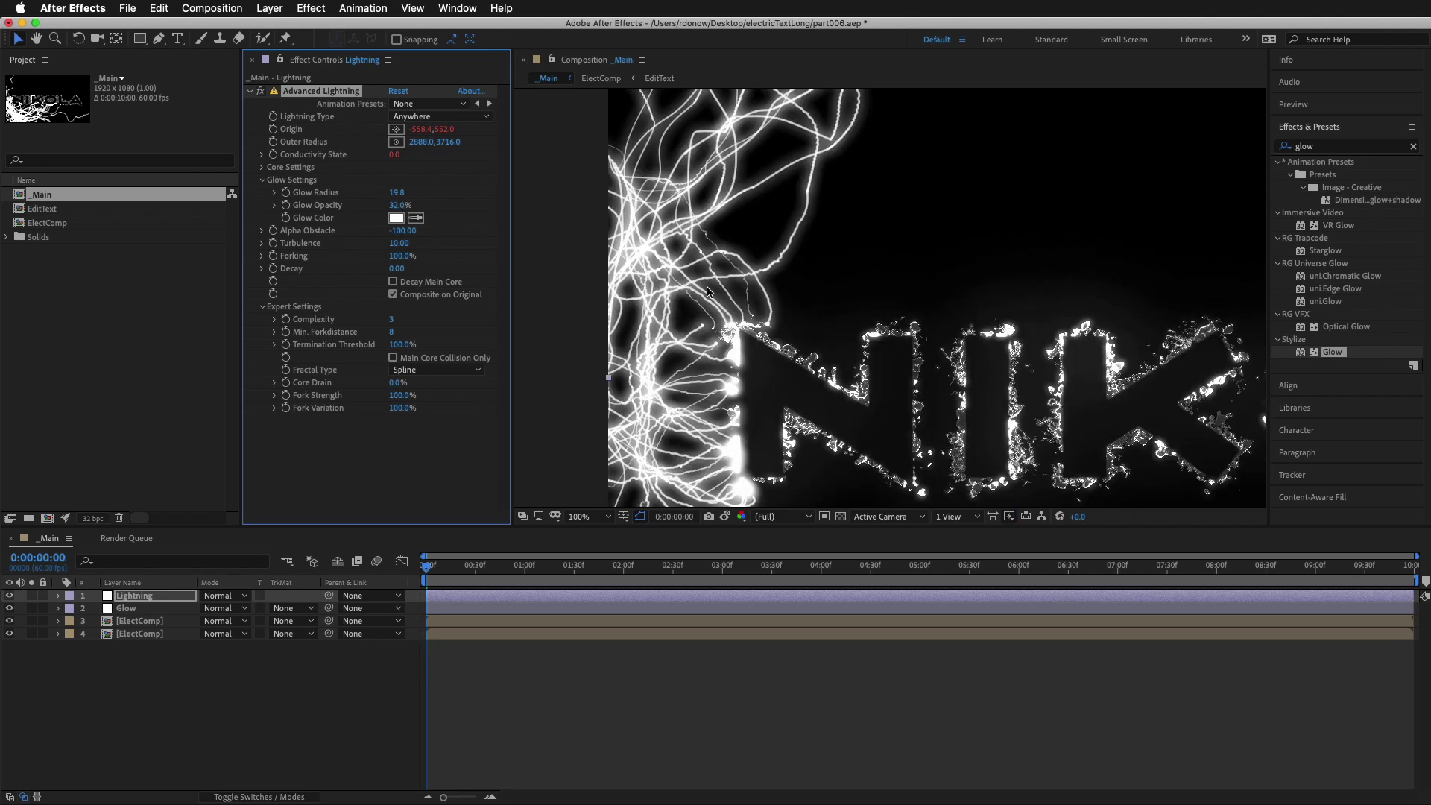
pyautogui.scroll(-2, 790, 328)
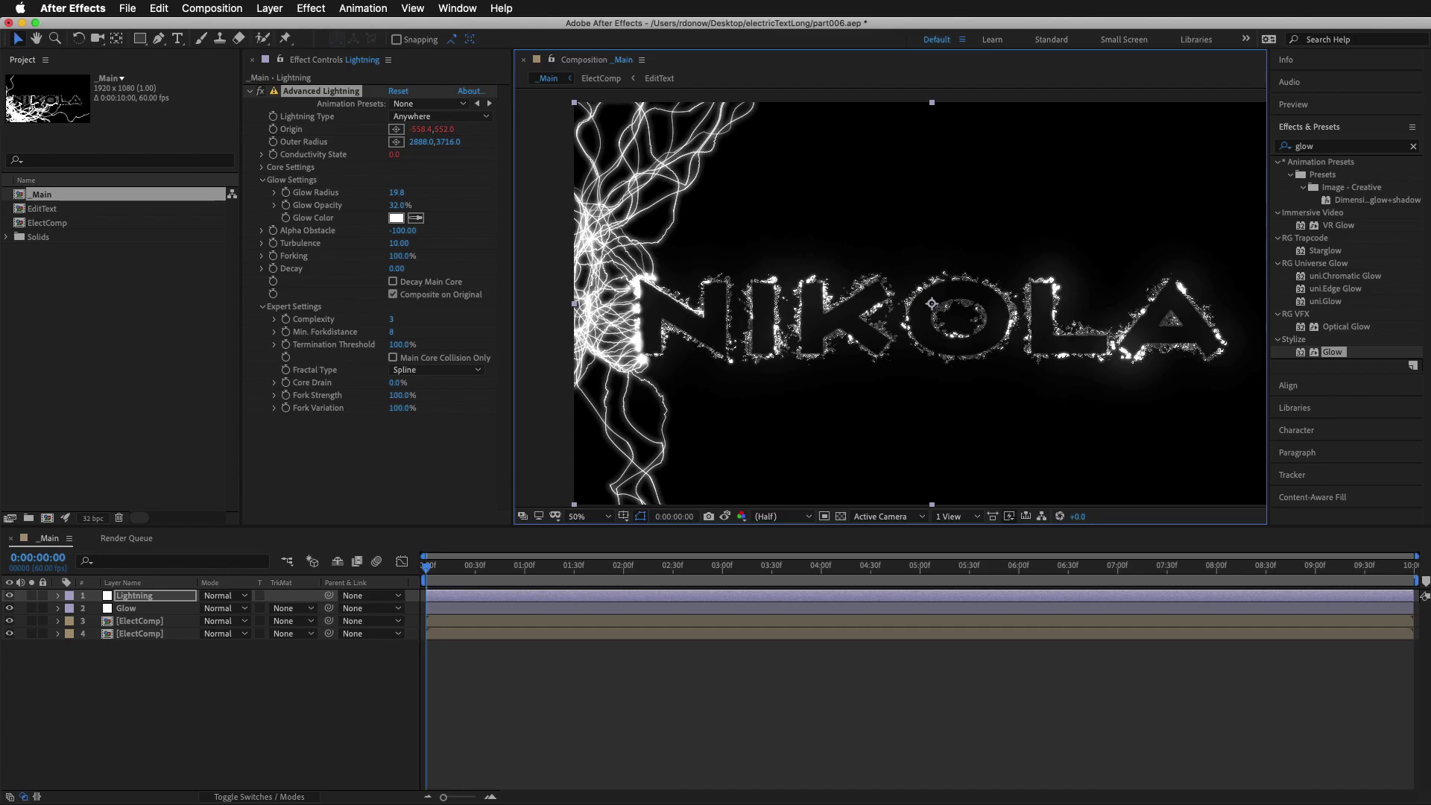
# Preview the electric text animation in the enlarged composition view
pyautogui.press('`')
pyautogui.press('space')
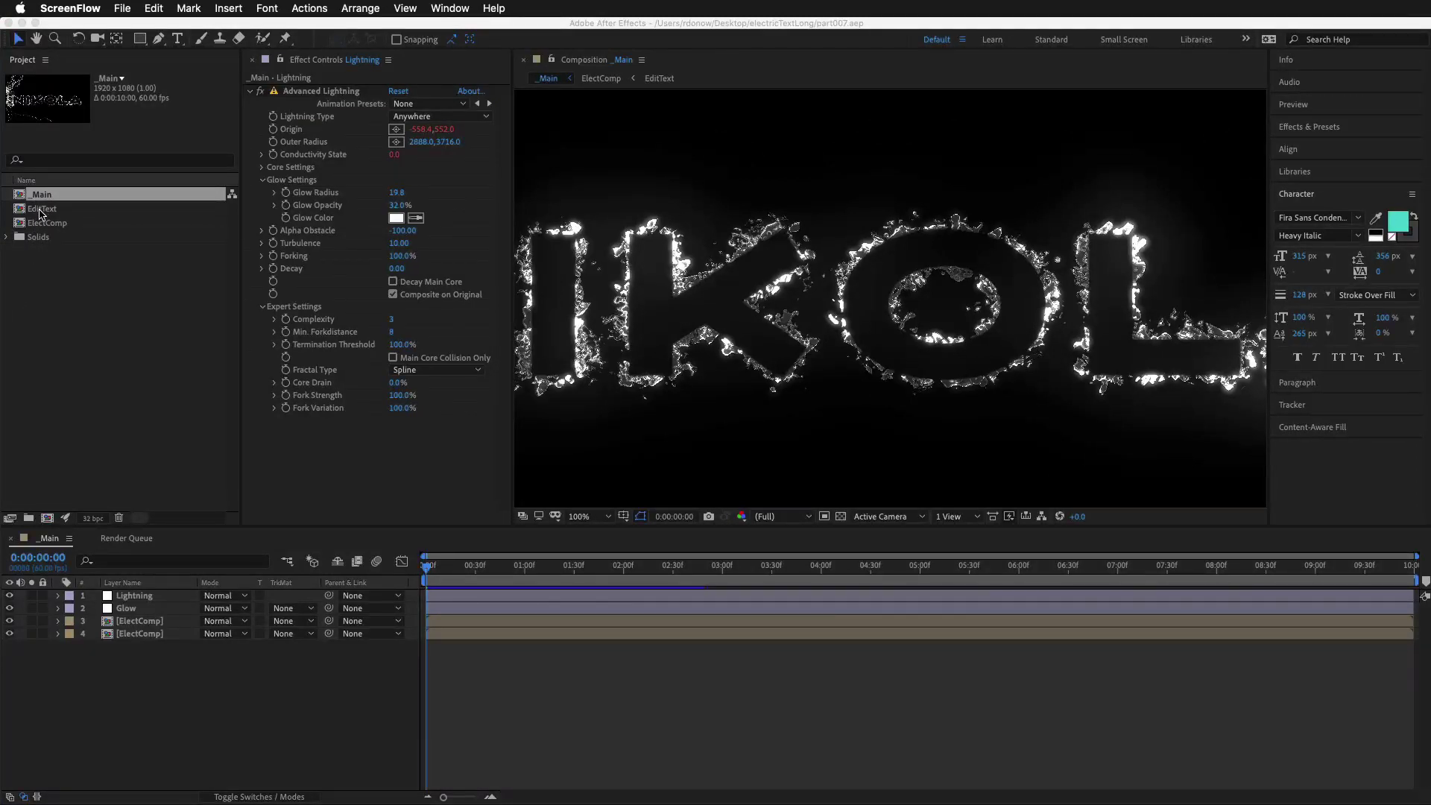
# Replace the NIKOLA text in the EditText composition with "esrytrew" and check the electric effect in _Main
pyautogui.doubleClick(41, 210)
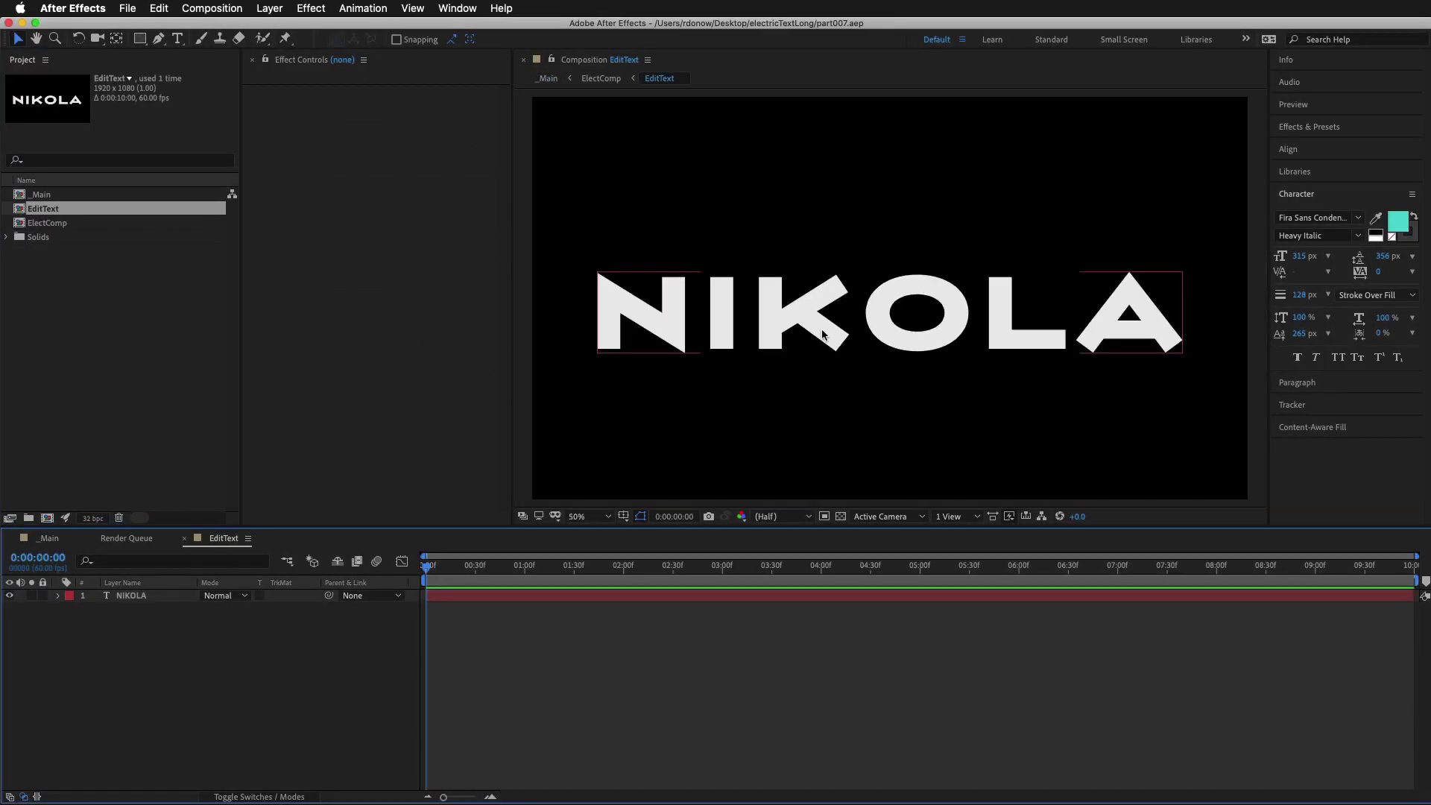
pyautogui.doubleClick(823, 335)
pyautogui.write('esrytrew')
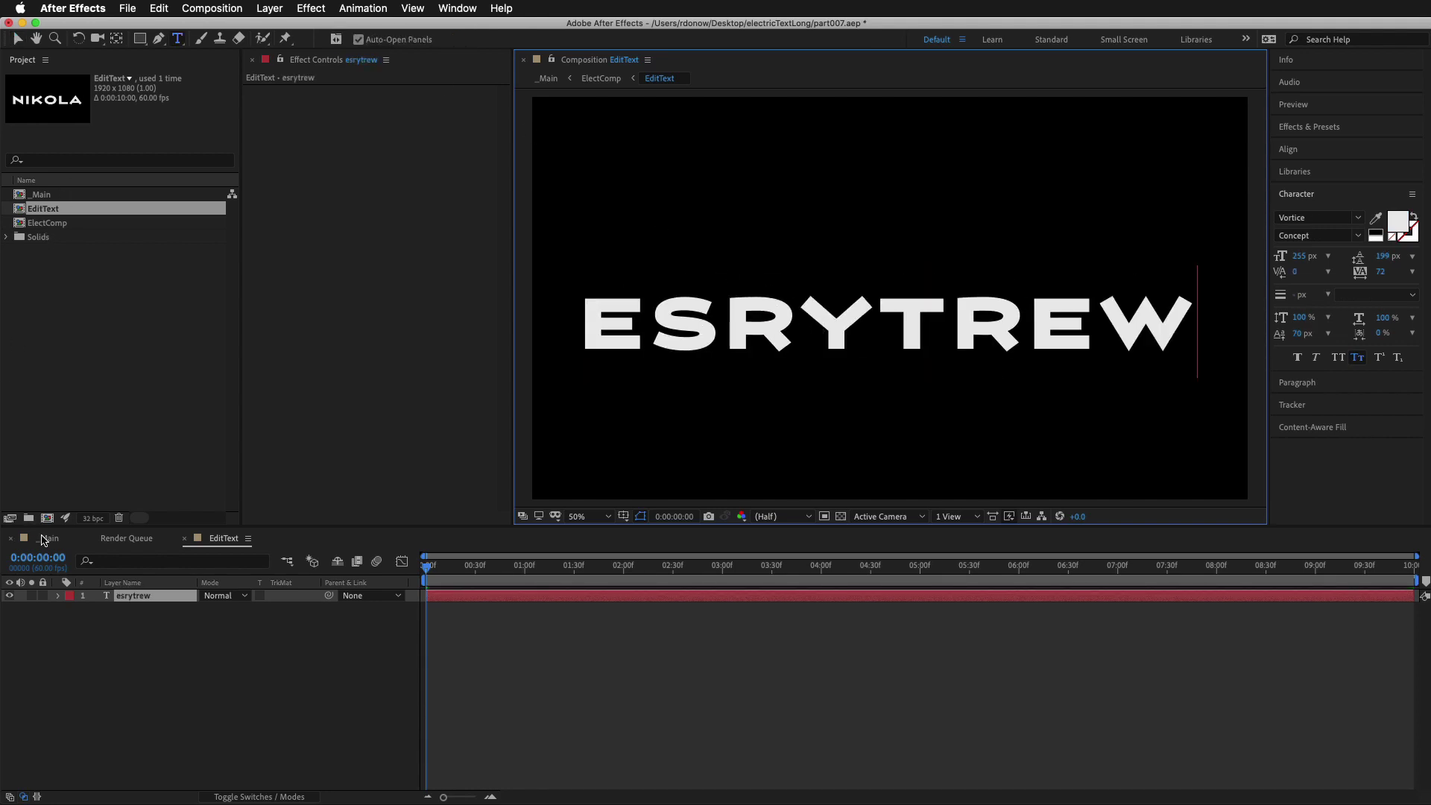
pyautogui.click(44, 538)
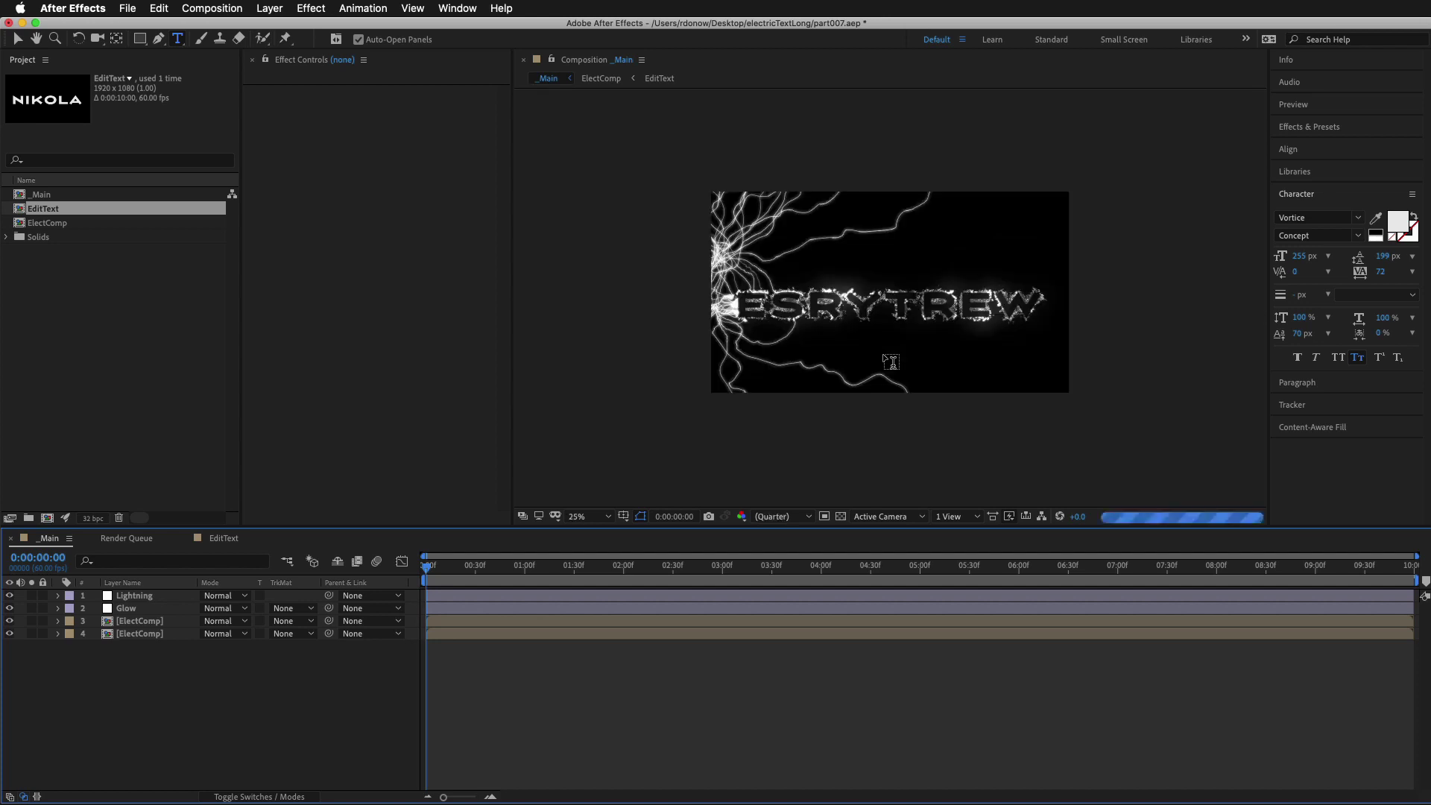
pyautogui.scroll(2, 890, 361)
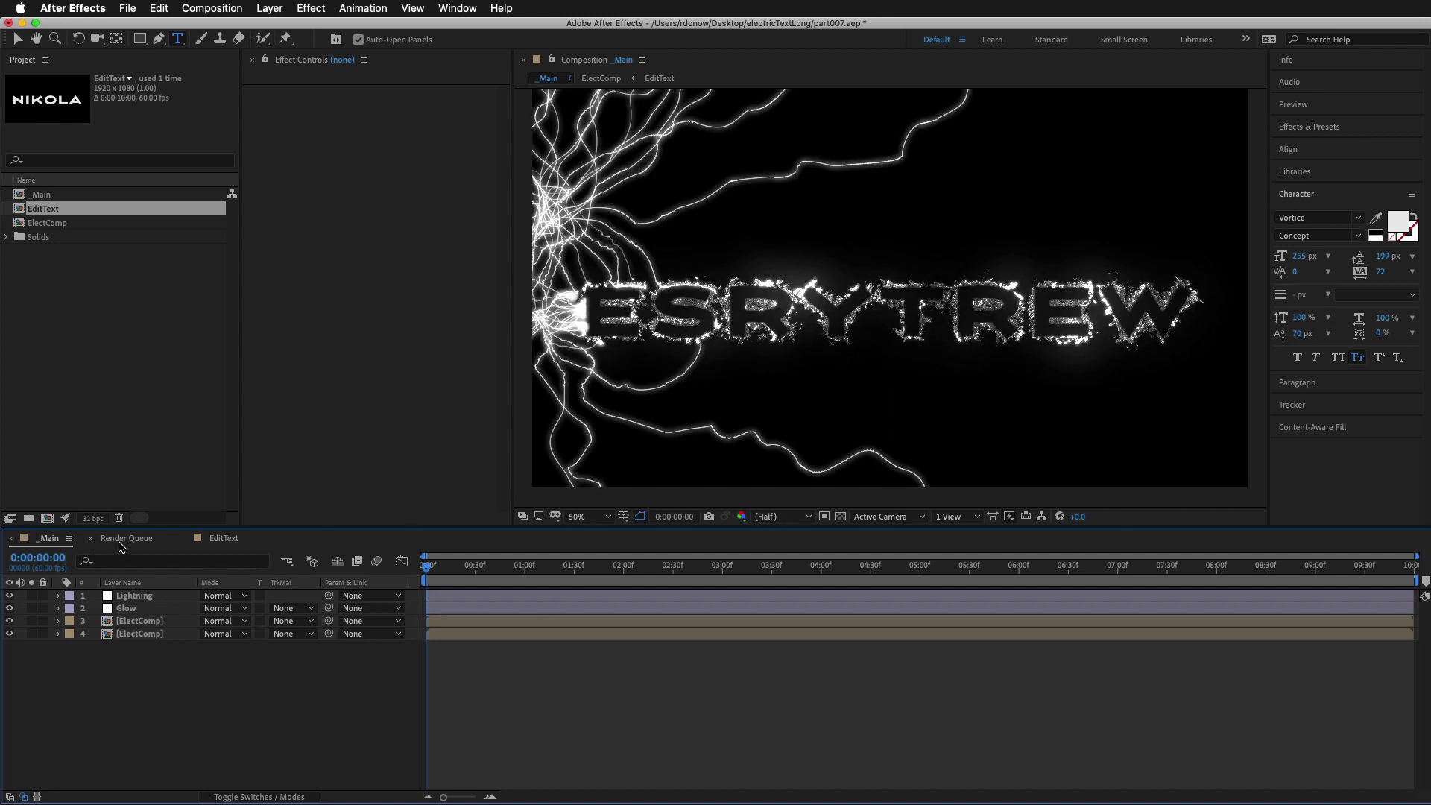
# Hide the text layer in EditText and draw a closed, white-filled lightning-bolt shape with the Pen tool
pyautogui.click(223, 538)
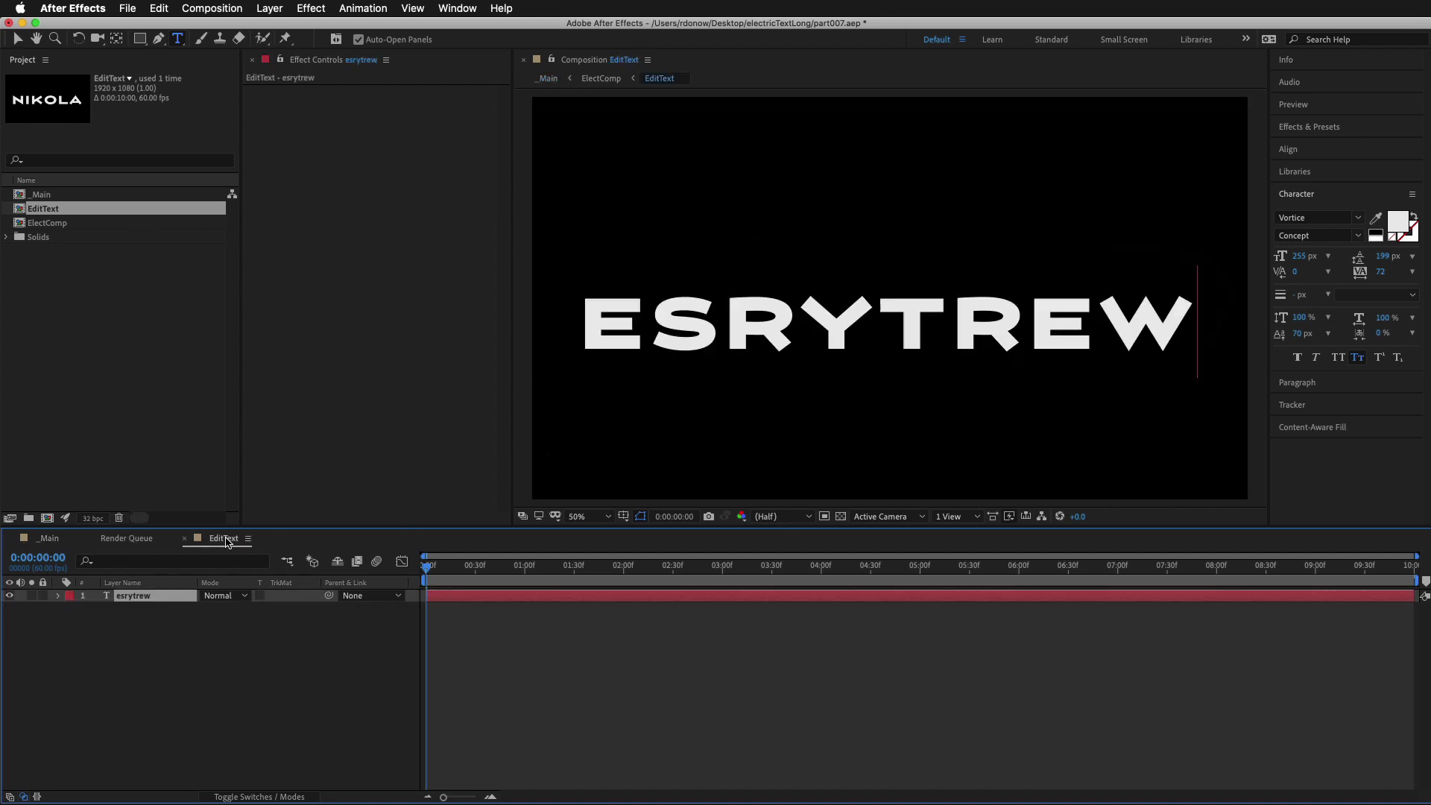
pyautogui.click(10, 596)
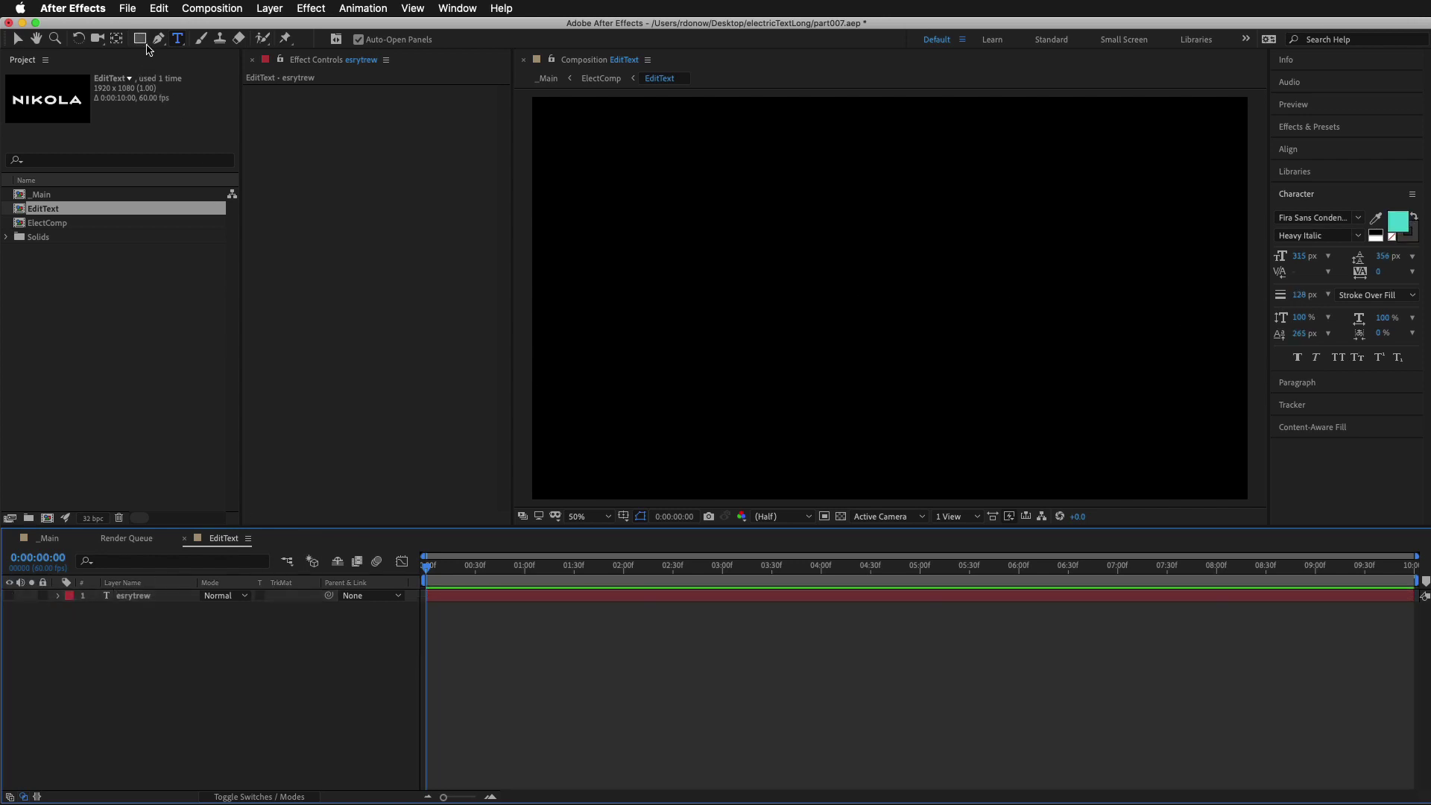
pyautogui.click(158, 38)
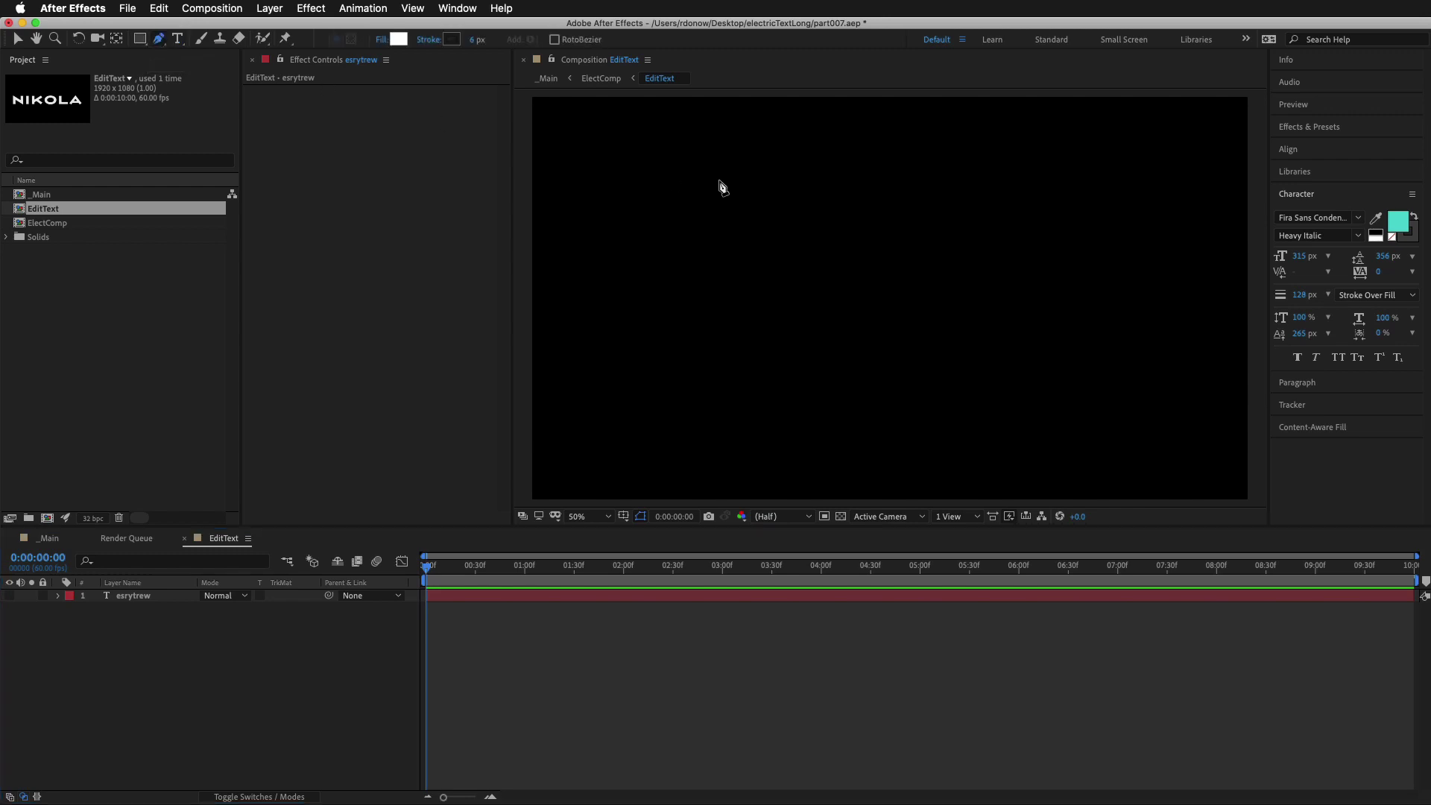
pyautogui.press(',')
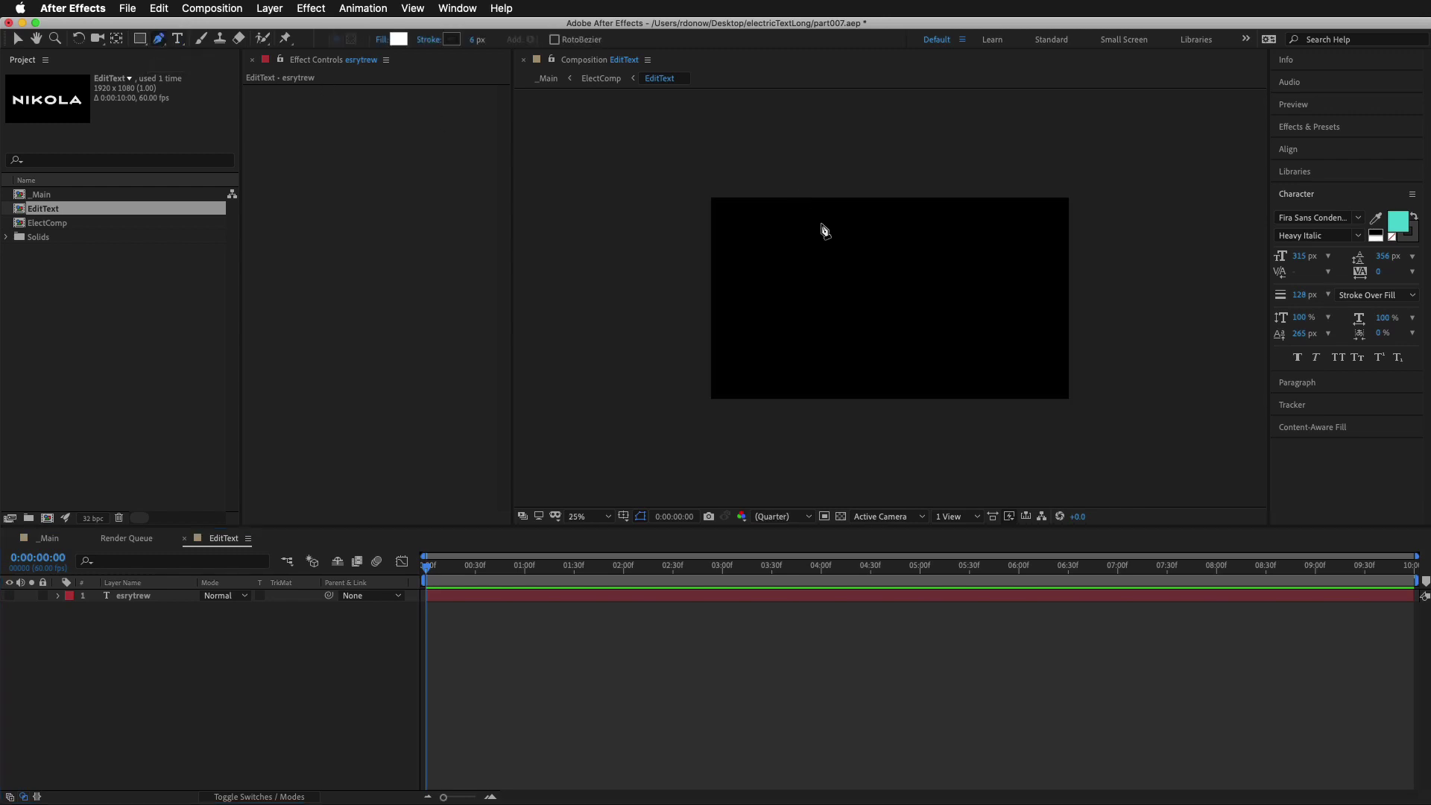
pyautogui.click(814, 216)
pyautogui.click(831, 298)
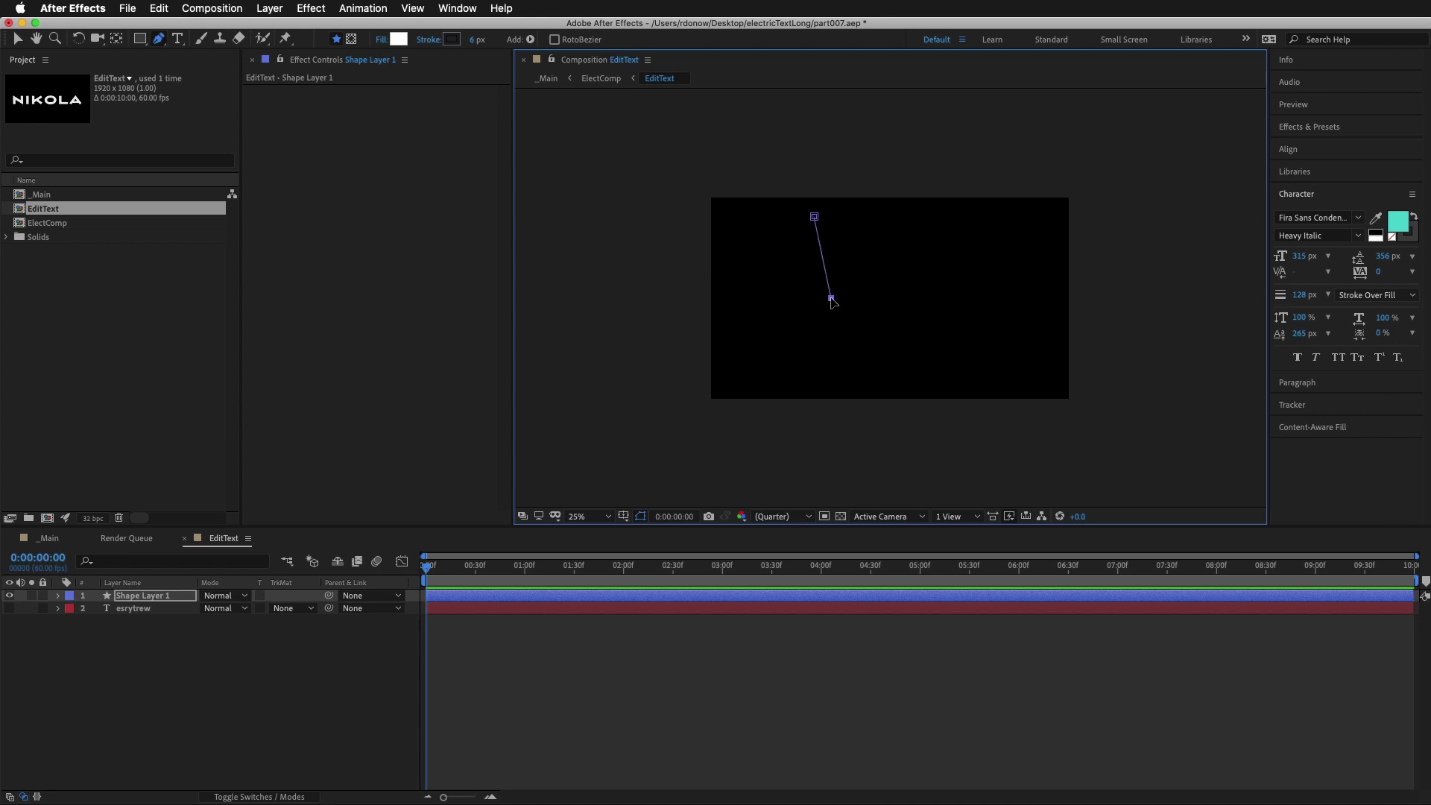
pyautogui.click(899, 379)
pyautogui.click(943, 262)
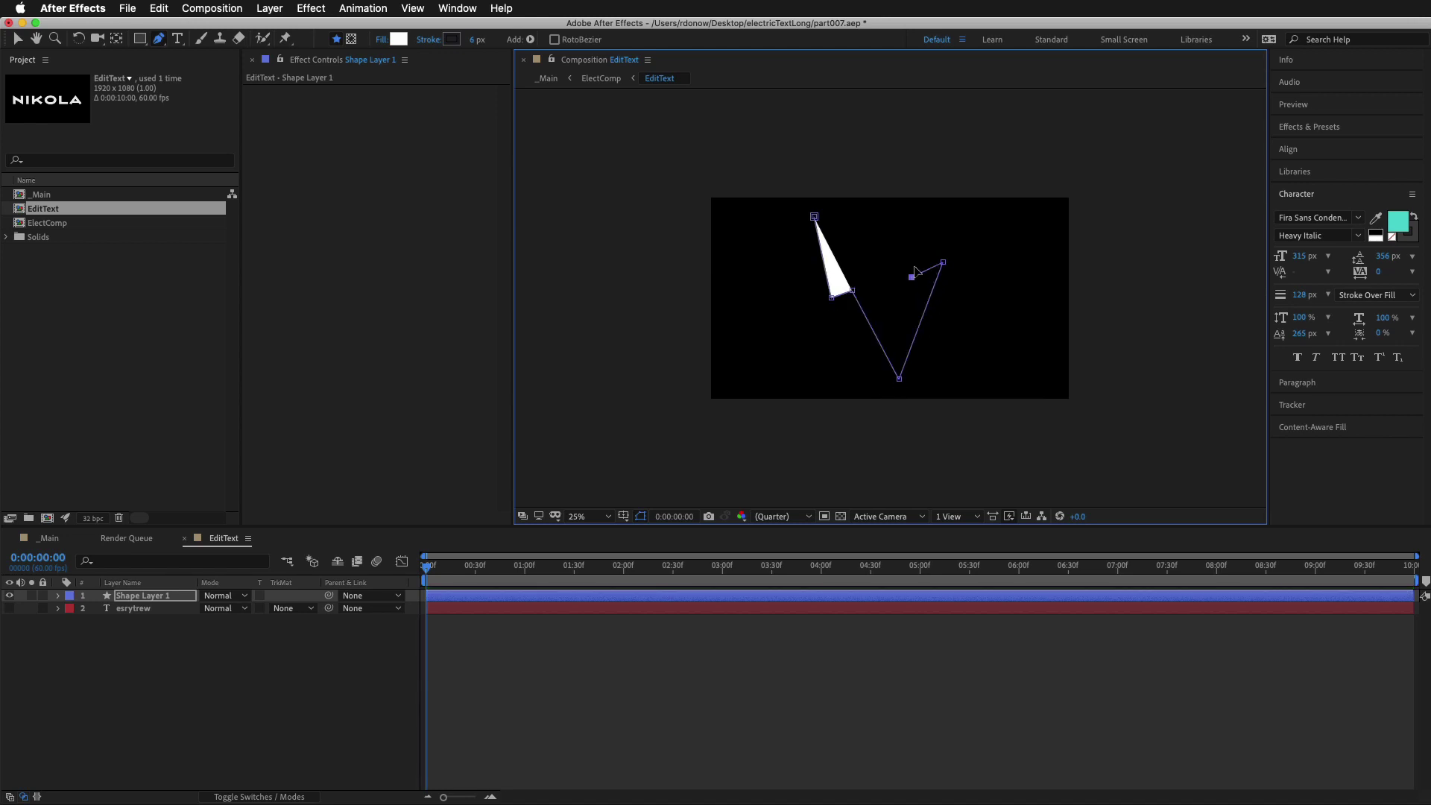
pyautogui.click(920, 212)
pyautogui.click(815, 217)
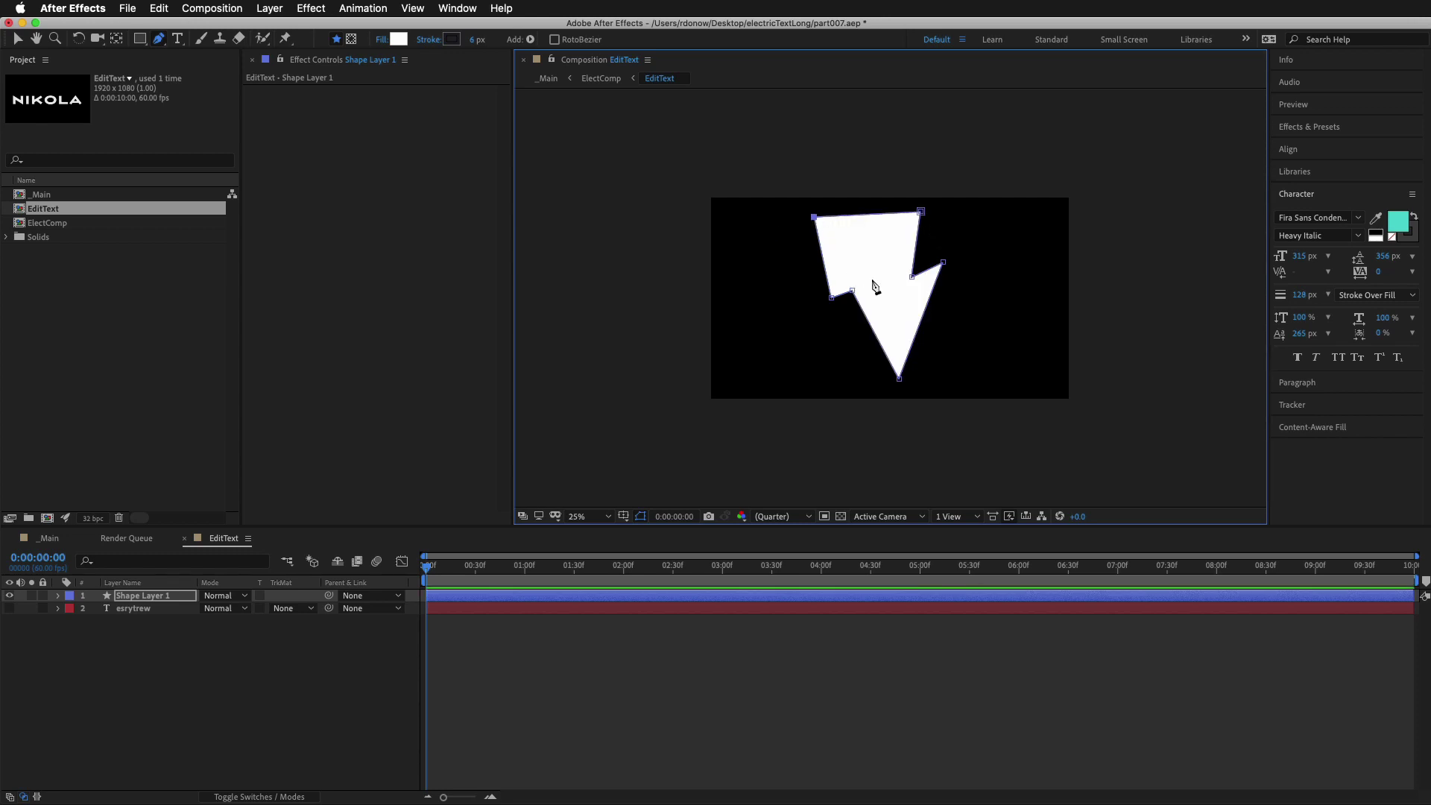
pyautogui.press('.')
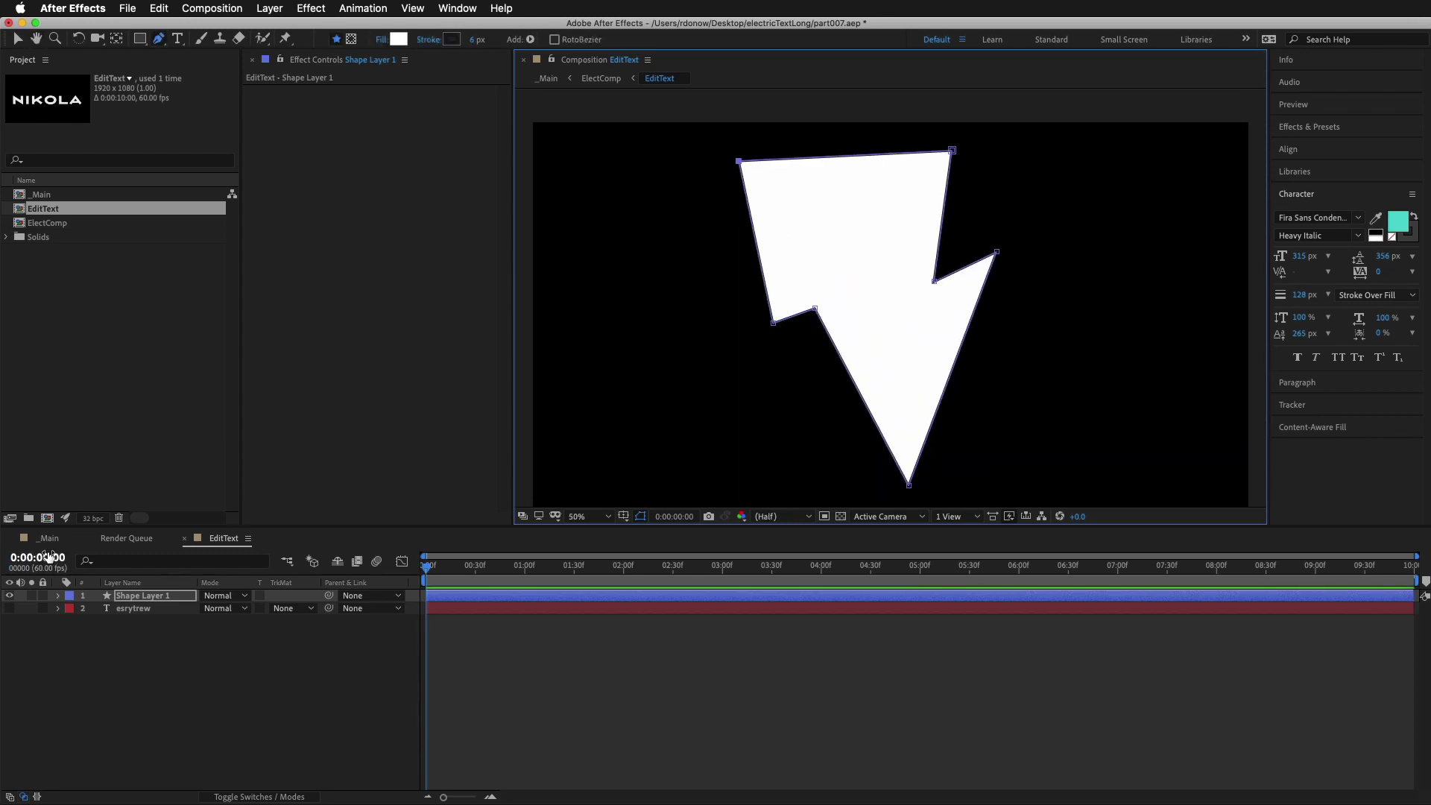
# Return to the _Main composition and preview the electric animation on the lightning-bolt shape
pyautogui.click(49, 541)
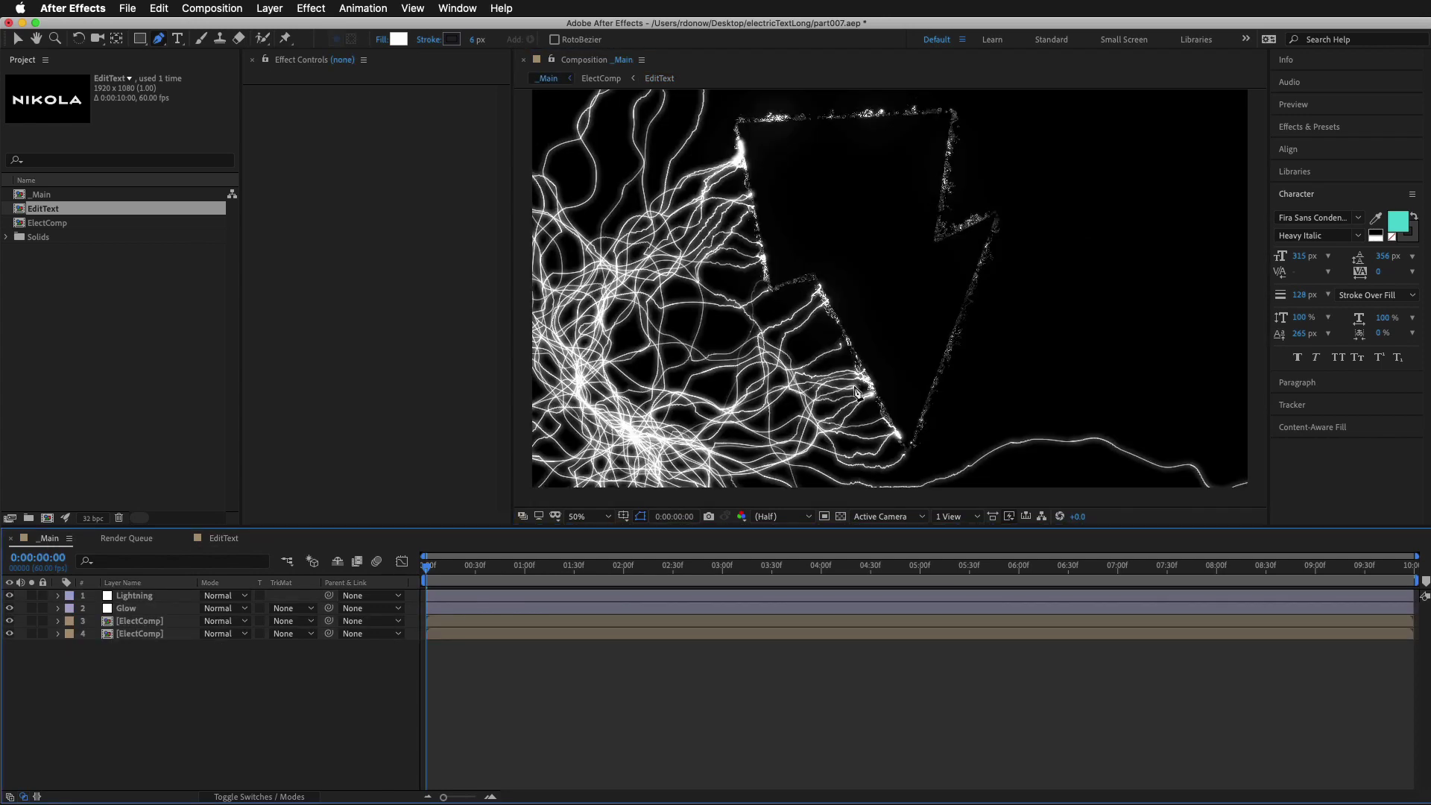
pyautogui.click(18, 38)
pyautogui.press('space')
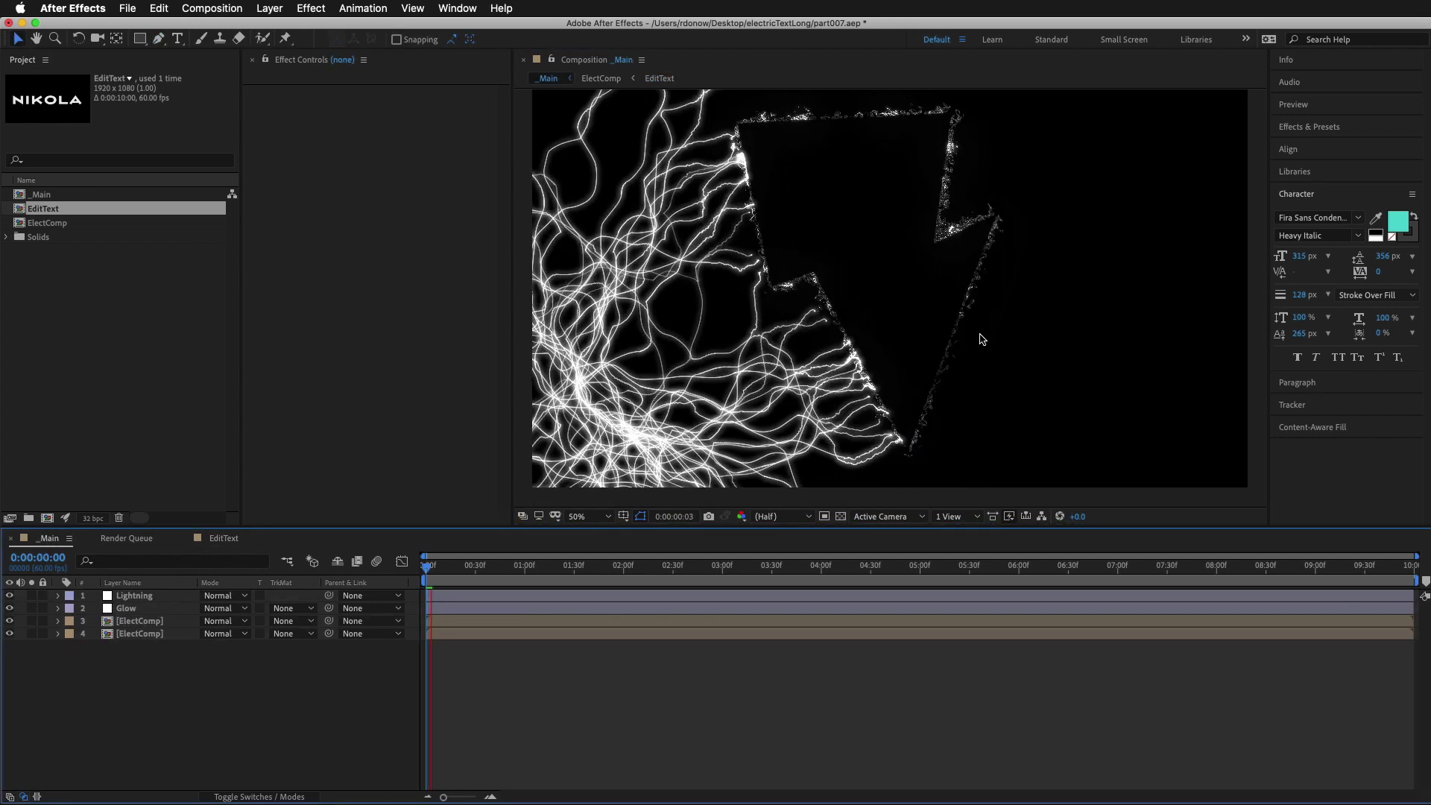